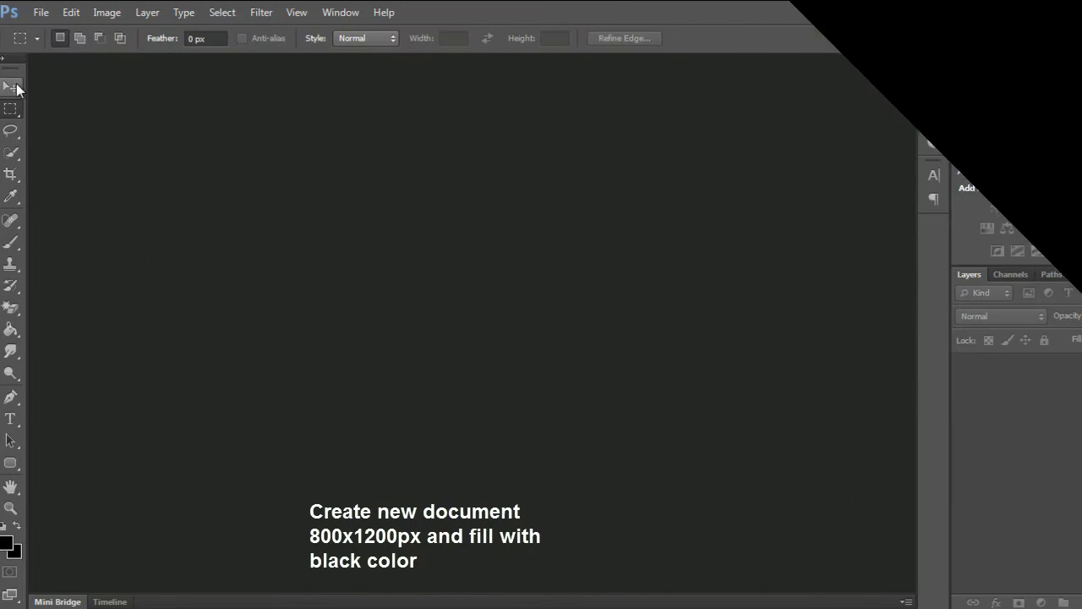
# Set up 'locomotive poster' at 800×1200 px, 72 ppi, with transparent background contents
pyautogui.hotkey('ctrl', 'n')
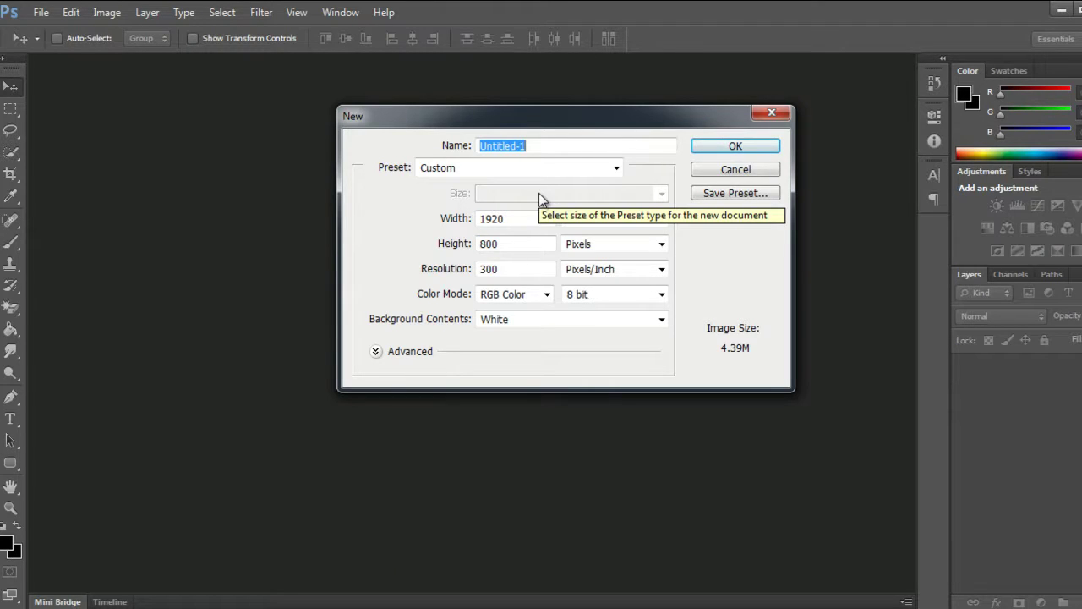
pyautogui.write('locomotive poster')
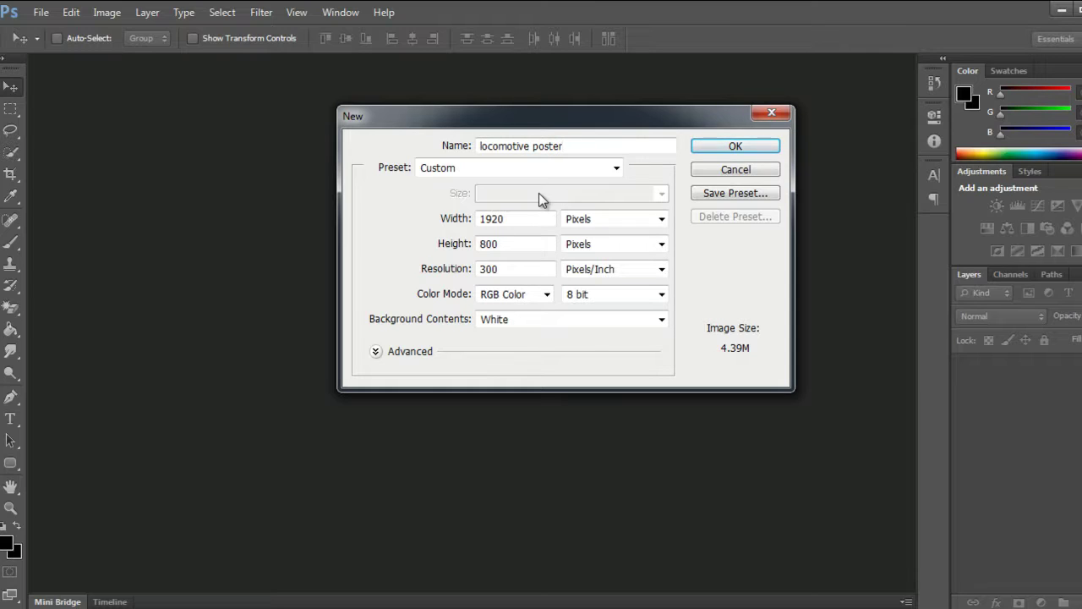
pyautogui.moveTo(532, 218); pyautogui.dragTo(436, 220)
pyautogui.write('800')
pyautogui.press('Tab')
pyautogui.press('Tab')
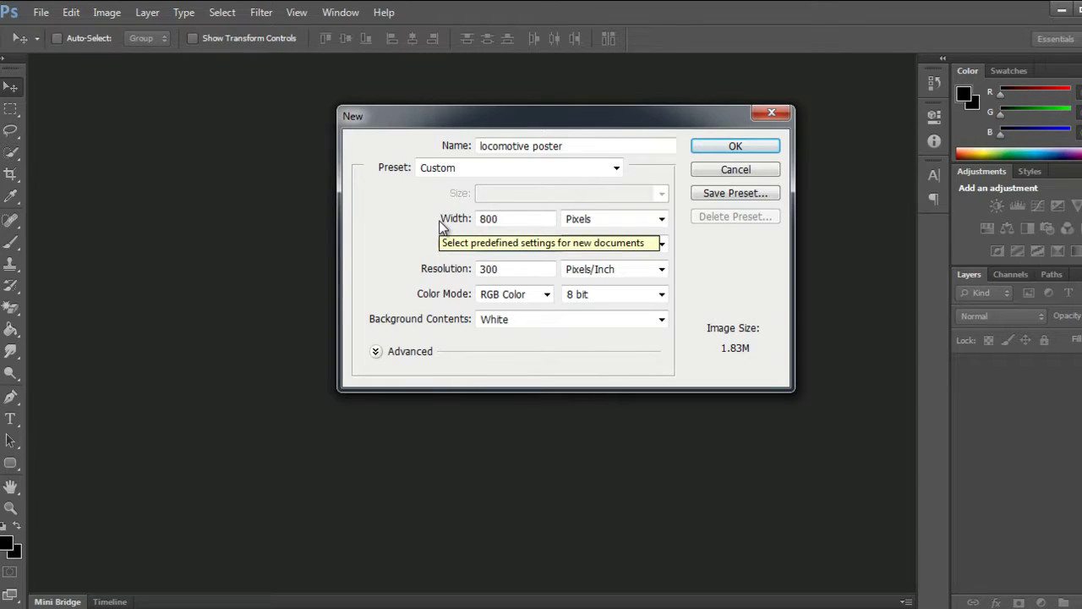
pyautogui.write('1200')
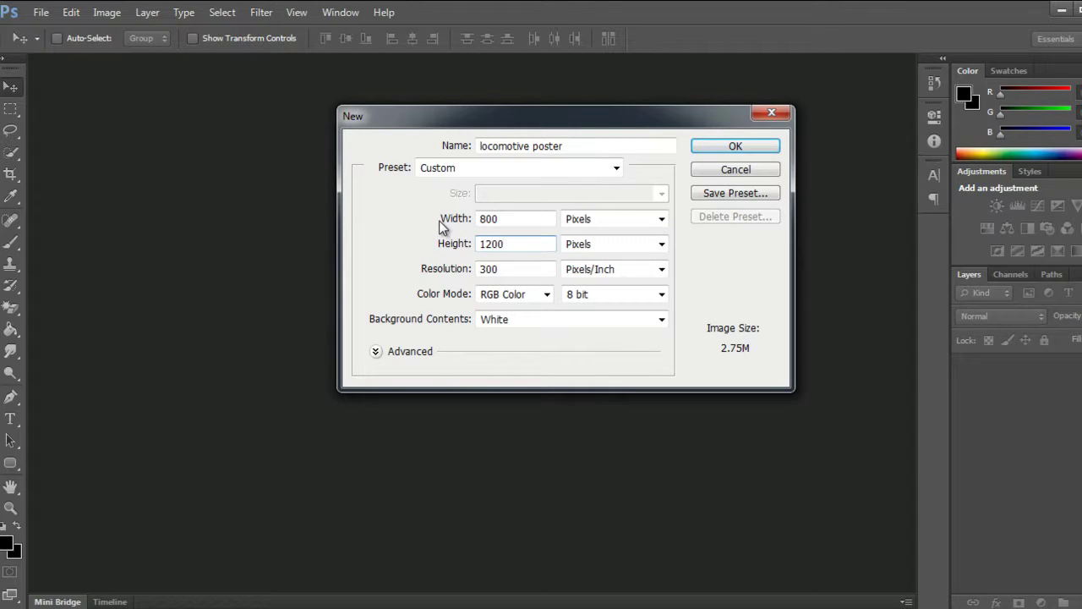
pyautogui.moveTo(493, 273); pyautogui.dragTo(456, 278)
pyautogui.write('72')
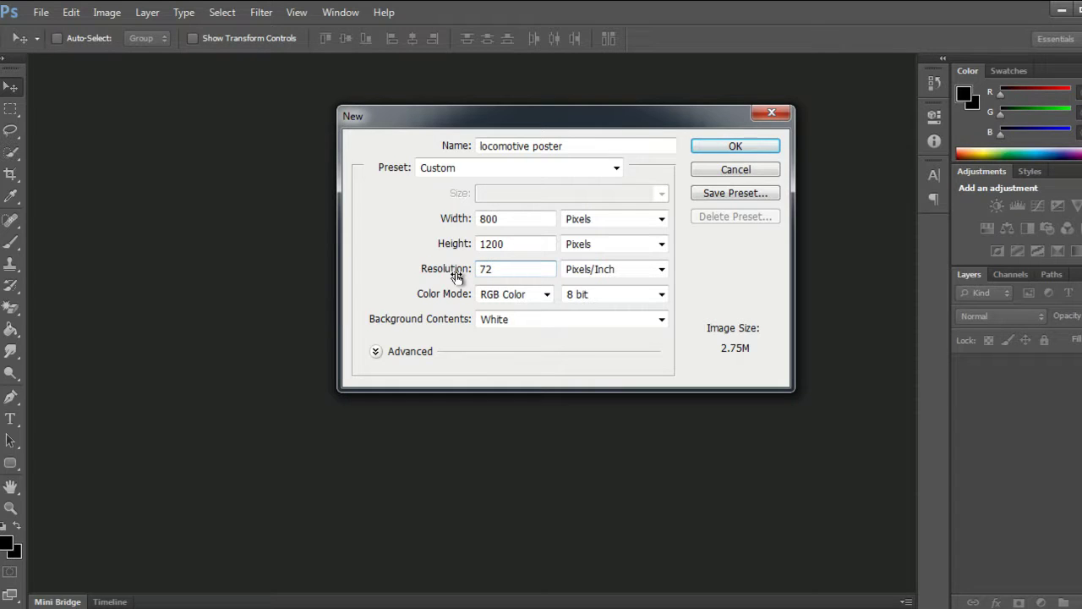
pyautogui.click(660, 322)
pyautogui.click(605, 364)
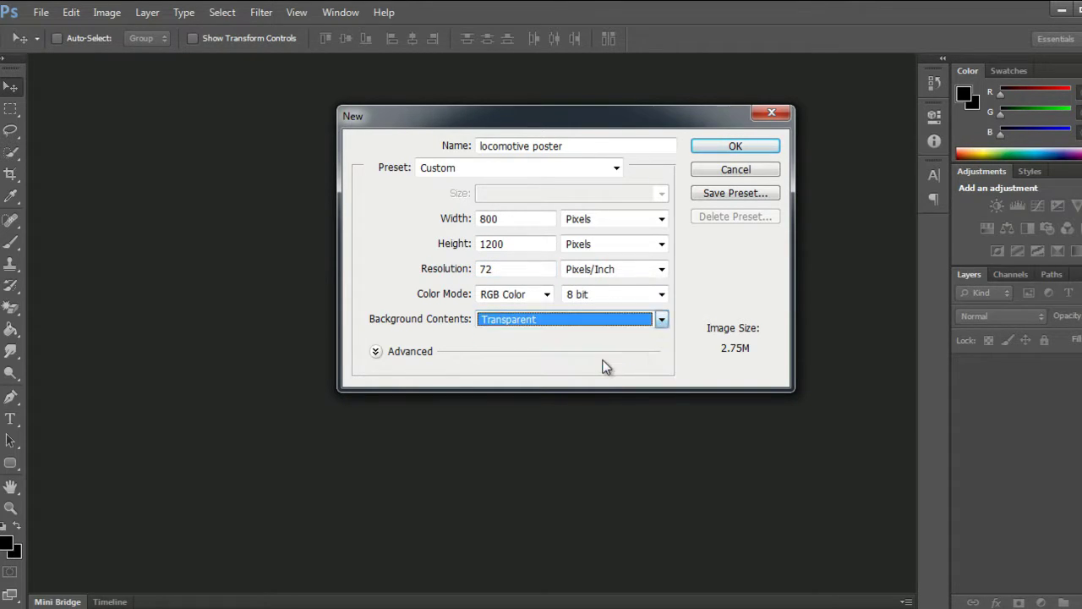
pyautogui.click(735, 149)
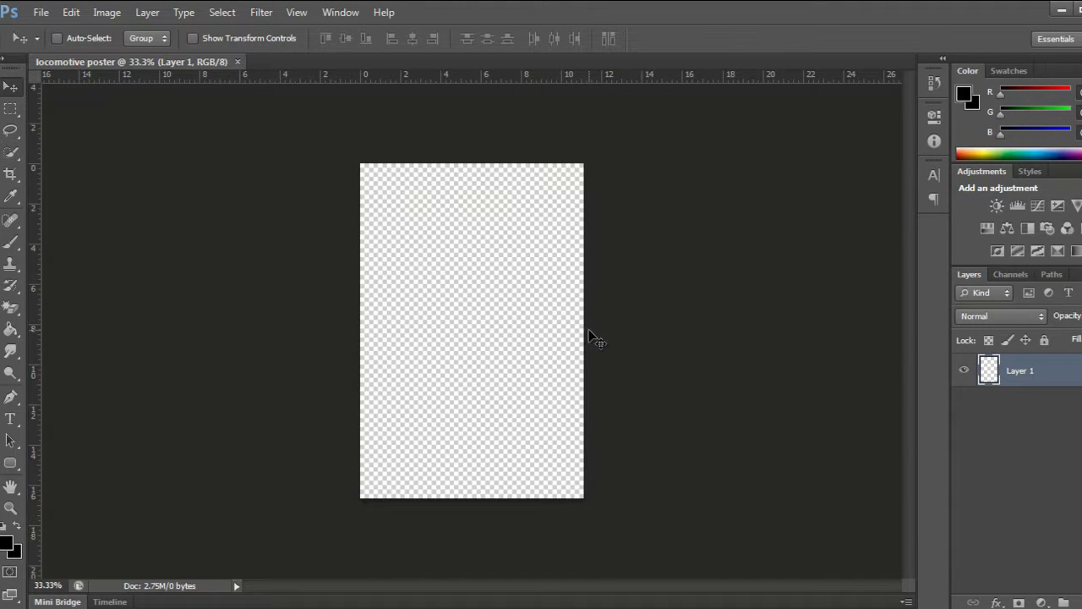
# Make black the foreground colour, fill Layer 1 with Black, and zoom in
pyautogui.press('d')
pyautogui.press('x')
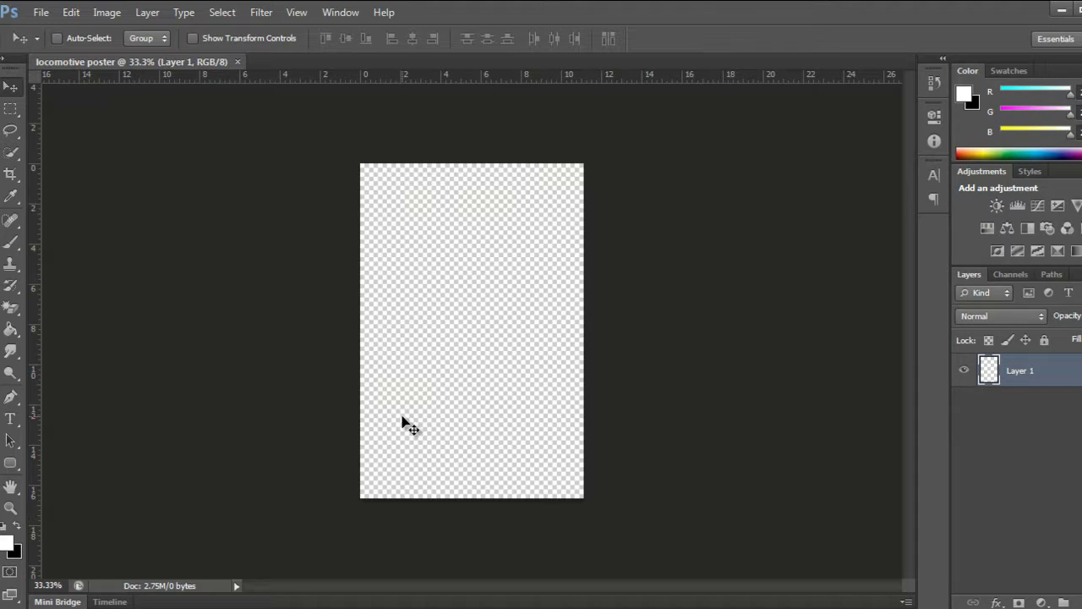
pyautogui.press('x')
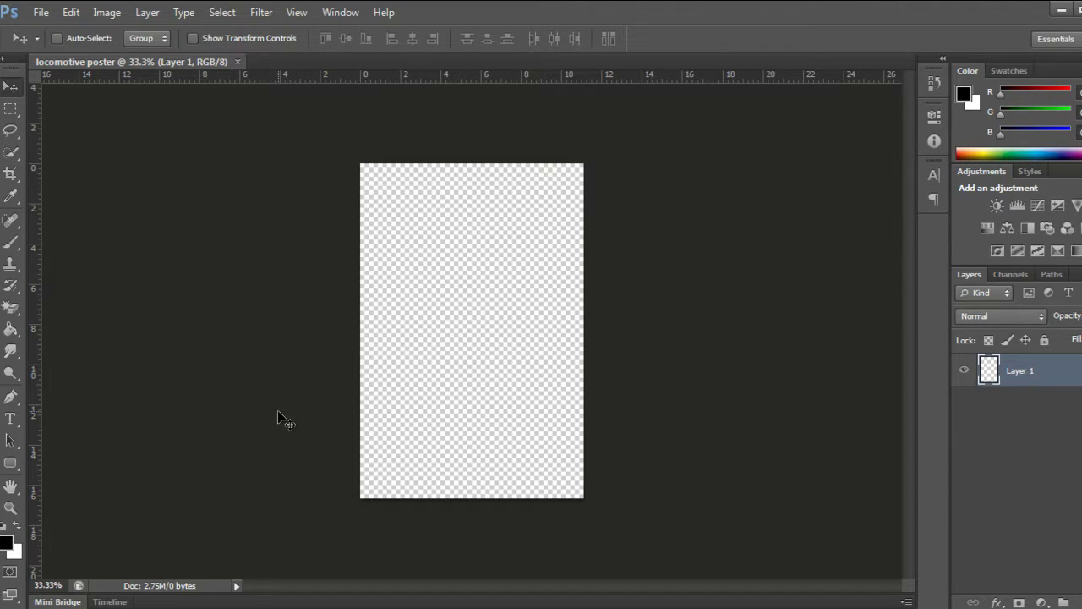
pyautogui.hotkey('shift', 'F5')
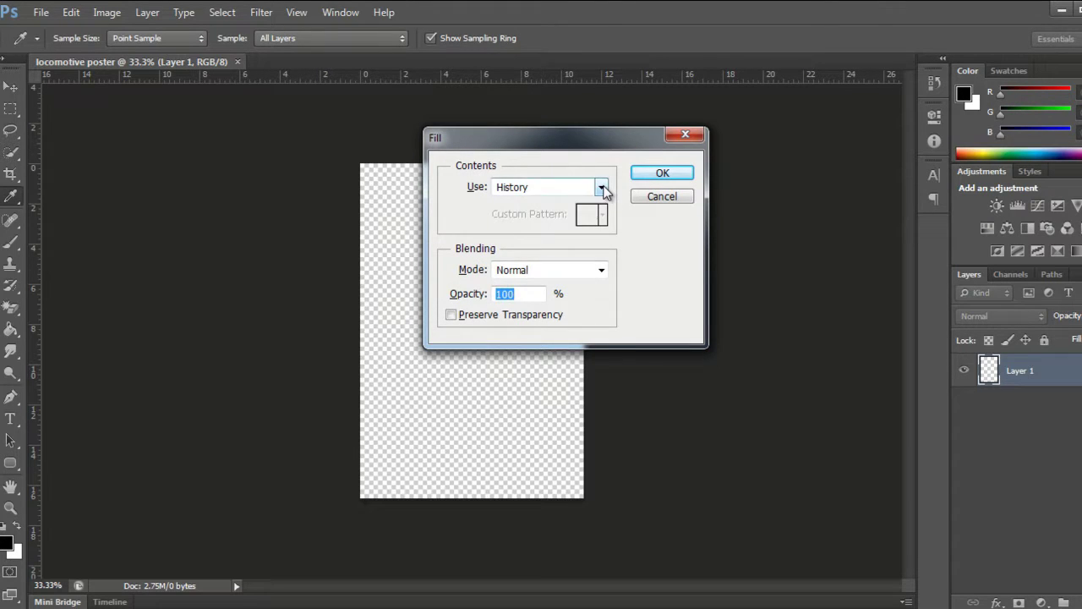
pyautogui.click(602, 188)
pyautogui.click(557, 311)
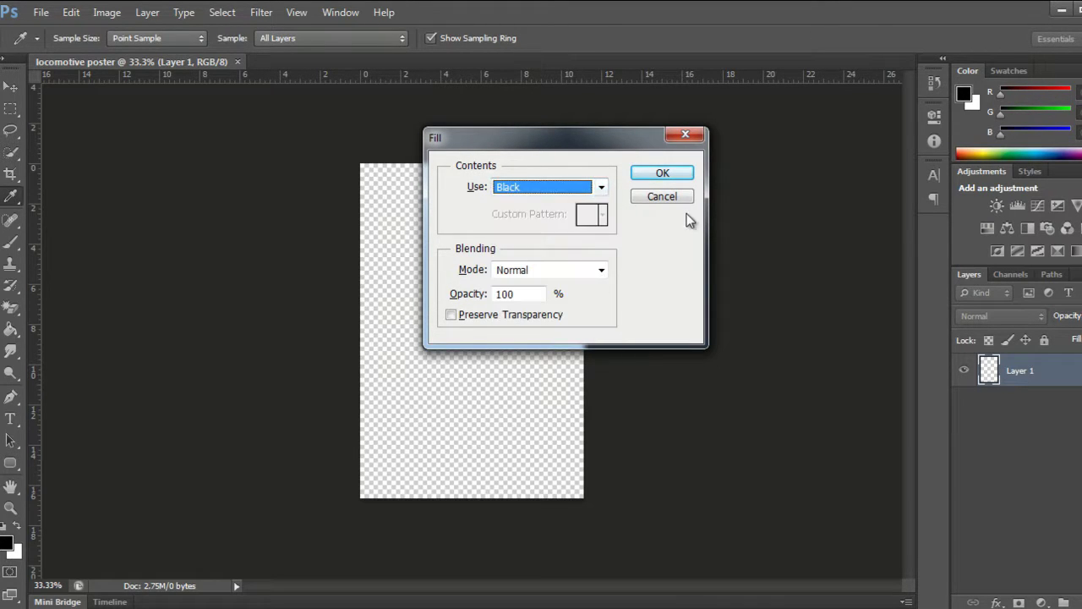
pyautogui.click(662, 172)
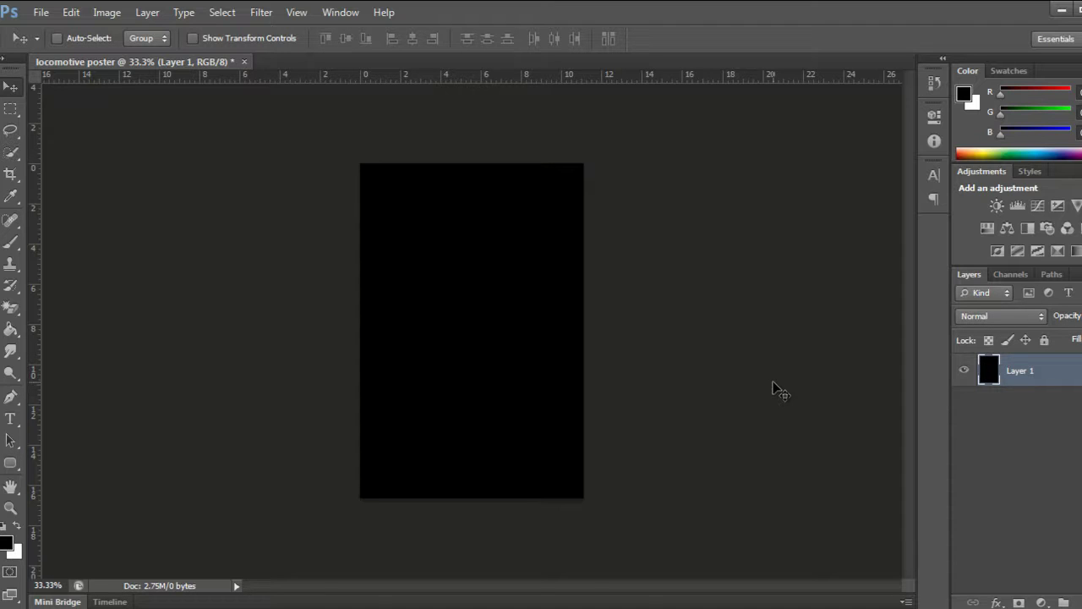
pyautogui.hotkey('ctrl', '+')
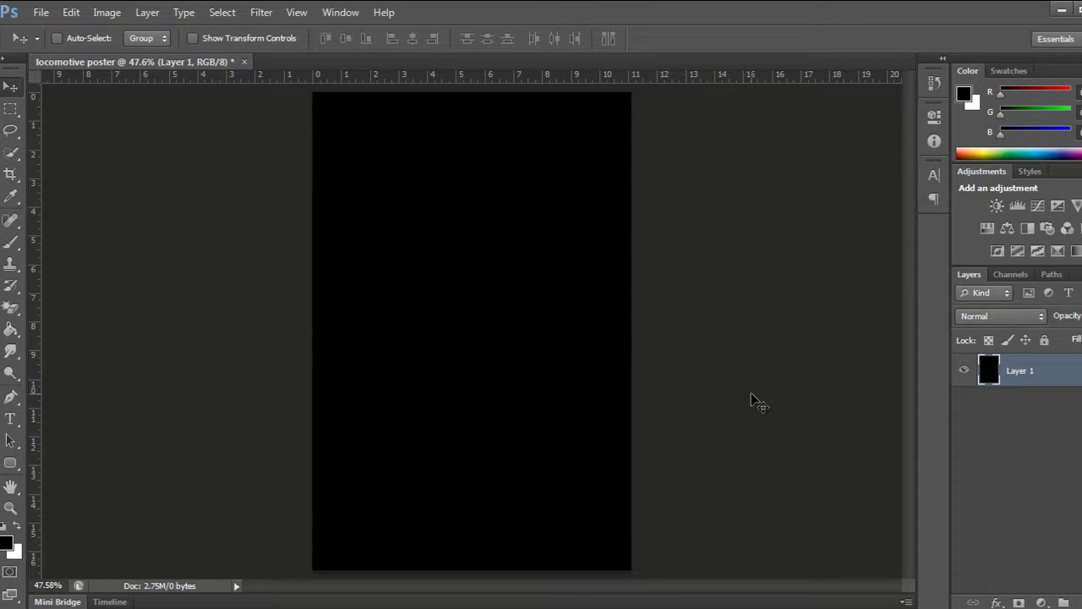
# Add Layer 2 and fill it with beige #e0d3b1 using the Paint Bucket
pyautogui.hotkey('ctrl', 'shift', 'n')
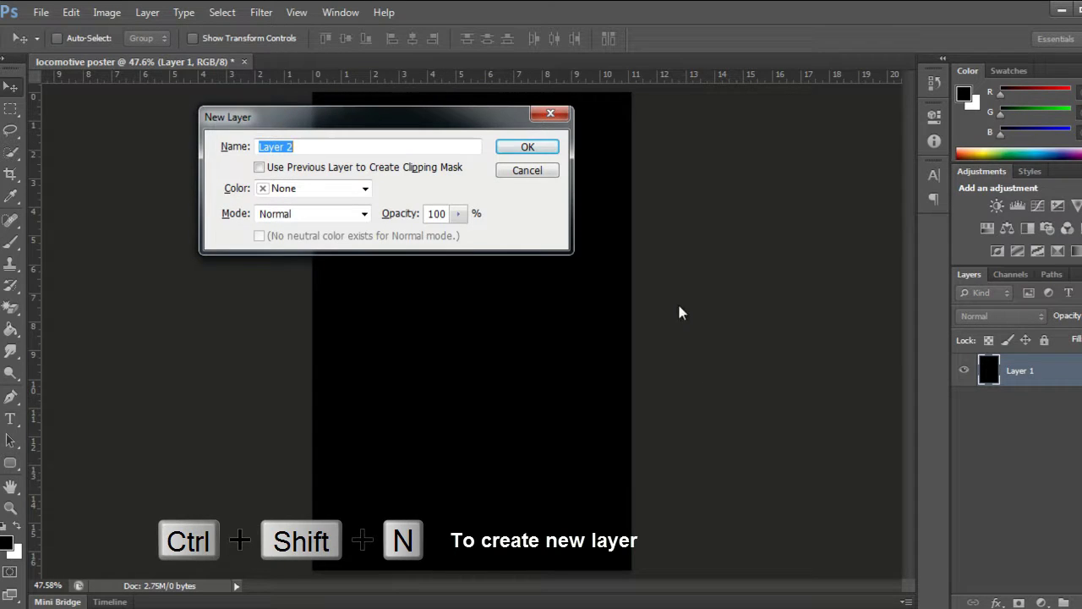
pyautogui.click(527, 148)
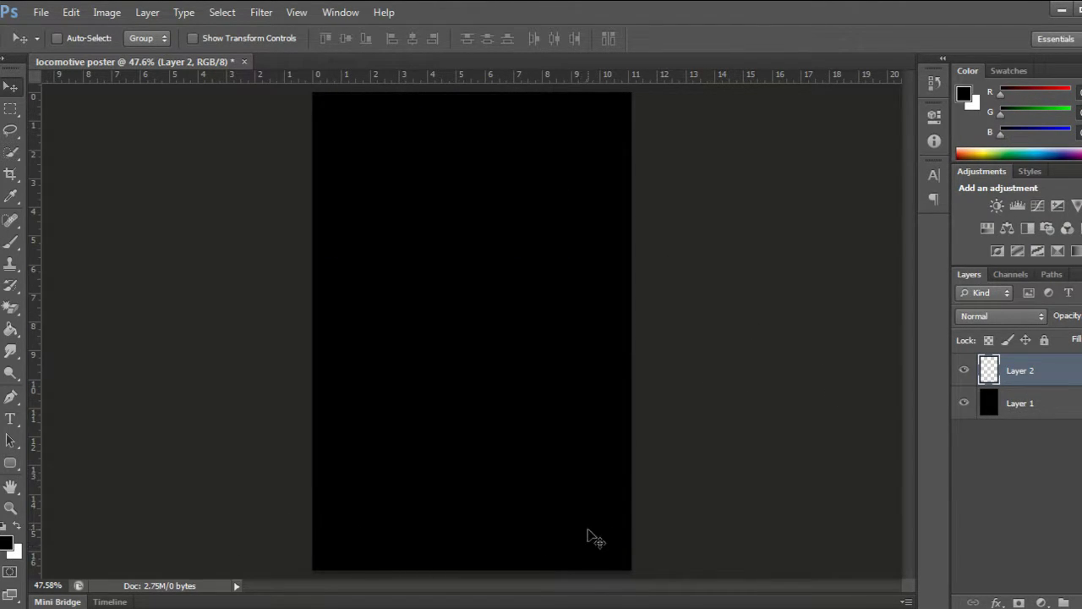
pyautogui.click(4, 544)
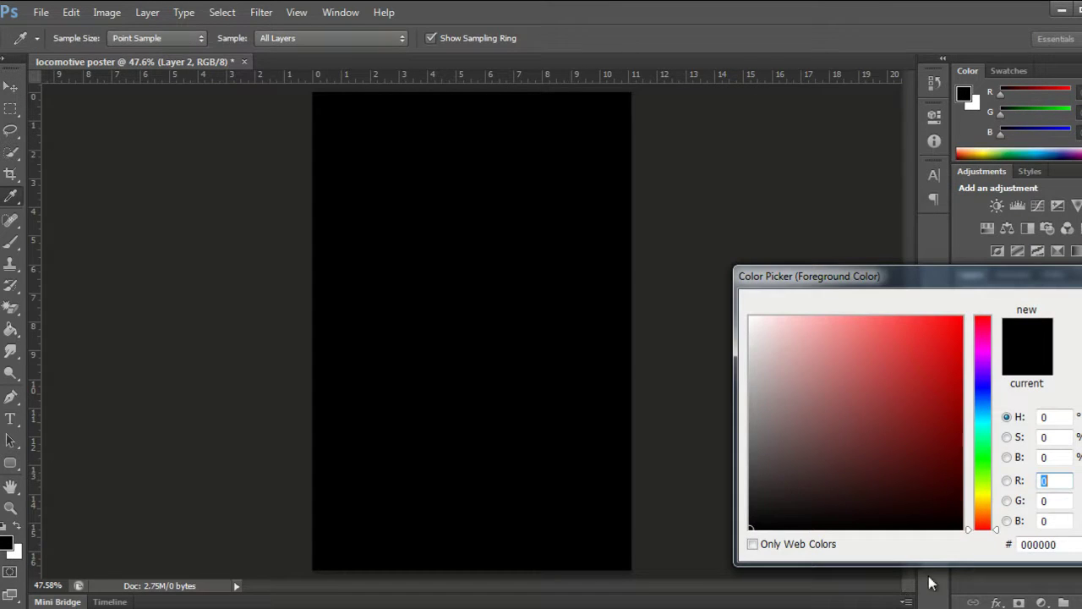
pyautogui.click(1064, 543)
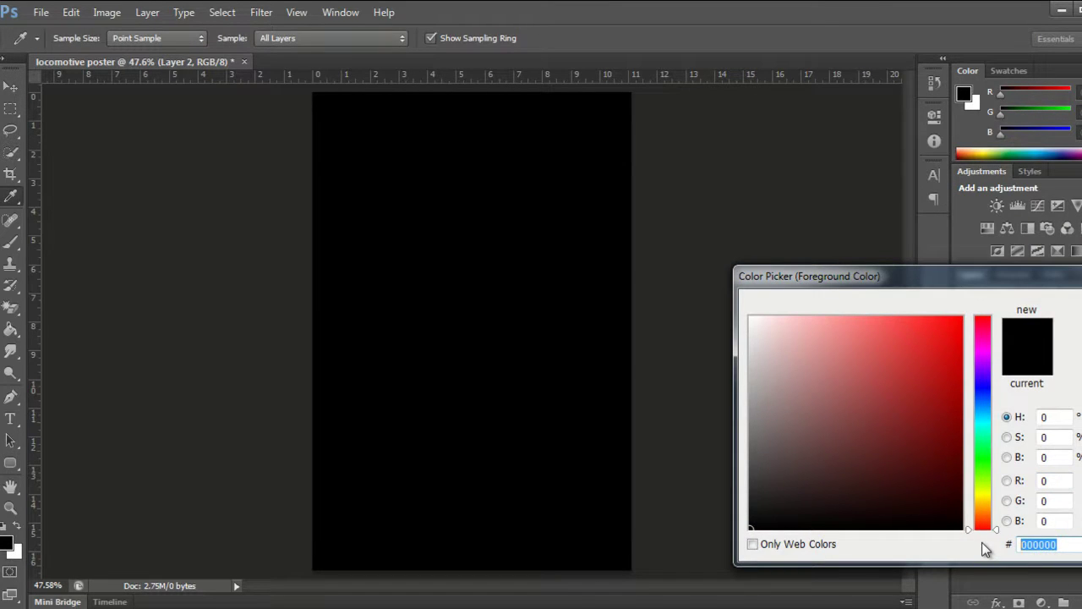
pyautogui.write('e')
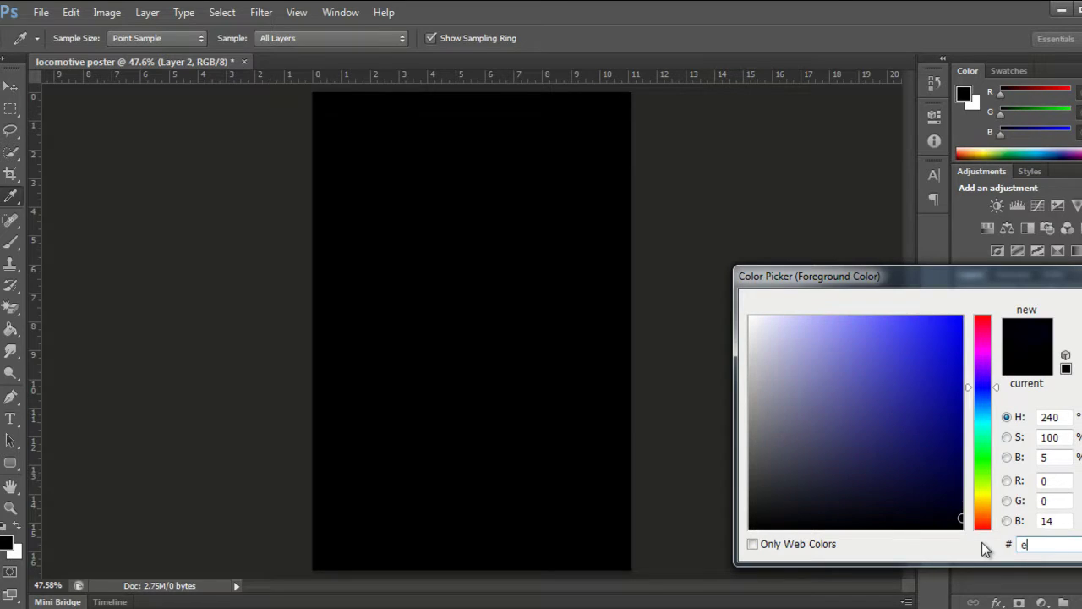
pyautogui.write('0d3')
pyautogui.write('b1')
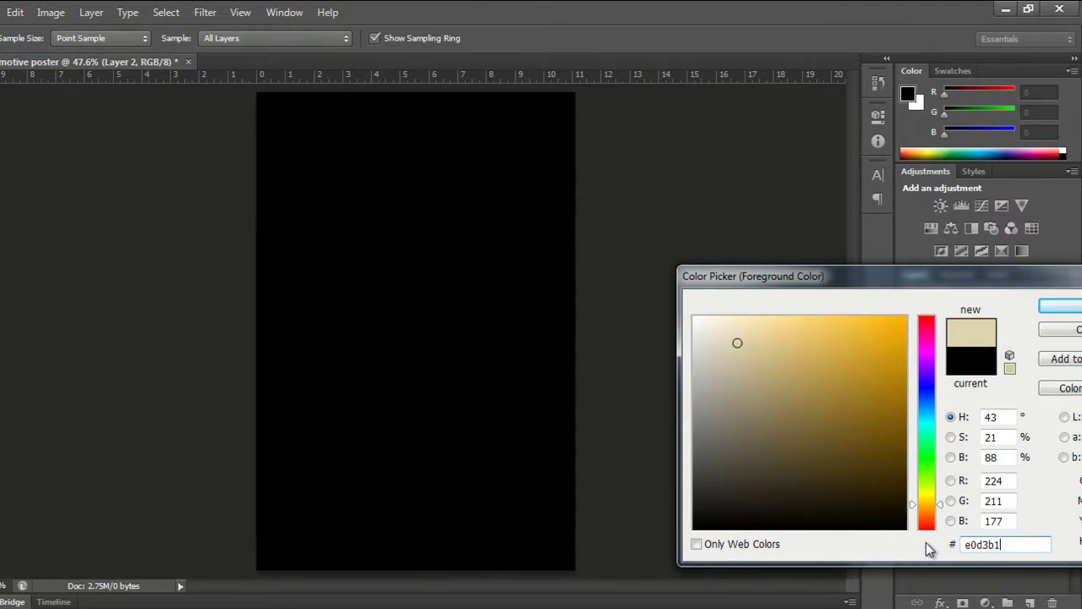
pyautogui.click(1067, 313)
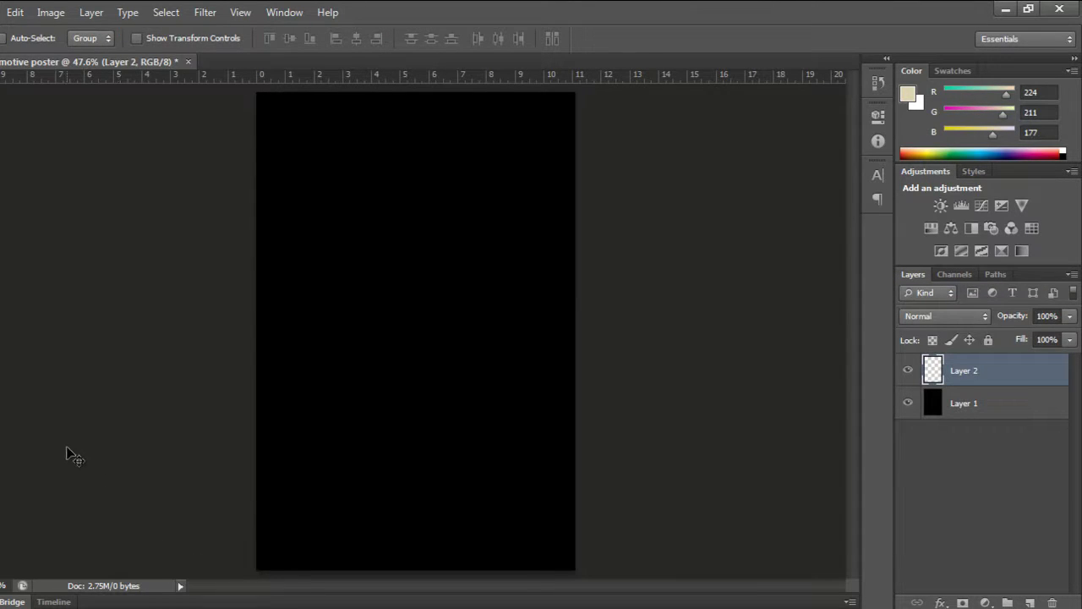
pyautogui.press('g')
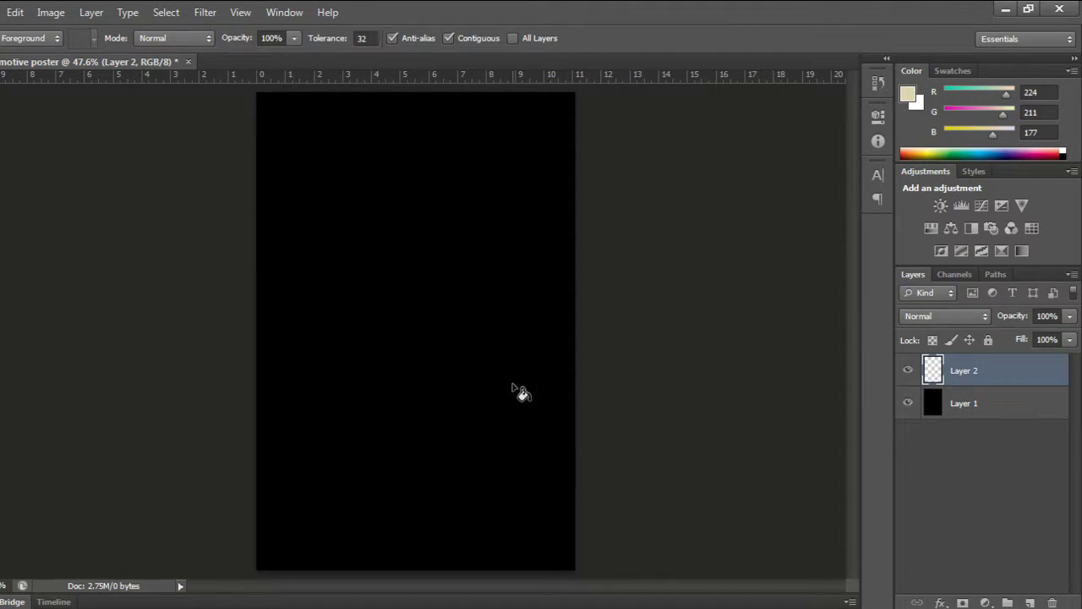
pyautogui.click(520, 389)
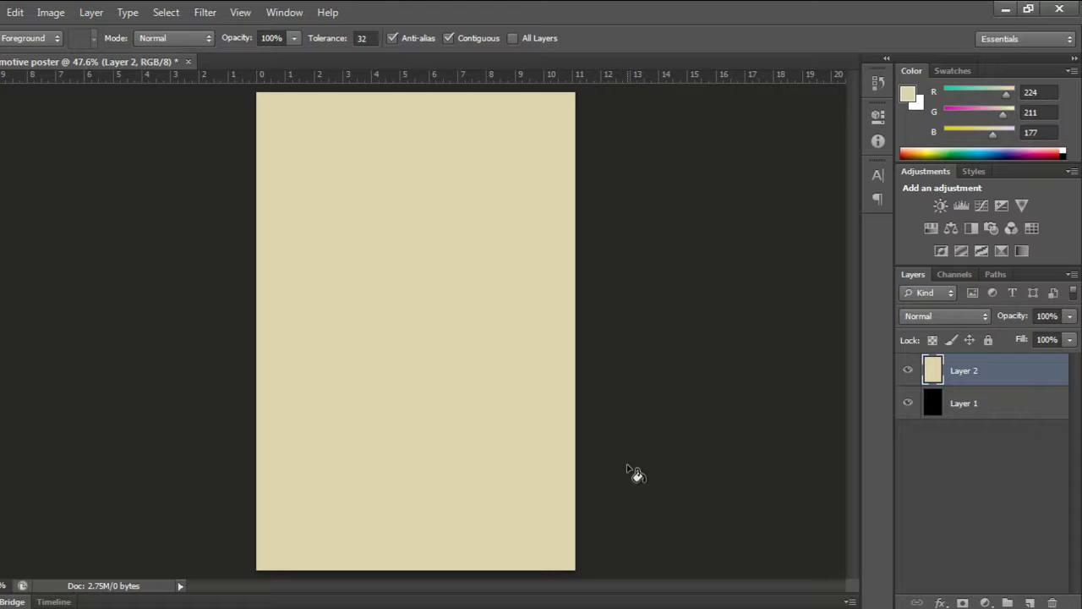
pyautogui.press('m')
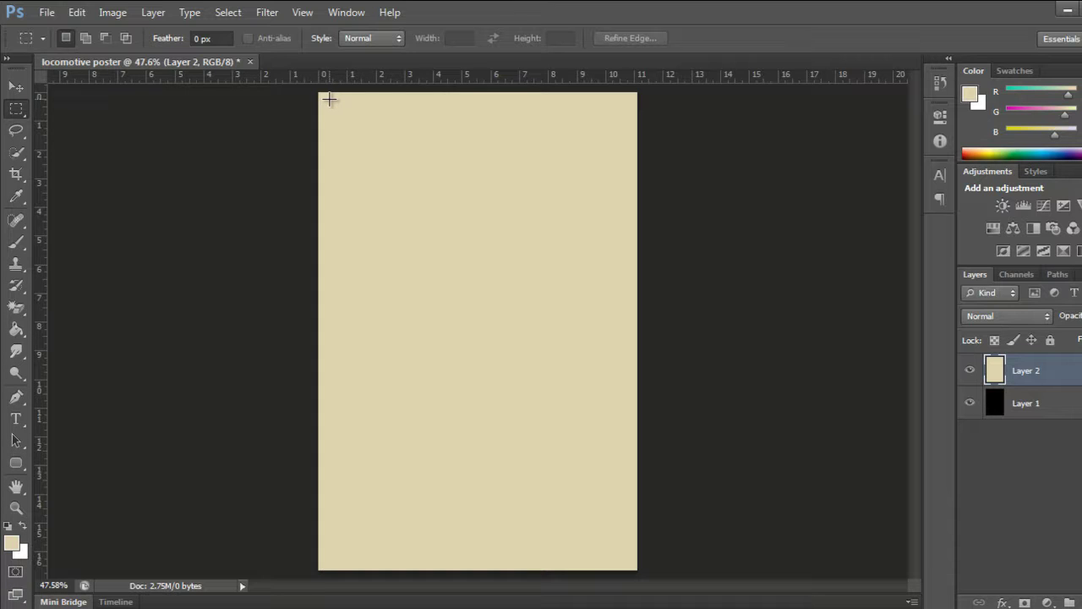
# Select an inset rectangle over the upper page and set the foreground to tan #b2a37c
pyautogui.moveTo(327, 99)
pyautogui.mouseDown()
pyautogui.moveTo(600, 380)
pyautogui.moveTo(626, 434)
pyautogui.mouseUp()
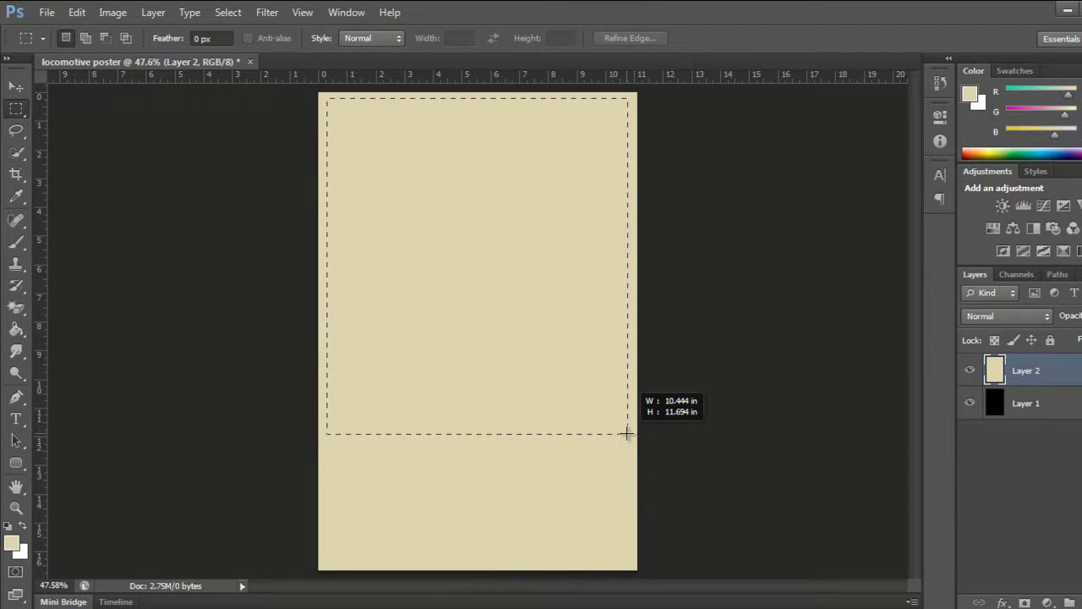
pyautogui.moveTo(627, 433); pyautogui.dragTo(627, 433)
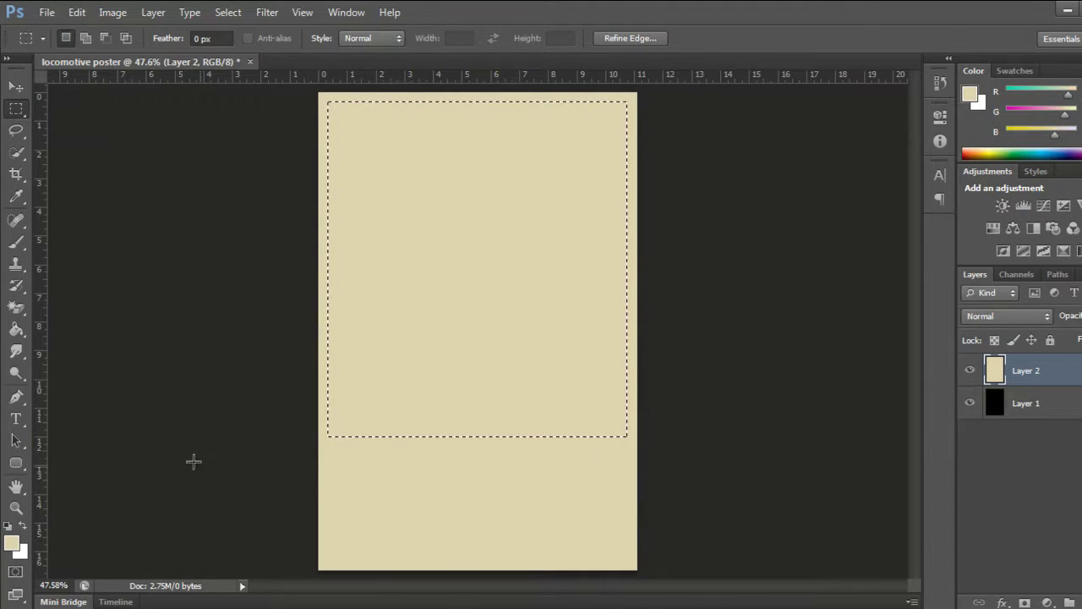
pyautogui.click(12, 545)
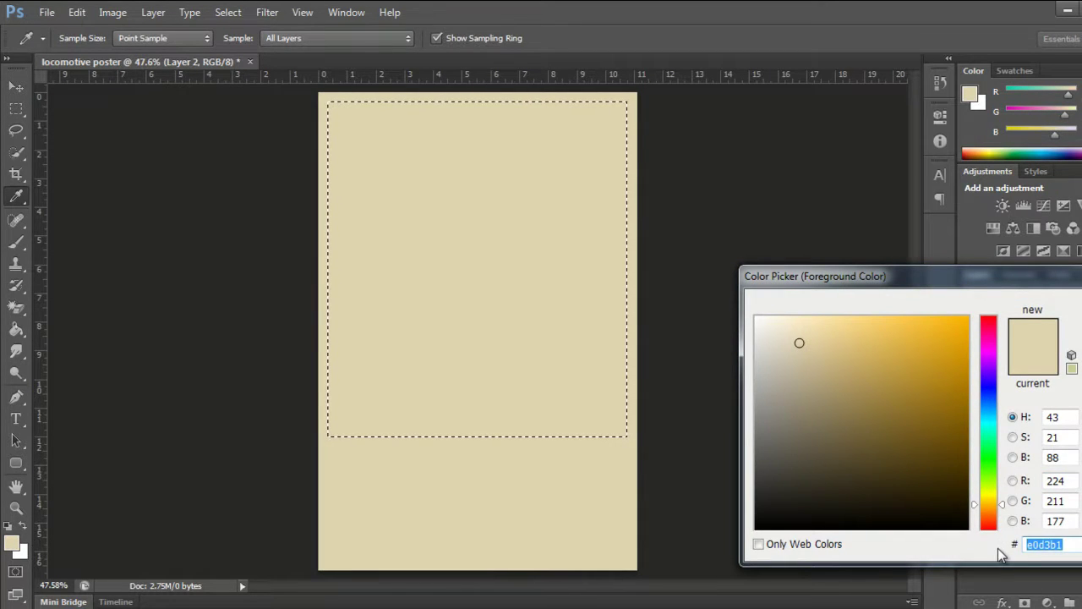
pyautogui.write('b2a')
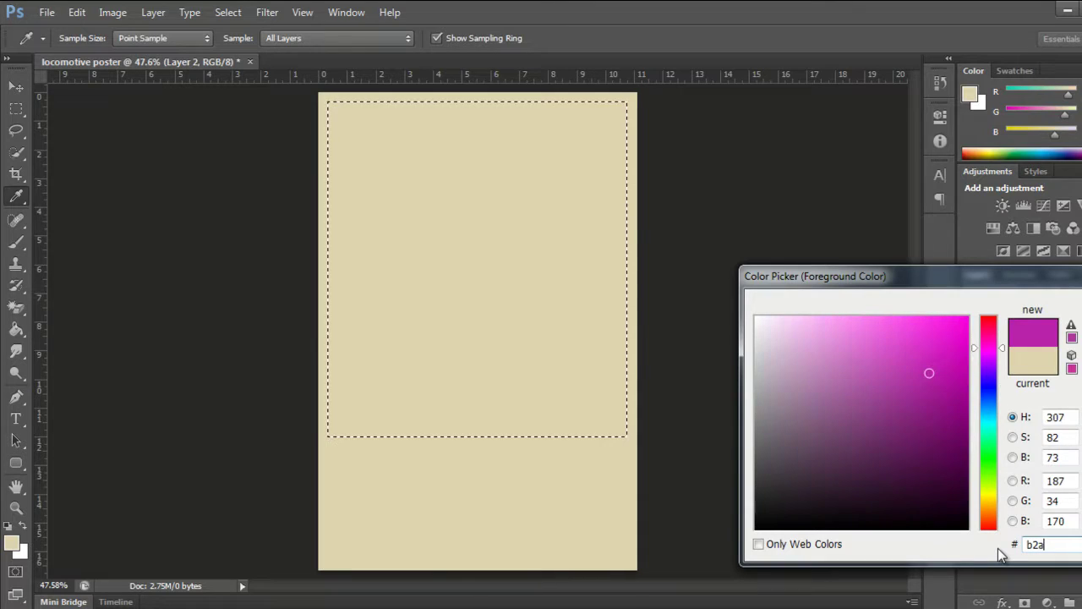
pyautogui.write('37')
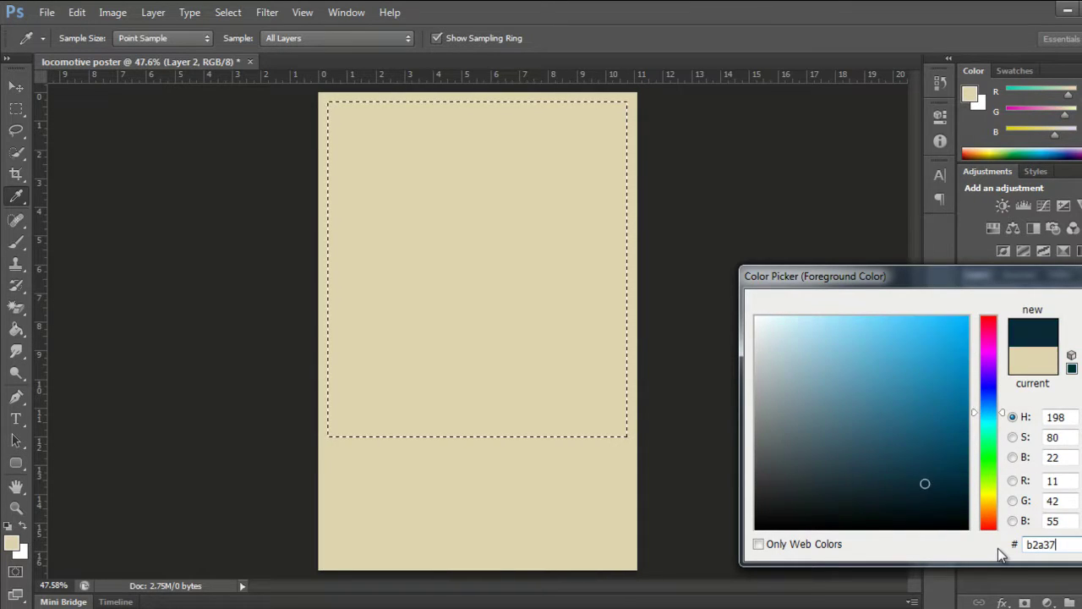
pyautogui.write('c')
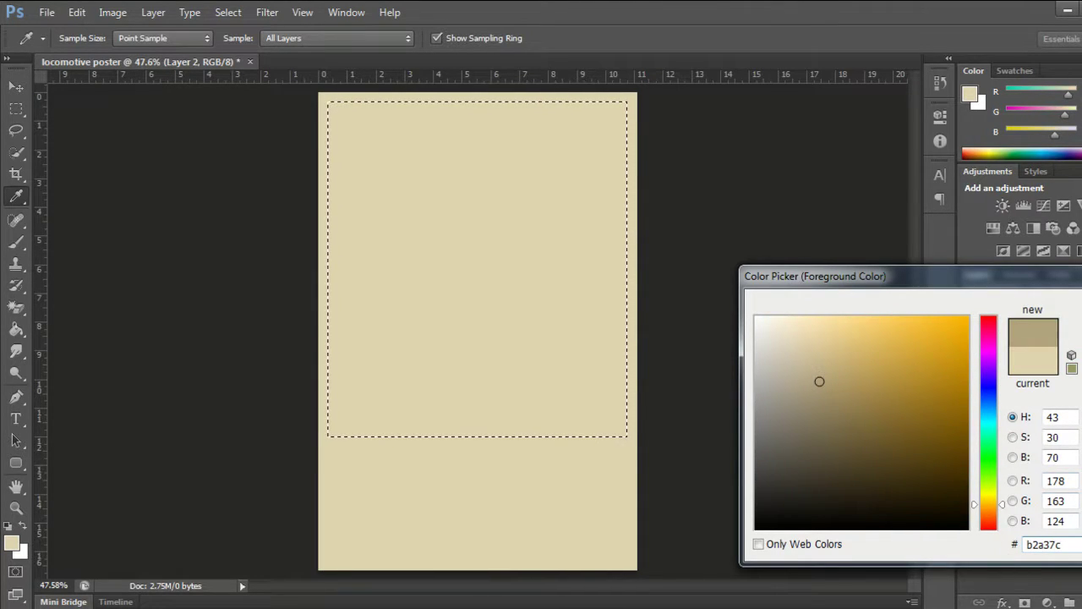
pyautogui.press('Return')
pyautogui.press('m')
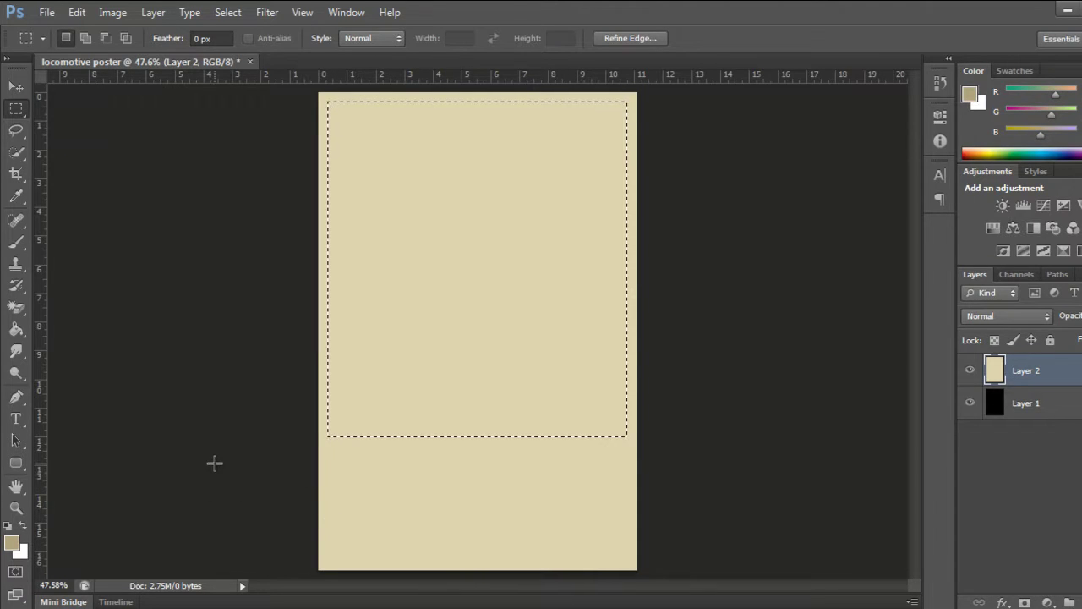
pyautogui.click(21, 553)
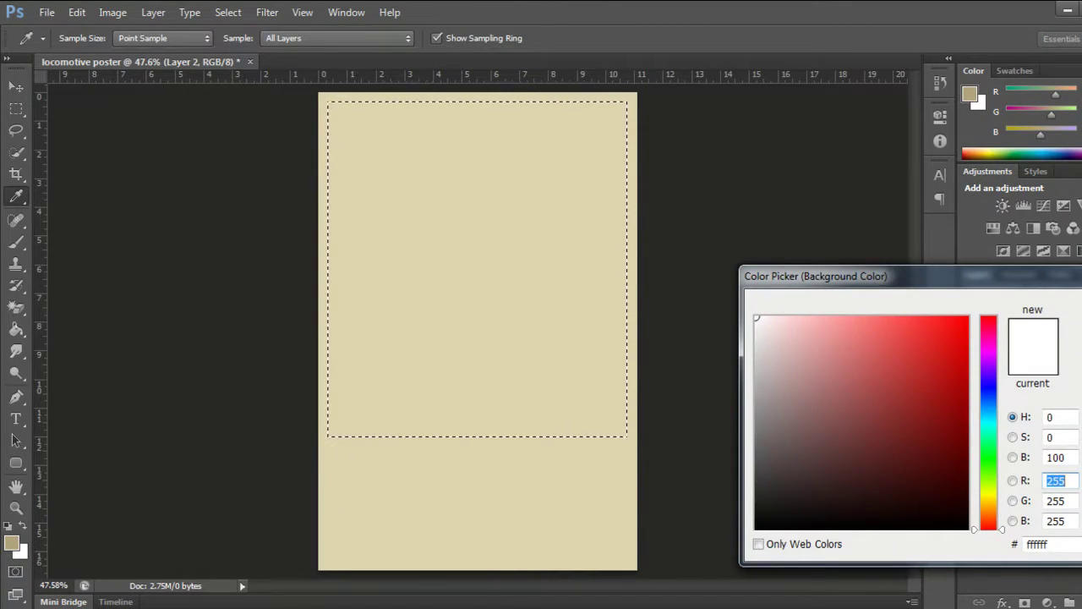
pyautogui.press('Return')
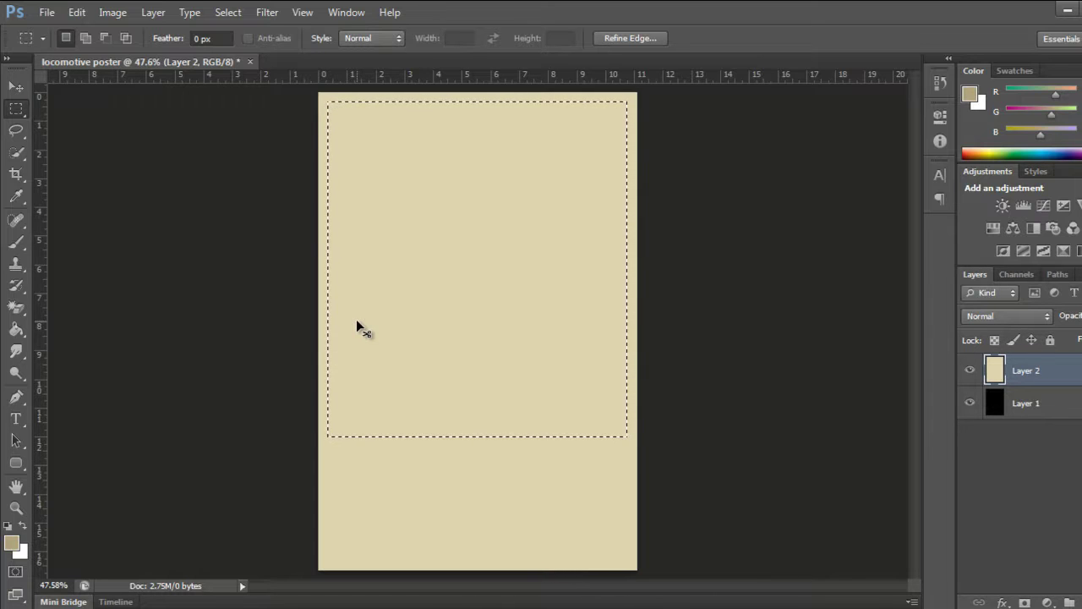
# On a new Layer 3, render Filter > Render > Clouds inside the selected panel
pyautogui.hotkey('ctrl', 'shift', 'n')
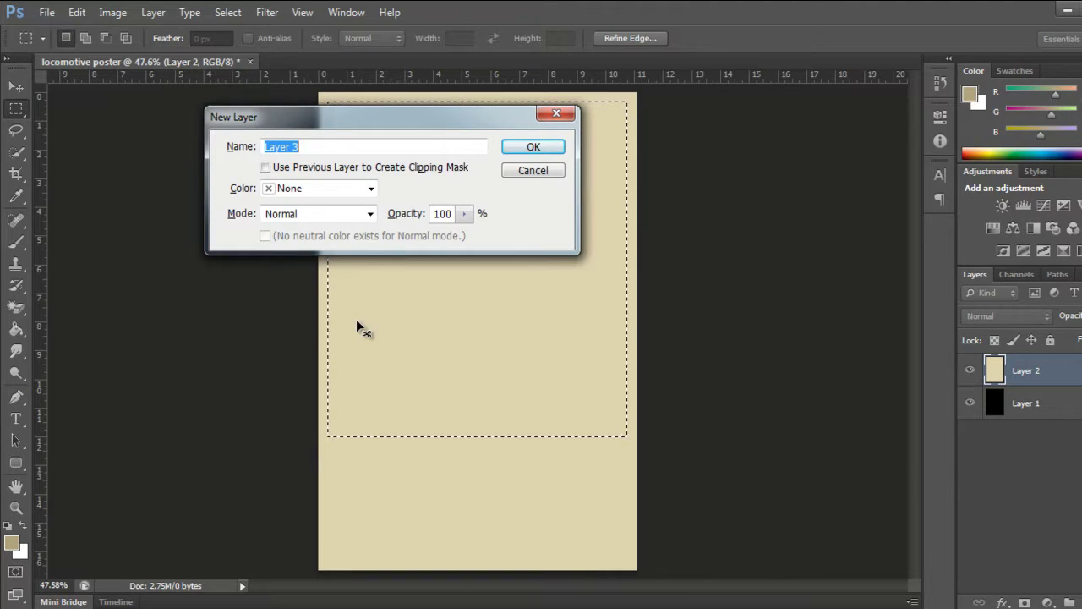
pyautogui.press('Return')
pyautogui.press('alt')
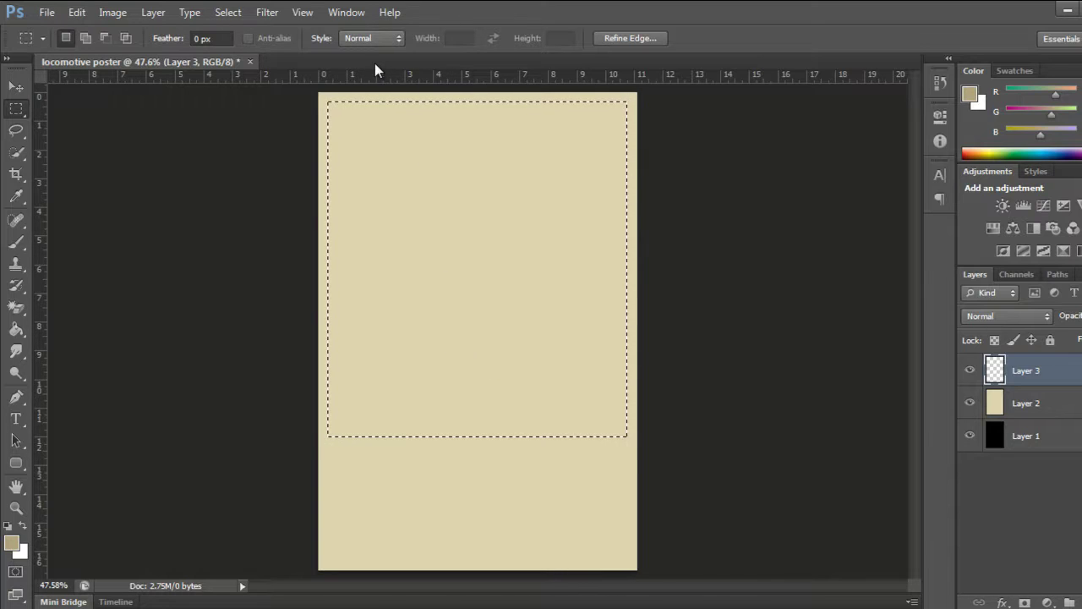
pyautogui.press('alt')
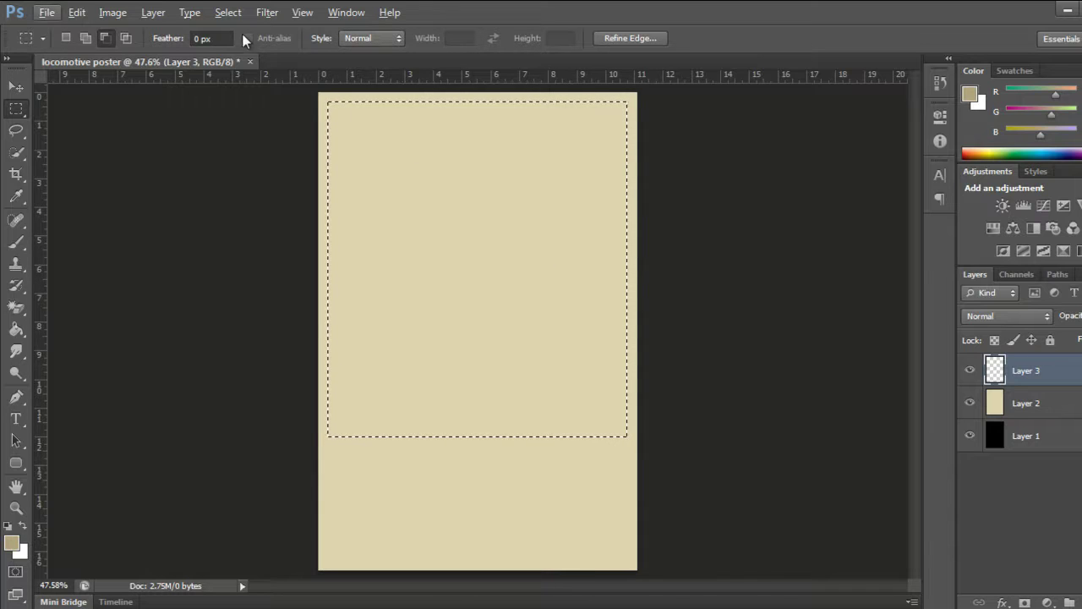
pyautogui.click(267, 12)
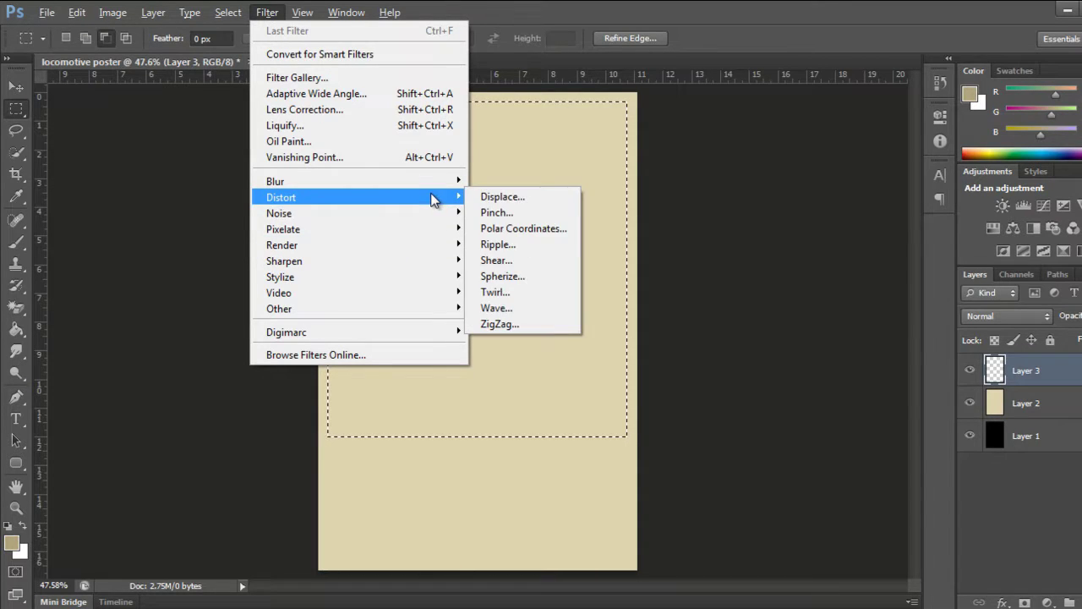
pyautogui.moveTo(282, 245)
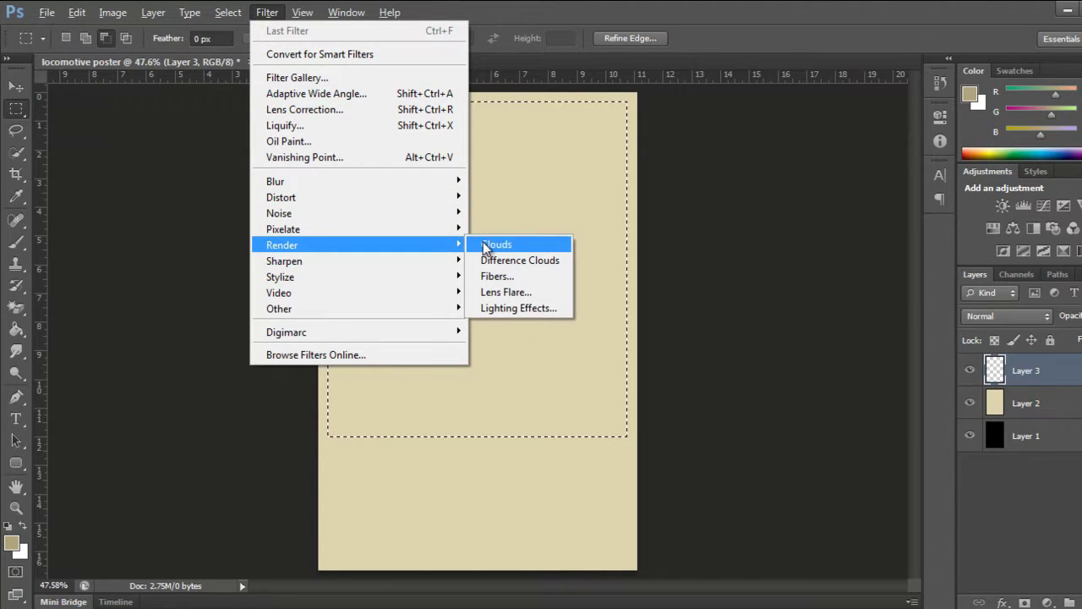
pyautogui.click(496, 244)
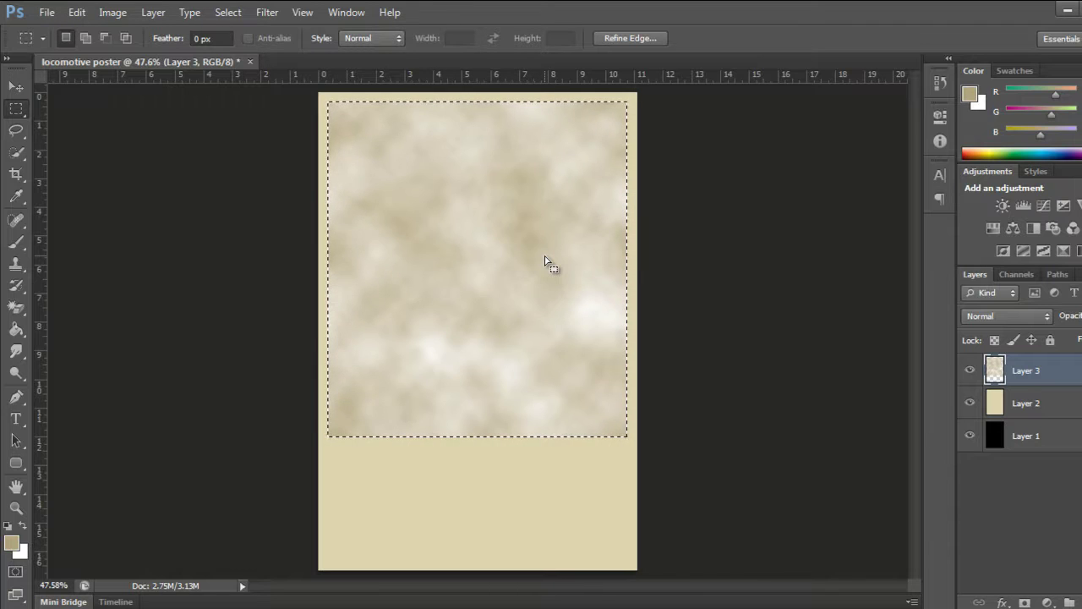
# Set Layer 3's blend mode to Multiply and lower its opacity to a faint tint
pyautogui.click(1047, 317)
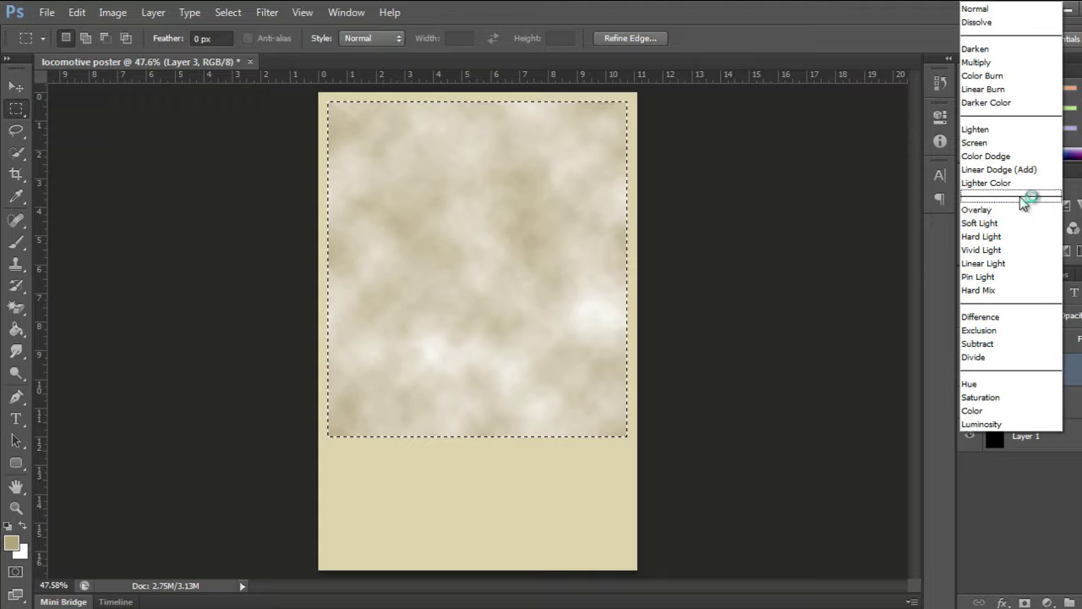
pyautogui.click(1021, 63)
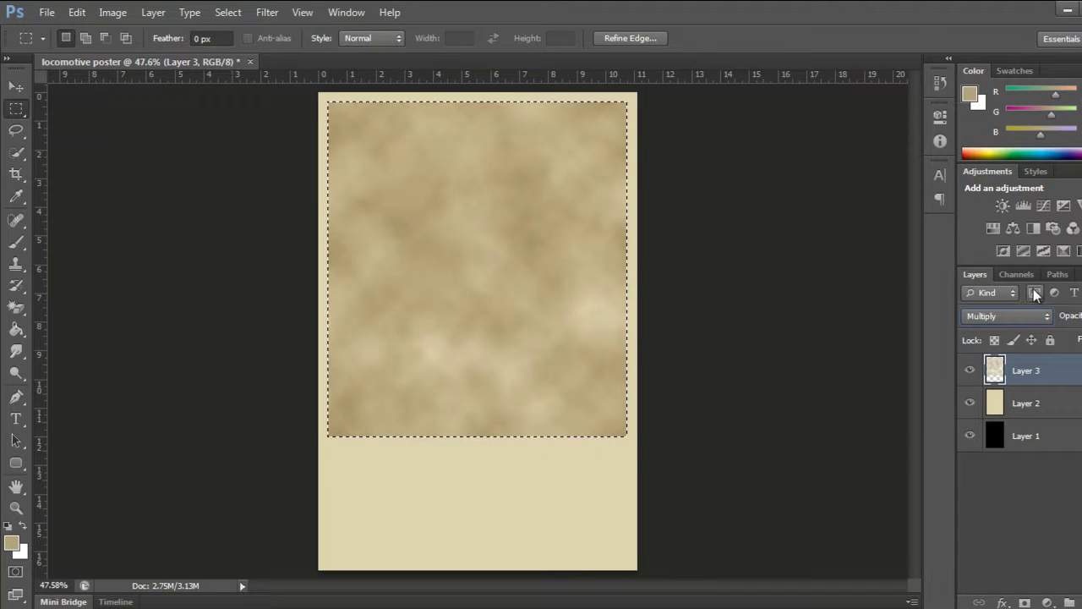
pyautogui.click(1078, 315)
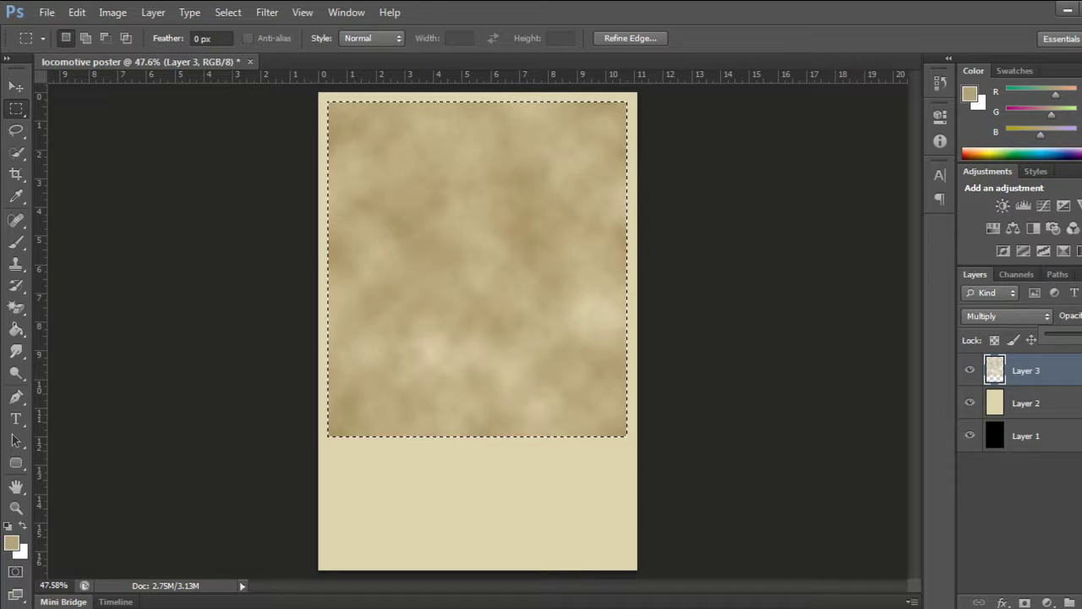
pyautogui.moveTo(1078, 334); pyautogui.dragTo(1061, 334)
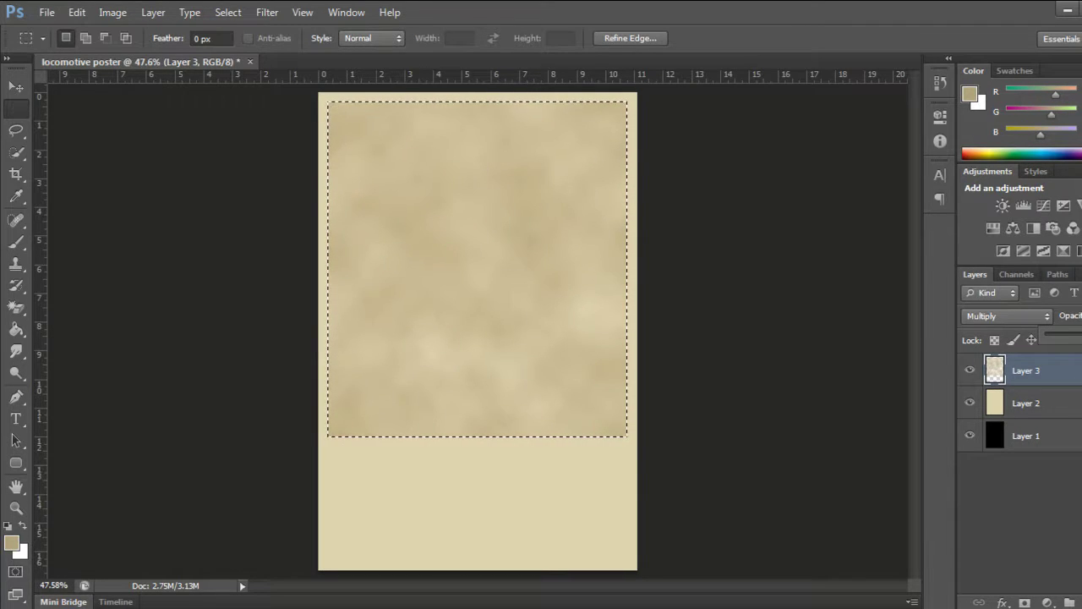
pyautogui.click(939, 326)
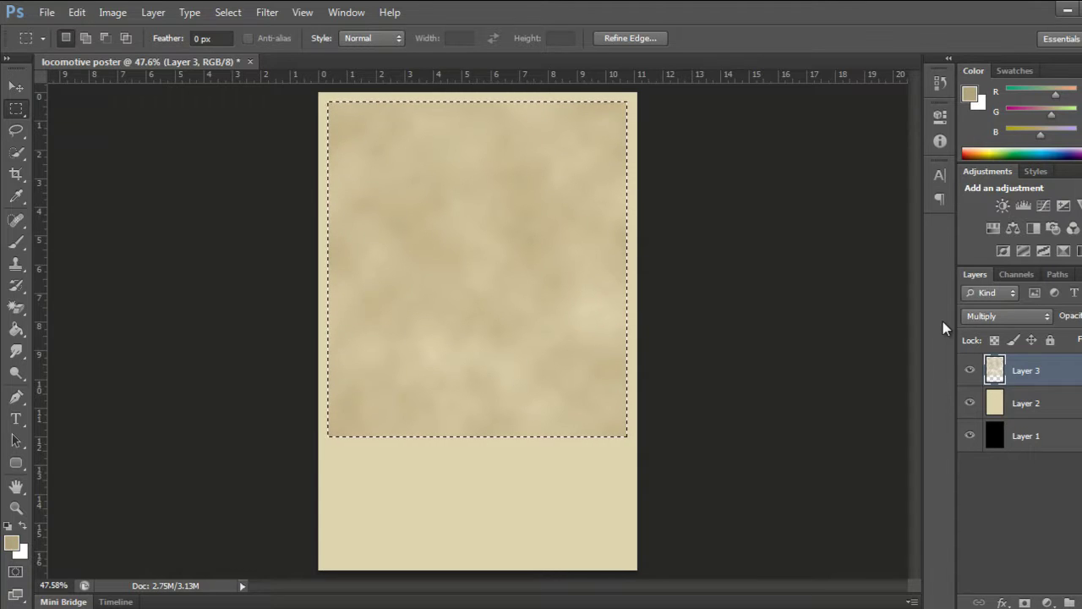
pyautogui.rightClick(1032, 370)
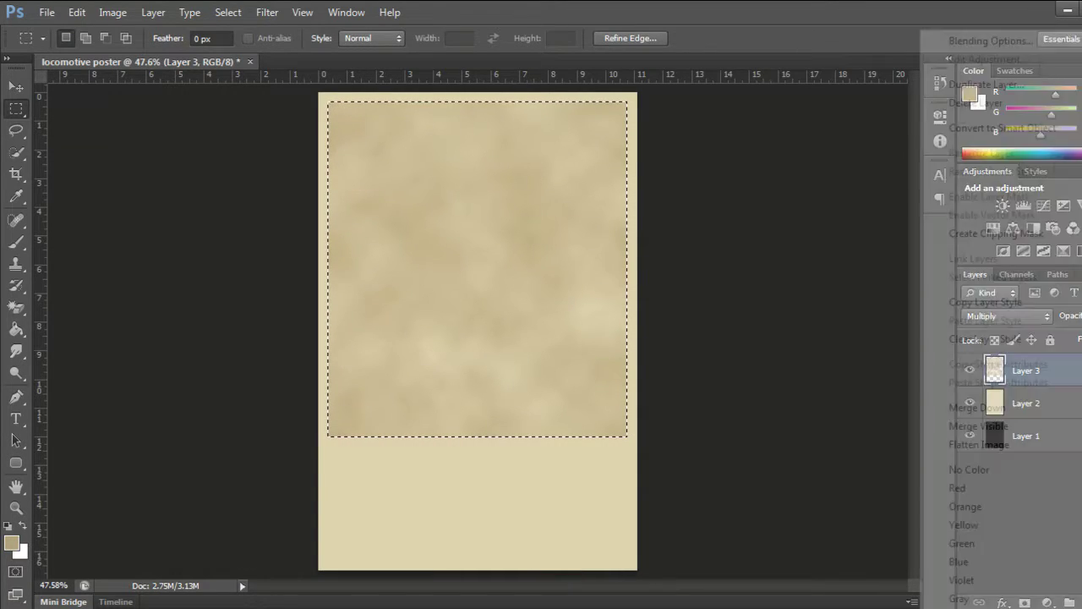
# Give Layer 3 a 5 px Inside Stroke in dark olive-brown via Blending Options
pyautogui.click(987, 42)
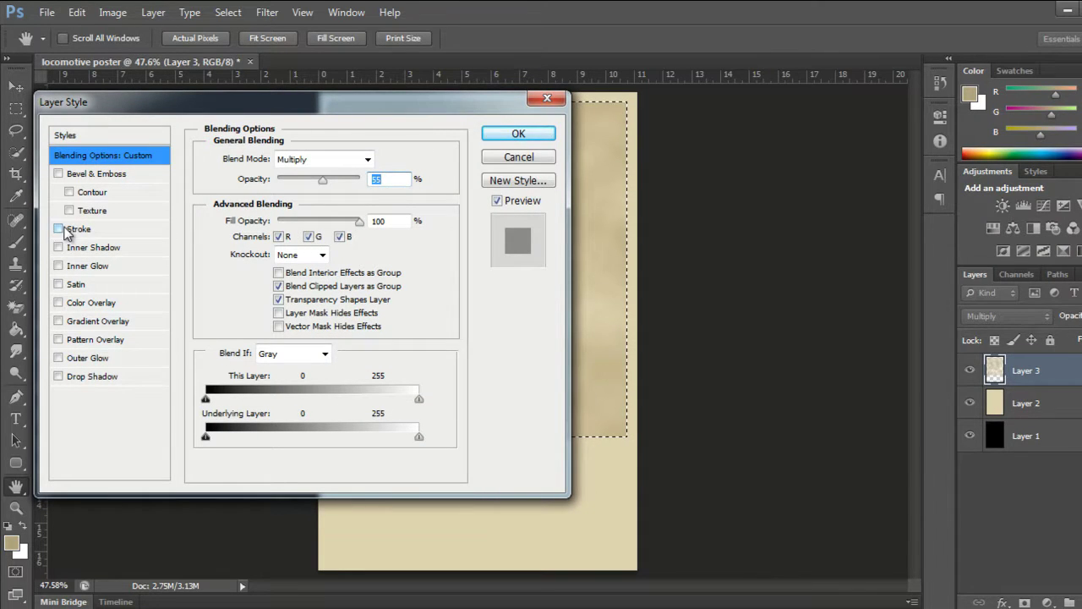
pyautogui.click(58, 229)
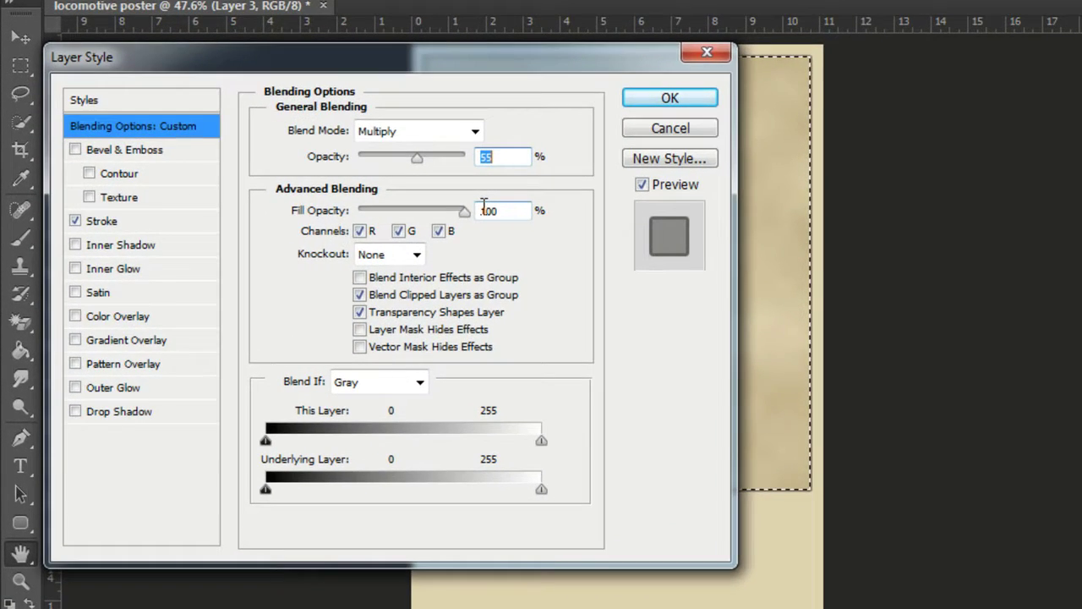
pyautogui.click(127, 225)
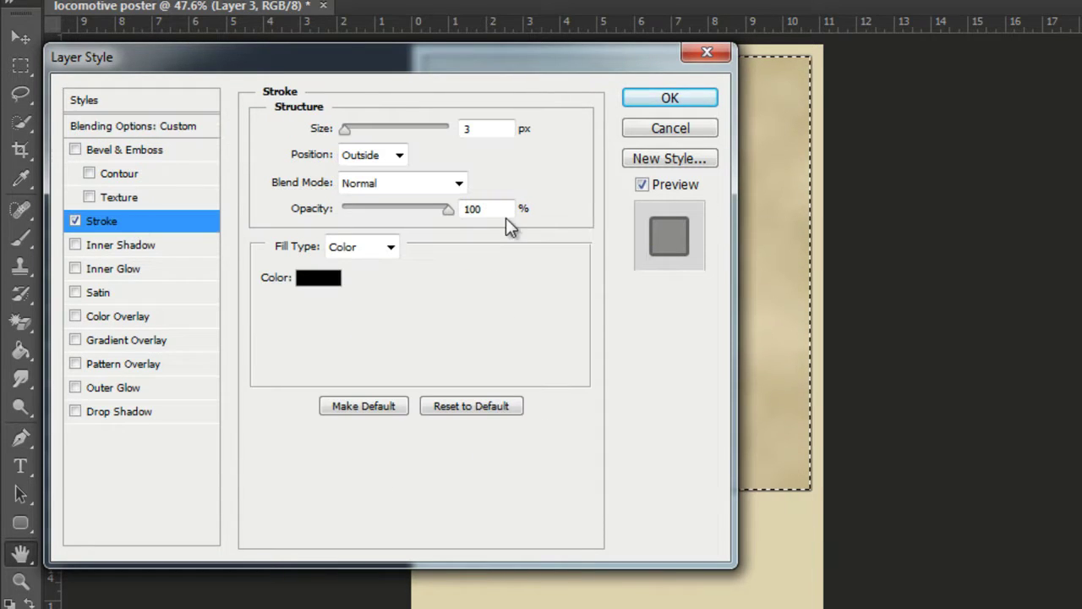
pyautogui.write('5')
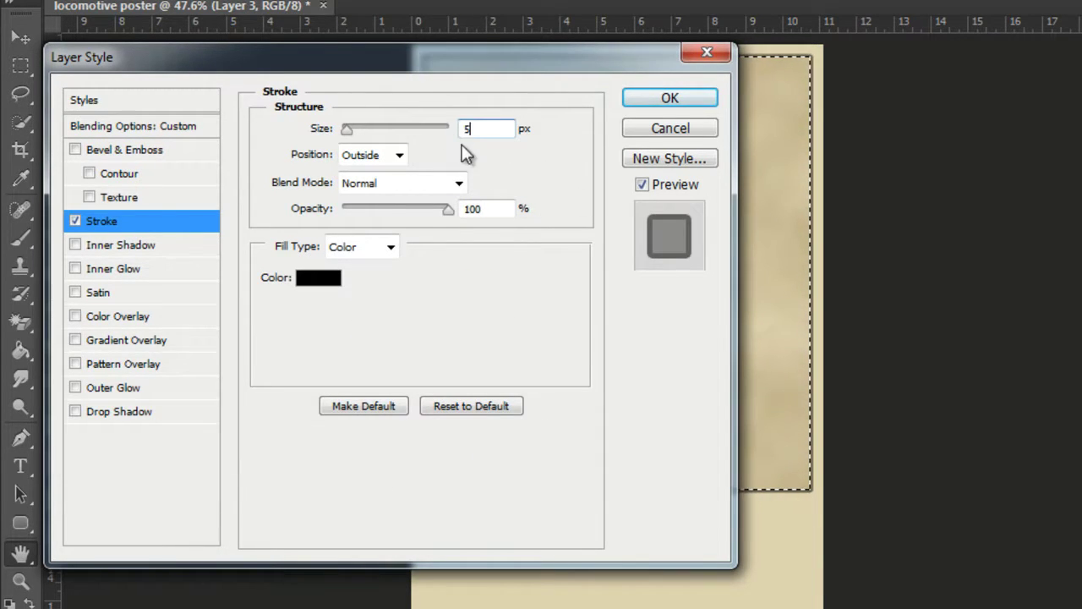
pyautogui.click(397, 155)
pyautogui.click(357, 189)
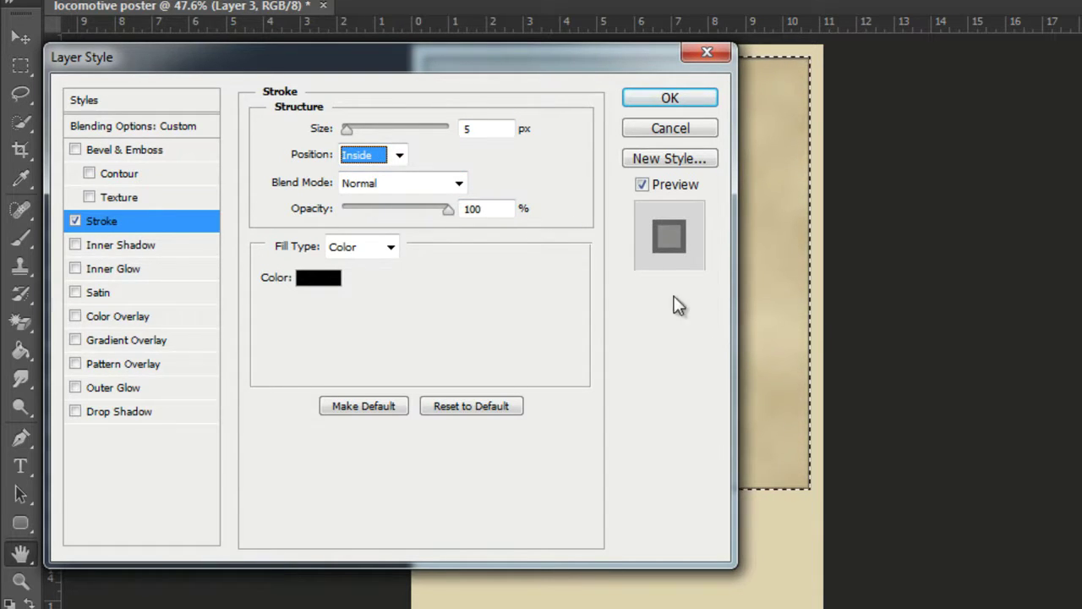
pyautogui.click(318, 279)
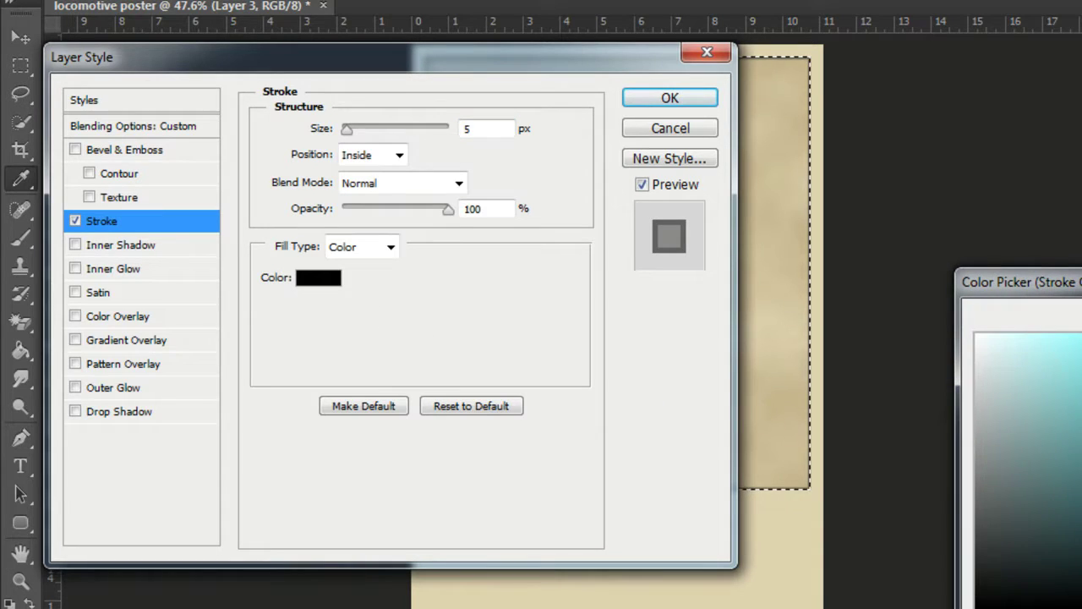
pyautogui.moveTo(1078, 283); pyautogui.dragTo(1030, 239)
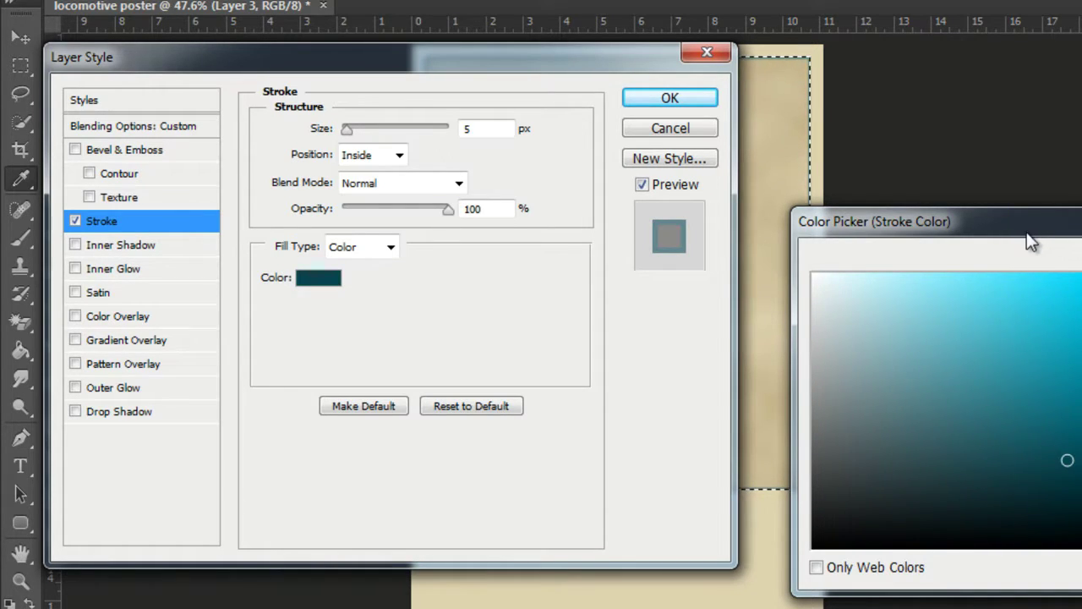
pyautogui.click(685, 104)
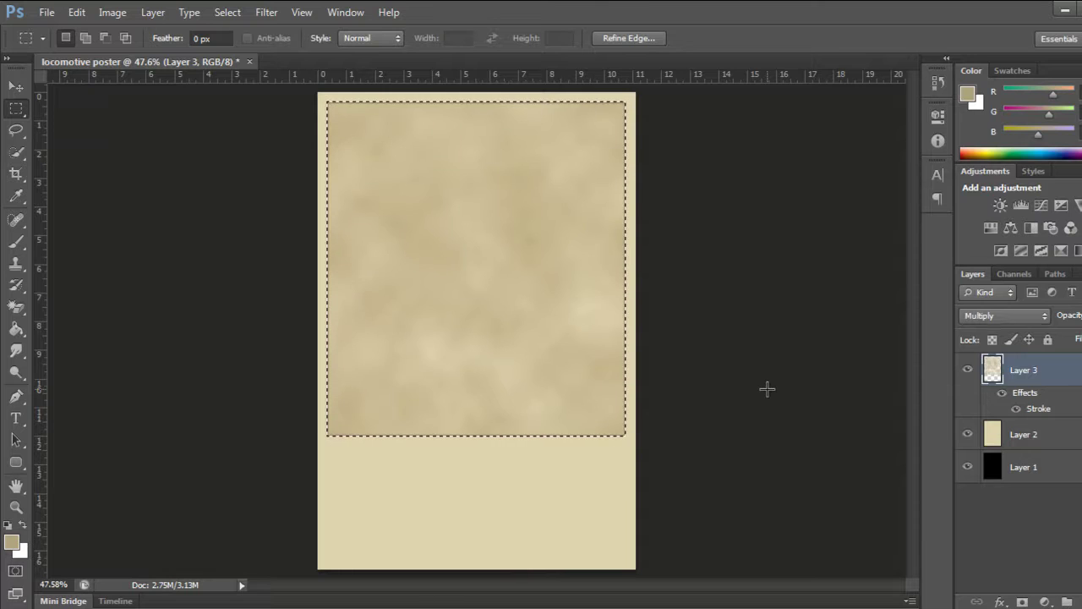
# Deselect with Ctrl+D to clear the marching ants around the framed panel
pyautogui.hotkey('ctrl', 'd')
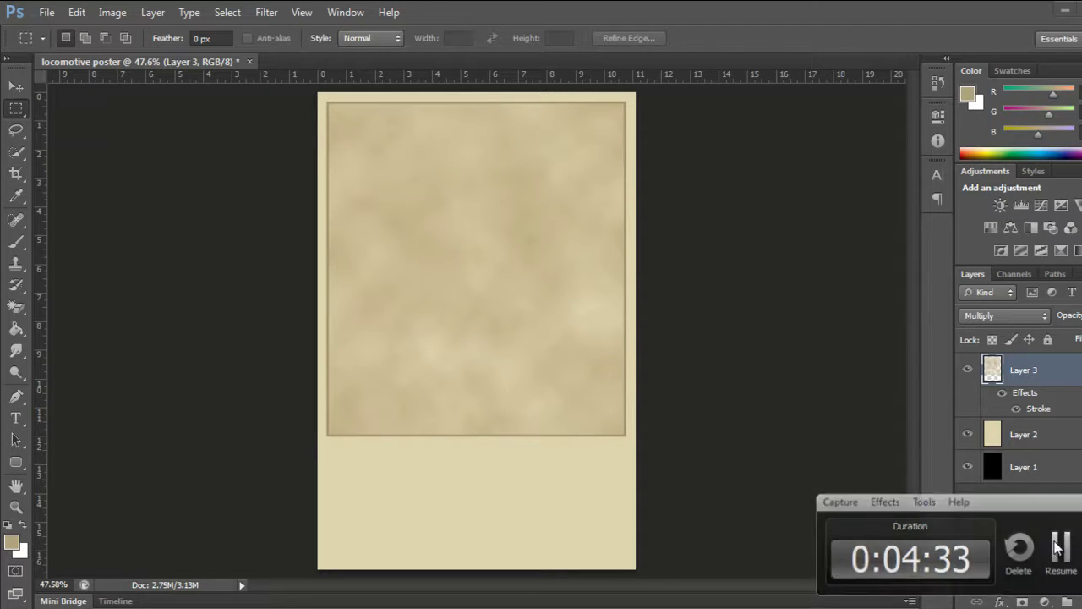
pyautogui.click(46, 12)
# Open the locomotive JPG from the 04-02-2017 folder as its own document
pyautogui.click(58, 46)
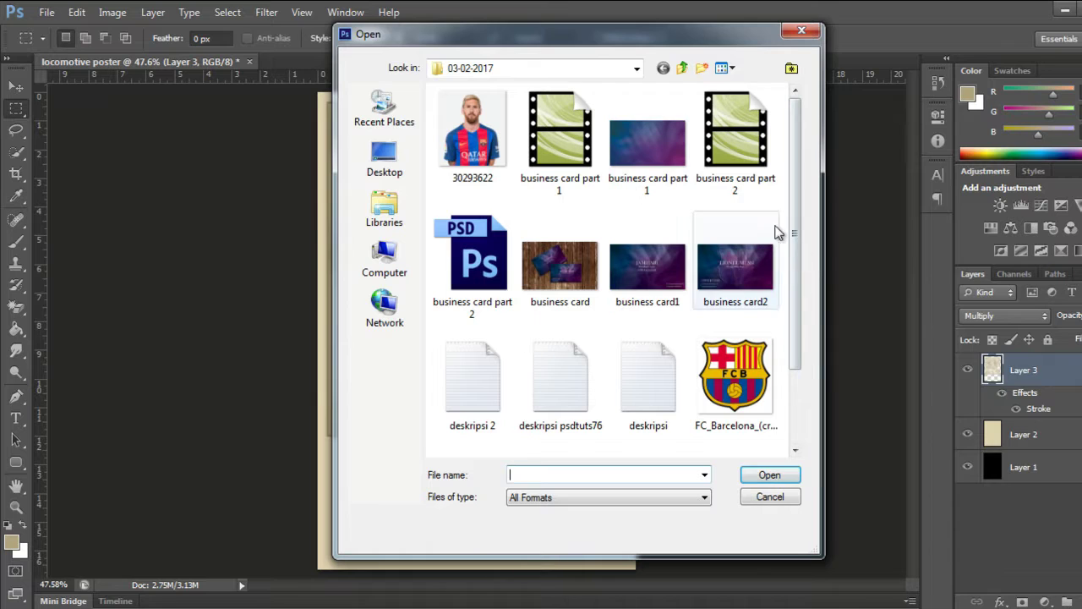
pyautogui.click(682, 68)
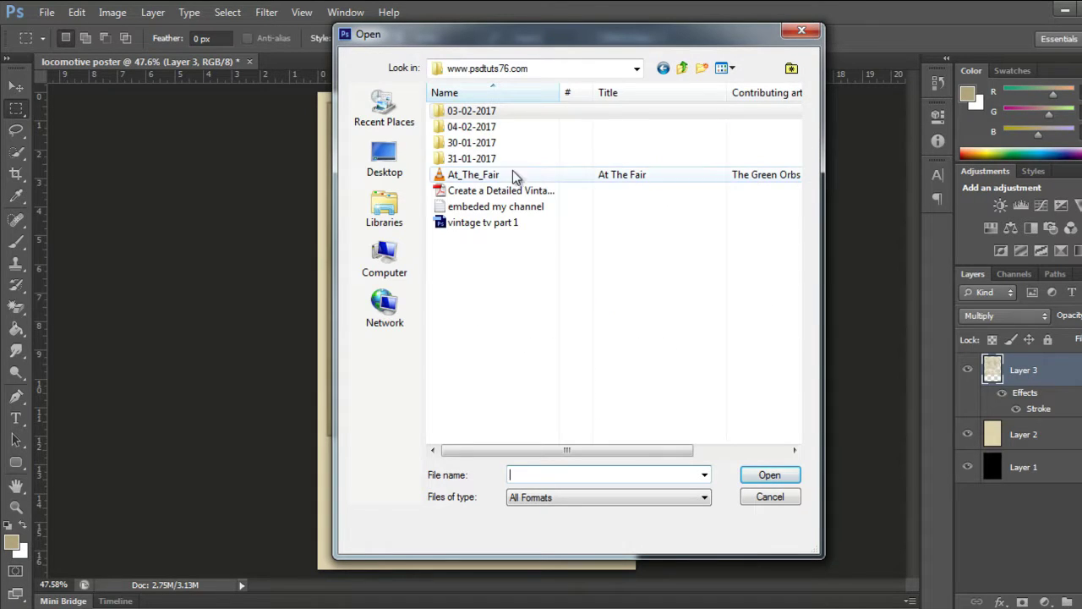
pyautogui.doubleClick(487, 129)
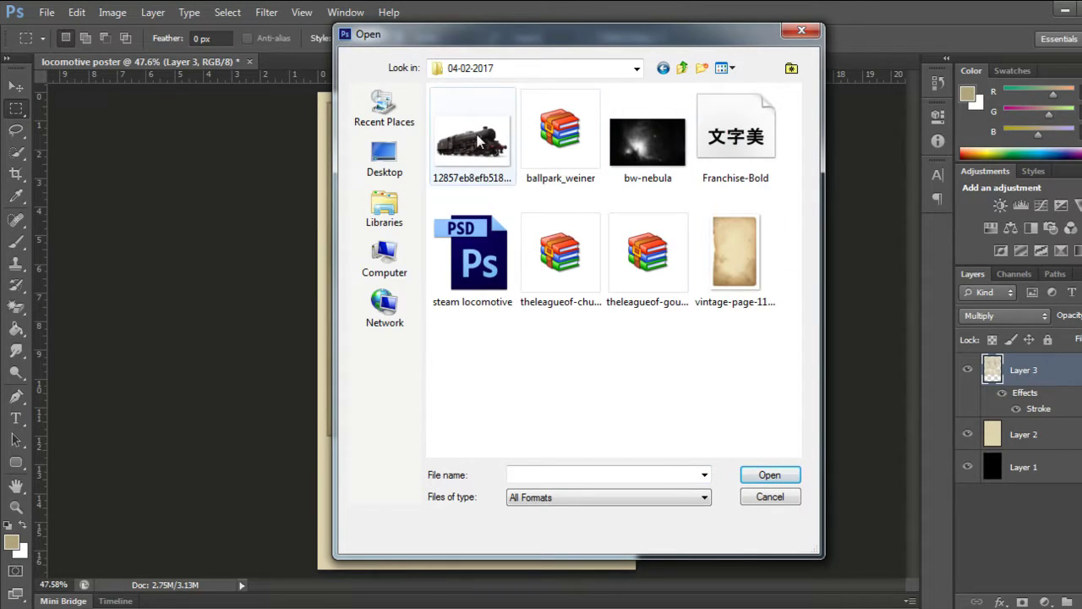
pyautogui.click(478, 139)
pyautogui.click(777, 476)
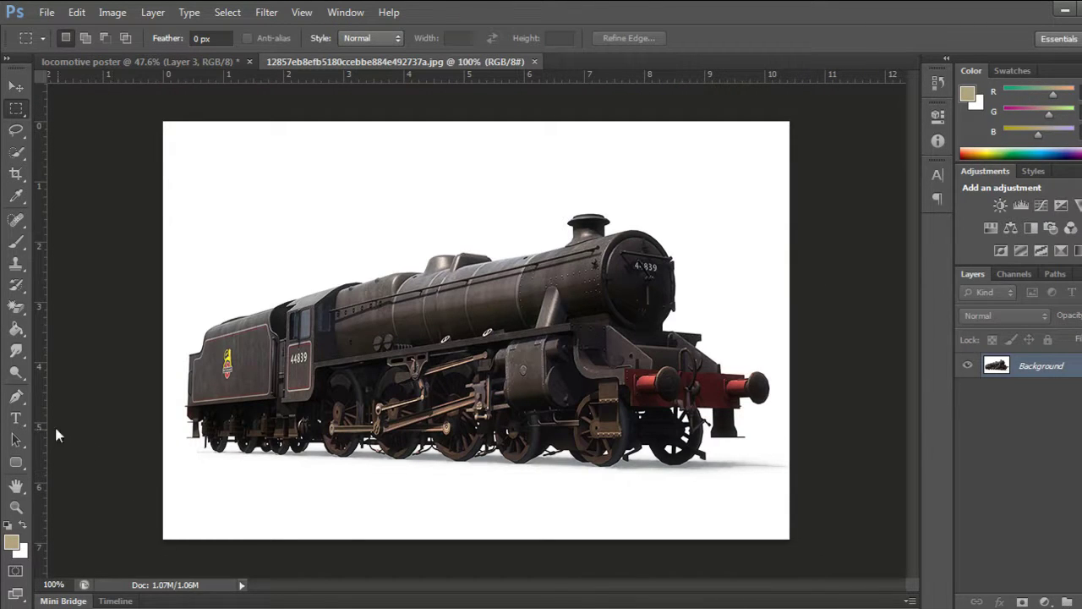
pyautogui.click(18, 397)
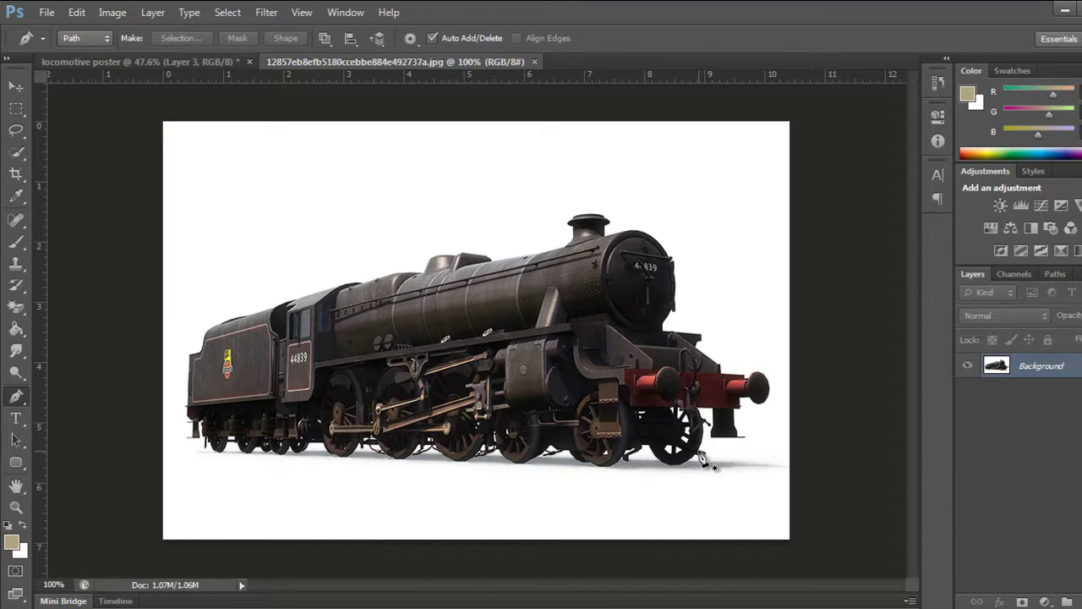
# Zoom to 200% and place Pen path points around the locomotive's wheels and body
pyautogui.hotkey('ctrl', '+')
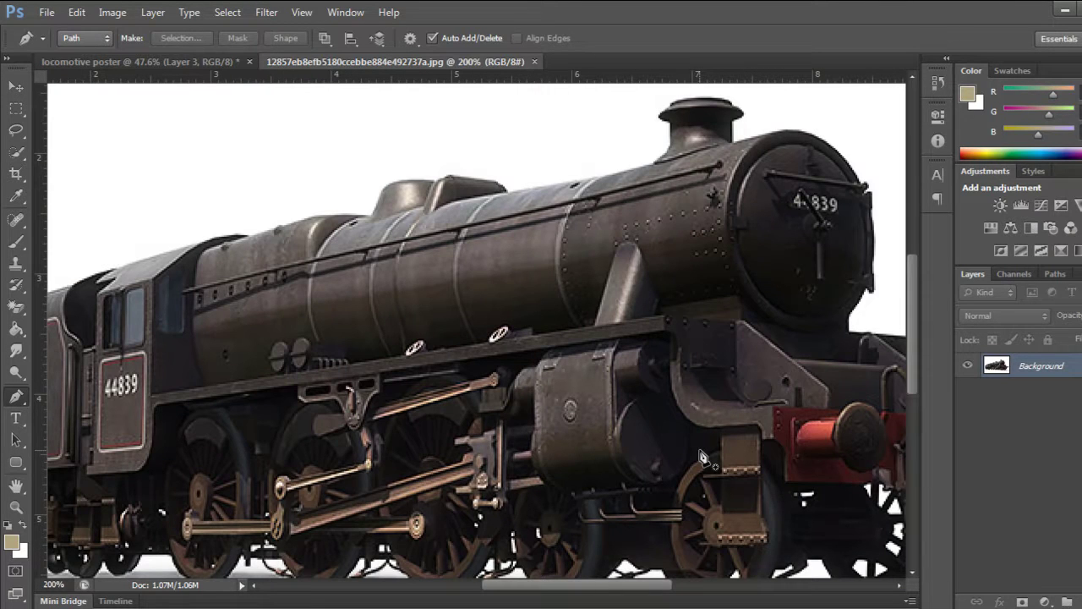
pyautogui.moveTo(580, 586); pyautogui.dragTo(630, 590)
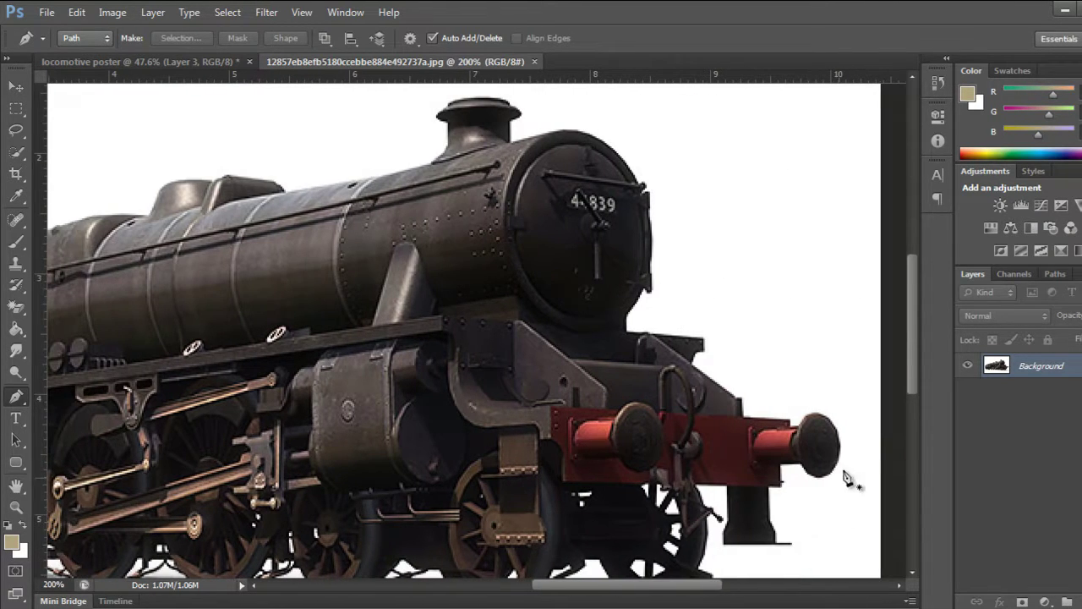
pyautogui.moveTo(913, 387); pyautogui.dragTo(913, 446)
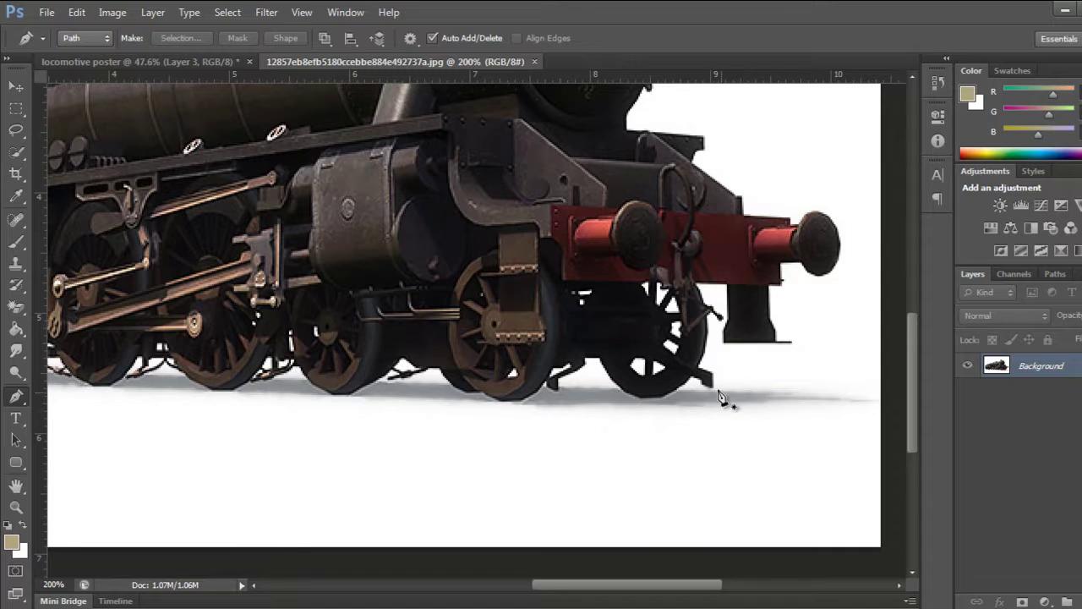
pyautogui.click(710, 377)
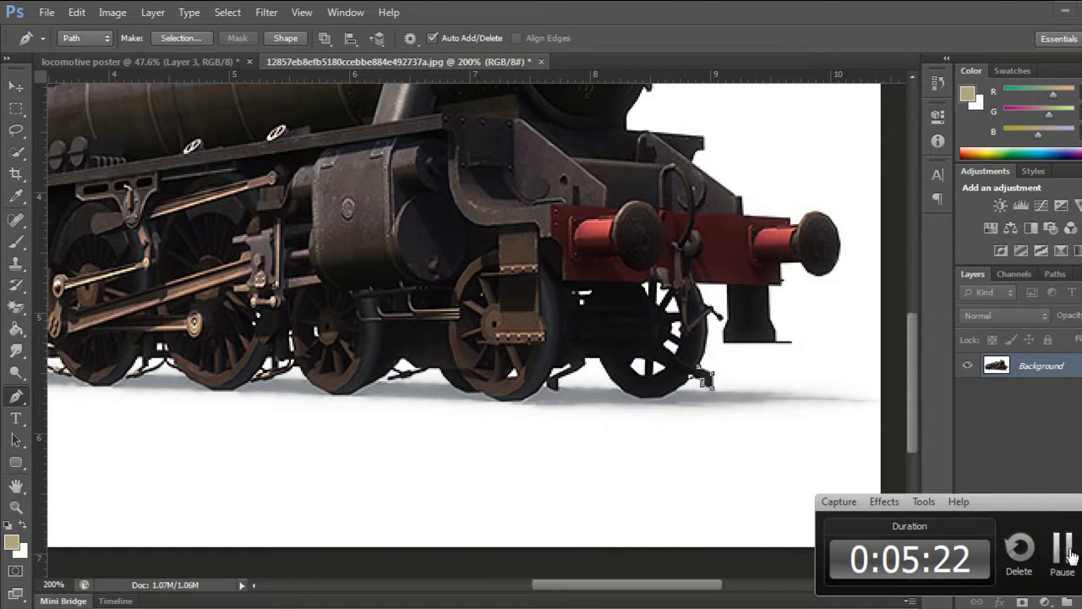
pyautogui.click(1062, 550)
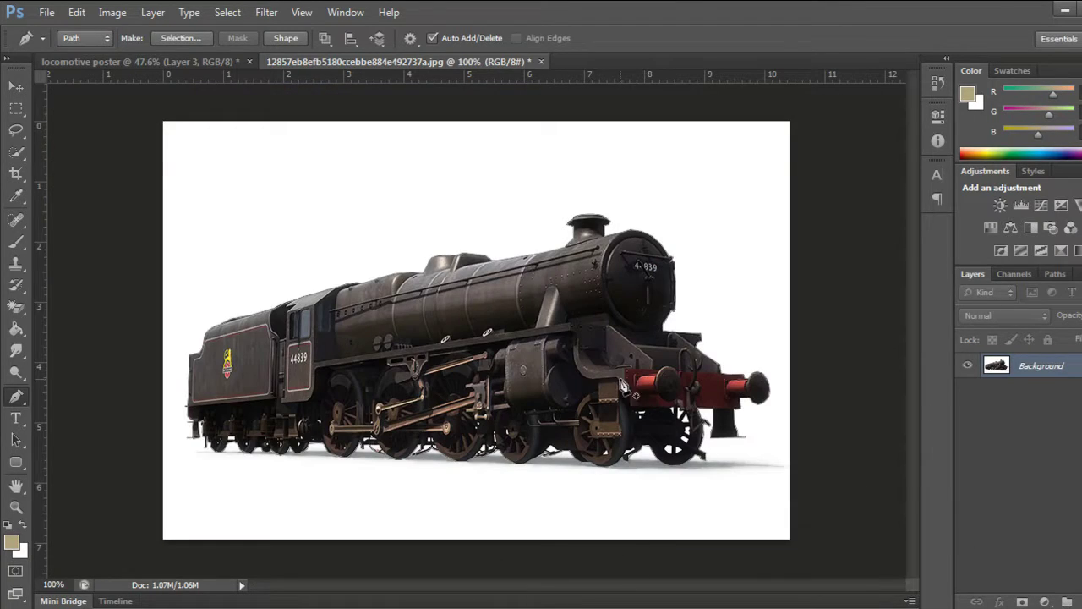
pyautogui.rightClick(560, 314)
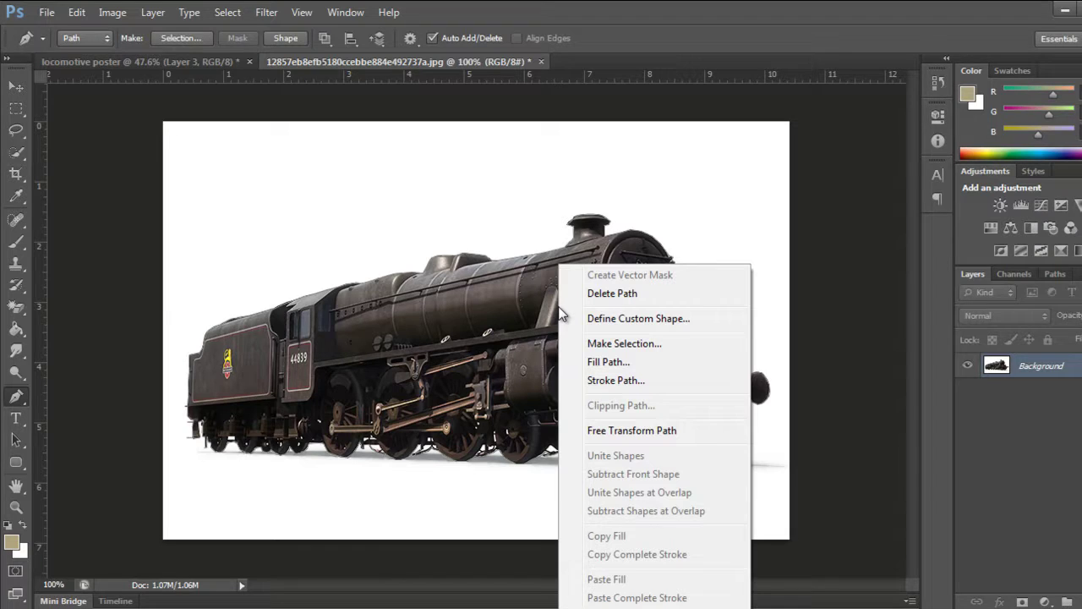
# Turn the locomotive path into an unfeathered selection and invert it onto the white background
pyautogui.click(611, 343)
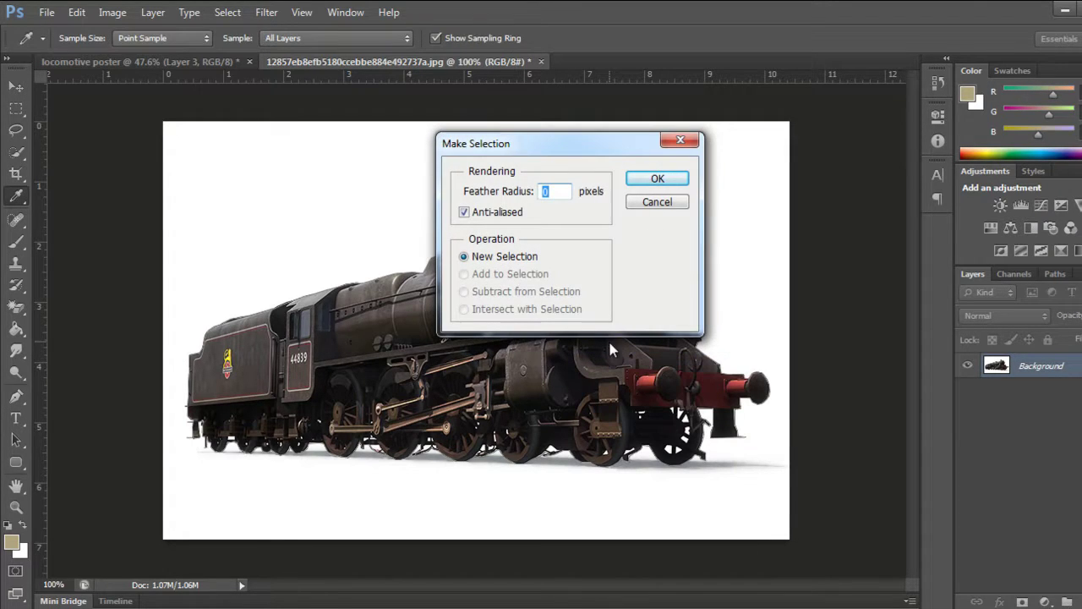
pyautogui.click(658, 179)
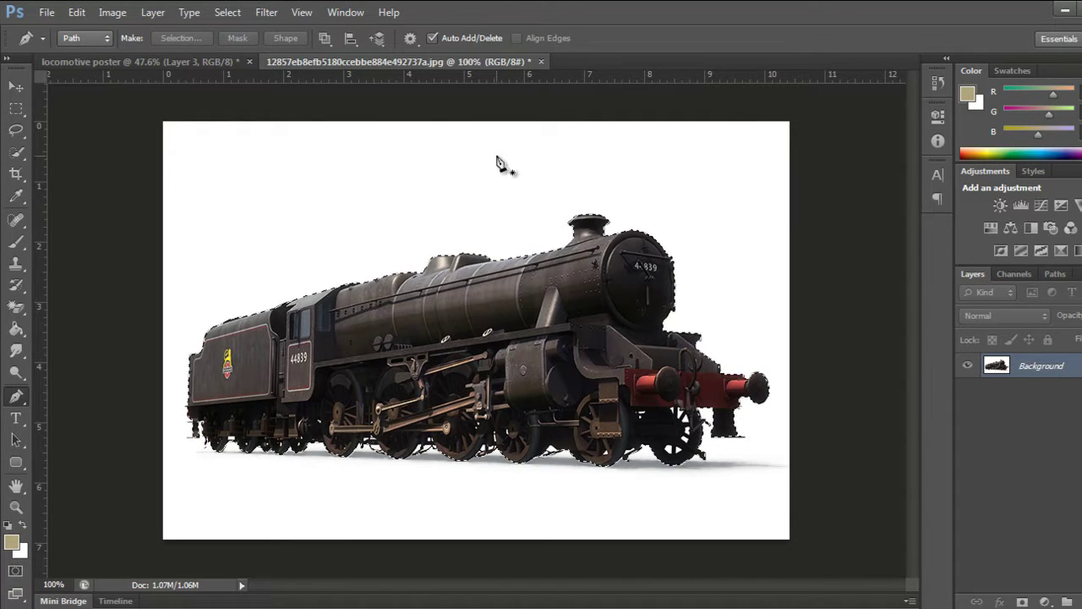
pyautogui.click(228, 13)
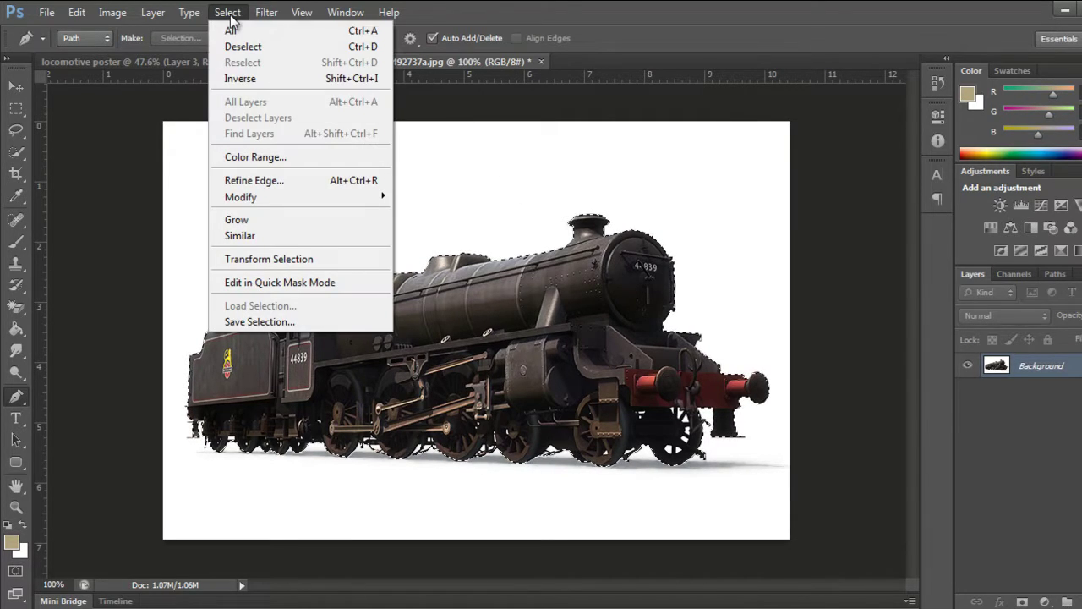
pyautogui.click(240, 79)
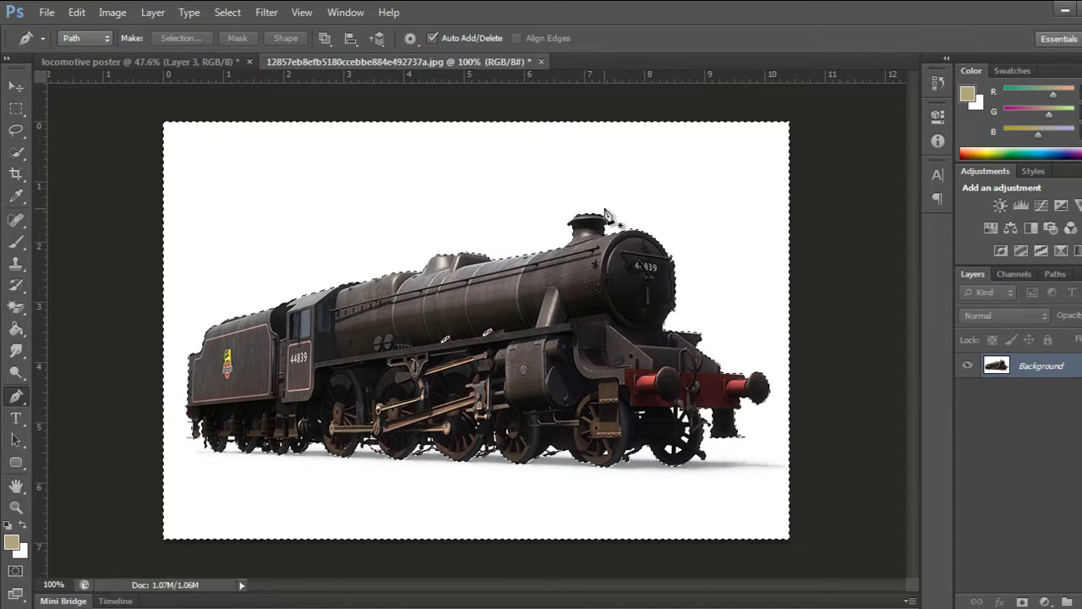
# Fill the inverted white background around the locomotive with black
pyautogui.hotkey('shift', 'F5')
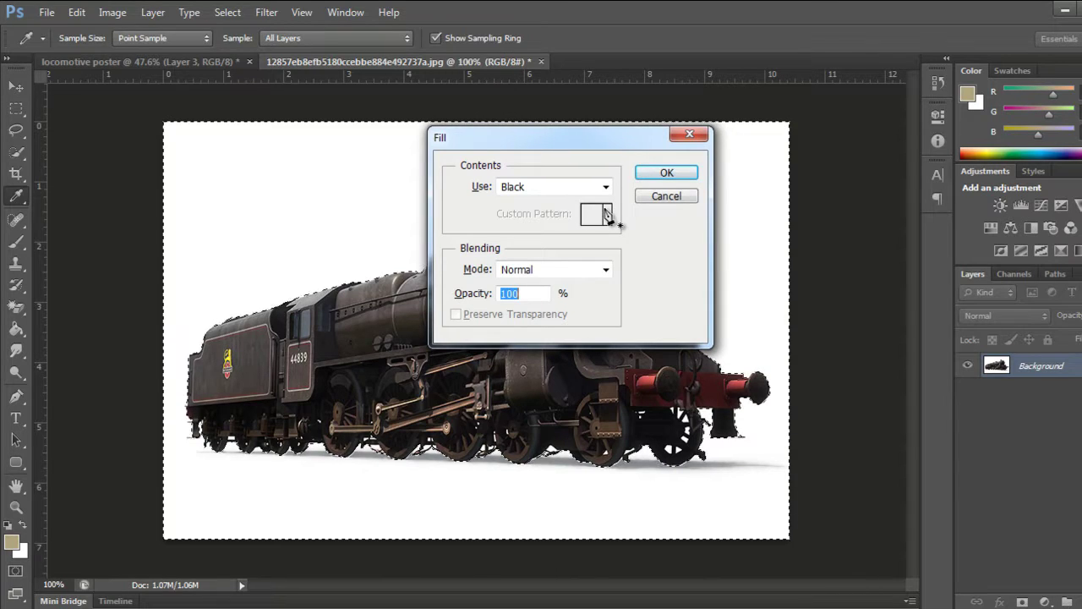
pyautogui.click(647, 174)
pyautogui.press('p')
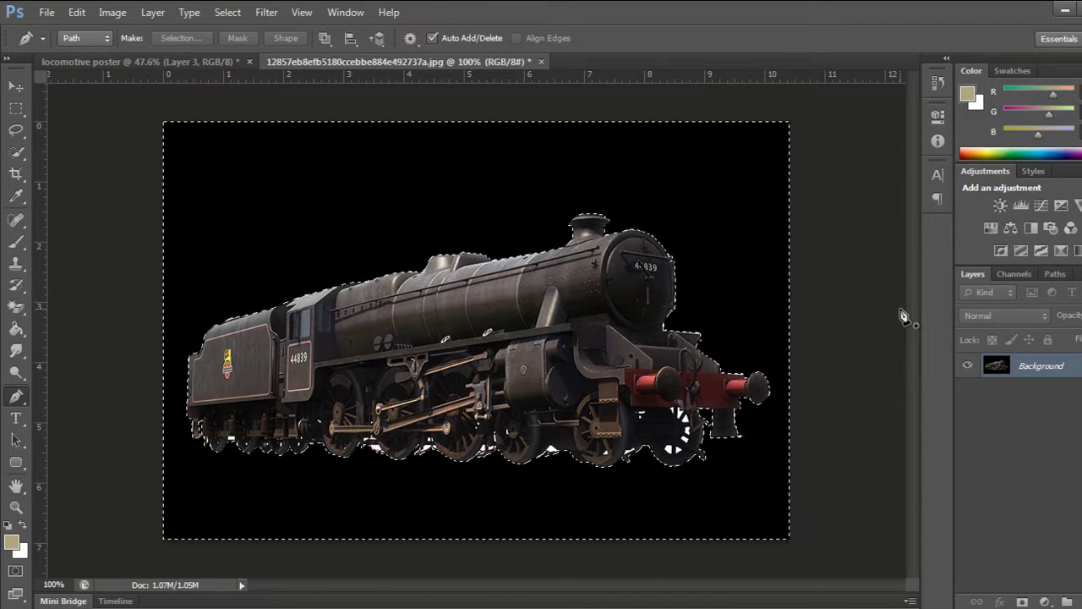
pyautogui.doubleClick(996, 370)
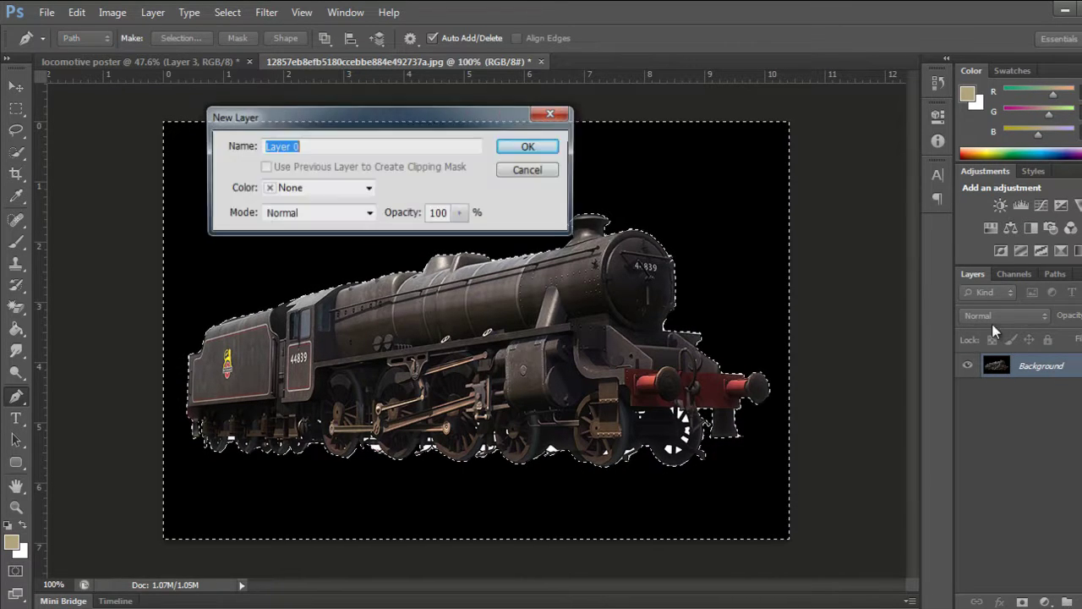
# Rename the Background to Layer 0, deselect, and load Layer 0's full contents as a selection
pyautogui.press('Return')
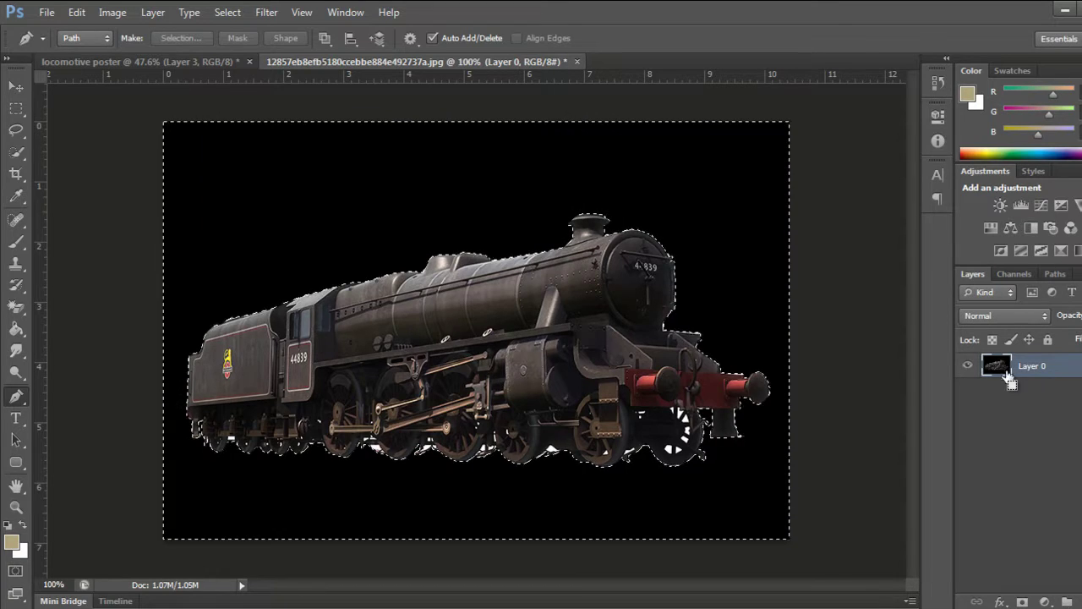
pyautogui.hotkey('ctrl', 'a')
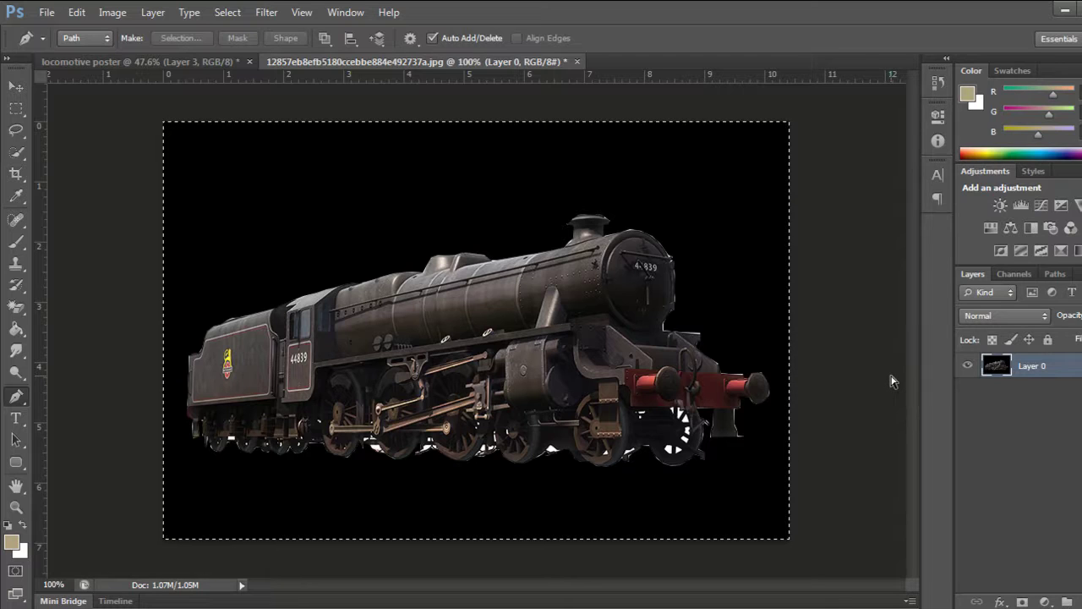
pyautogui.keyDown('ctrl'); pyautogui.click(998, 368); pyautogui.keyUp('ctrl')
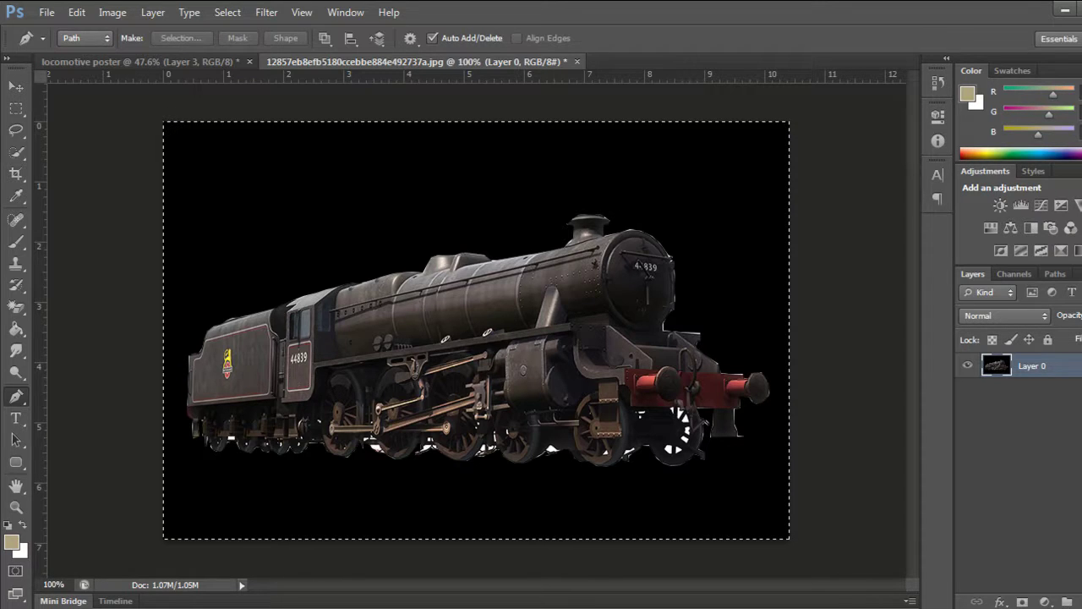
pyautogui.click(296, 604)
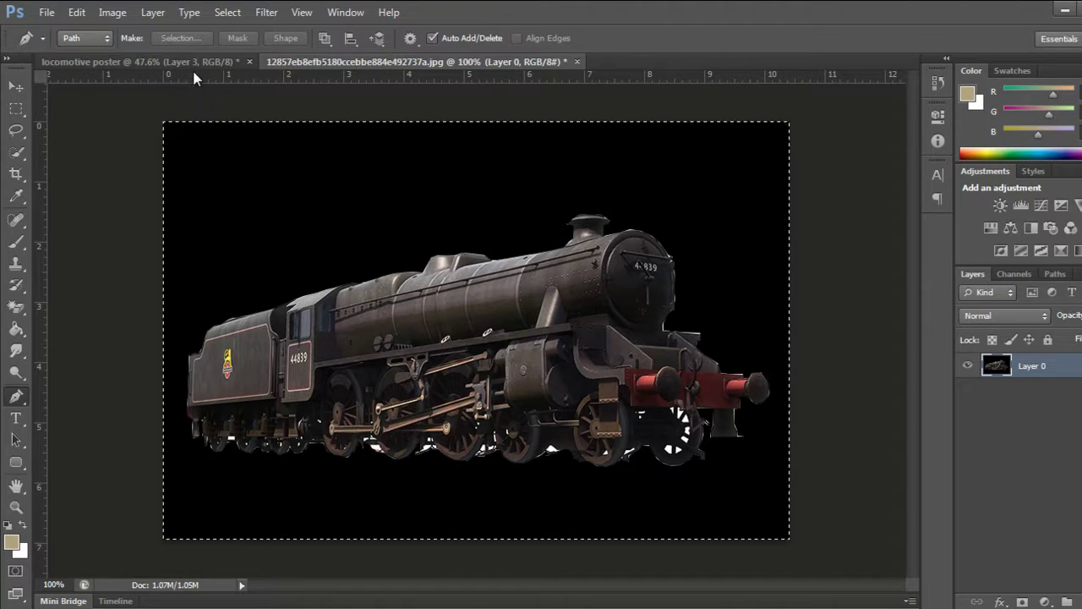
pyautogui.click(194, 65)
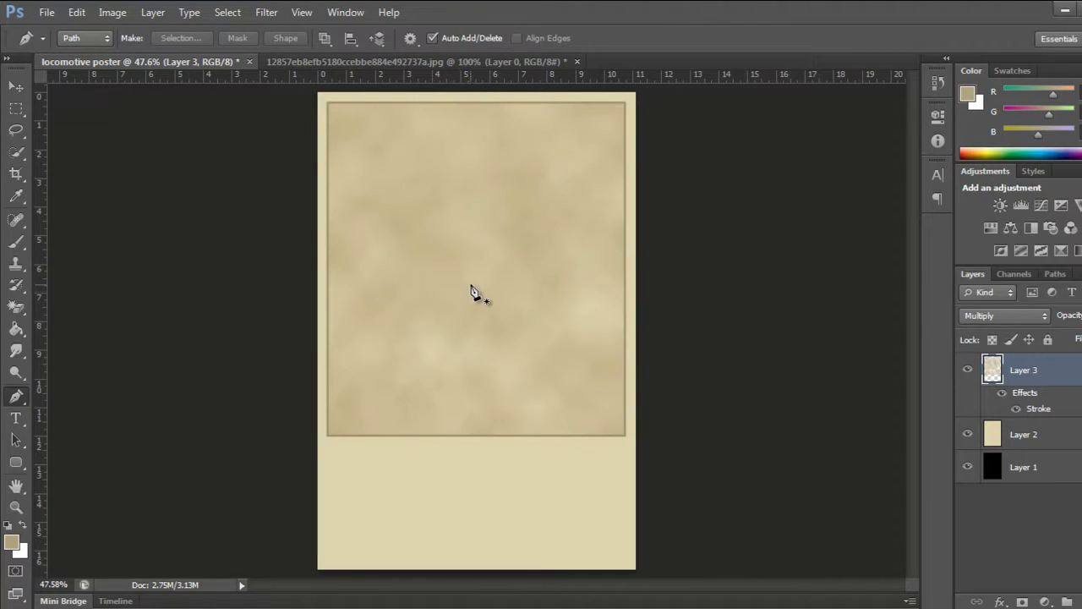
# Drag the locomotive onto the poster as Layer 4 and lower it to the panel's bottom edge
pyautogui.hotkey('ctrl', 'v')
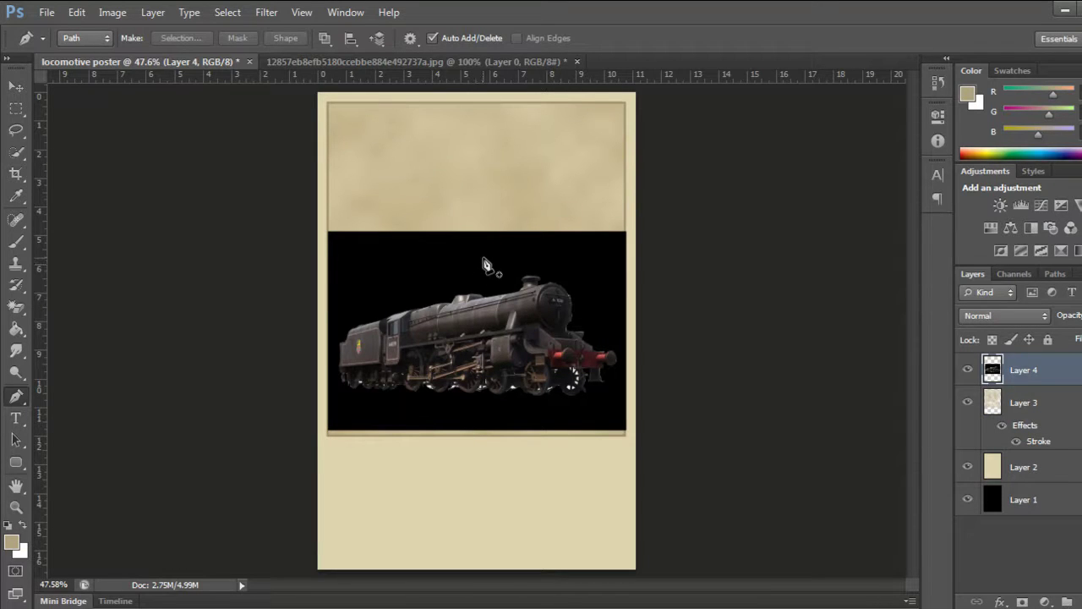
pyautogui.hotkey('ctrl', 'e')
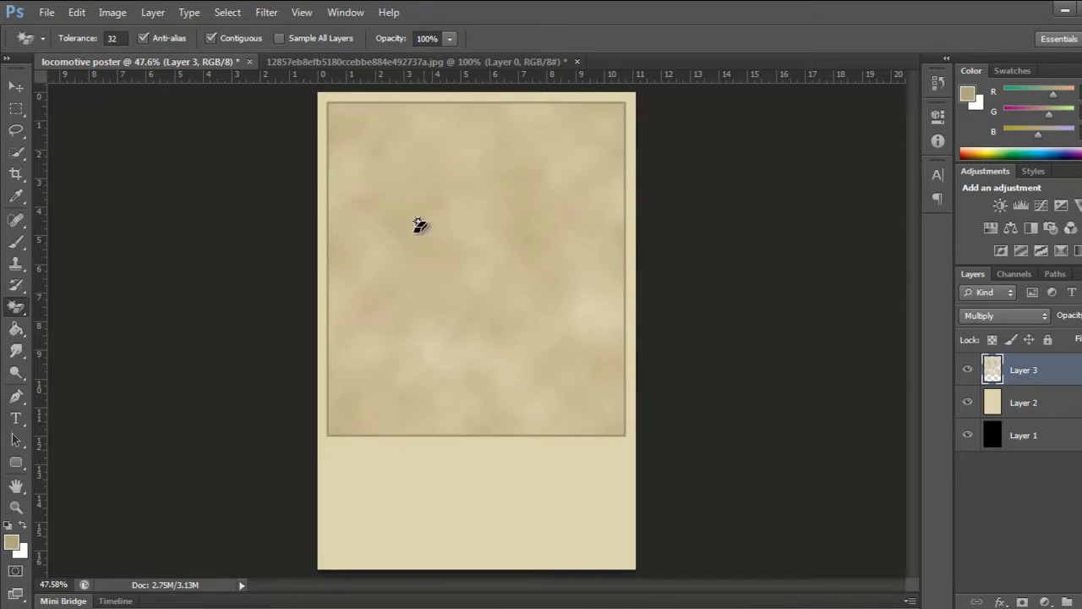
pyautogui.press('v')
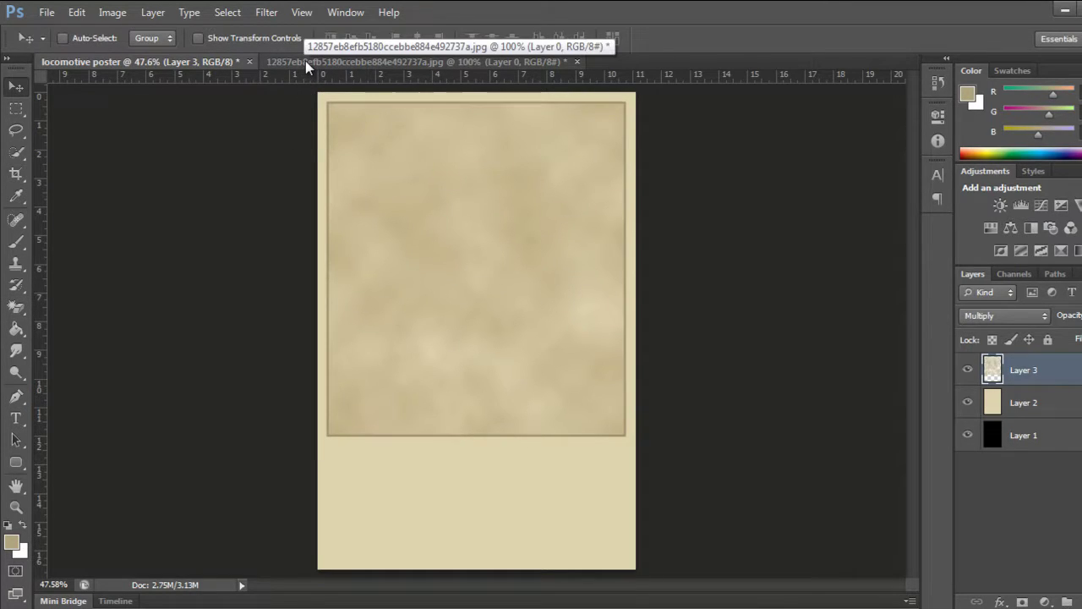
pyautogui.click(305, 61)
pyautogui.moveTo(635, 347)
pyautogui.mouseDown()
pyautogui.moveTo(152, 63)
pyautogui.moveTo(457, 283)
pyautogui.moveTo(491, 341)
pyautogui.mouseUp()
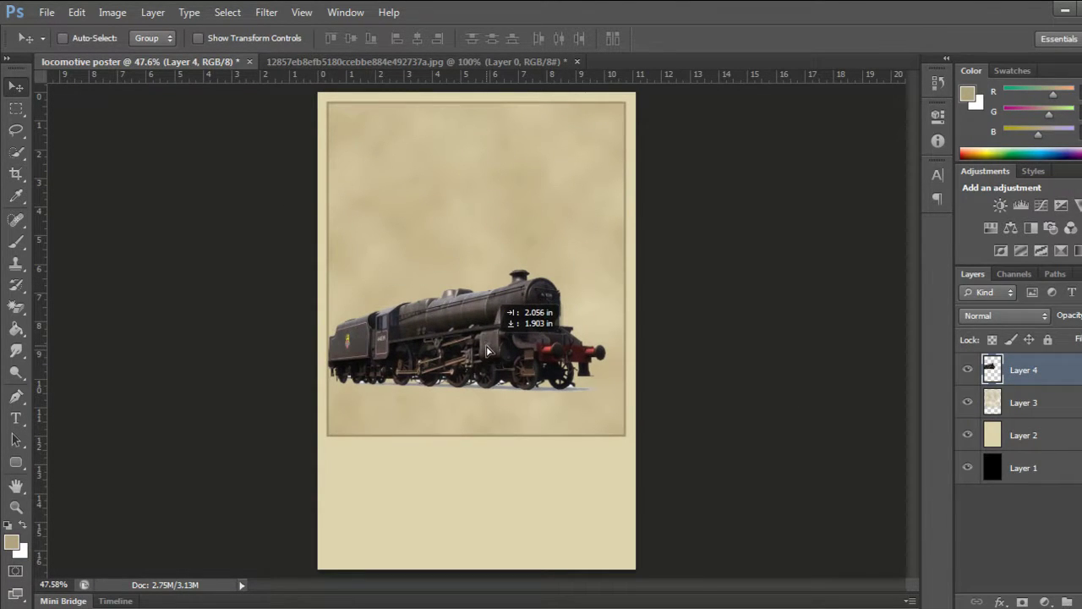
pyautogui.moveTo(491, 338); pyautogui.dragTo(491, 386)
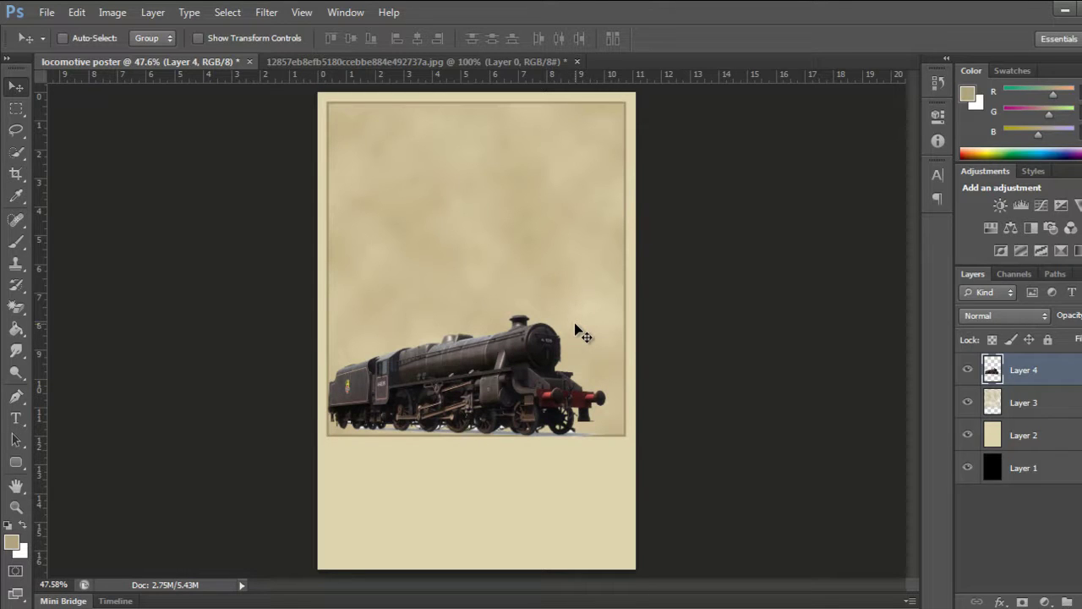
pyautogui.hotkey('ctrl', 't')
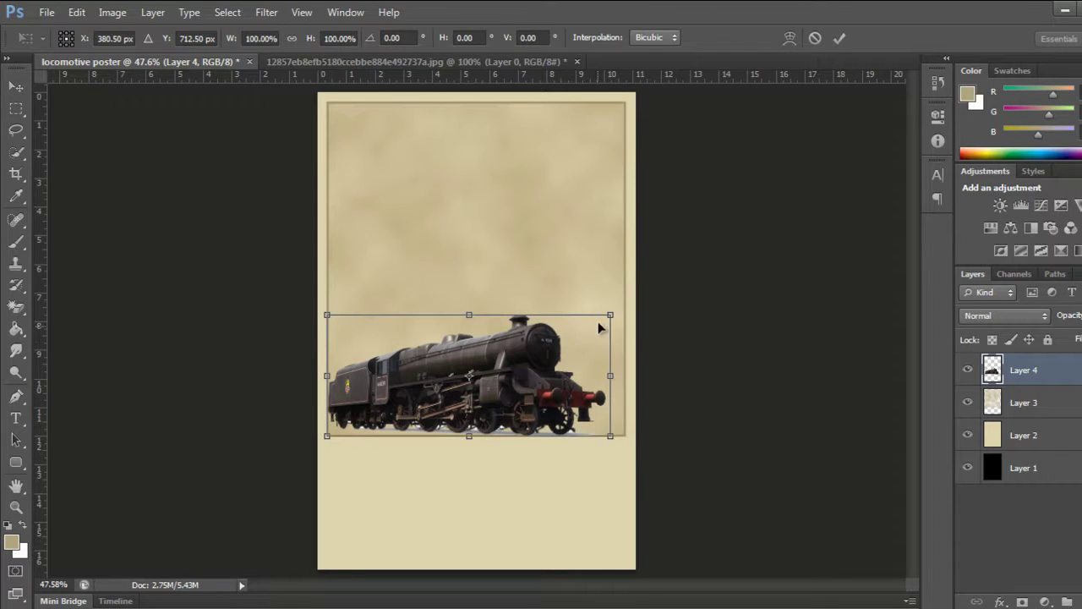
# Scale the Layer 4 locomotive to about 113% so it spans the panel's full width
pyautogui.moveTo(610, 315); pyautogui.dragTo(670, 277)
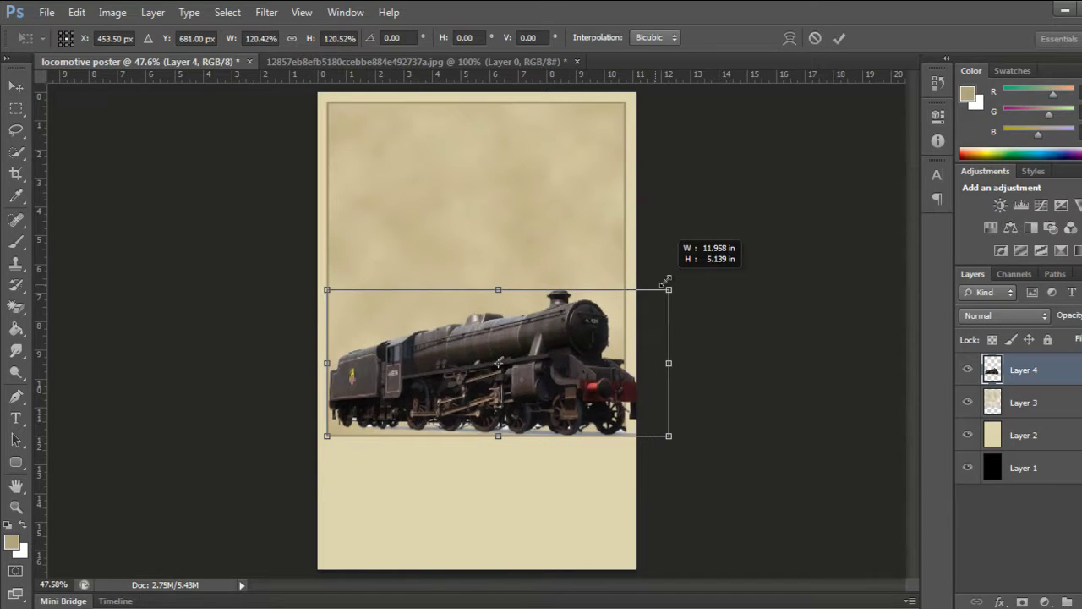
pyautogui.moveTo(670, 277); pyautogui.dragTo(681, 281)
pyautogui.moveTo(555, 372); pyautogui.dragTo(545, 372)
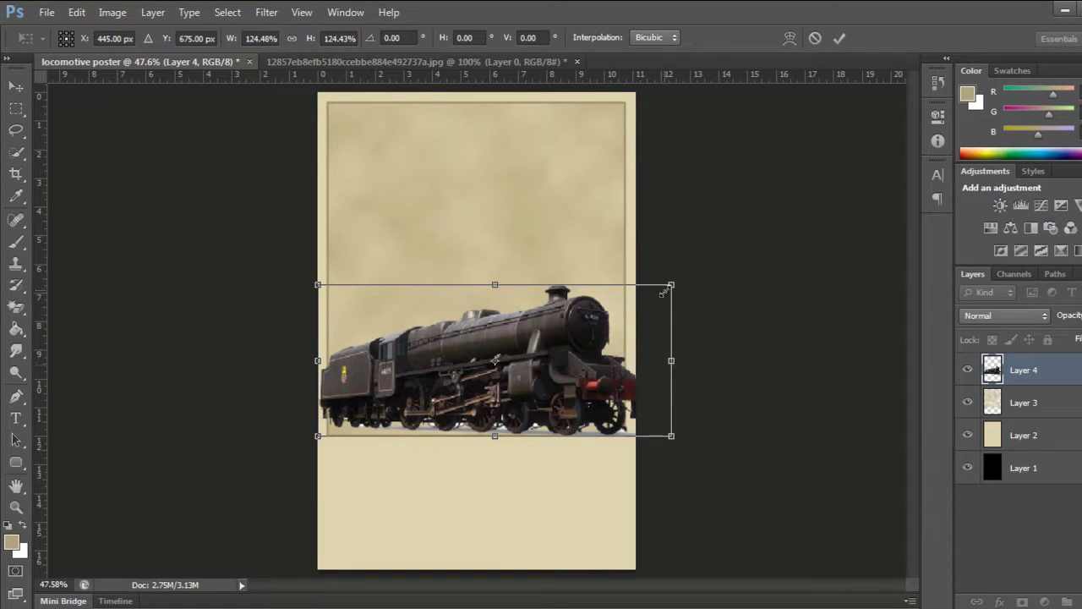
pyautogui.moveTo(671, 284); pyautogui.dragTo(641, 301)
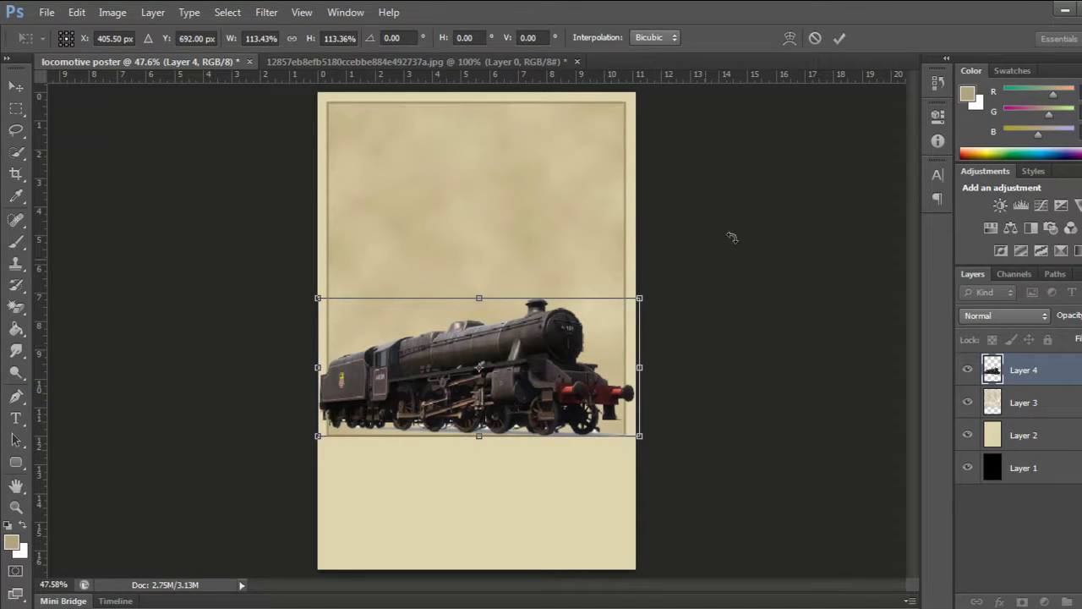
pyautogui.click(839, 38)
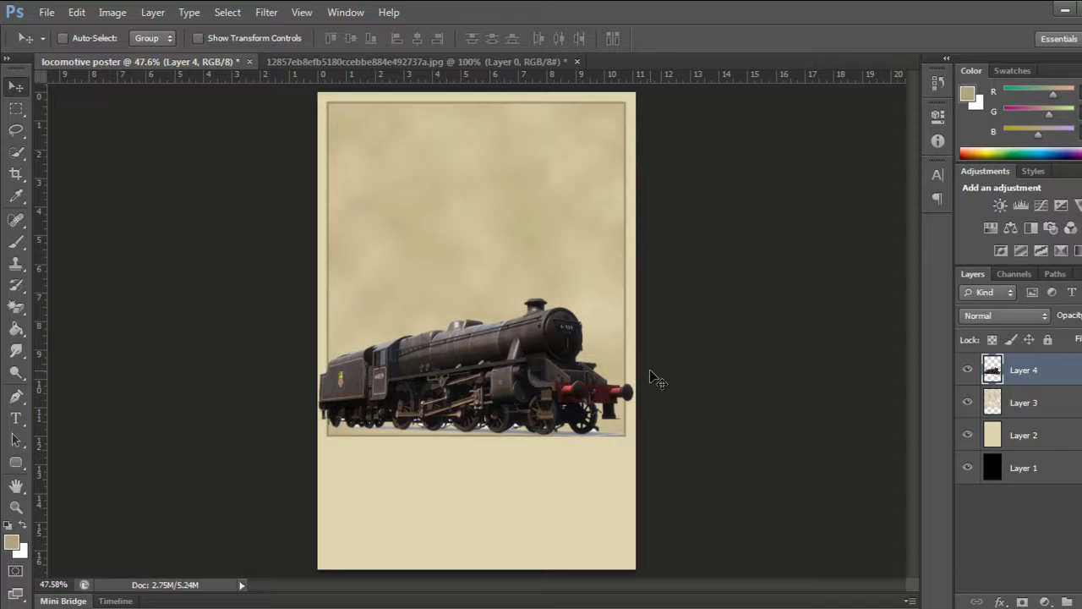
pyautogui.rightClick(1052, 375)
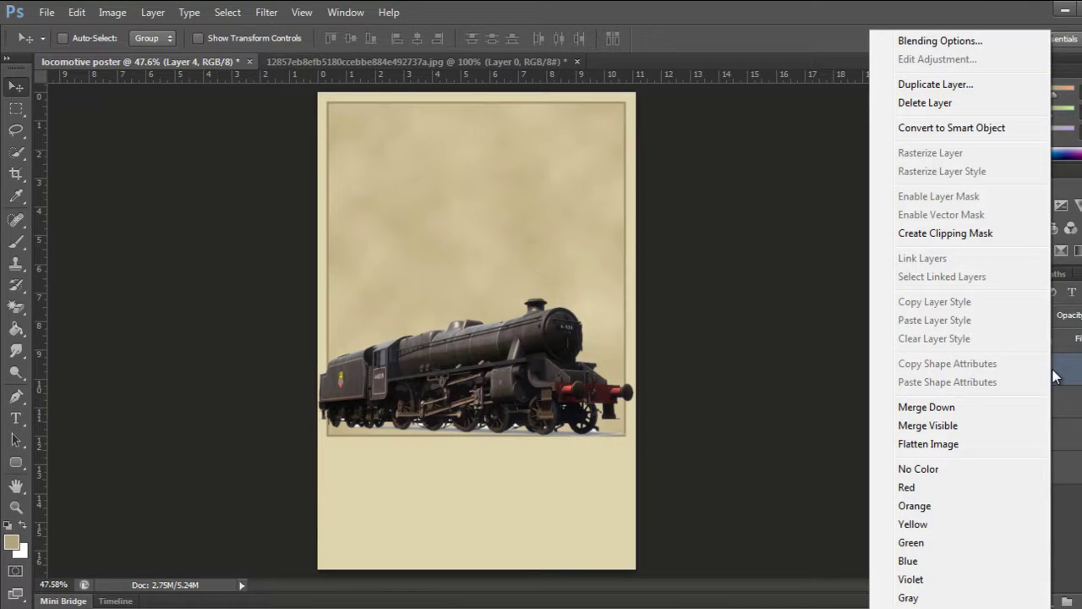
# Convert the locomotive's Layer 4 into a Smart Object
pyautogui.click(973, 129)
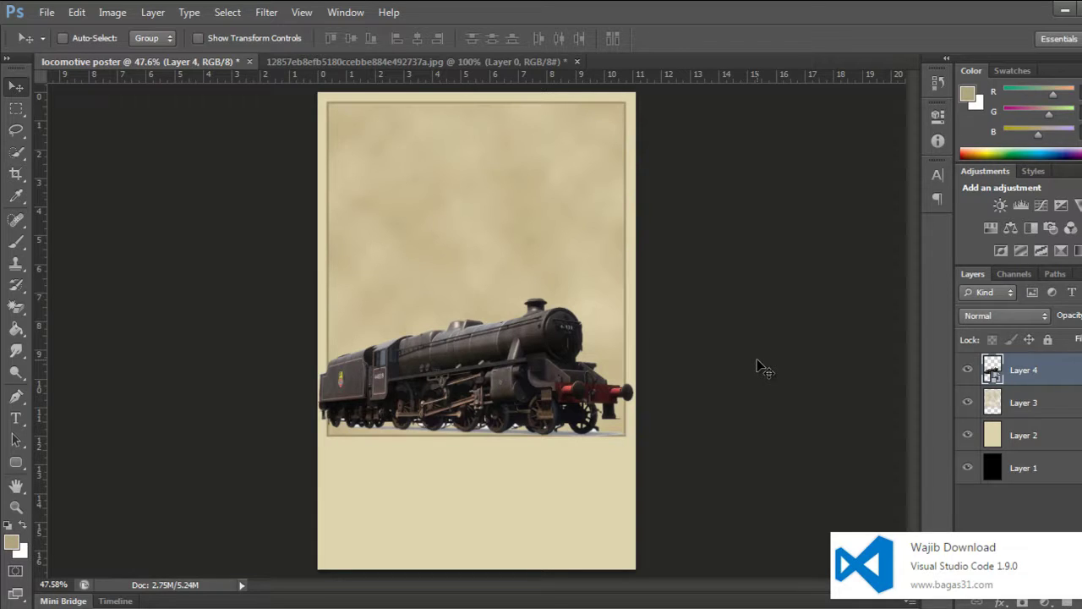
pyautogui.click(13, 109)
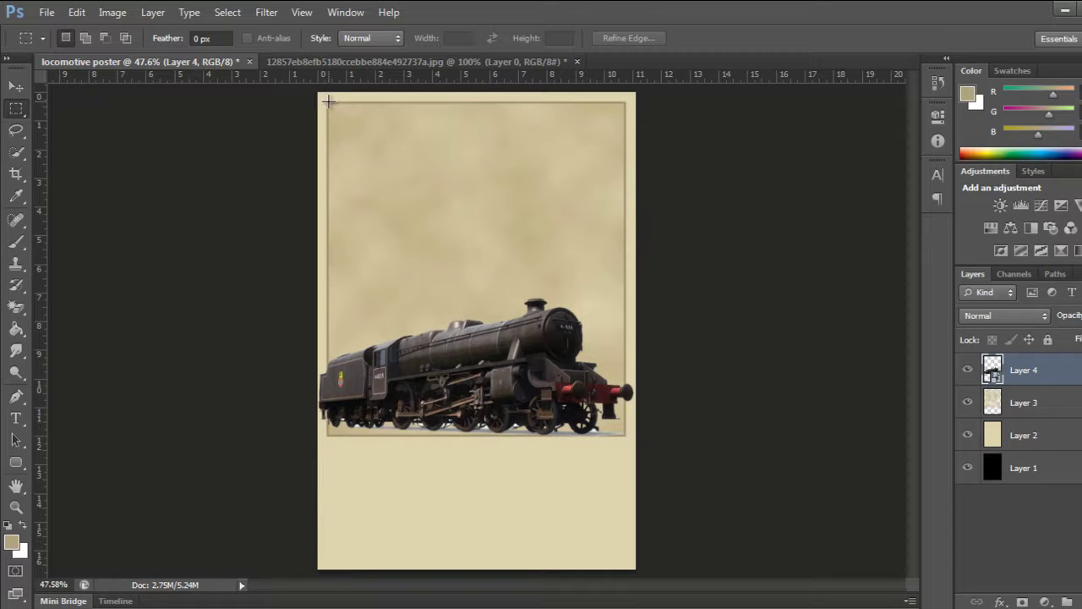
# Marquee the framed panel, give Layer 4 a Reveal Selection mask, and hide beige Layer 2
pyautogui.moveTo(325, 101); pyautogui.dragTo(625, 478)
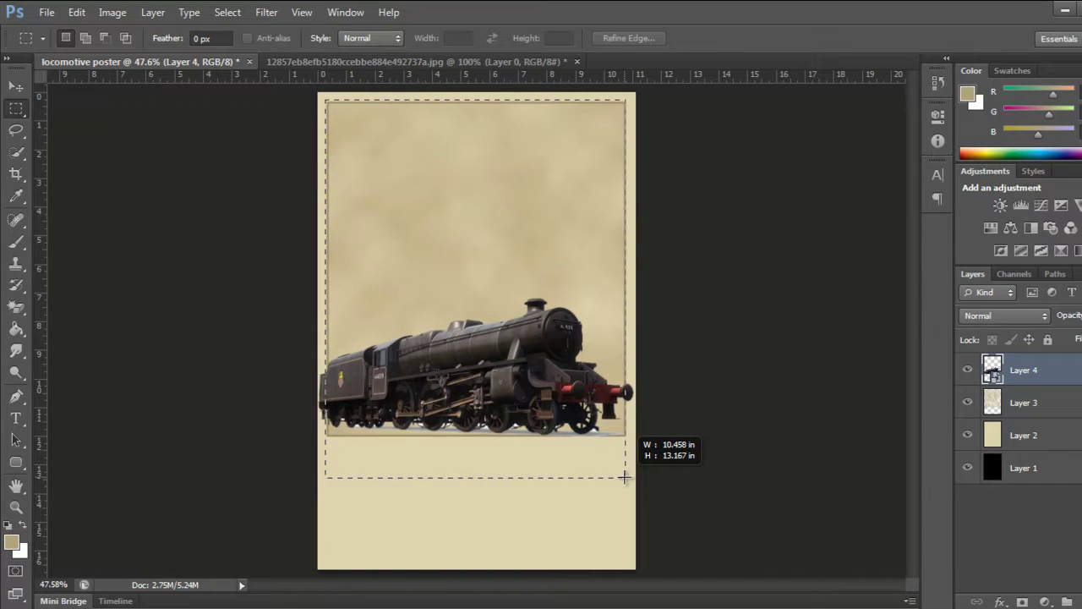
pyautogui.moveTo(625, 479); pyautogui.dragTo(625, 450)
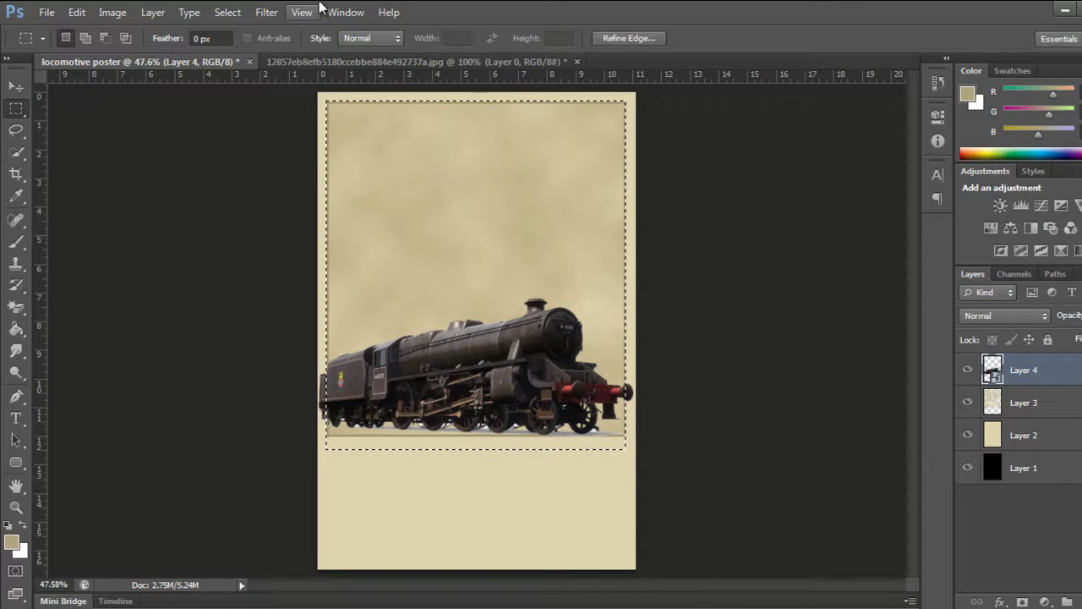
pyautogui.click(155, 12)
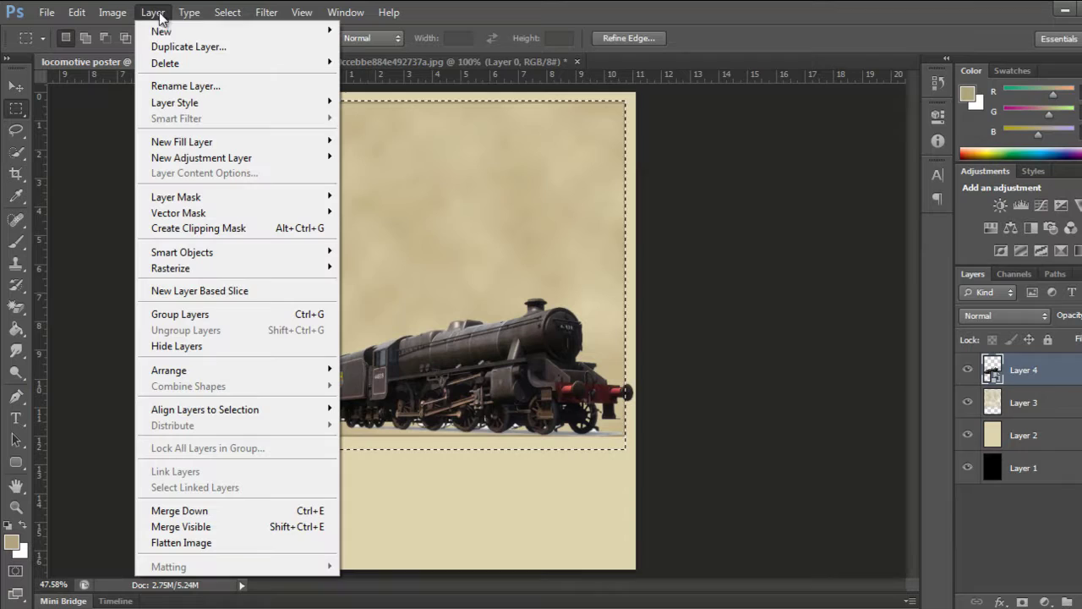
pyautogui.moveTo(176, 196)
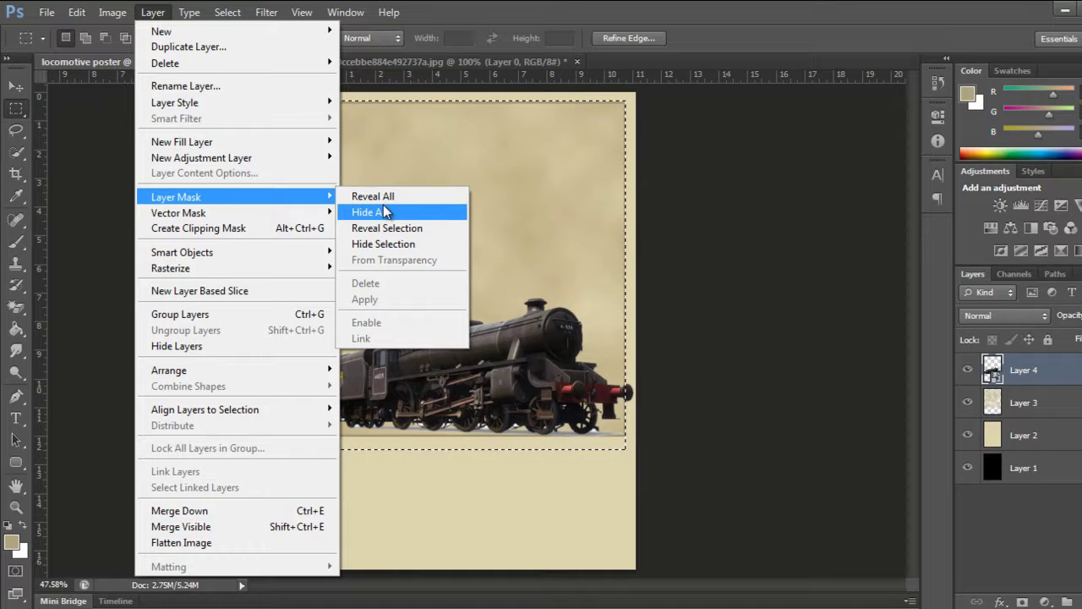
pyautogui.click(387, 228)
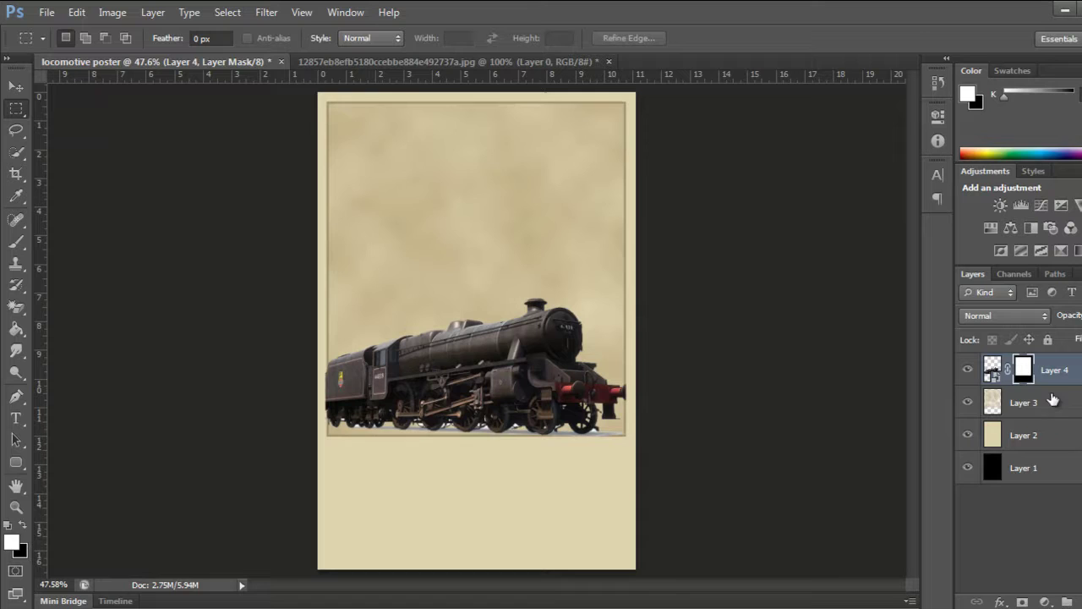
pyautogui.click(1040, 434)
pyautogui.click(968, 434)
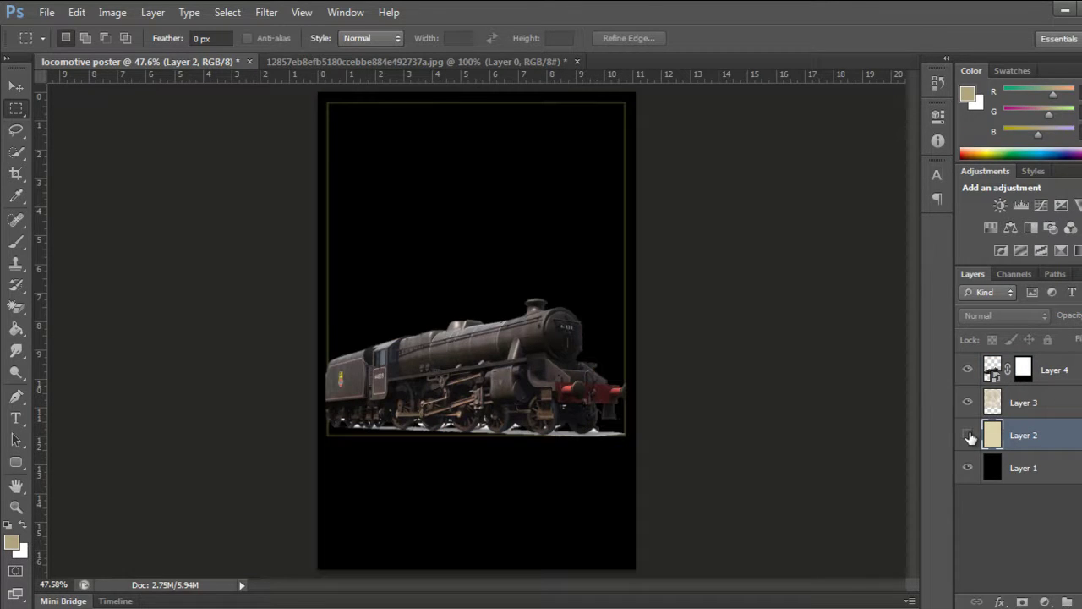
pyautogui.click(968, 434)
pyautogui.click(1045, 413)
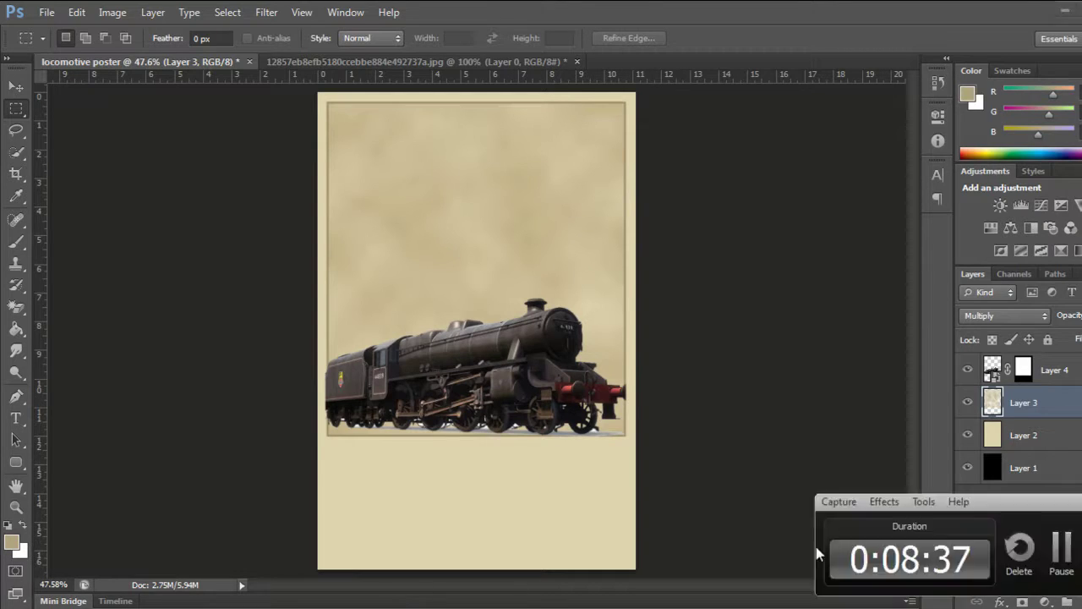
pyautogui.click(1075, 370)
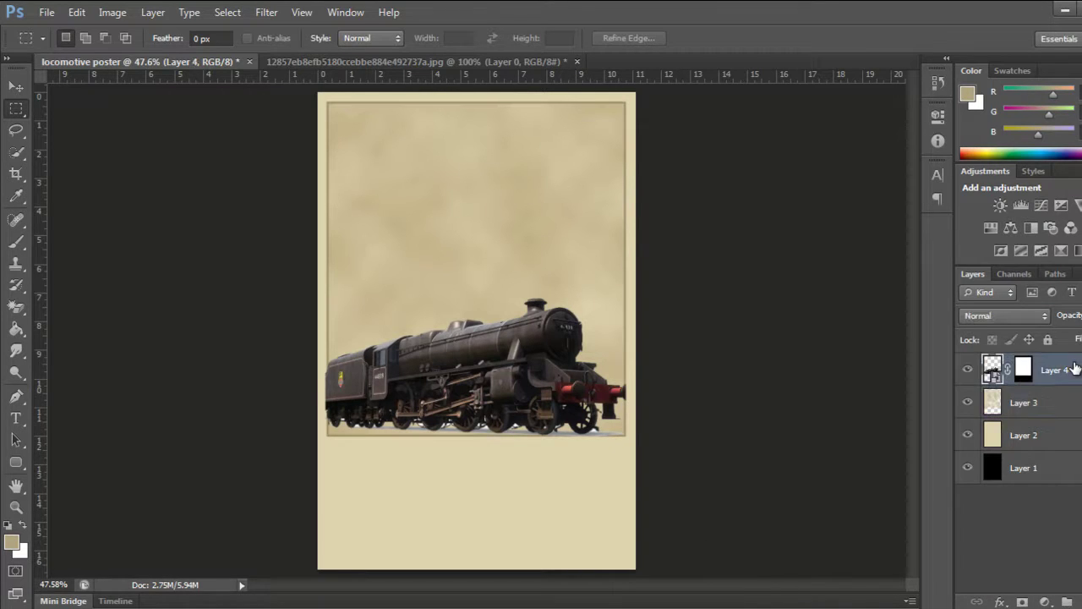
pyautogui.hotkey('ctrl', 'j')
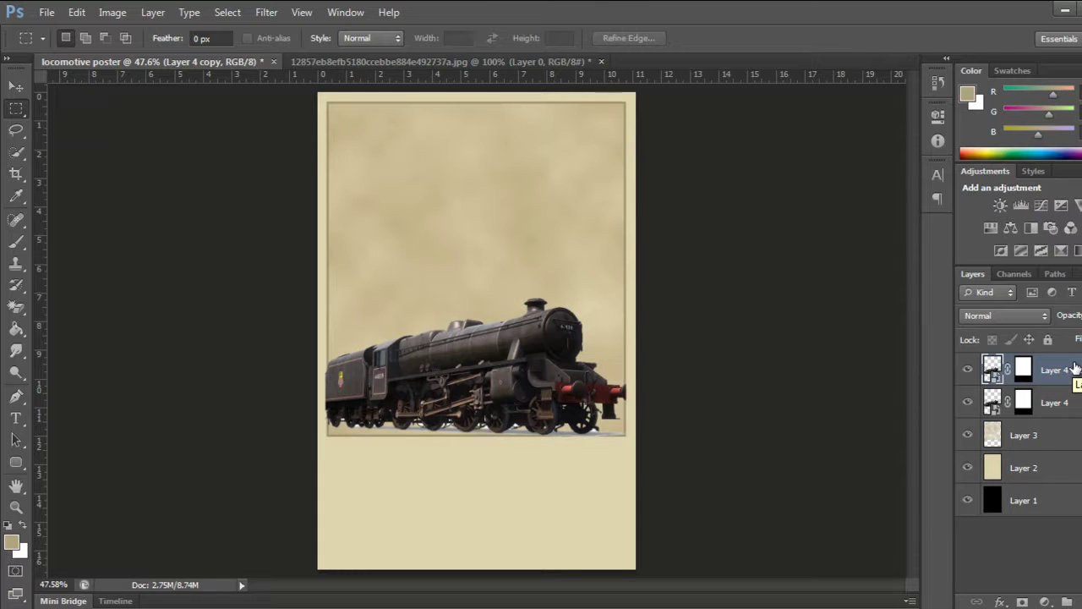
# Set Layer 4 copy to Color Dodge blend mode with reduced opacity
pyautogui.click(1046, 316)
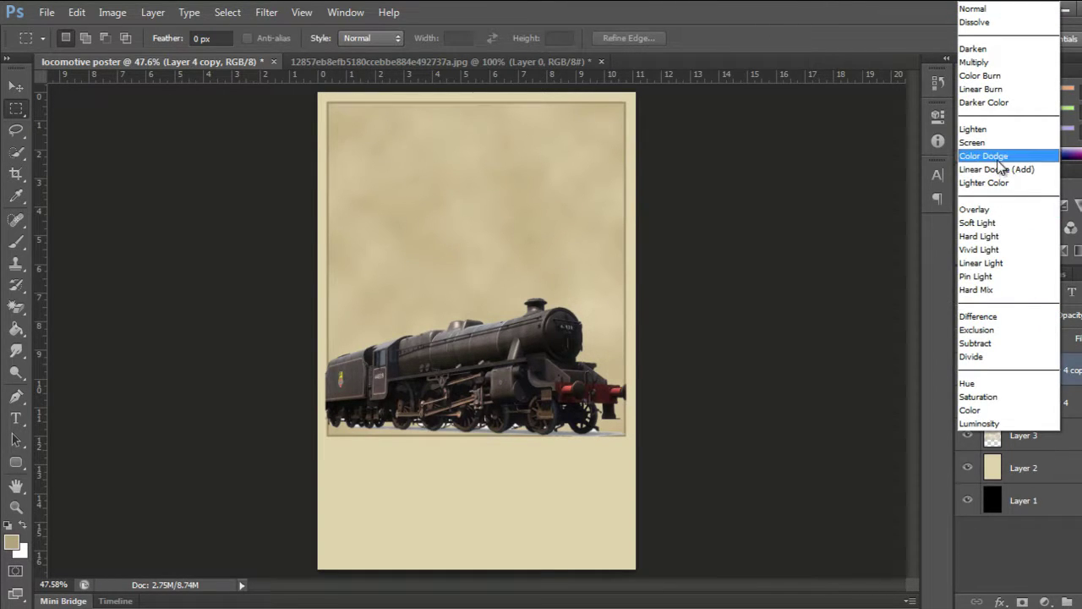
pyautogui.click(985, 156)
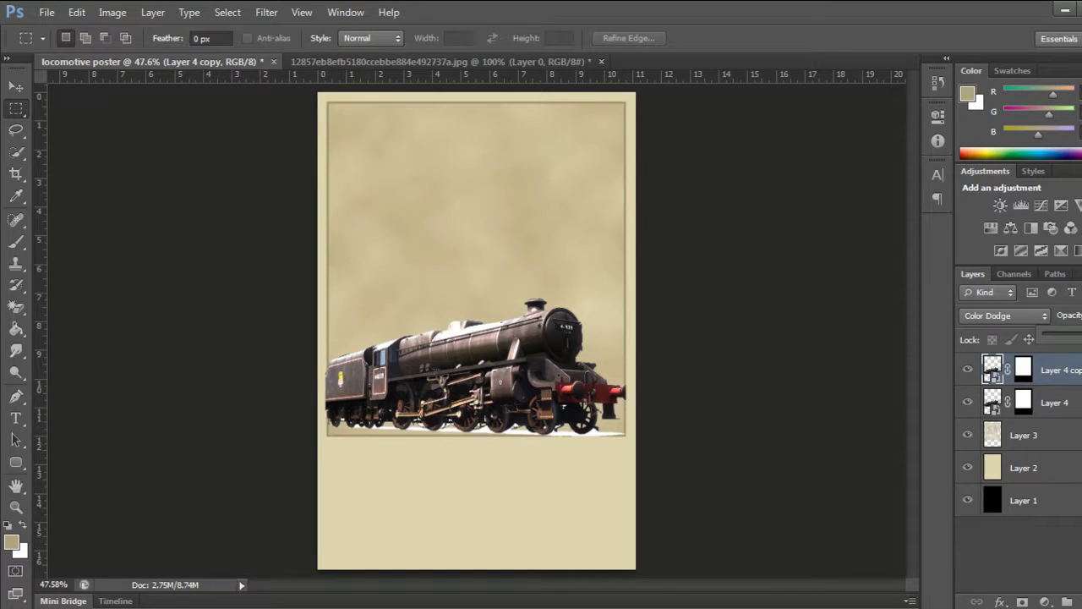
pyautogui.press('5')
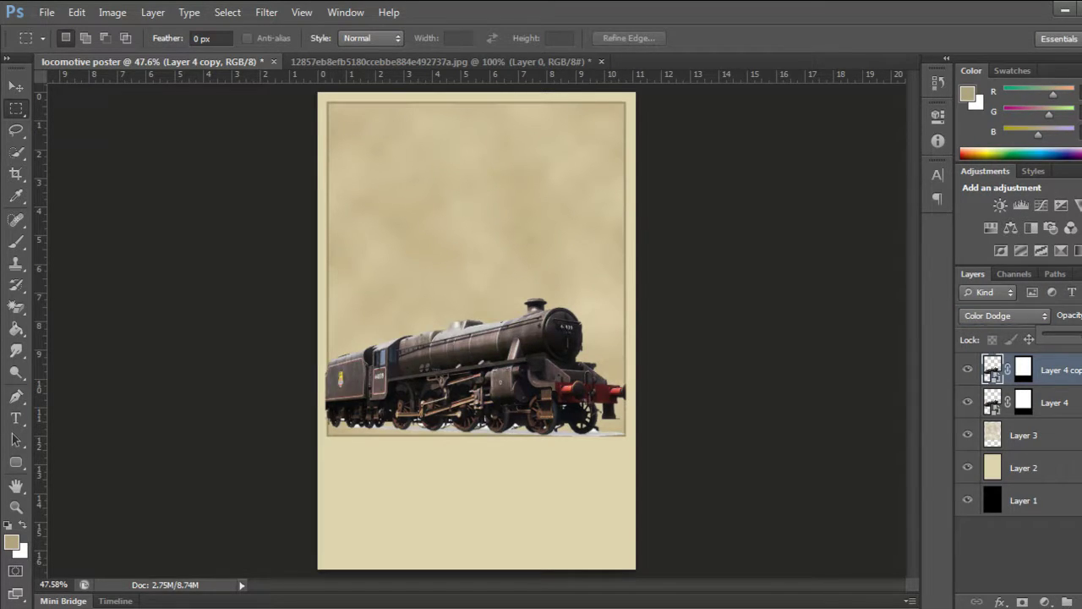
pyautogui.click(933, 310)
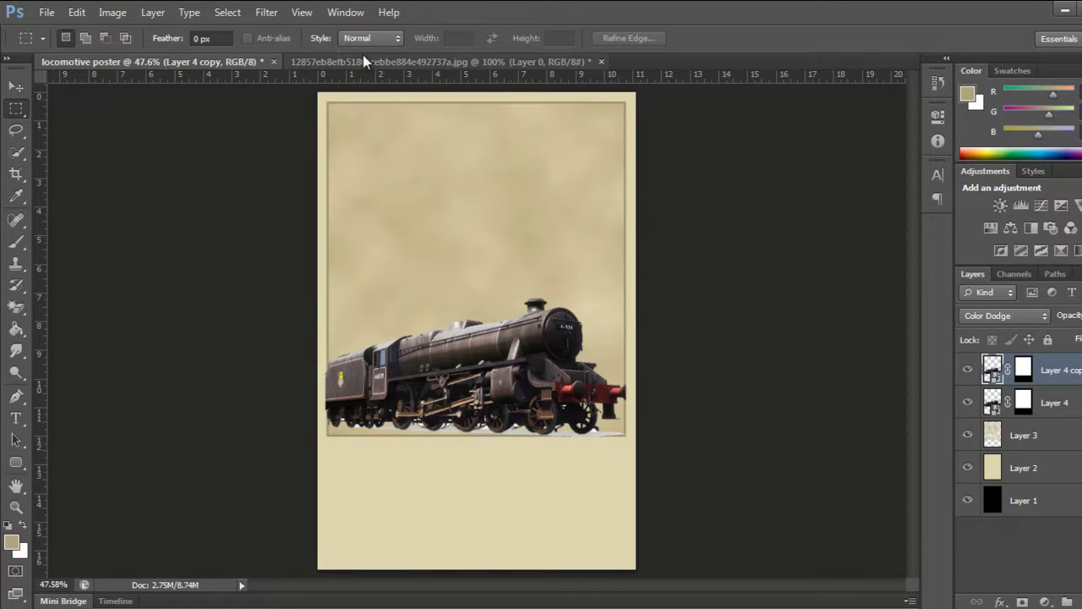
pyautogui.click(265, 15)
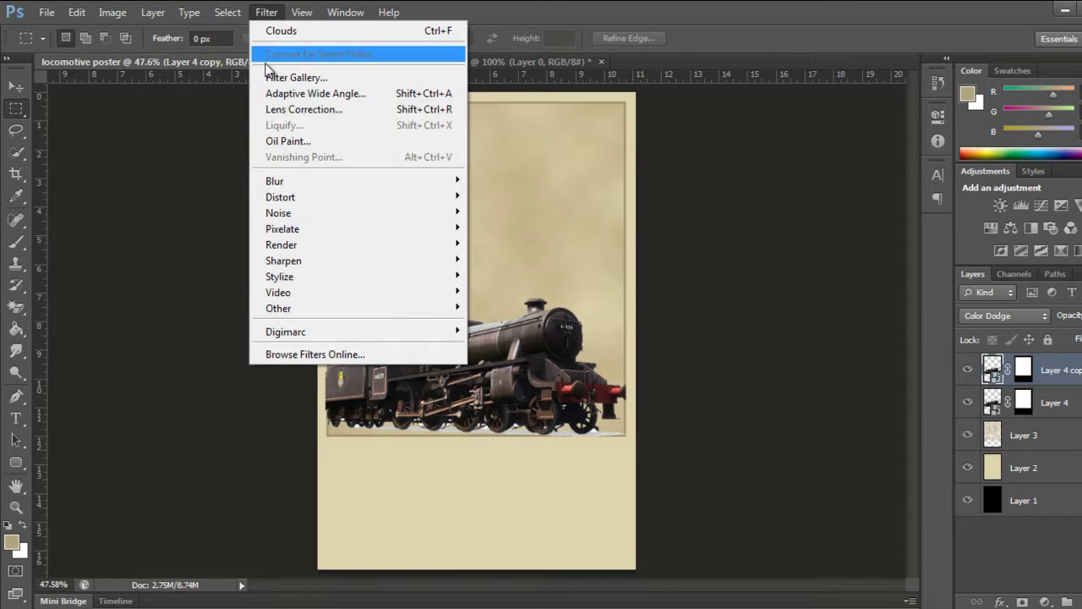
pyautogui.moveTo(278, 308)
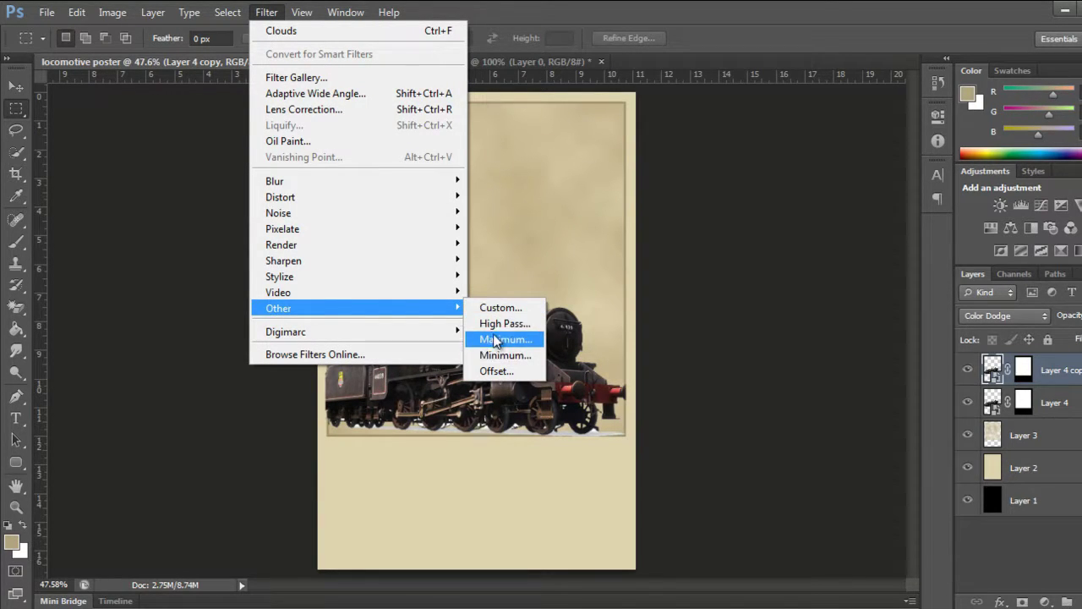
# Apply High Pass at 5.0 px radius to Layer 4 copy and reset colours to black and white
pyautogui.click(498, 323)
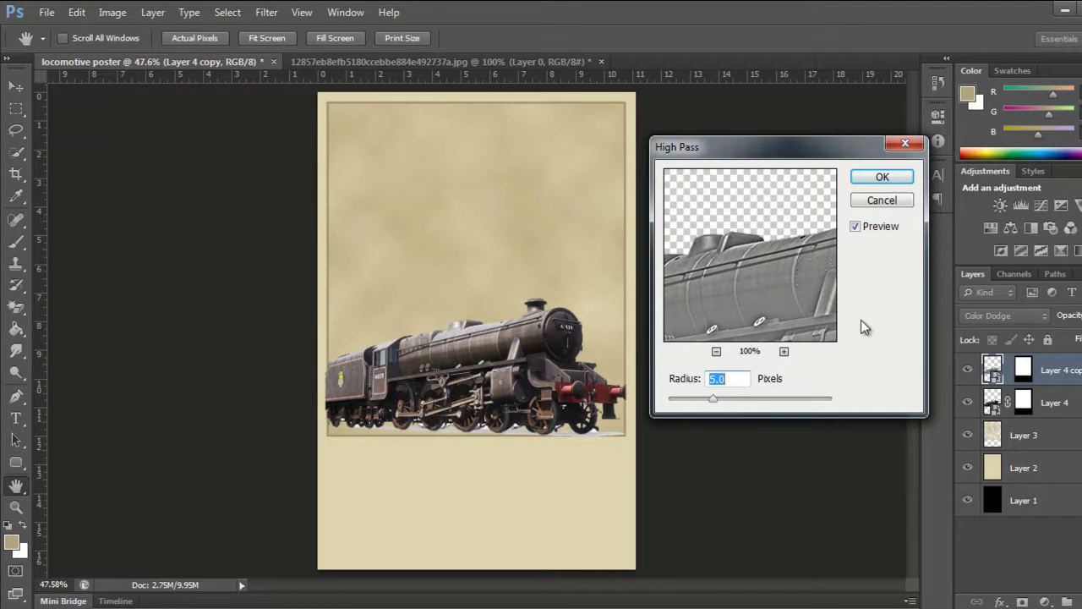
pyautogui.click(882, 177)
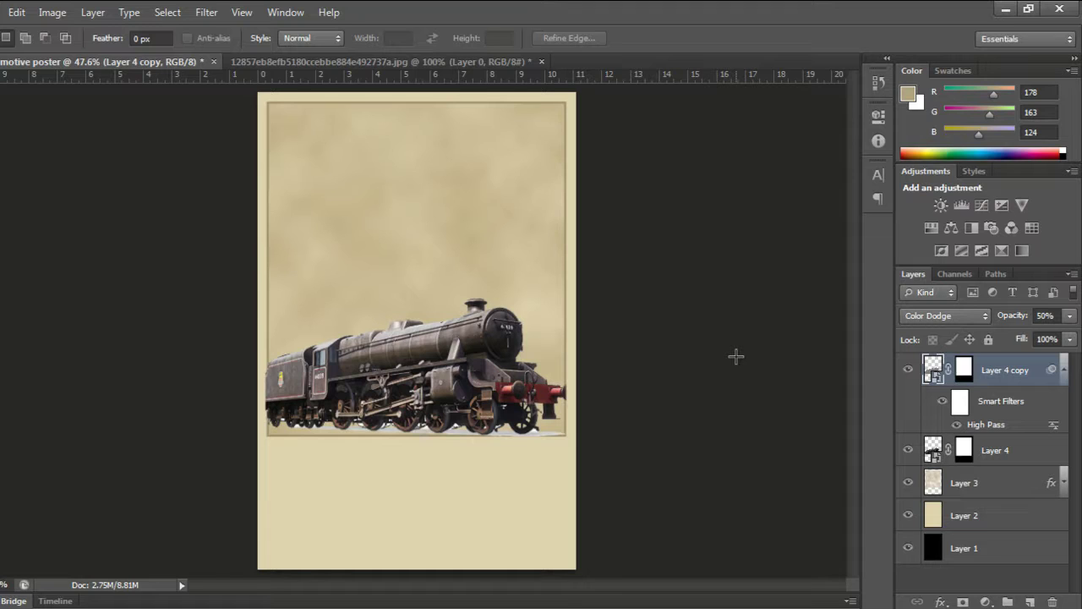
pyautogui.press('d')
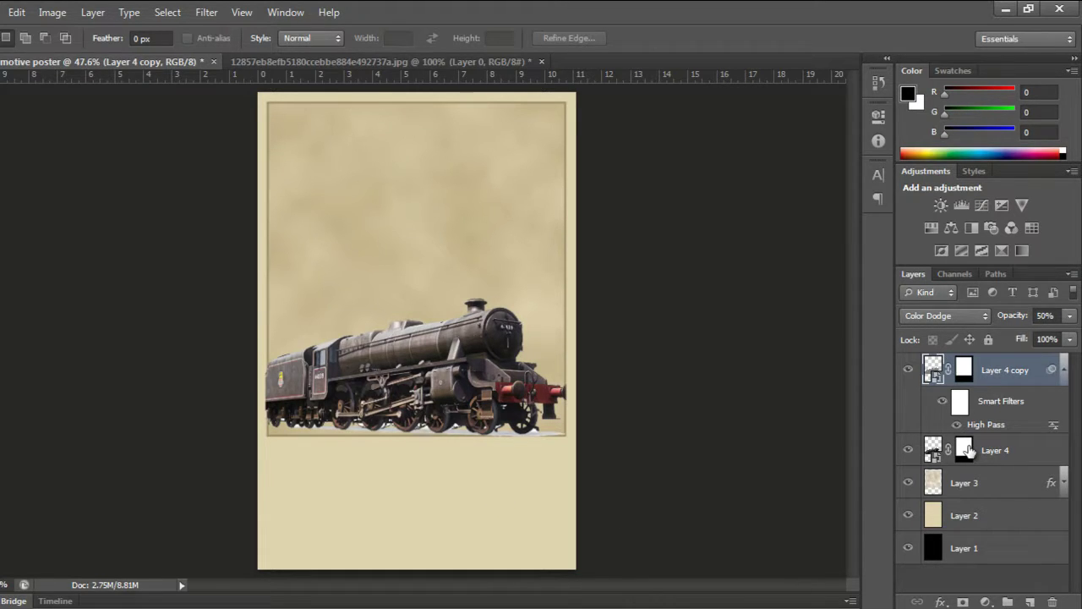
# Create Layer 5 and fill it with rendered black-and-white Clouds
pyautogui.hotkey('ctrl', 'shift', 'n')
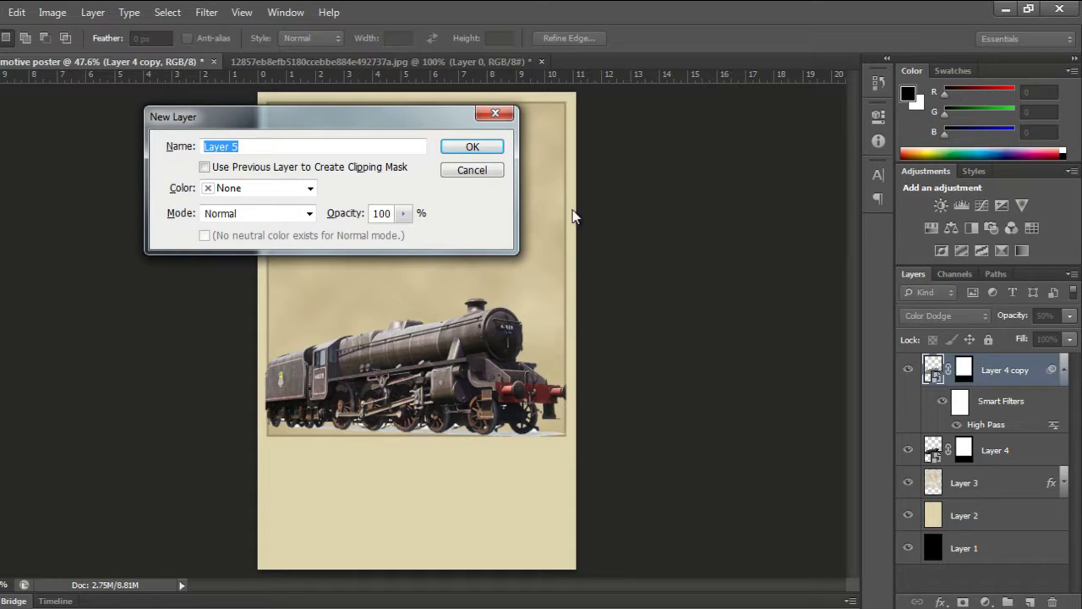
pyautogui.click(472, 146)
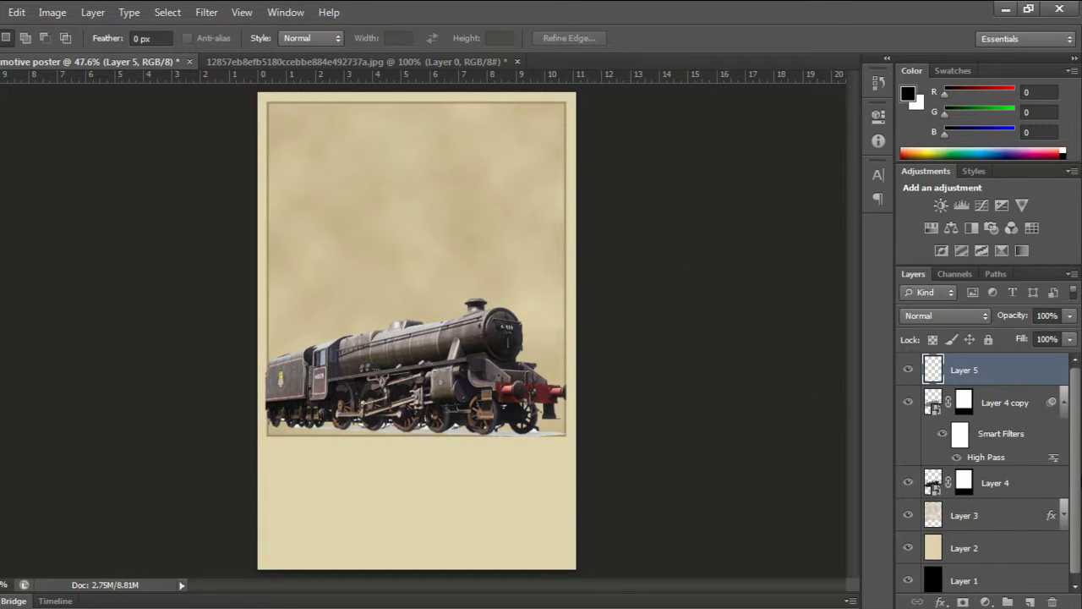
pyautogui.click(1064, 404)
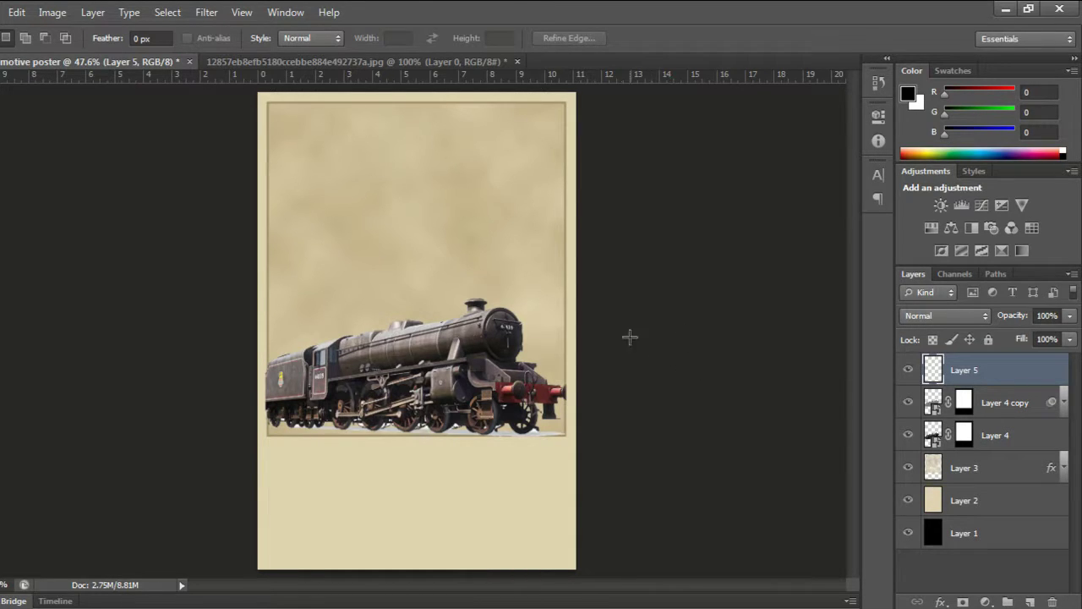
pyautogui.click(212, 11)
pyautogui.moveTo(222, 245)
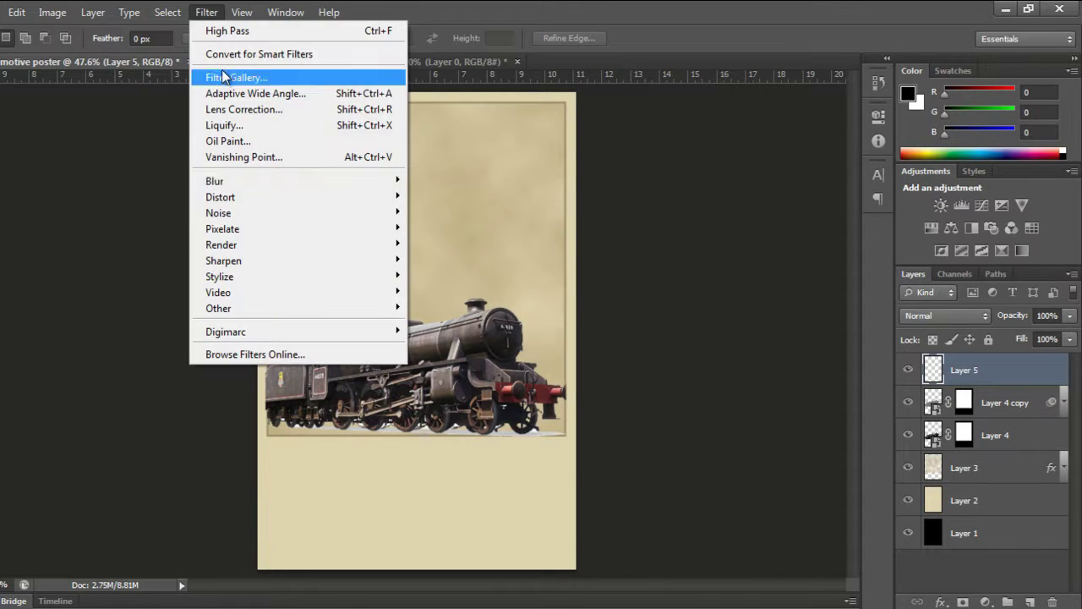
pyautogui.click(435, 245)
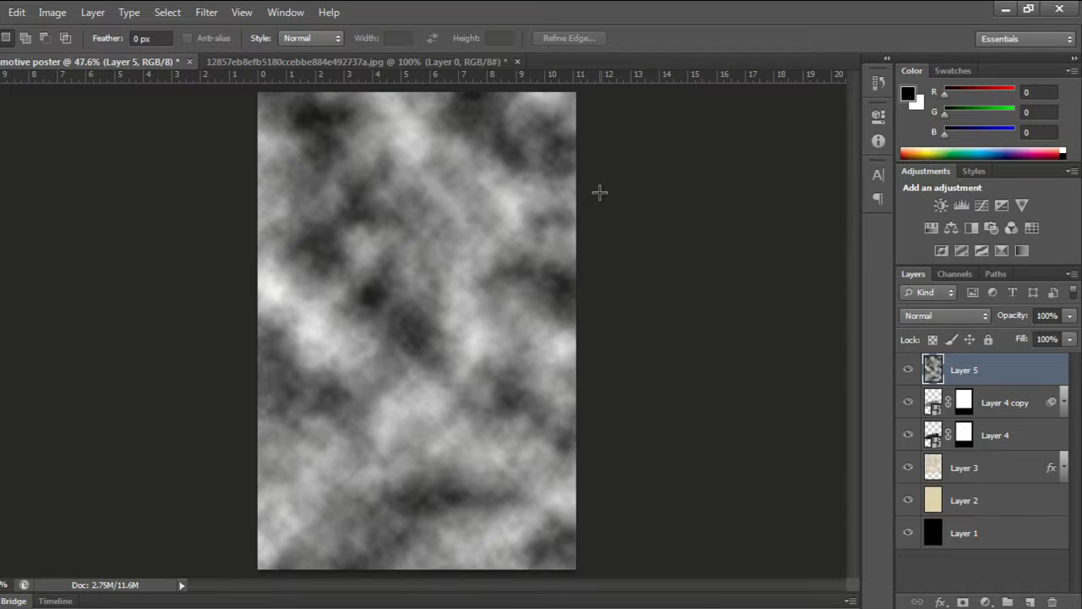
pyautogui.click(95, 12)
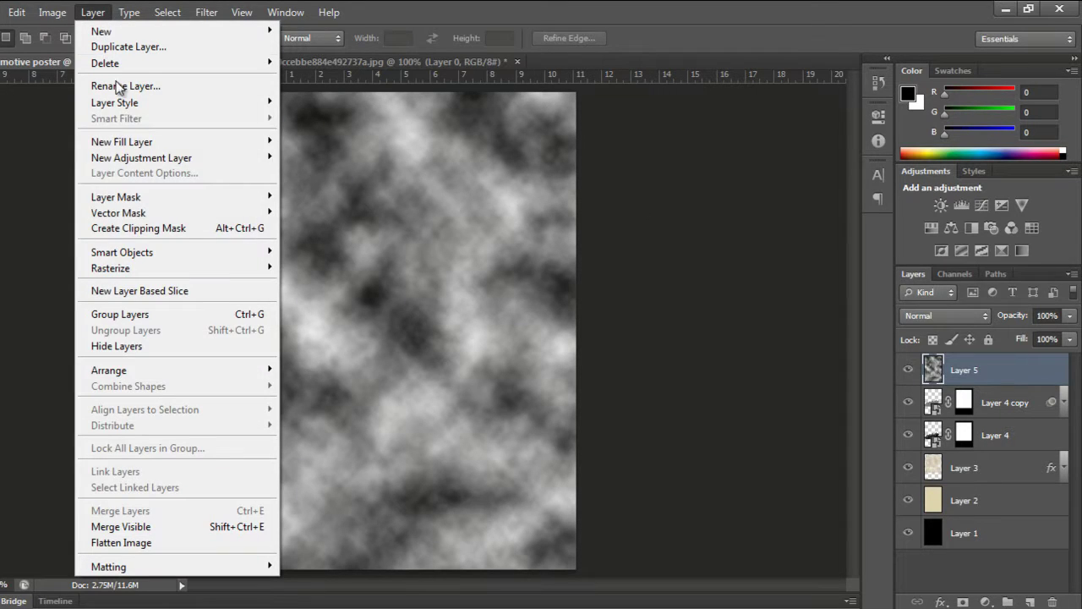
pyautogui.moveTo(116, 196)
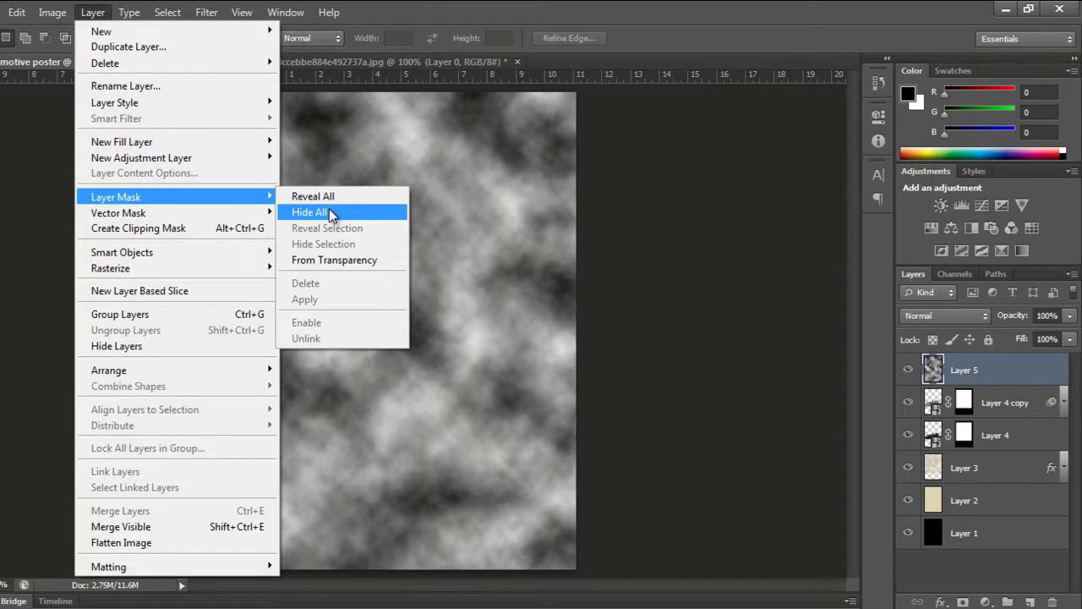
# Hide Layer 5 with a mask, then brush smoke back above the chimney and around the wheels
pyautogui.click(329, 211)
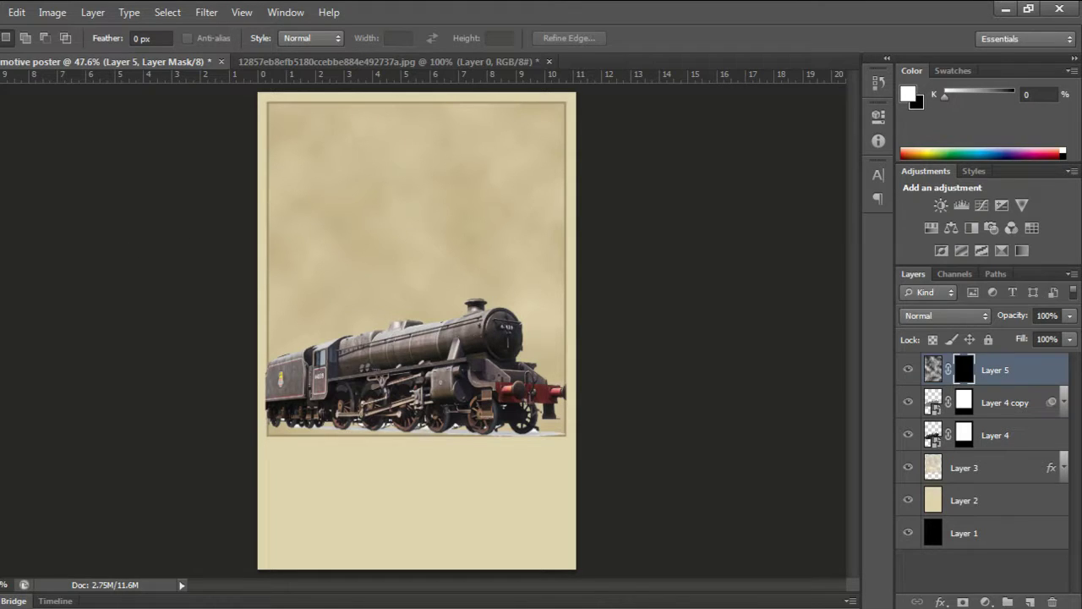
pyautogui.press('b')
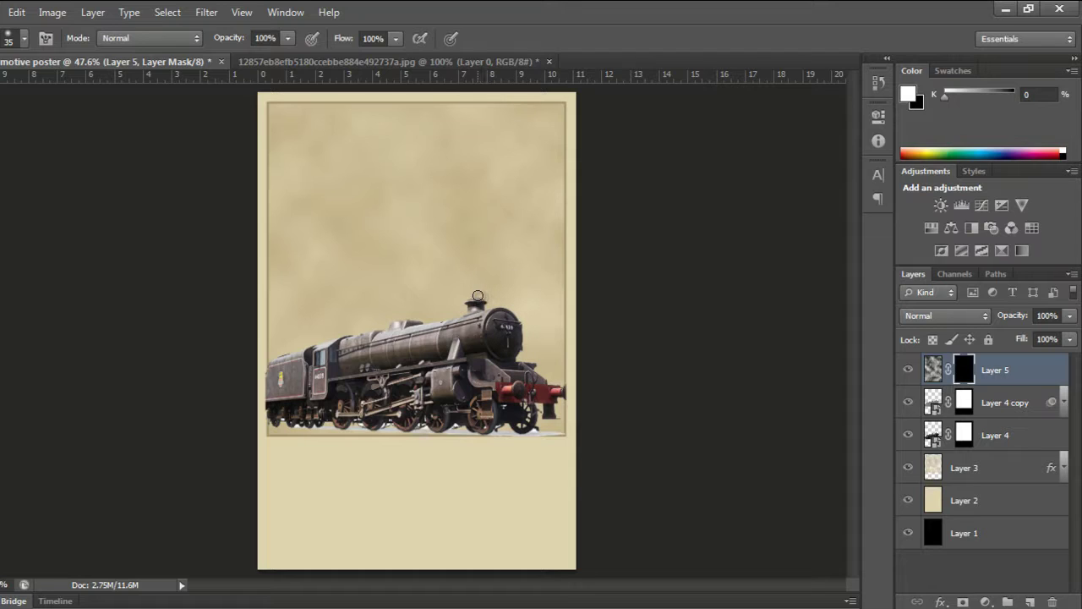
pyautogui.moveTo(475, 292)
pyautogui.mouseDown()
pyautogui.moveTo(475, 274)
pyautogui.moveTo(475, 289)
pyautogui.mouseUp()
pyautogui.press(']')
pyautogui.press(']')
pyautogui.press(']')
pyautogui.press(']')
pyautogui.press(']')
pyautogui.press(']')
pyautogui.press(']')
pyautogui.press(']')
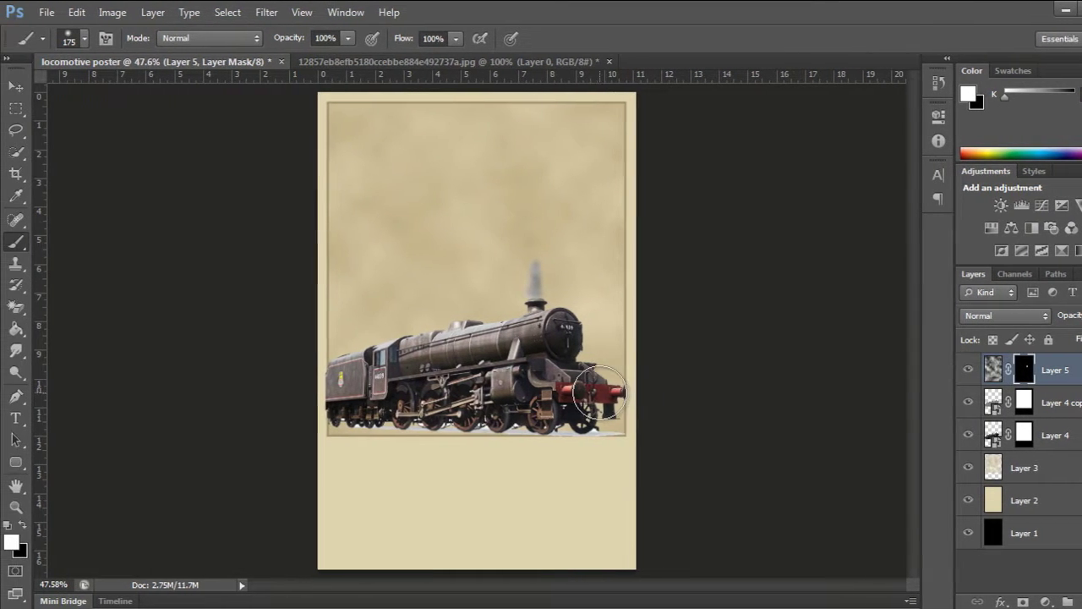
pyautogui.moveTo(592, 338)
pyautogui.mouseDown()
pyautogui.moveTo(606, 353)
pyautogui.moveTo(590, 431)
pyautogui.moveTo(468, 436)
pyautogui.moveTo(467, 421)
pyautogui.moveTo(500, 396)
pyautogui.moveTo(571, 401)
pyautogui.moveTo(532, 406)
pyautogui.moveTo(551, 446)
pyautogui.moveTo(633, 430)
pyautogui.moveTo(595, 399)
pyautogui.moveTo(403, 421)
pyautogui.moveTo(448, 412)
pyautogui.moveTo(422, 415)
pyautogui.moveTo(369, 434)
pyautogui.moveTo(390, 422)
pyautogui.moveTo(358, 430)
pyautogui.moveTo(333, 421)
pyautogui.moveTo(481, 393)
pyautogui.moveTo(482, 430)
pyautogui.moveTo(411, 435)
pyautogui.moveTo(500, 434)
pyautogui.mouseUp()
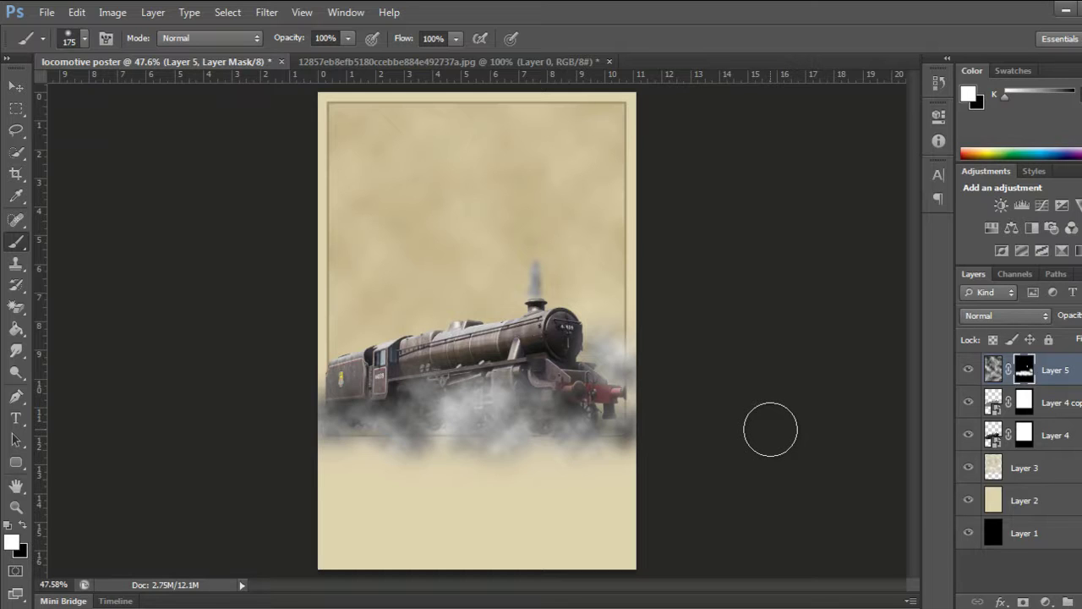
pyautogui.hotkey('ctrl', 'shift', 'n')
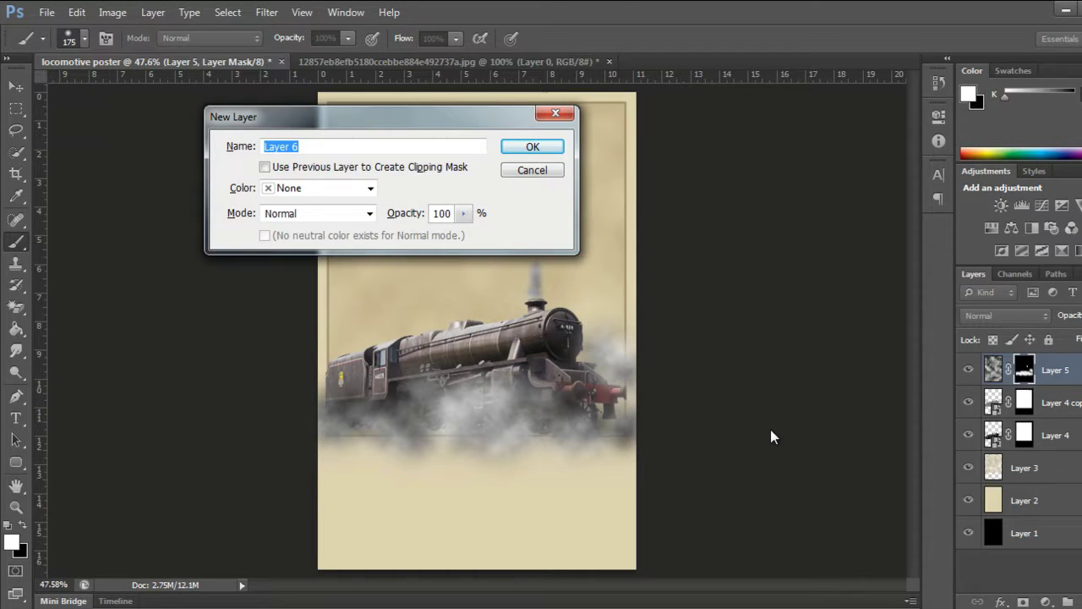
# Create Layer 6 and paint white steam above the chimney with a 40 px brush
pyautogui.click(531, 148)
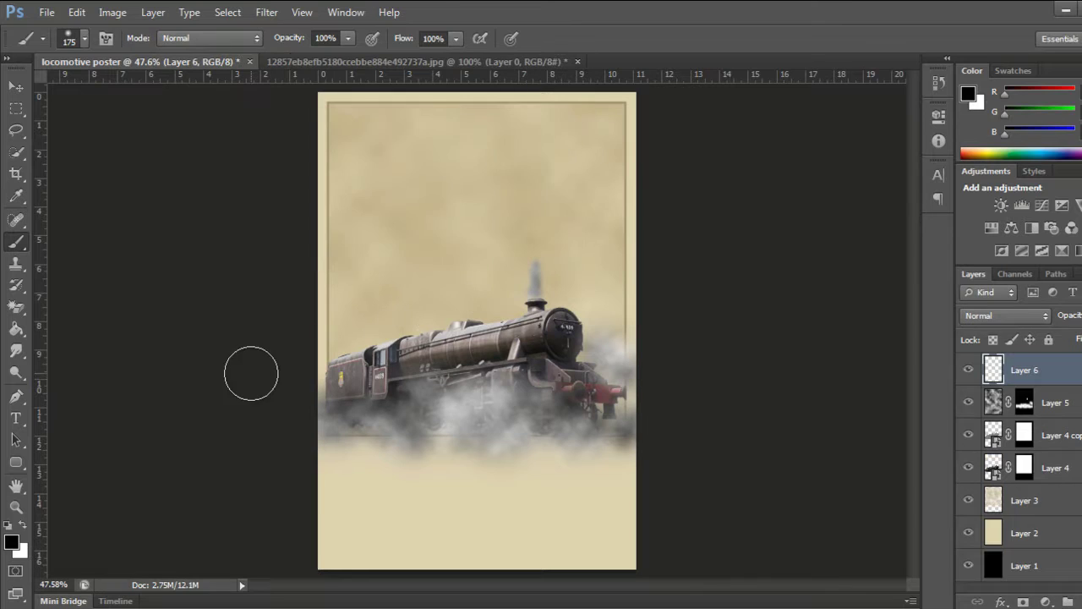
pyautogui.press('[')
pyautogui.press('[')
pyautogui.press('[')
pyautogui.press('[')
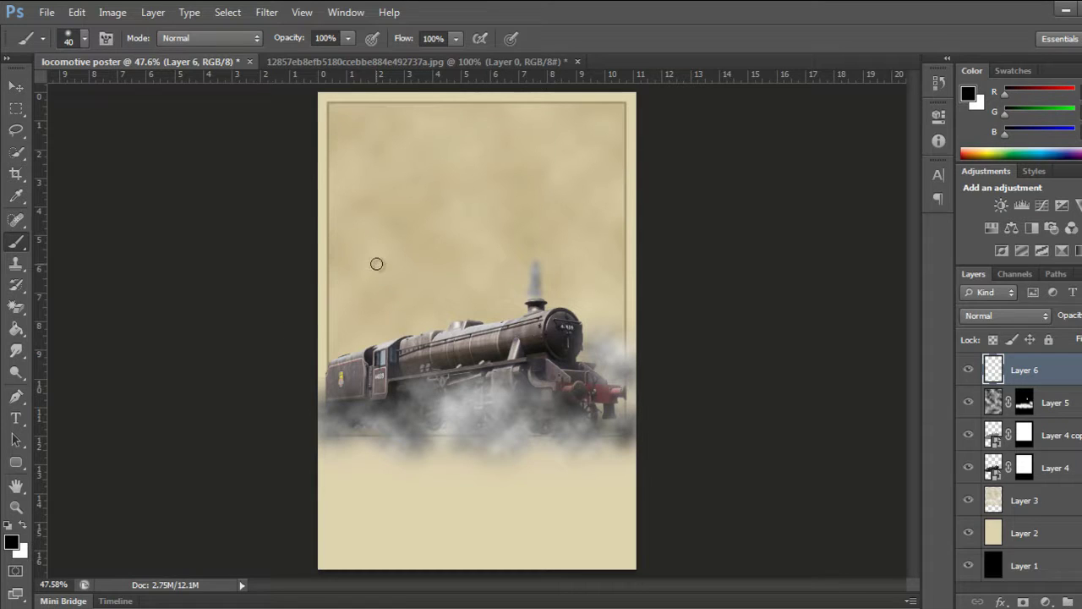
pyautogui.moveTo(538, 287); pyautogui.dragTo(534, 270)
pyautogui.hotkey('ctrl', 'f')
pyautogui.press('x')
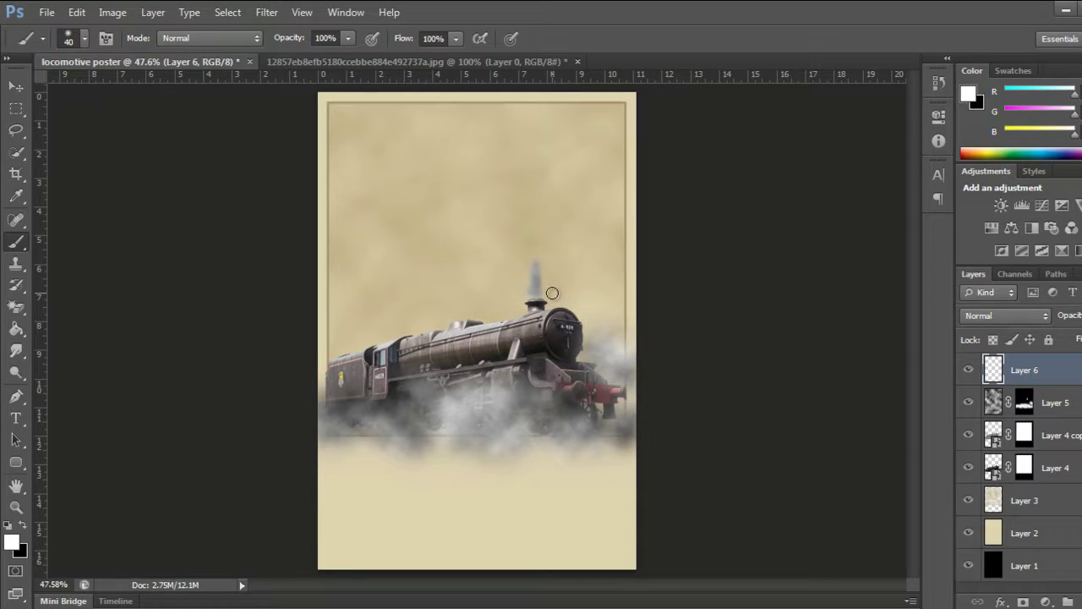
pyautogui.moveTo(534, 290); pyautogui.dragTo(536, 257)
# Set Layer 6 to Overlay blending at 60% opacity
pyautogui.click(1032, 316)
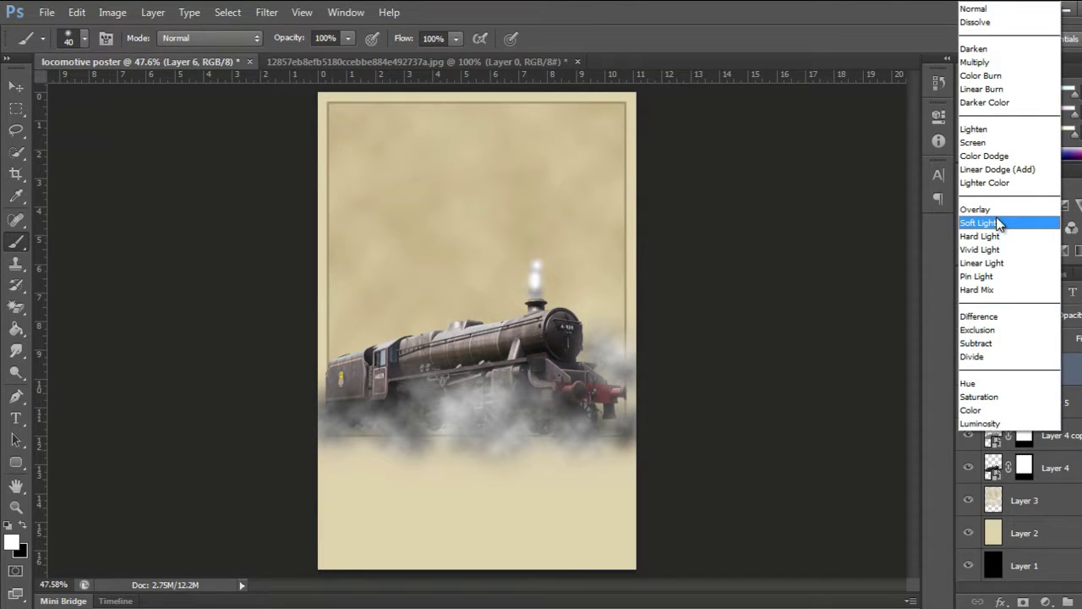
pyautogui.click(1002, 210)
pyautogui.click(1075, 316)
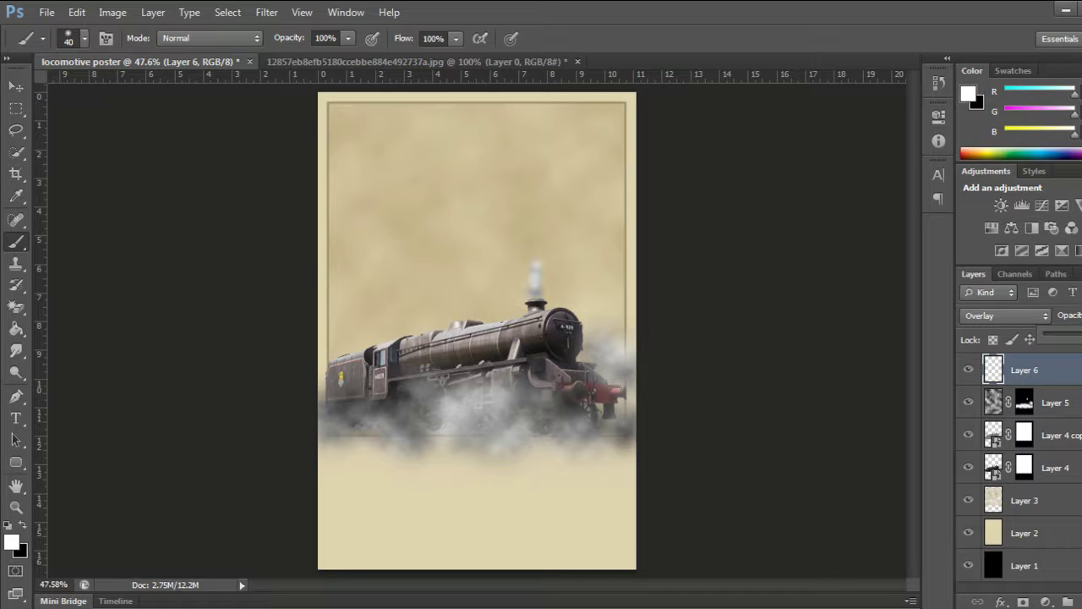
pyautogui.press('Return')
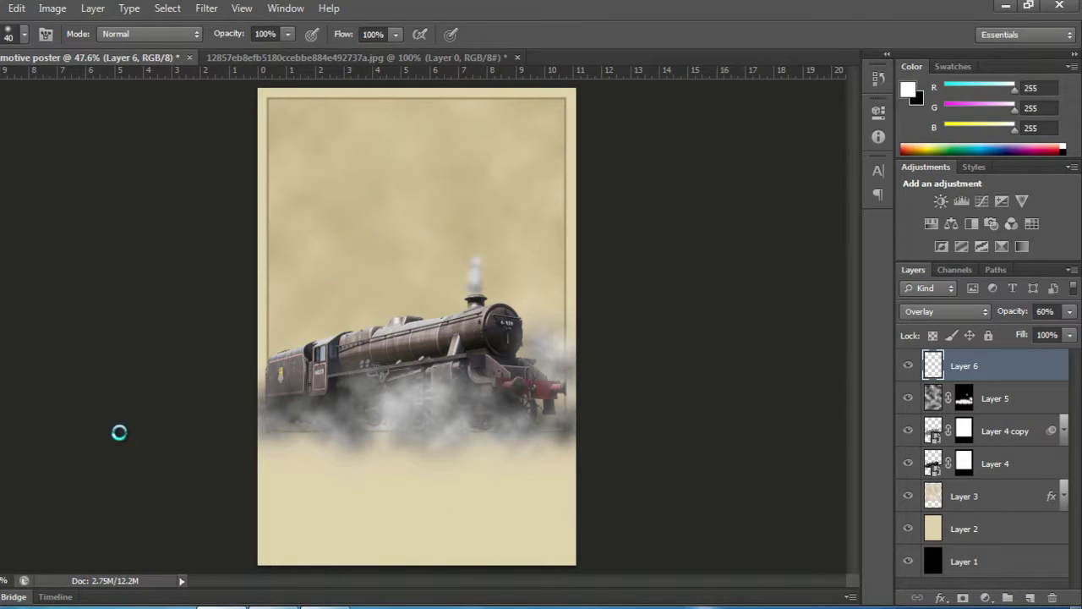
pyautogui.press('t')
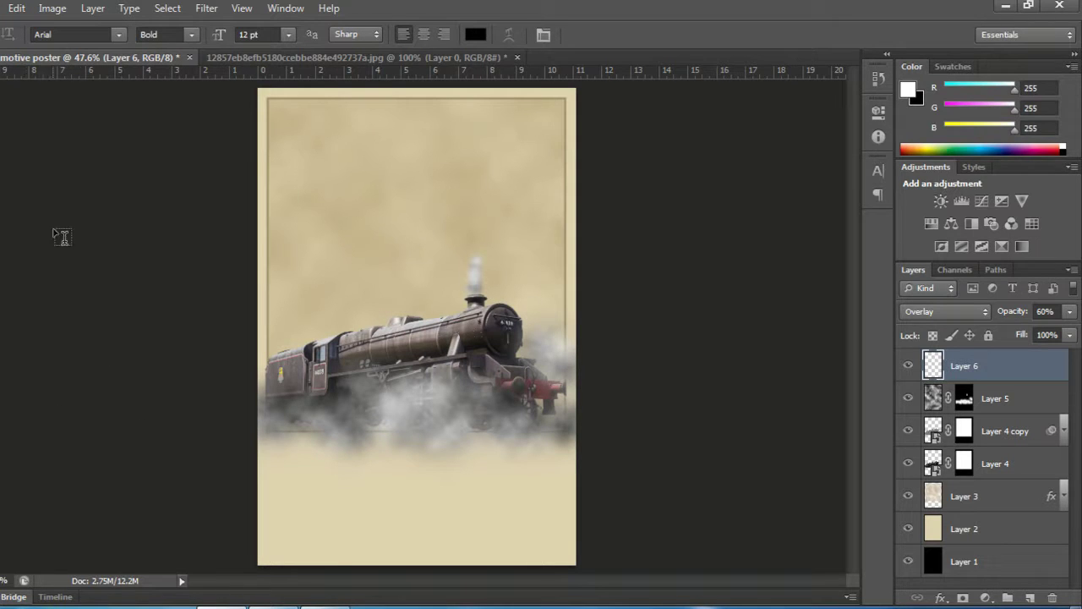
# Choose the Franchise font and set the foreground colour to red b3251b
pyautogui.click(118, 35)
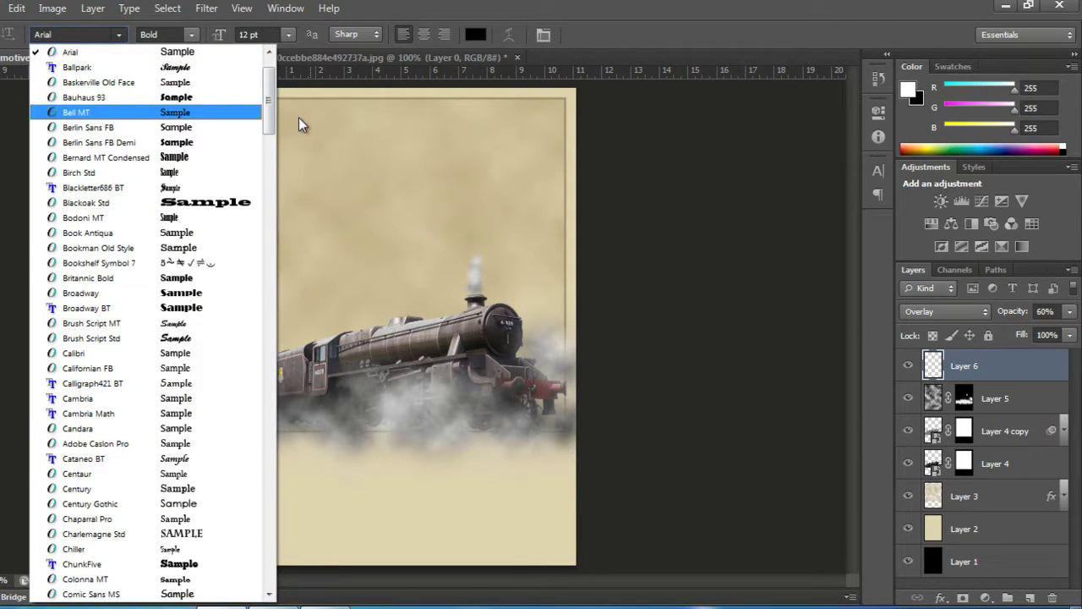
pyautogui.moveTo(269, 108); pyautogui.dragTo(271, 186)
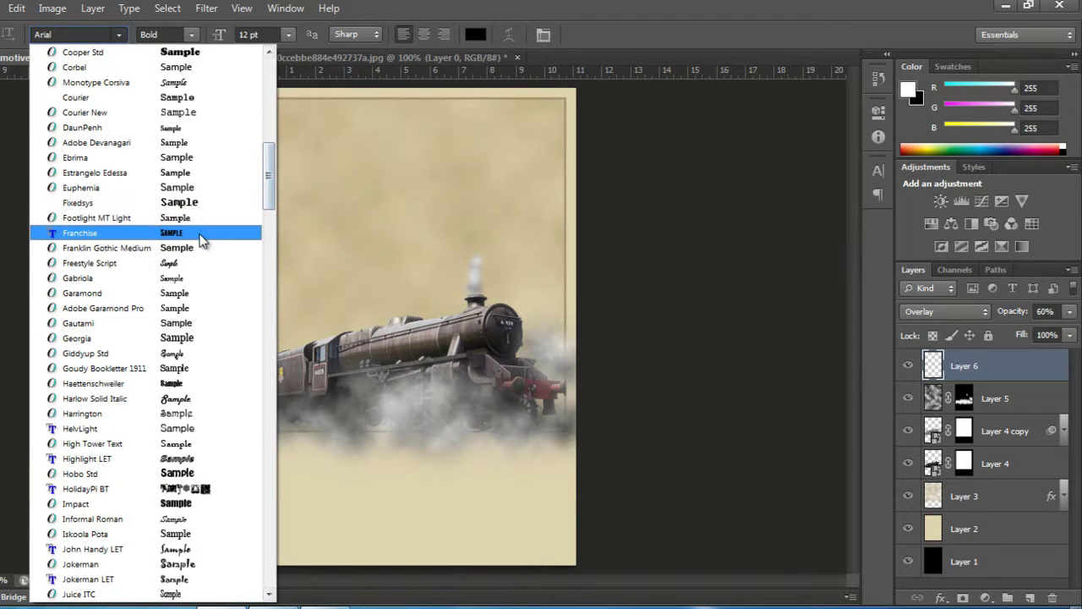
pyautogui.click(208, 234)
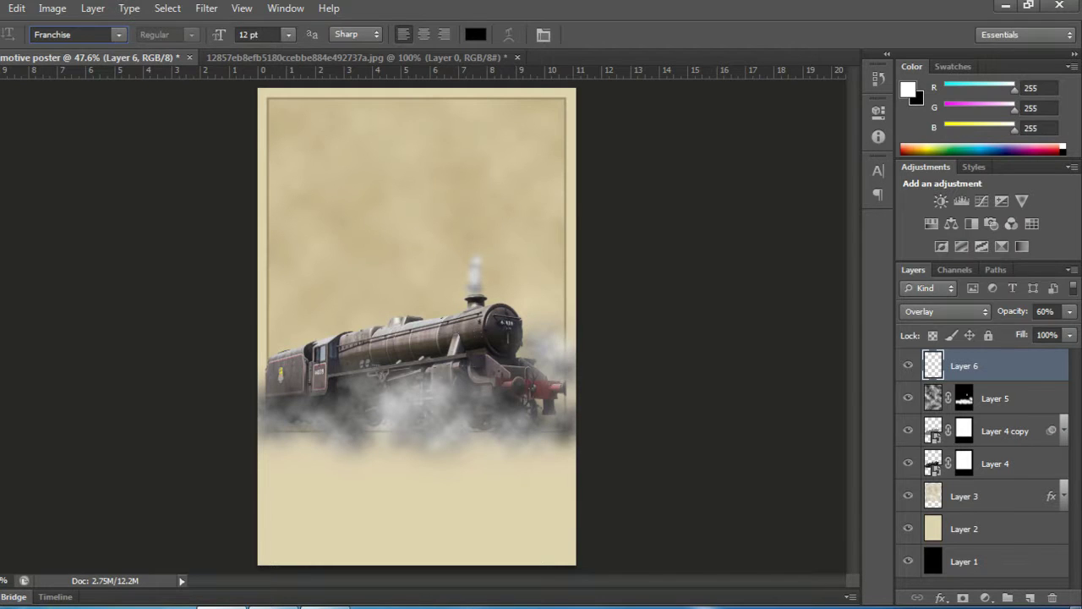
pyautogui.click(5, 531)
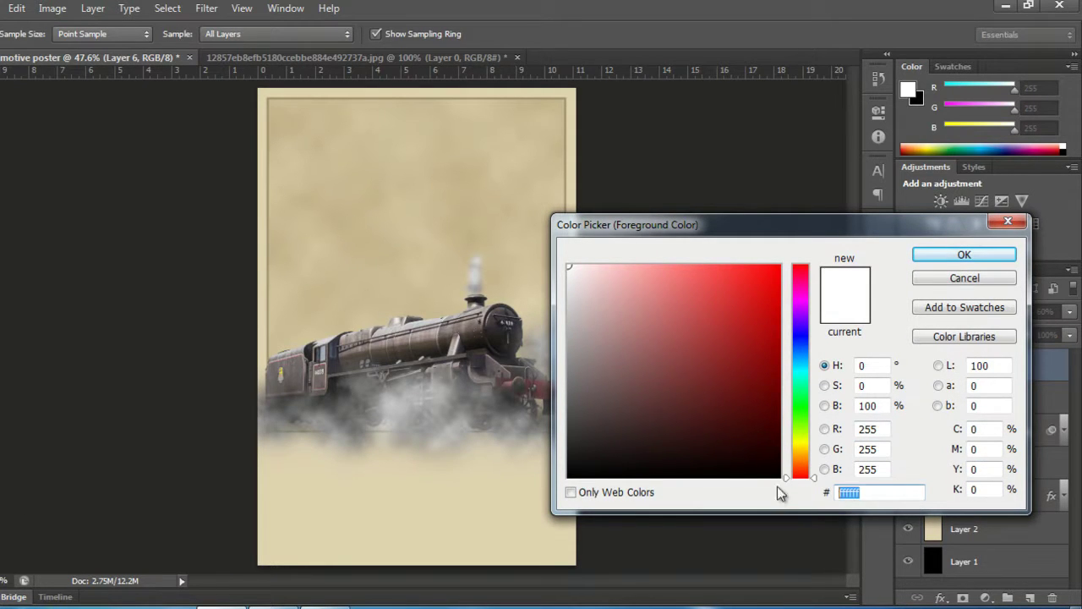
pyautogui.write('b325')
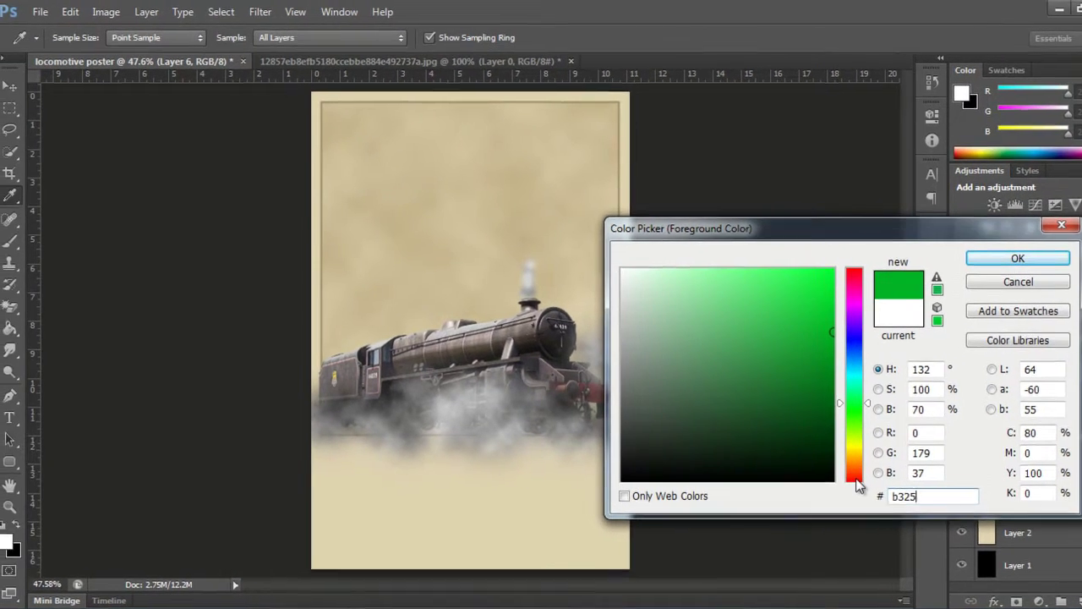
pyautogui.write('1b')
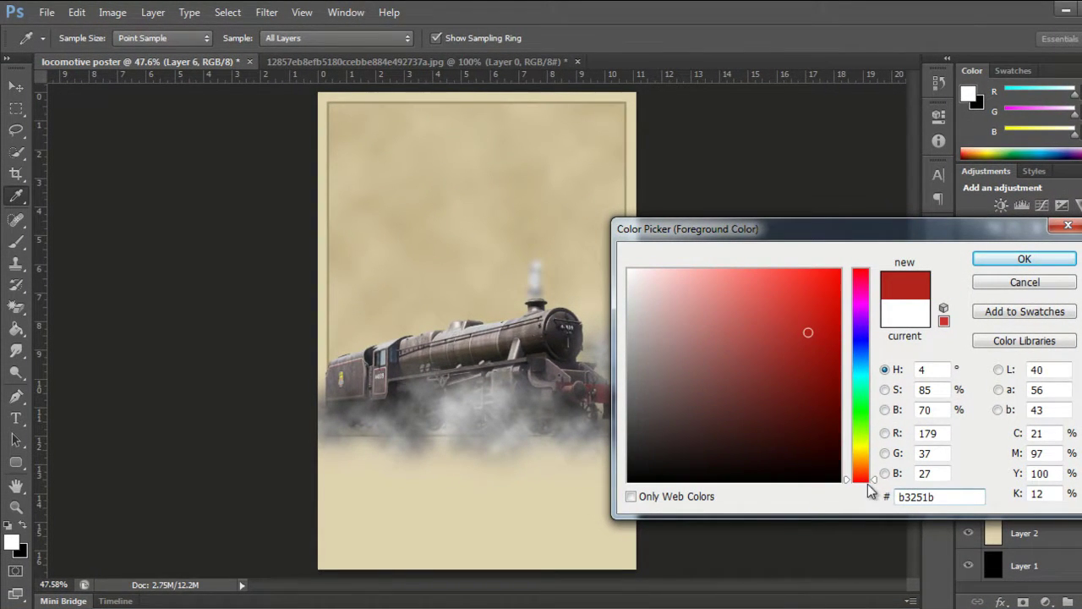
pyautogui.click(1055, 260)
# Type 'STEAM POWER' at 72 pt near the top of the poster
pyautogui.press('t')
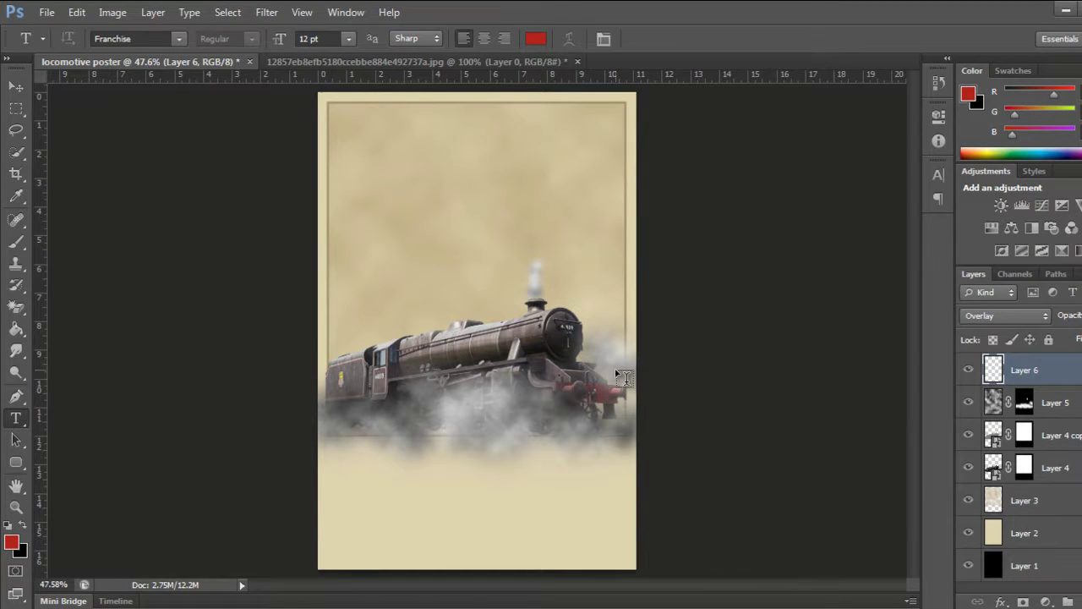
pyautogui.click(355, 155)
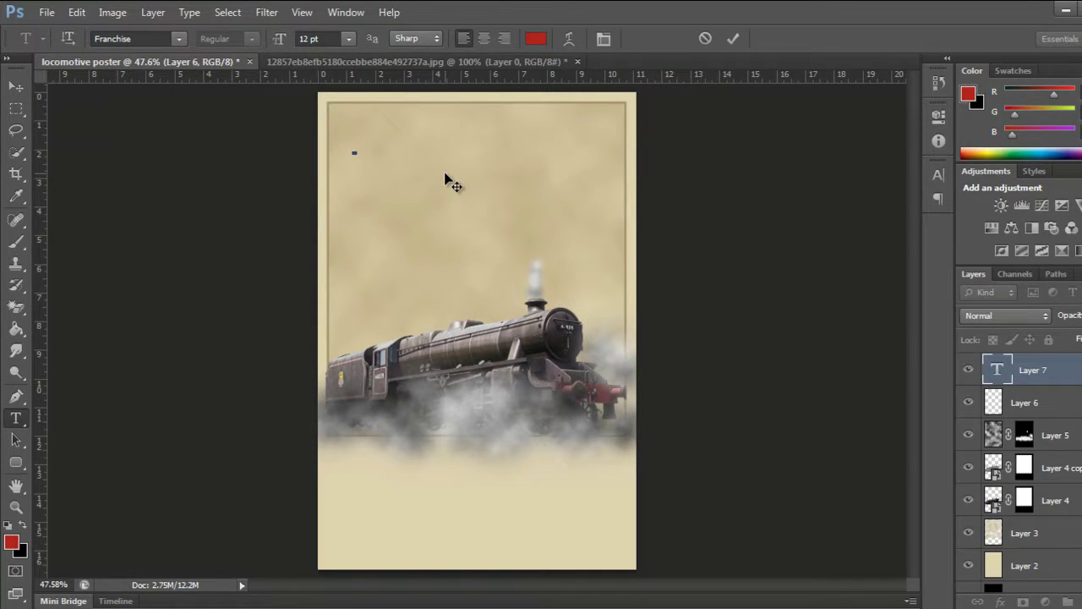
pyautogui.click(346, 38)
pyautogui.click(345, 322)
pyautogui.write('STEAM POWER')
# Enlarge the STEAM POWER title to 200 pt and commit it
pyautogui.hotkey('ctrl', 'a')
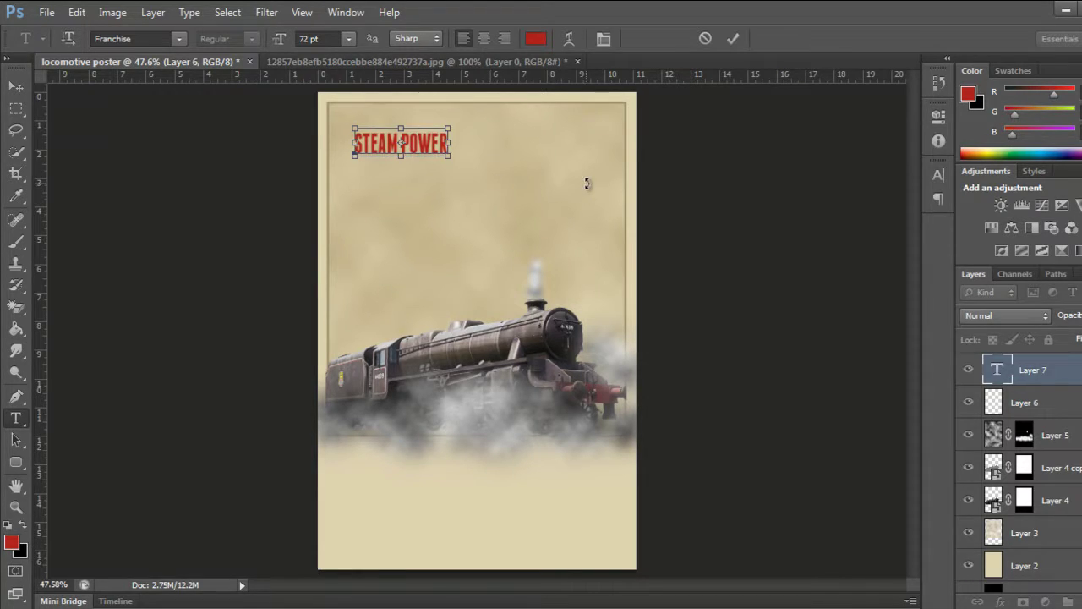
pyautogui.click(309, 39)
pyautogui.write('150')
pyautogui.press('Return')
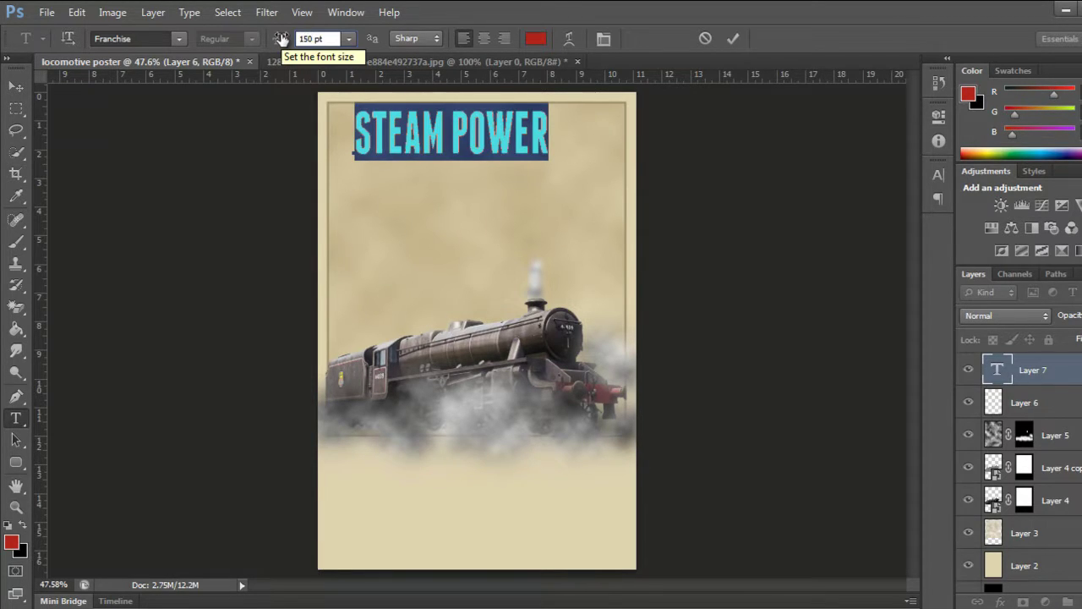
pyautogui.write('200')
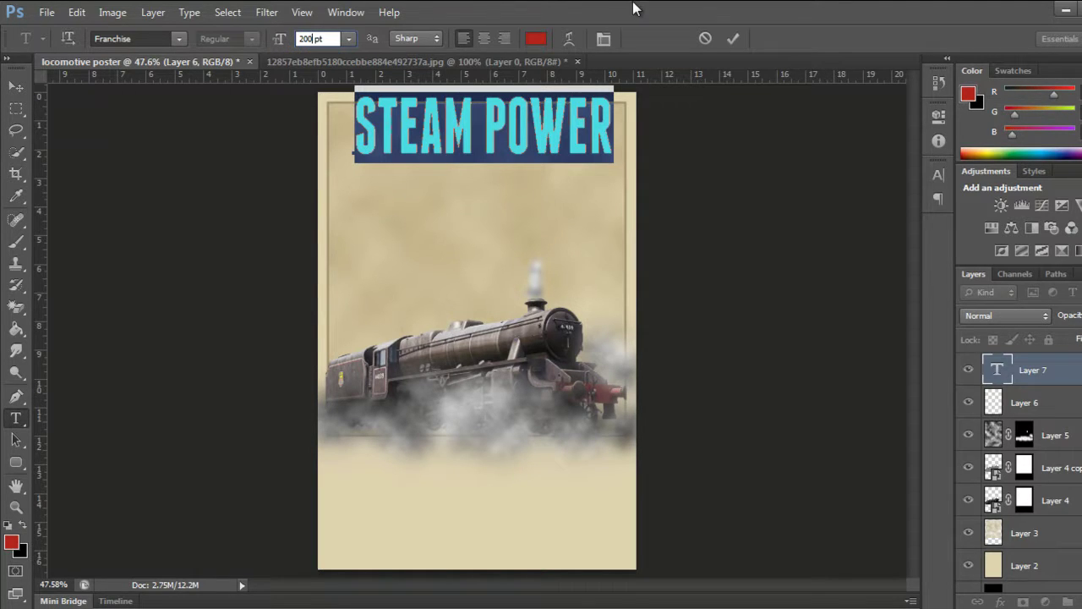
pyautogui.click(734, 39)
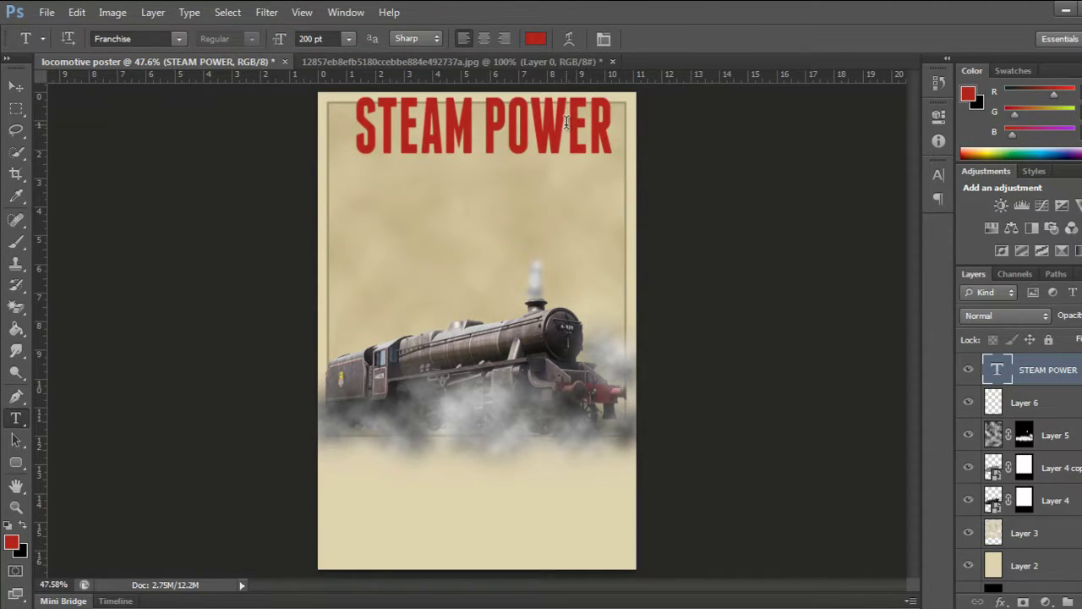
# Centre the STEAM POWER title at the poster's top and load its letter outline selection
pyautogui.press('v')
pyautogui.moveTo(516, 137); pyautogui.dragTo(508, 158)
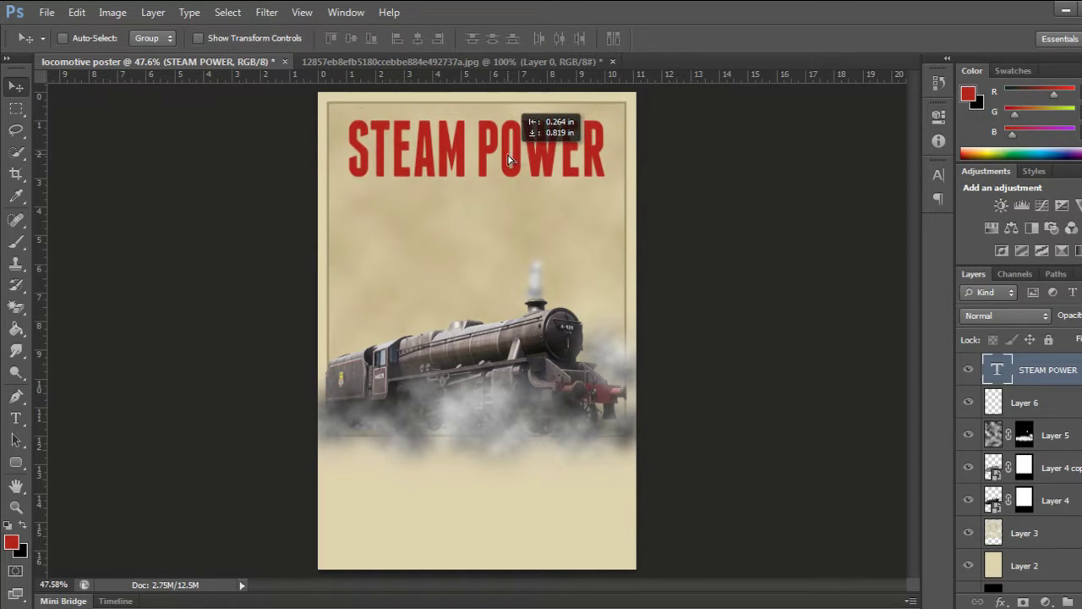
pyautogui.moveTo(508, 158); pyautogui.dragTo(510, 159)
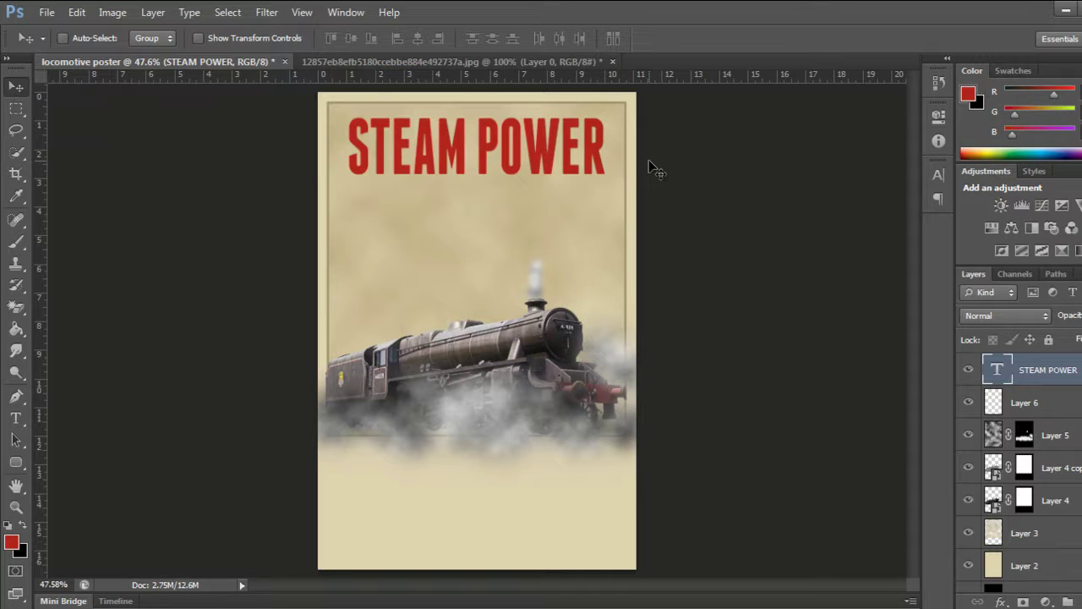
pyautogui.keyDown('ctrl'); pyautogui.click(997, 379); pyautogui.keyUp('ctrl')
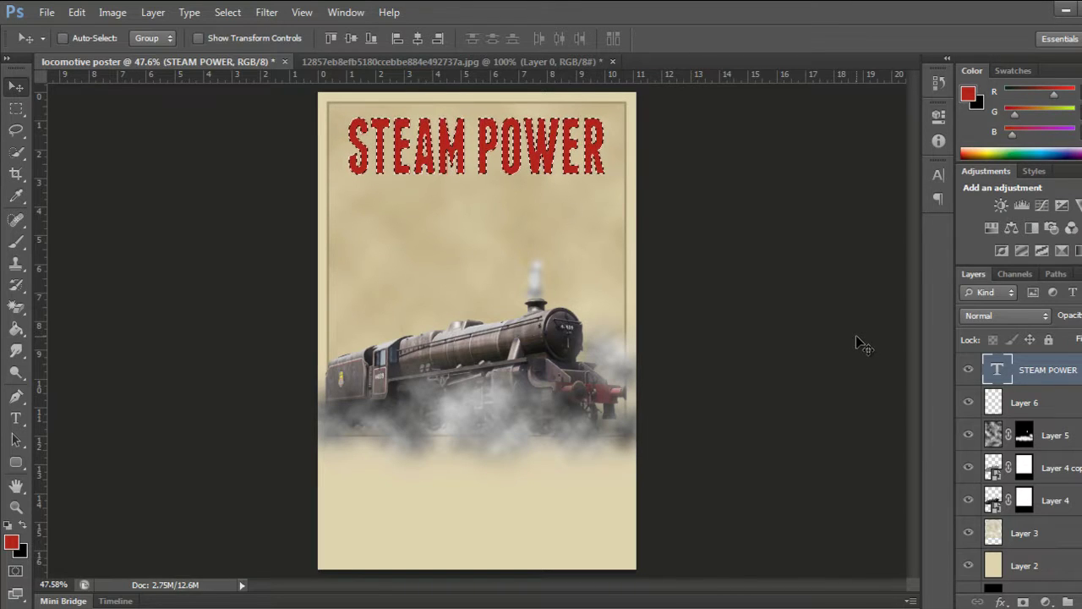
# Hide the STEAM POWER layer and add Layer 7 beneath it
pyautogui.click(971, 372)
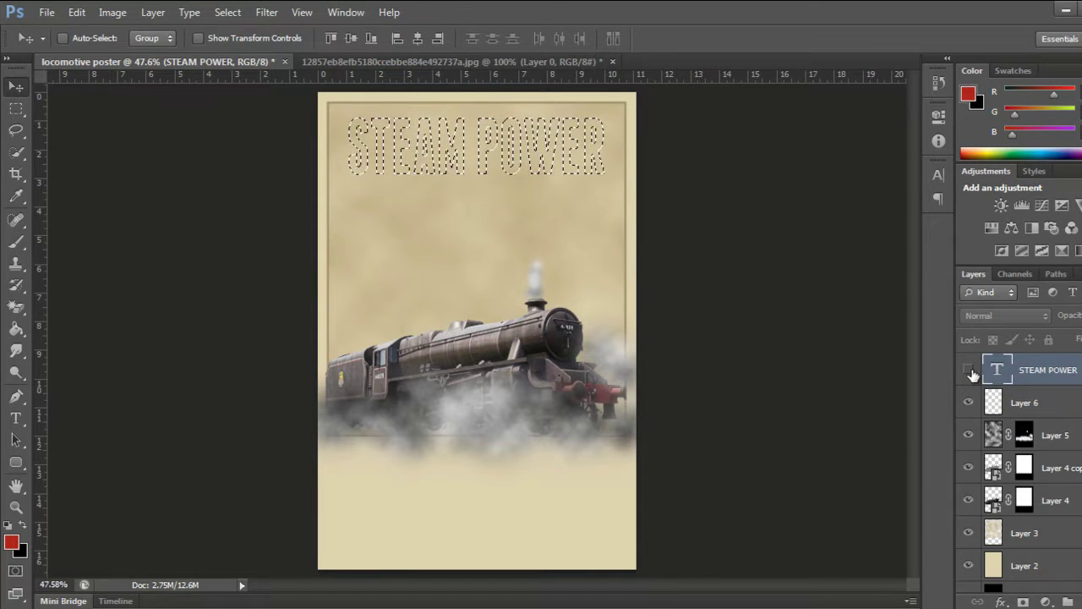
pyautogui.hotkey('ctrl', 'shift', 'n')
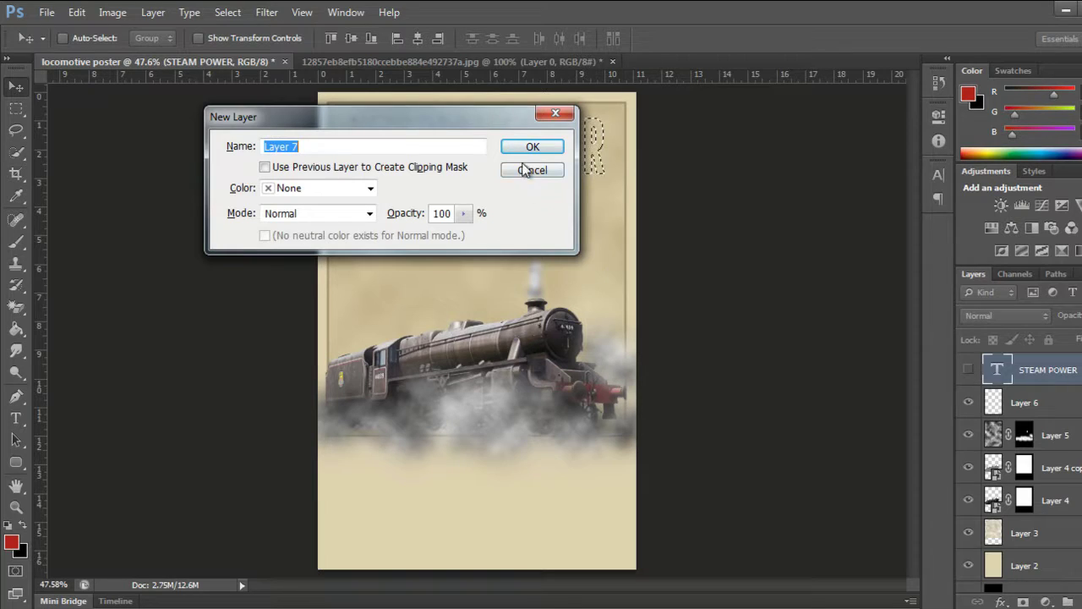
pyautogui.click(531, 150)
pyautogui.moveTo(1046, 373); pyautogui.dragTo(1045, 420)
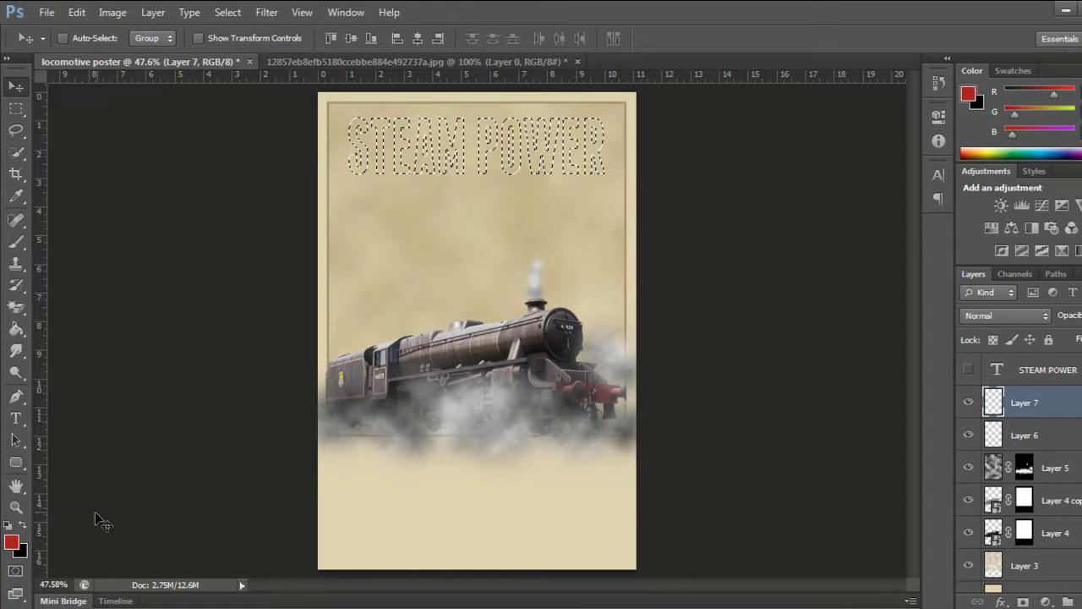
# Set the foreground colour to dark grey 38383b
pyautogui.click(14, 543)
pyautogui.moveTo(979, 499); pyautogui.dragTo(886, 497)
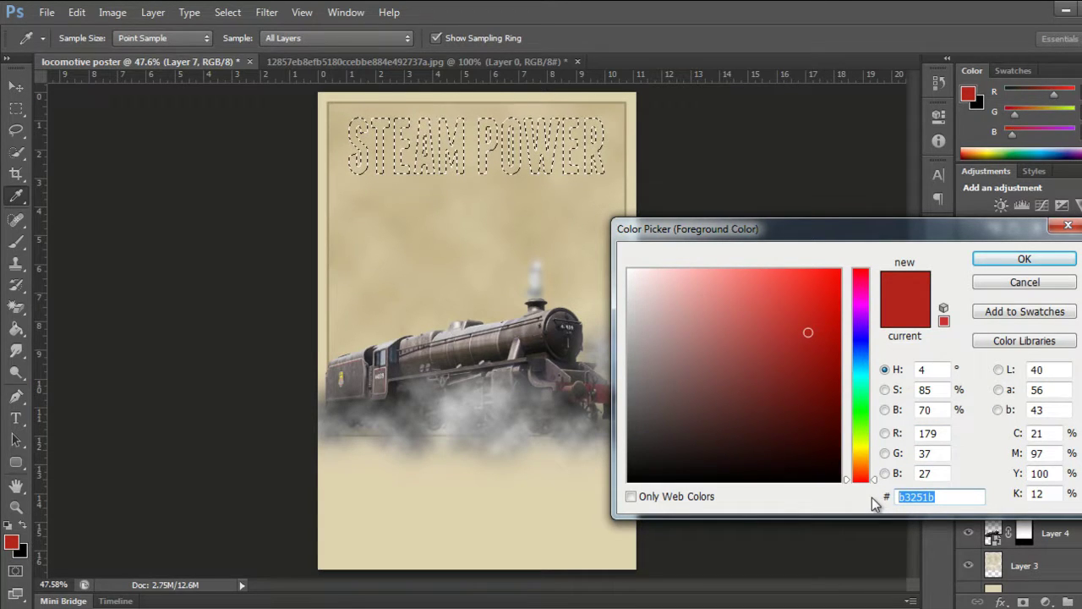
pyautogui.write('3838')
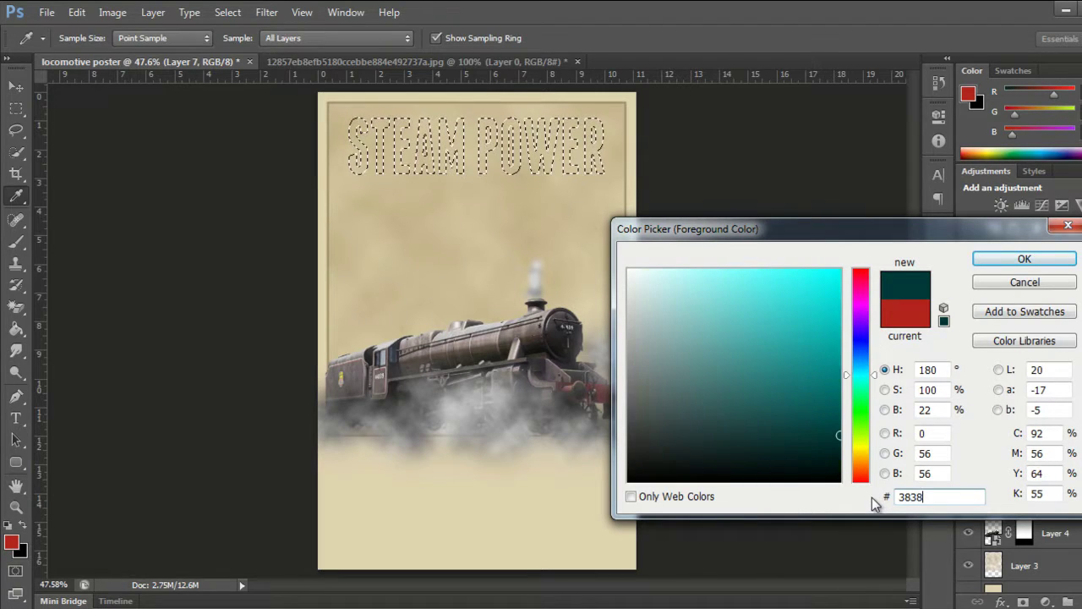
pyautogui.write('3b')
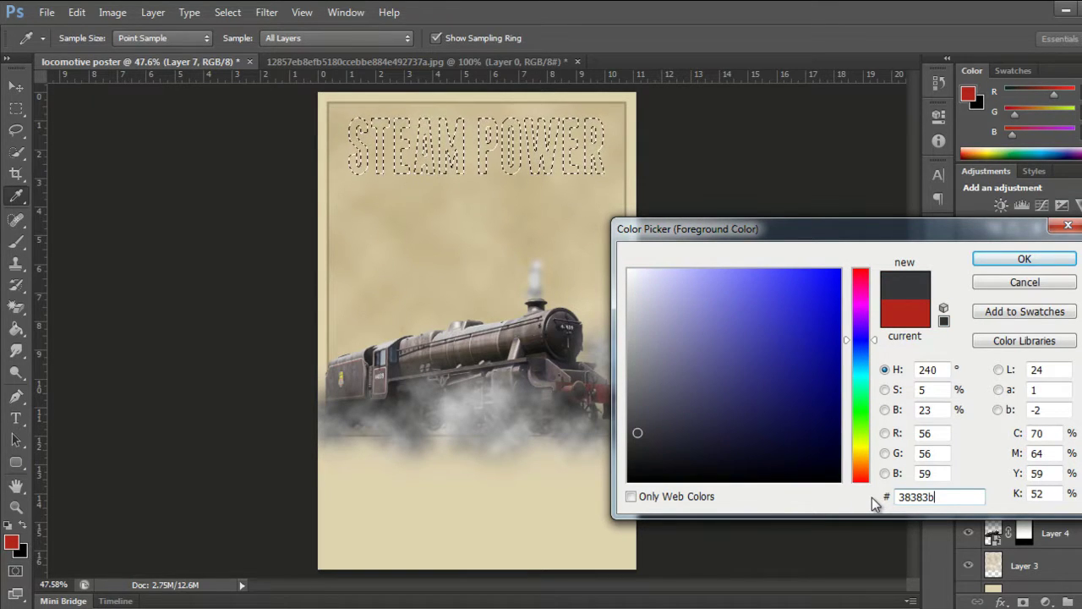
pyautogui.click(1003, 257)
# Fill the letter selection dark grey on Layer 7, show the title again and deselect
pyautogui.press('v')
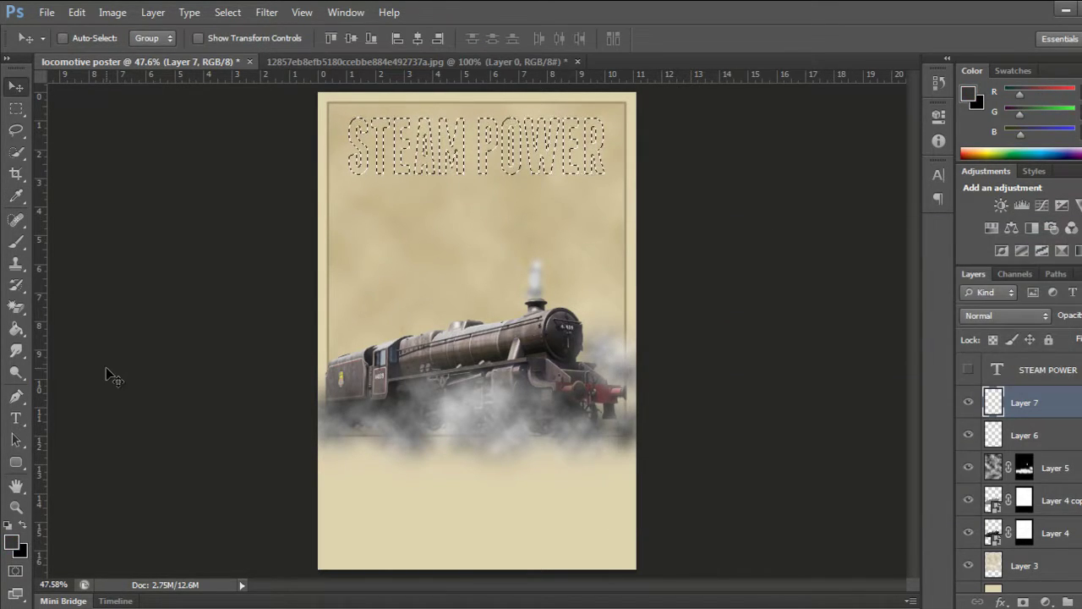
pyautogui.click(15, 329)
pyautogui.click(364, 140)
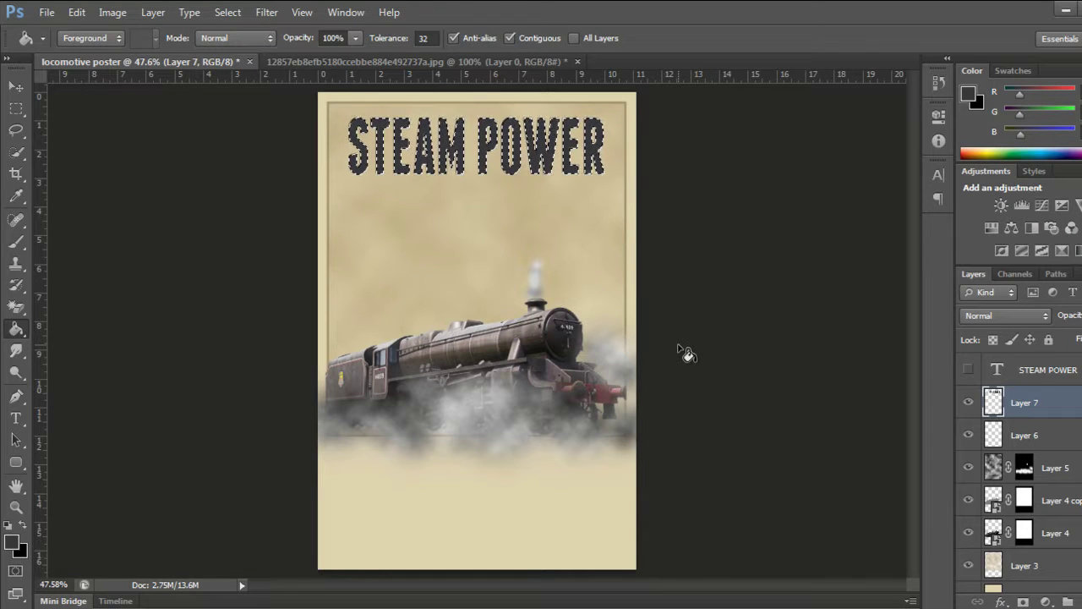
pyautogui.click(969, 370)
pyautogui.hotkey('ctrl', 'd')
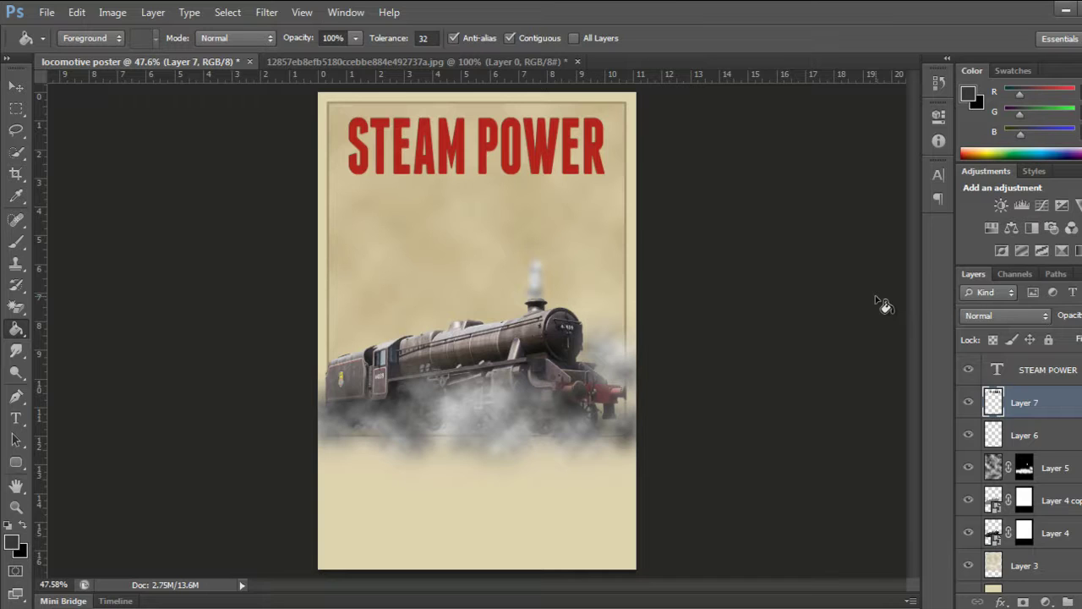
pyautogui.press('v')
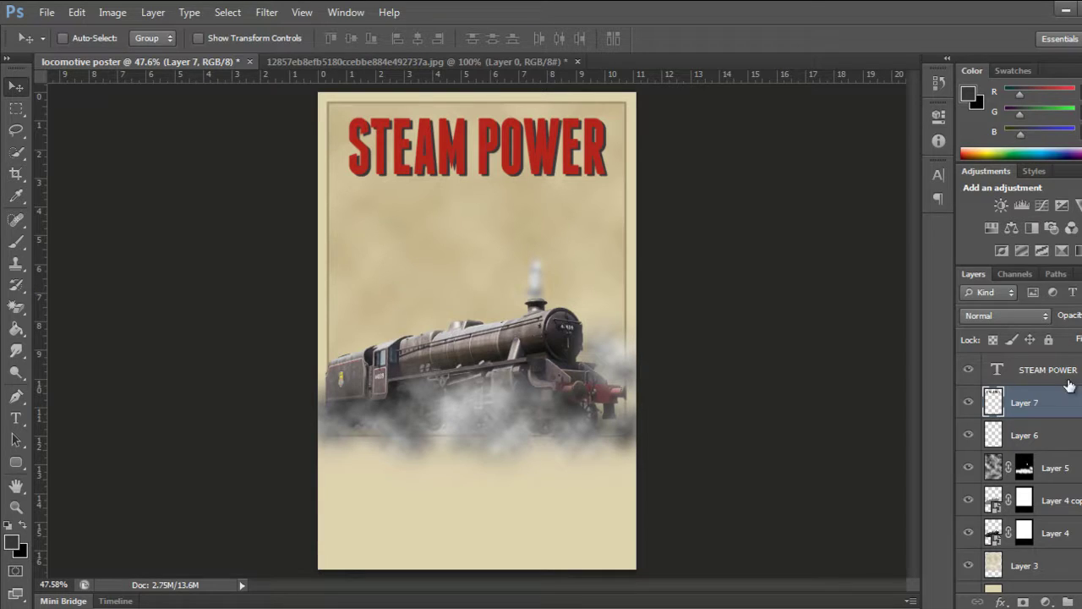
# Select the STEAM POWER layer, load its letter outline, then deselect
pyautogui.click(998, 372)
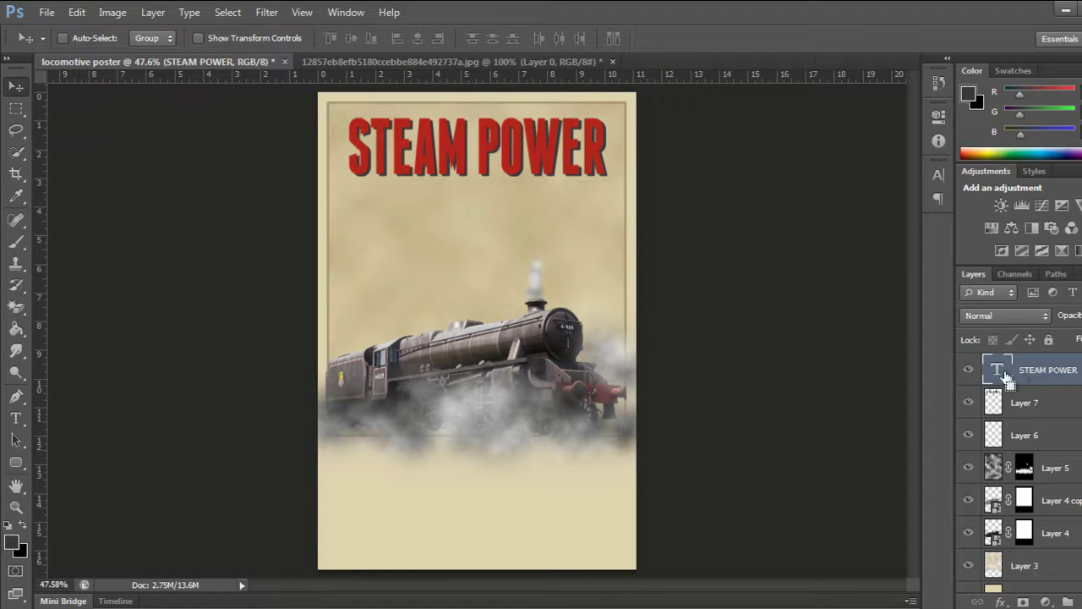
pyautogui.keyDown('ctrl'); pyautogui.click(998, 372); pyautogui.keyUp('ctrl')
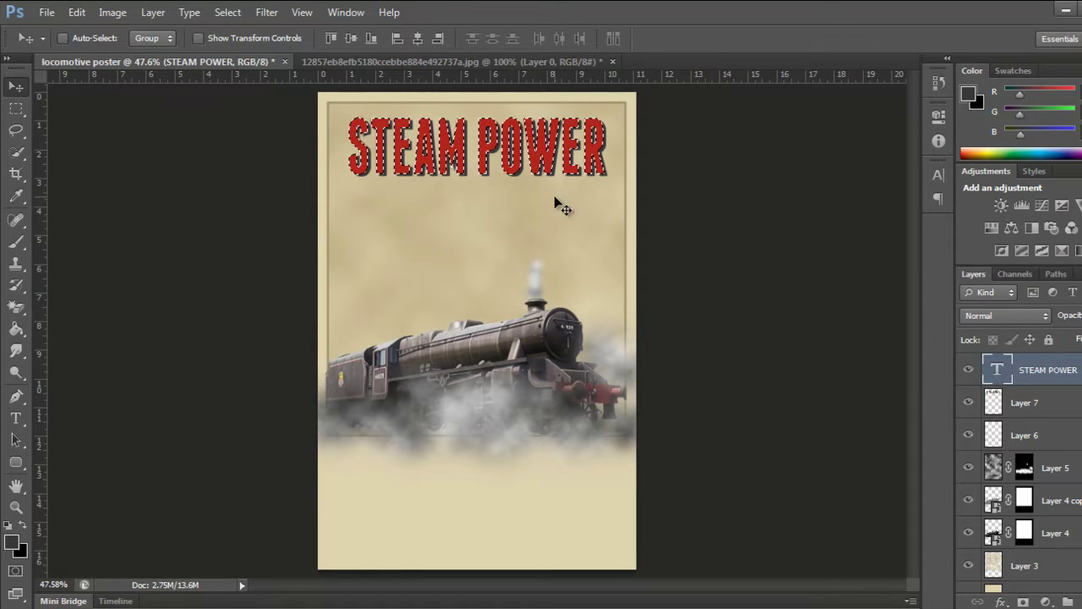
pyautogui.click(226, 11)
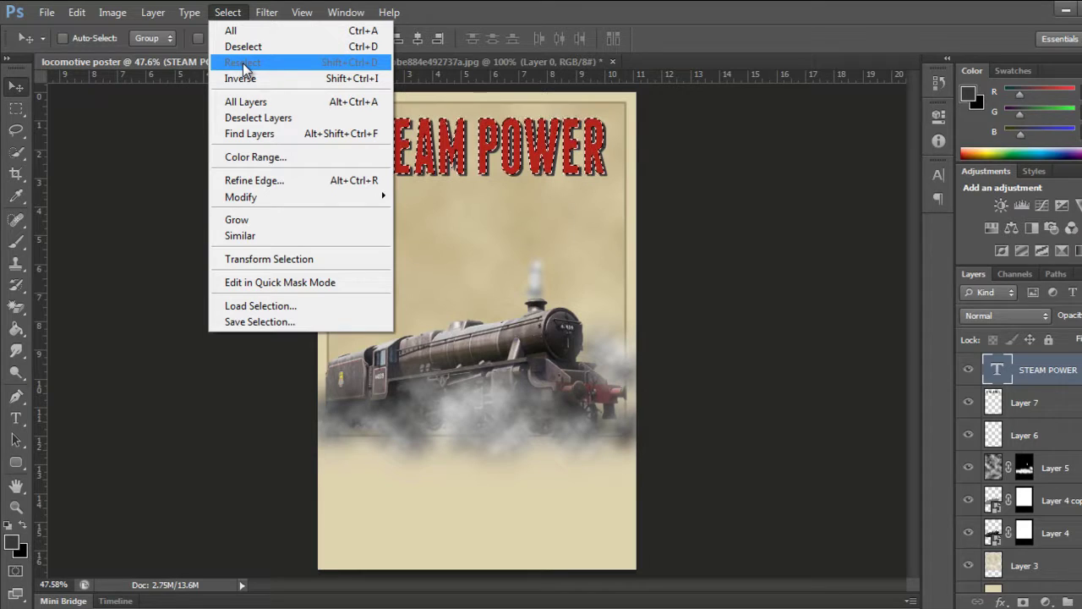
pyautogui.click(646, 16)
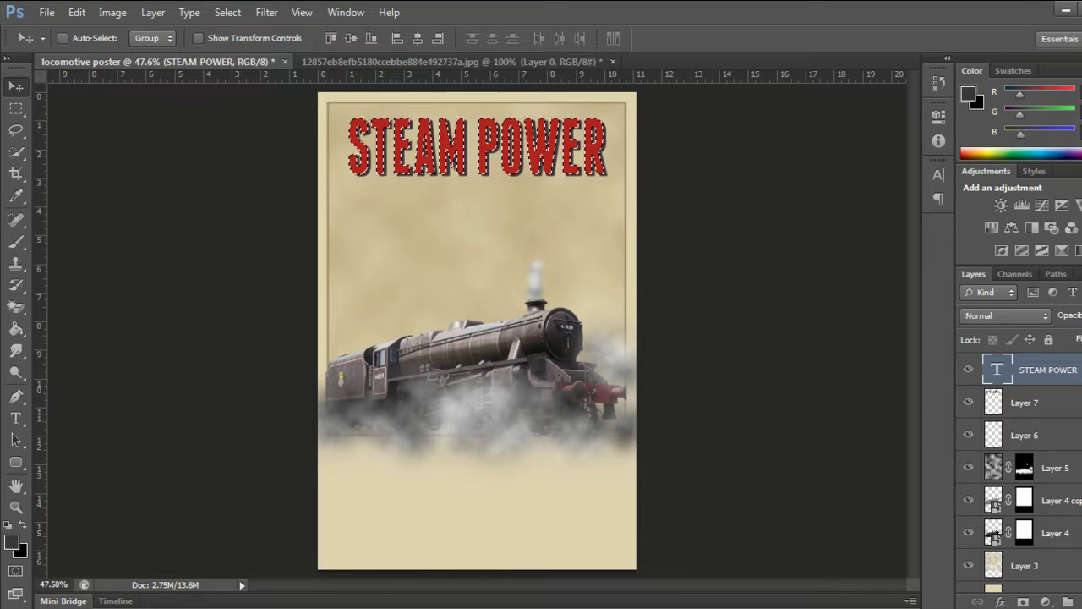
pyautogui.hotkey('ctrl', 'd')
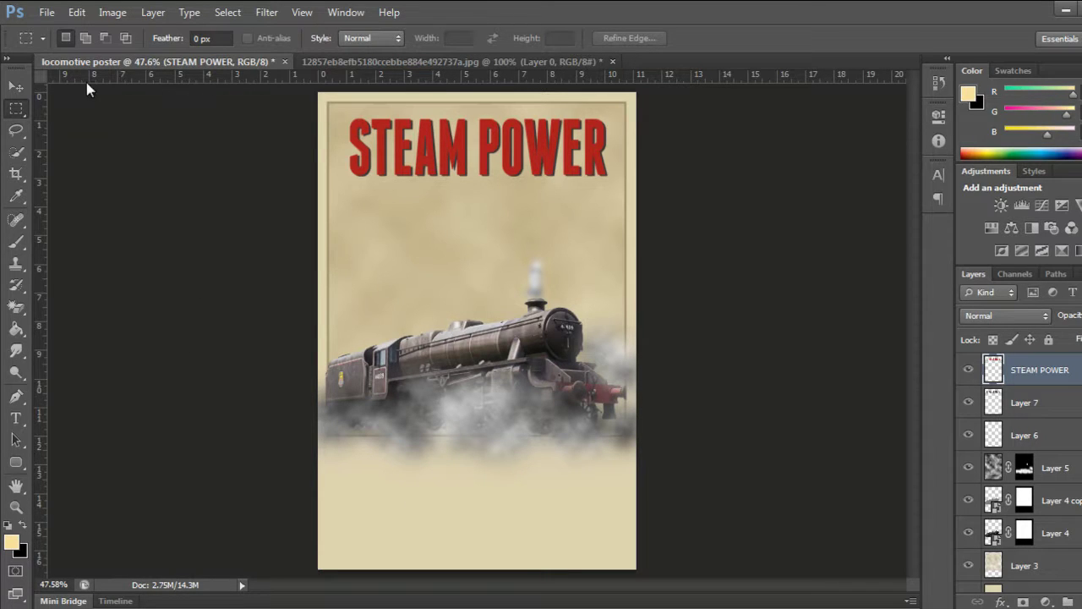
# Choose the Goudy Bookletter 1911 font with black as the text colour
pyautogui.click(16, 417)
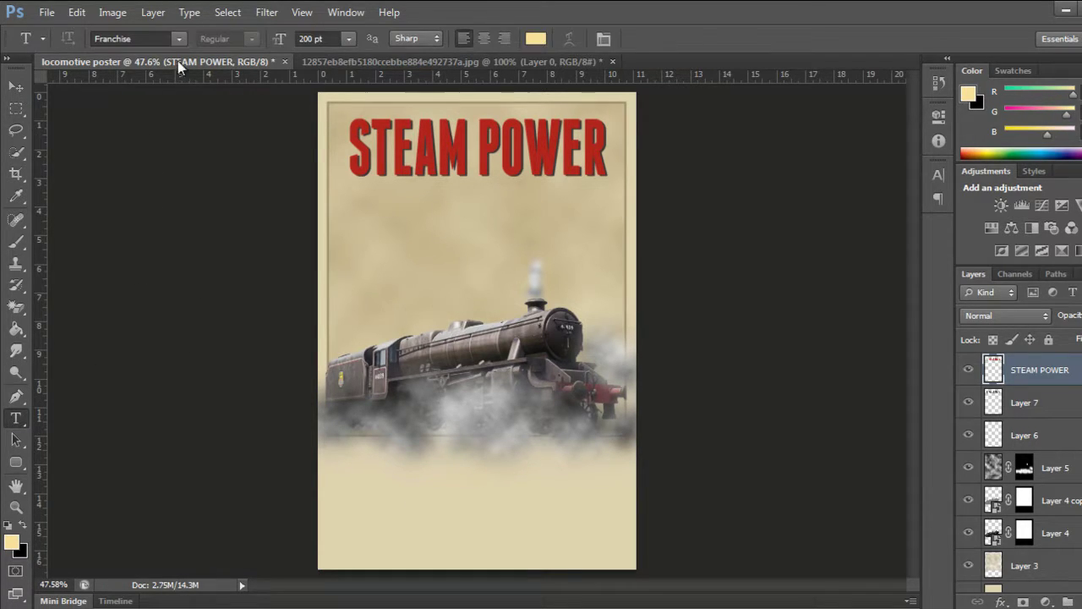
pyautogui.click(178, 39)
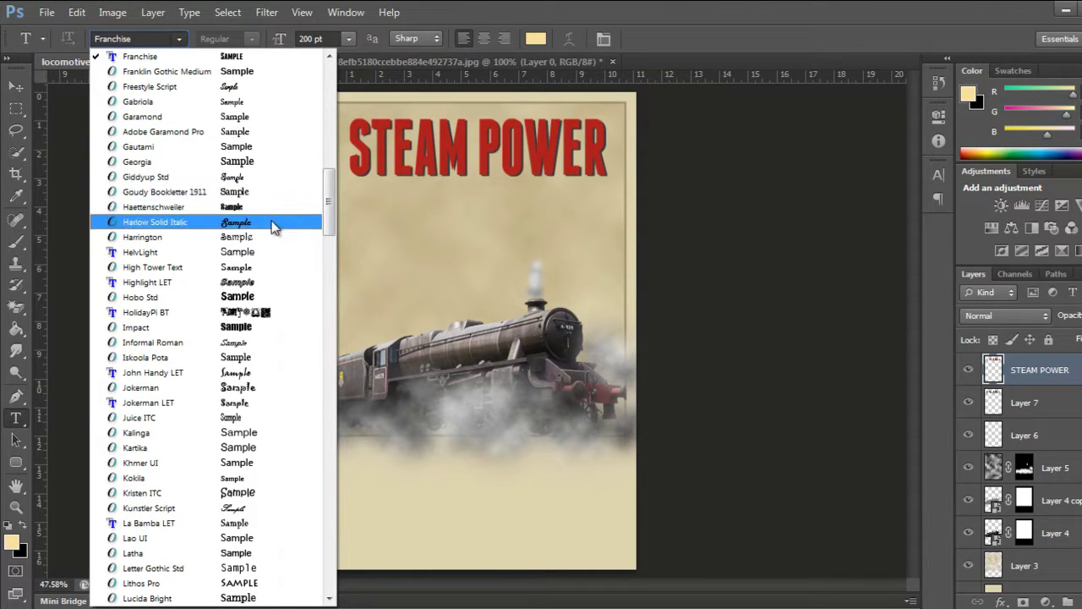
pyautogui.click(194, 192)
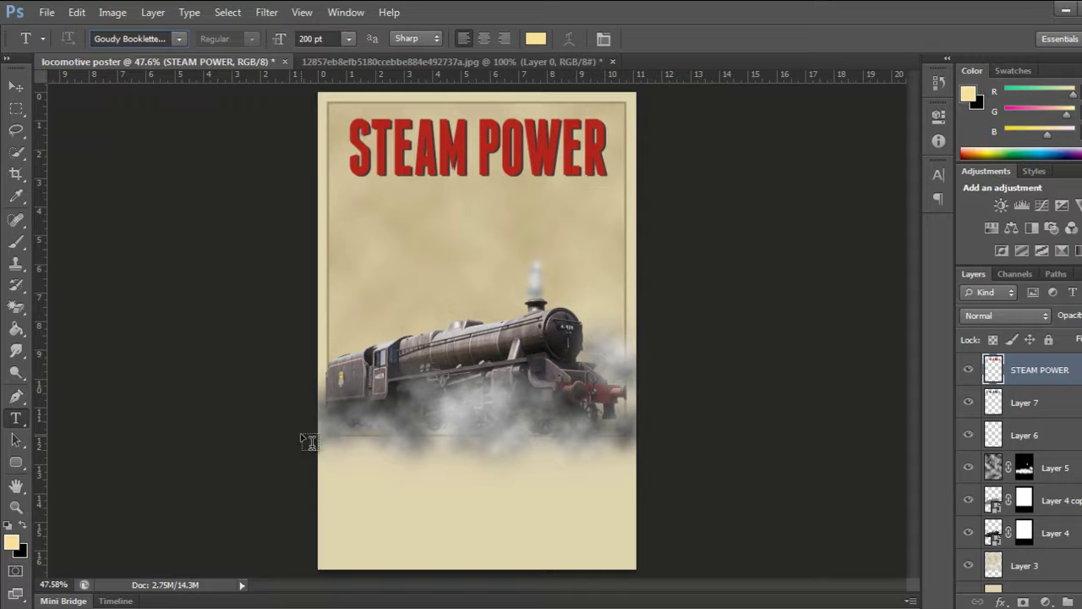
pyautogui.click(534, 38)
pyautogui.moveTo(529, 468); pyautogui.dragTo(578, 502)
pyautogui.click(696, 257)
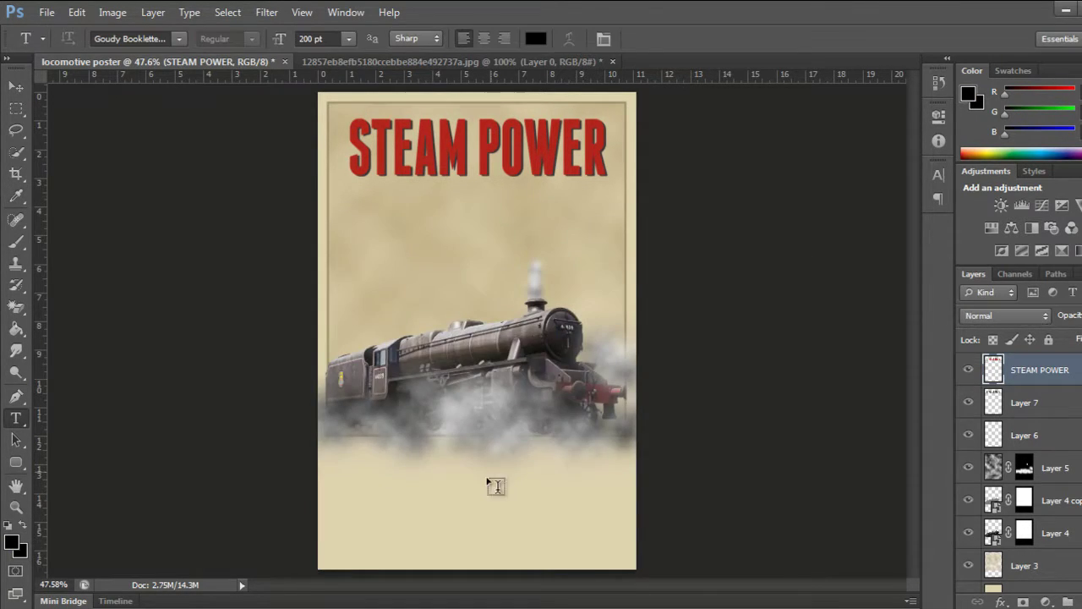
# Type 'NEW YORK' at 72 pt below the smoke
pyautogui.click(348, 494)
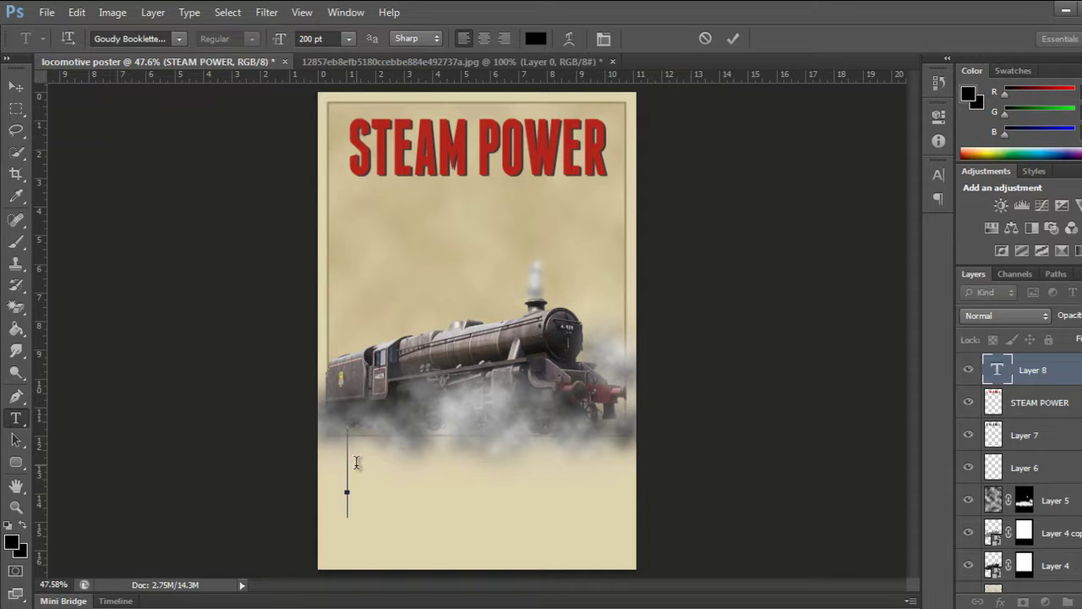
pyautogui.click(313, 37)
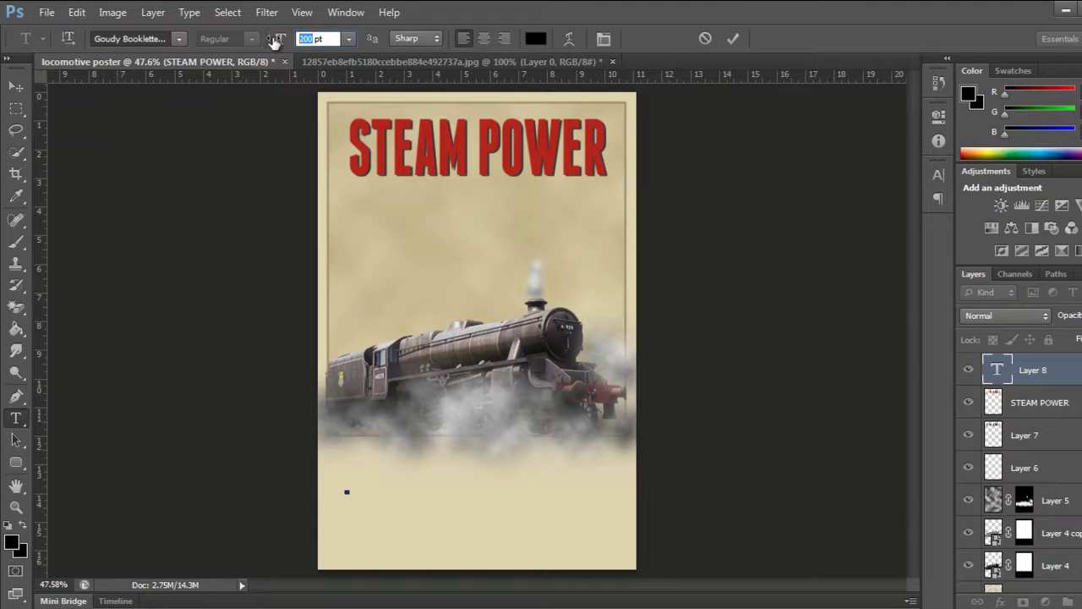
pyautogui.write('72')
pyautogui.press('Return')
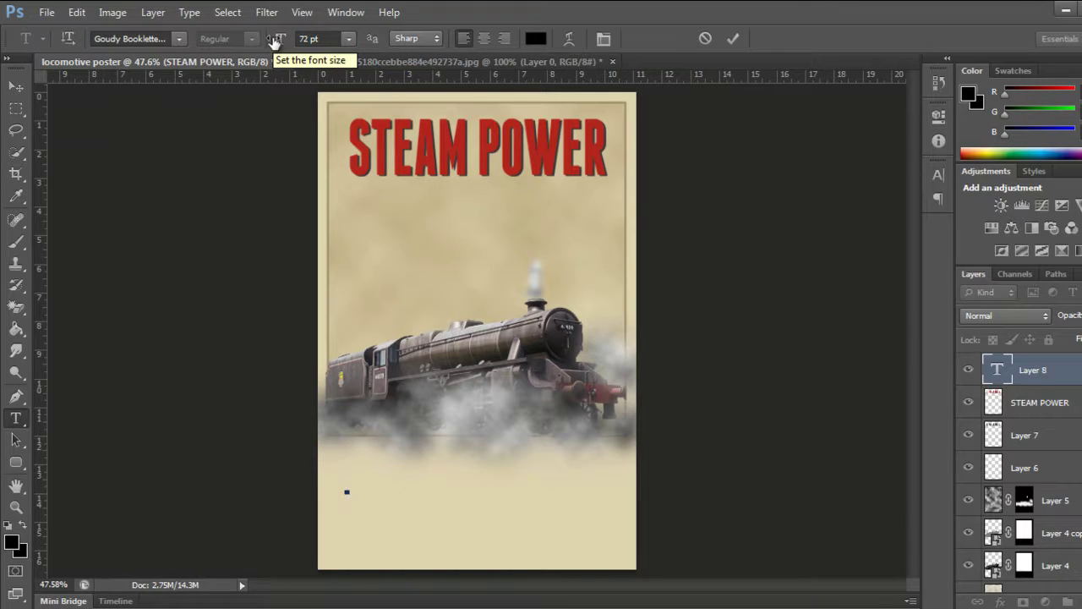
pyautogui.write('NEW  YORK')
# Resize NEW YORK to 30 pt, commit it, and start a new line beside it
pyautogui.hotkey('ctrl', 'a')
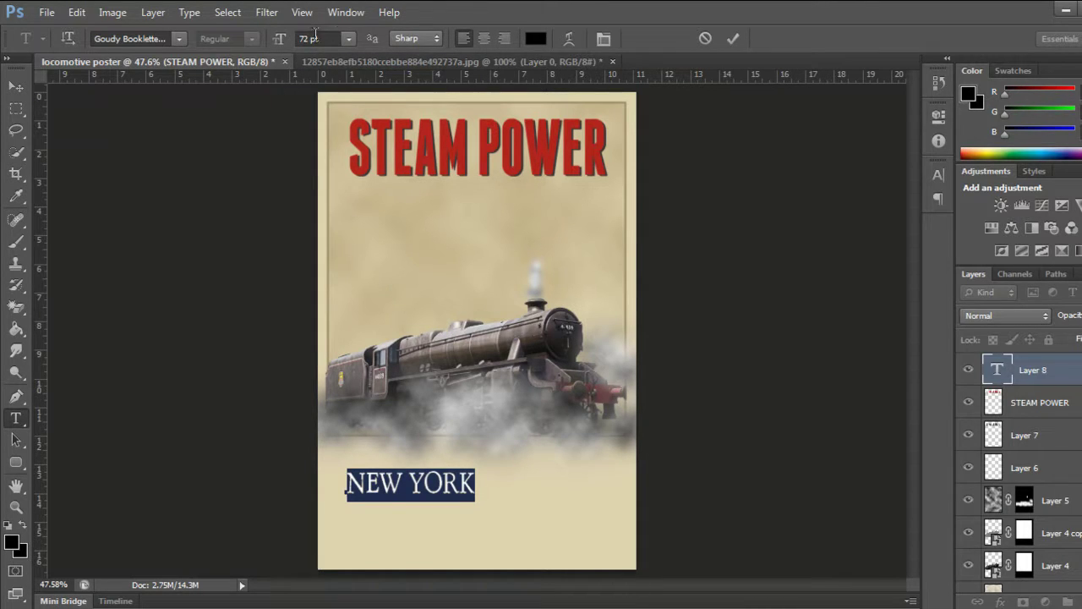
pyautogui.click(347, 43)
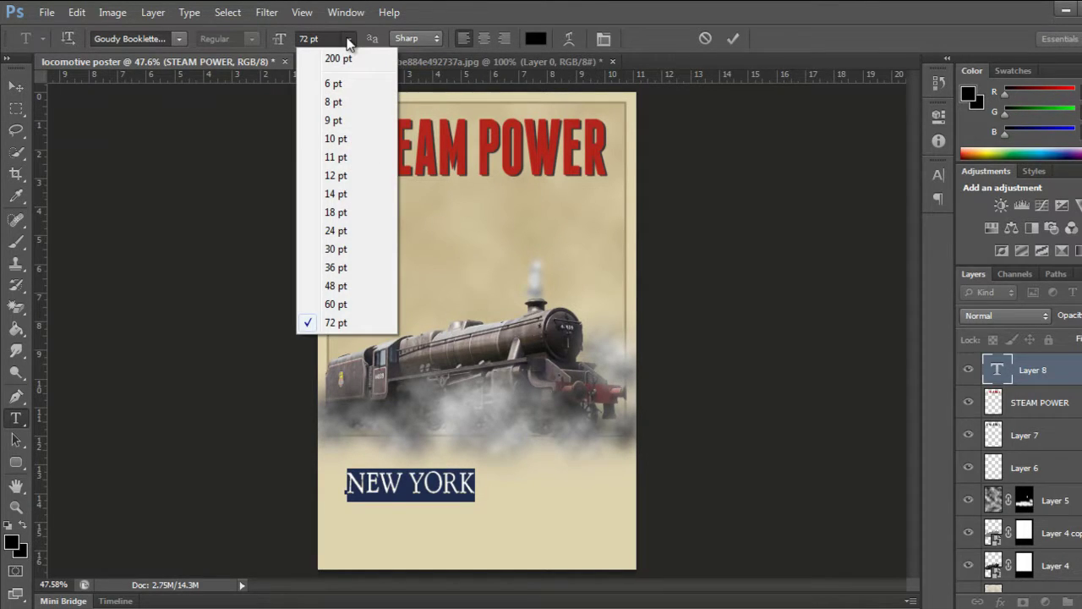
pyautogui.click(336, 251)
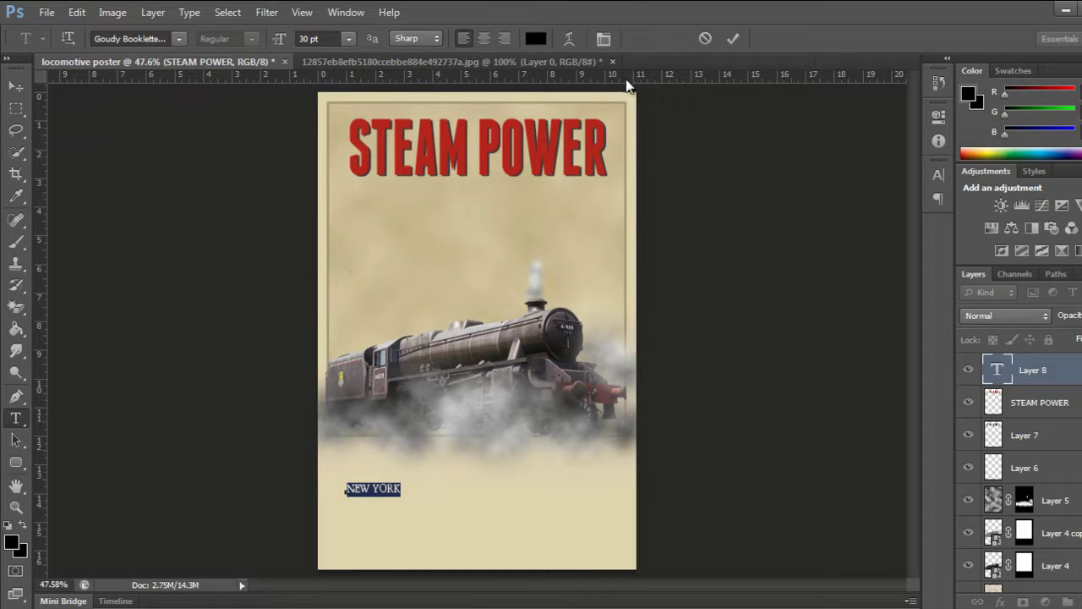
pyautogui.click(732, 38)
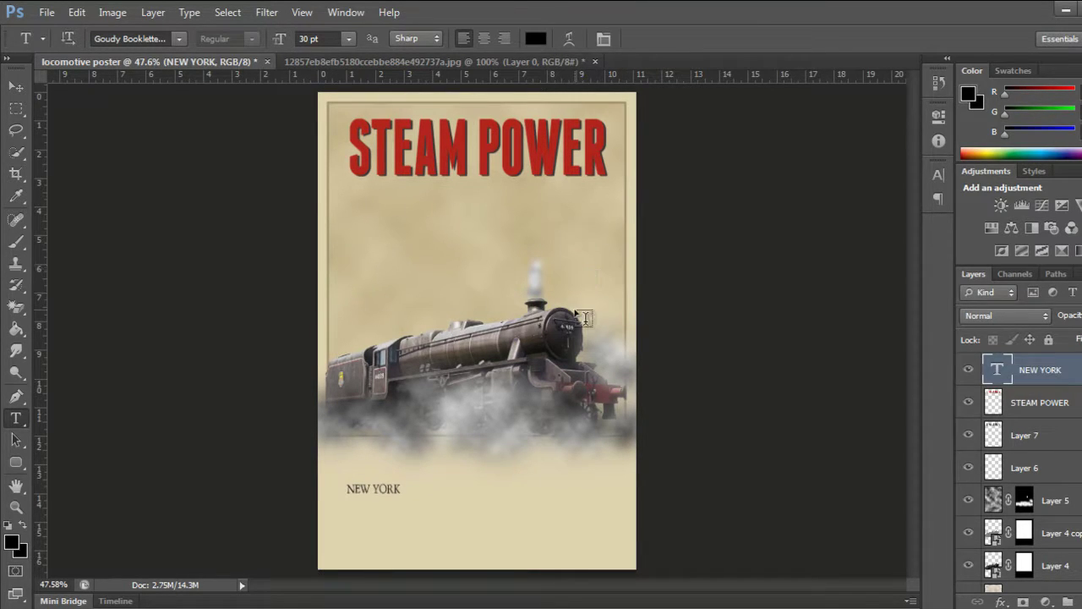
pyautogui.click(419, 491)
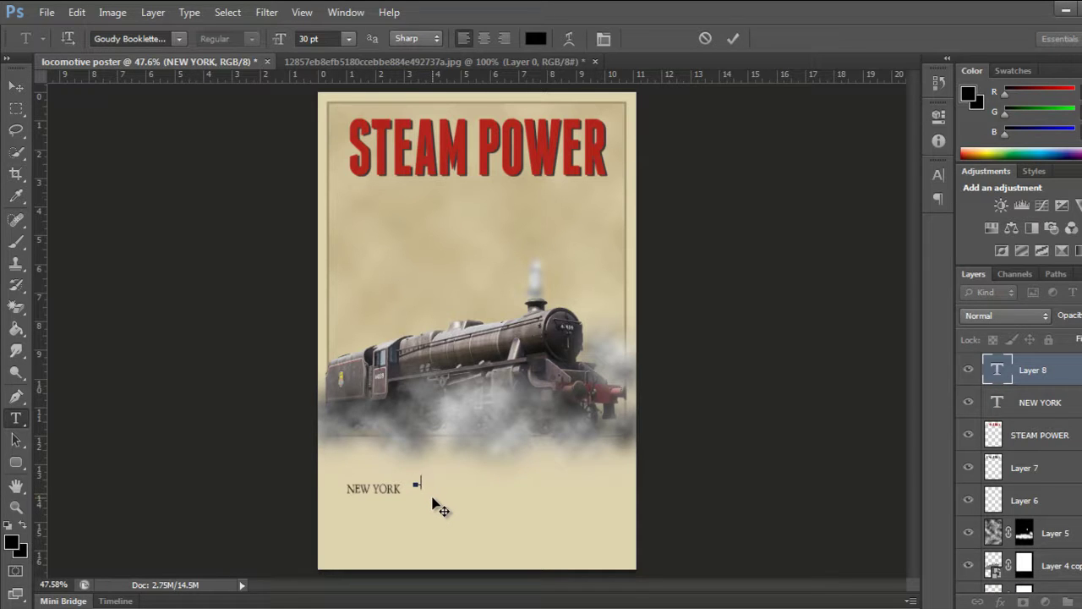
# Add PHILADELPHIA beside NEW YORK and move it level with it
pyautogui.write('PHILA')
pyautogui.write('DELPHIA')
pyautogui.click(733, 39)
pyautogui.press('v')
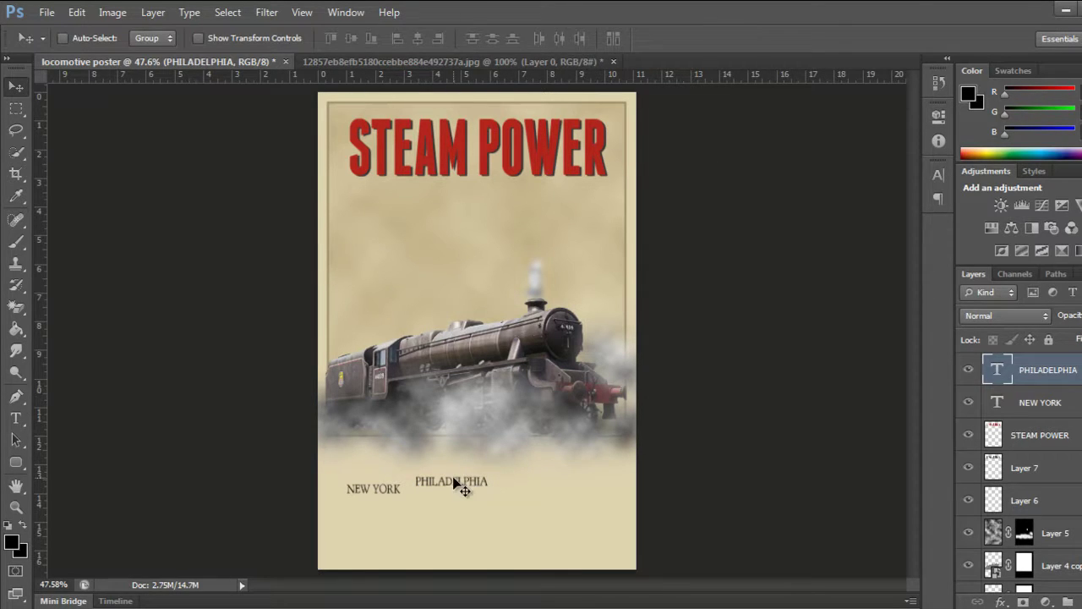
pyautogui.moveTo(462, 485); pyautogui.dragTo(452, 492)
# Add PITTSBURGH to the right of PHILADELPHIA and line it up
pyautogui.click(16, 418)
pyautogui.click(504, 486)
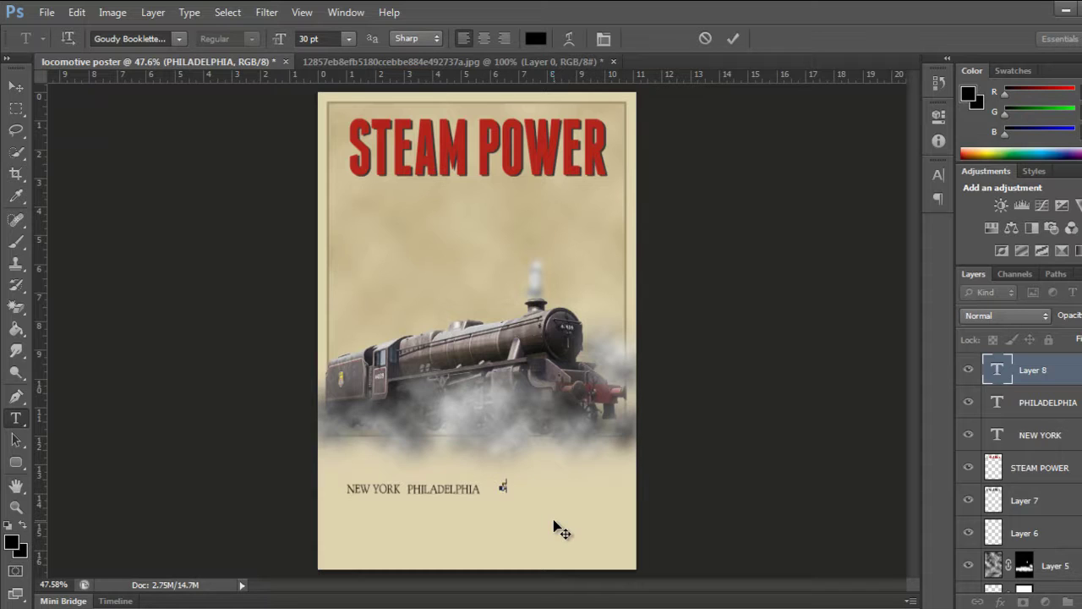
pyautogui.write('tt')
pyautogui.press('BackSpace')
pyautogui.press('BackSpace')
pyautogui.press('BackSpace')
pyautogui.press('BackSpace')
pyautogui.press('BackSpace')
pyautogui.write('PITTSBURGH')
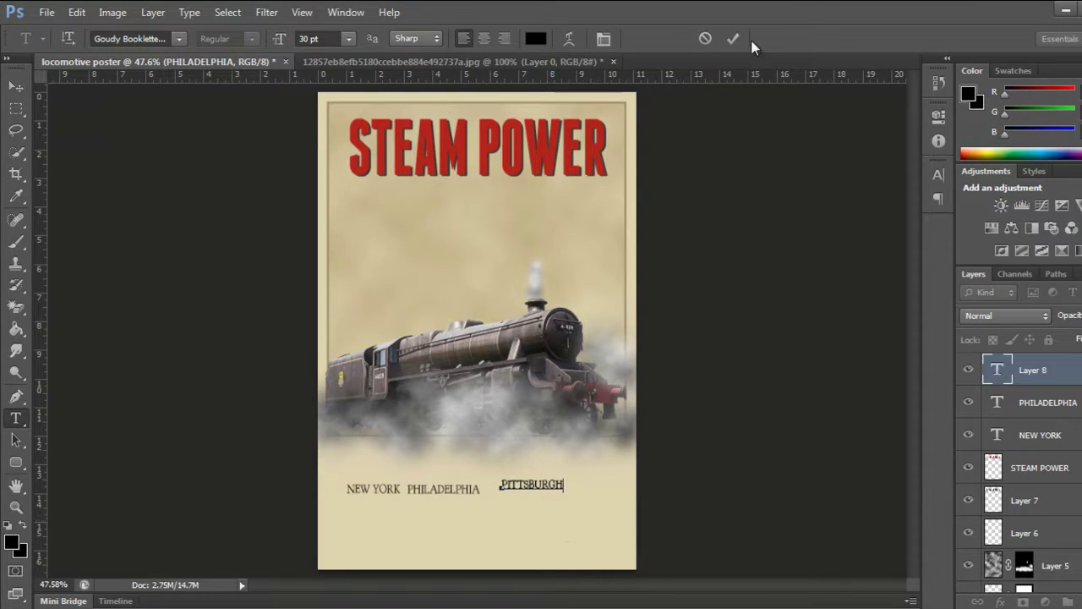
pyautogui.click(734, 38)
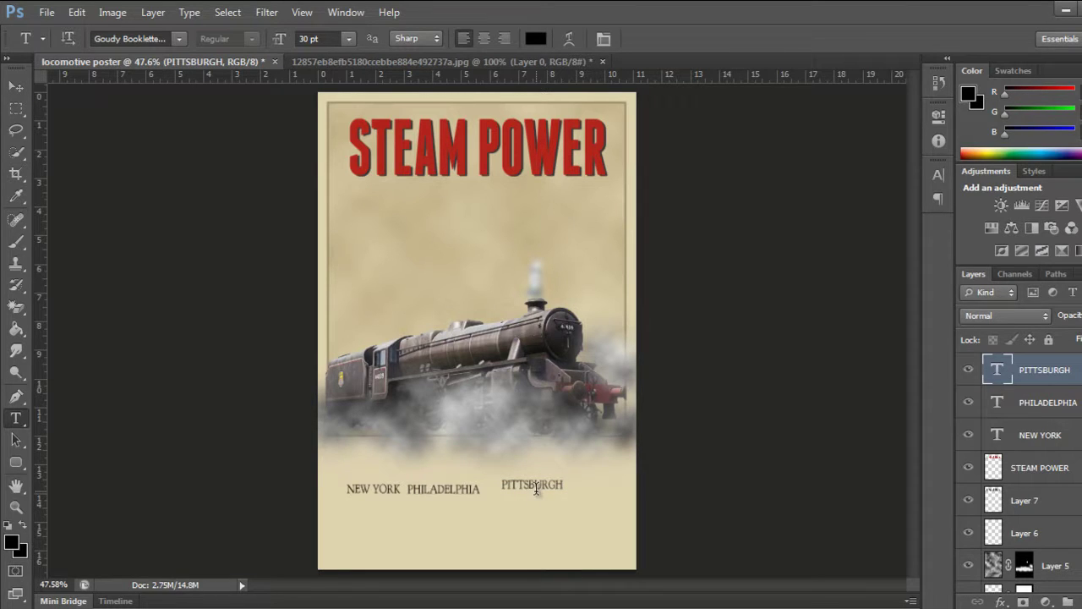
pyautogui.press('v')
pyautogui.moveTo(530, 490); pyautogui.dragTo(513, 499)
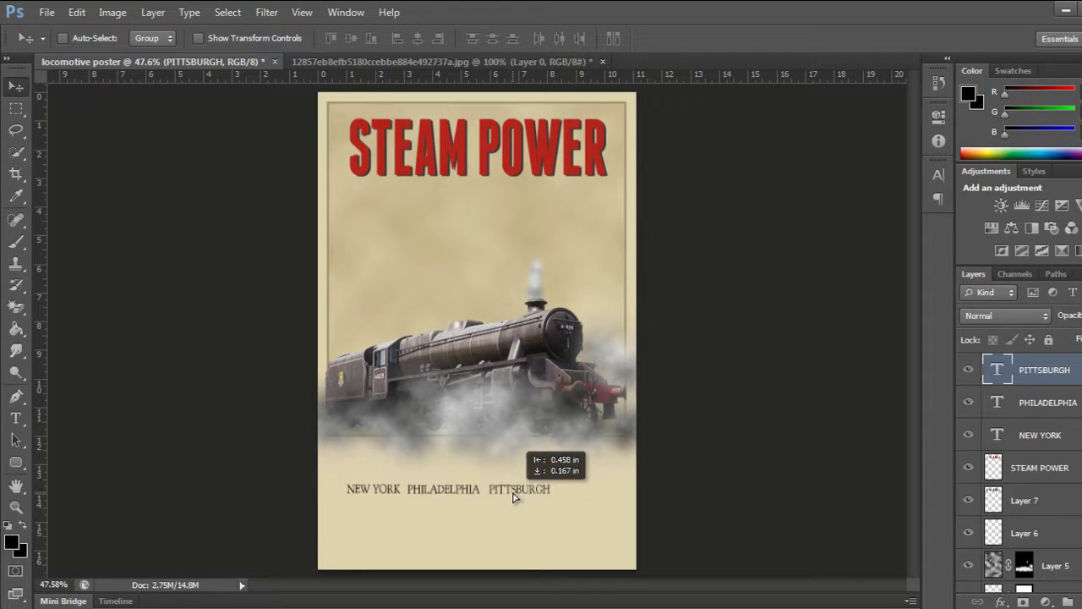
pyautogui.moveTo(514, 498); pyautogui.dragTo(524, 498)
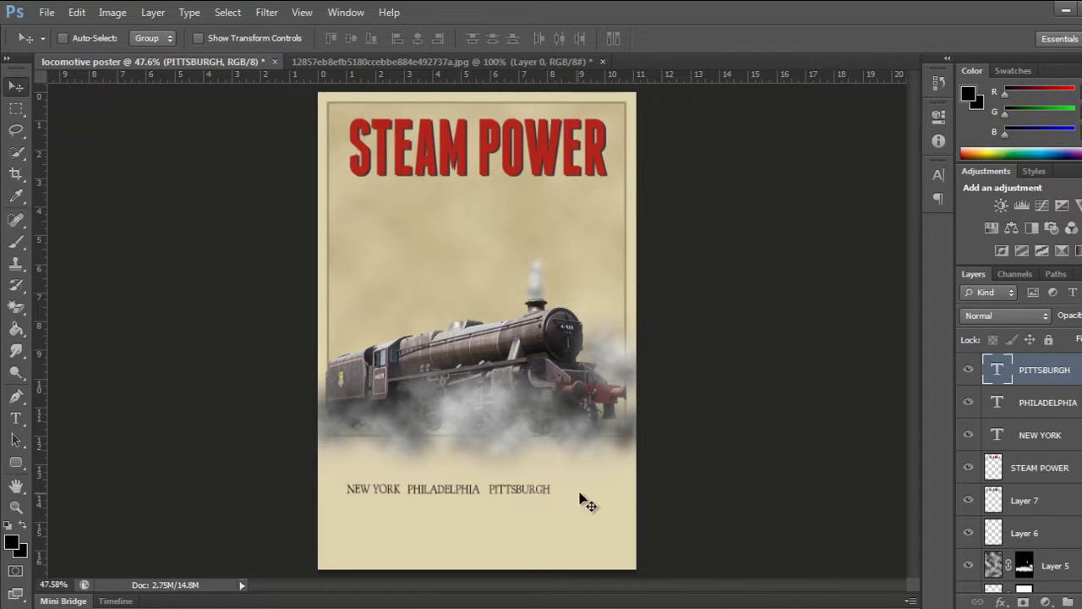
# Add BALTIMORE after PITTSBURGH and close the gap between them
pyautogui.click(17, 419)
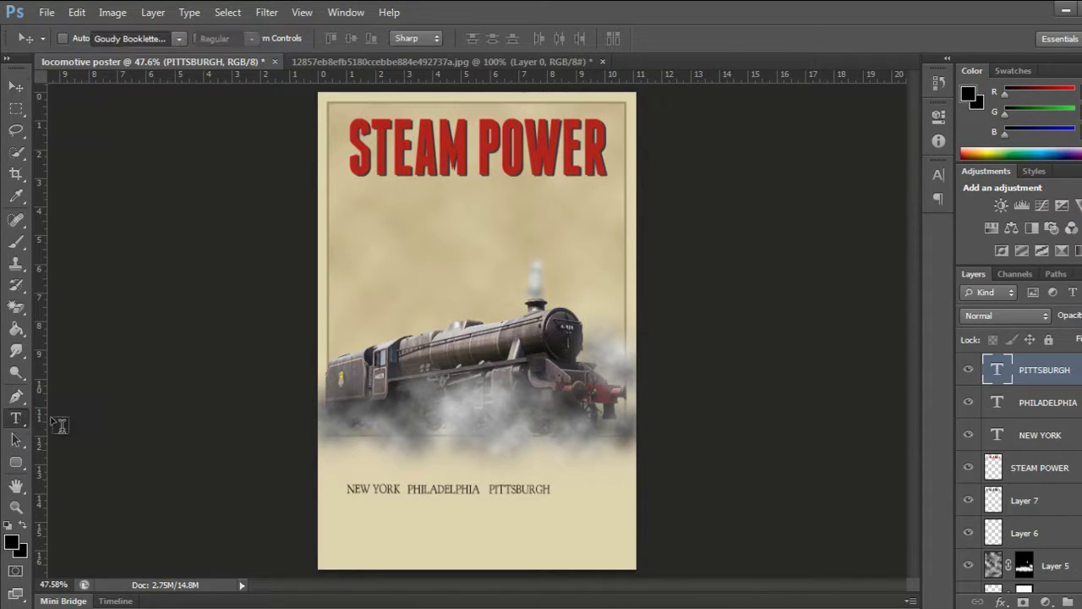
pyautogui.click(569, 477)
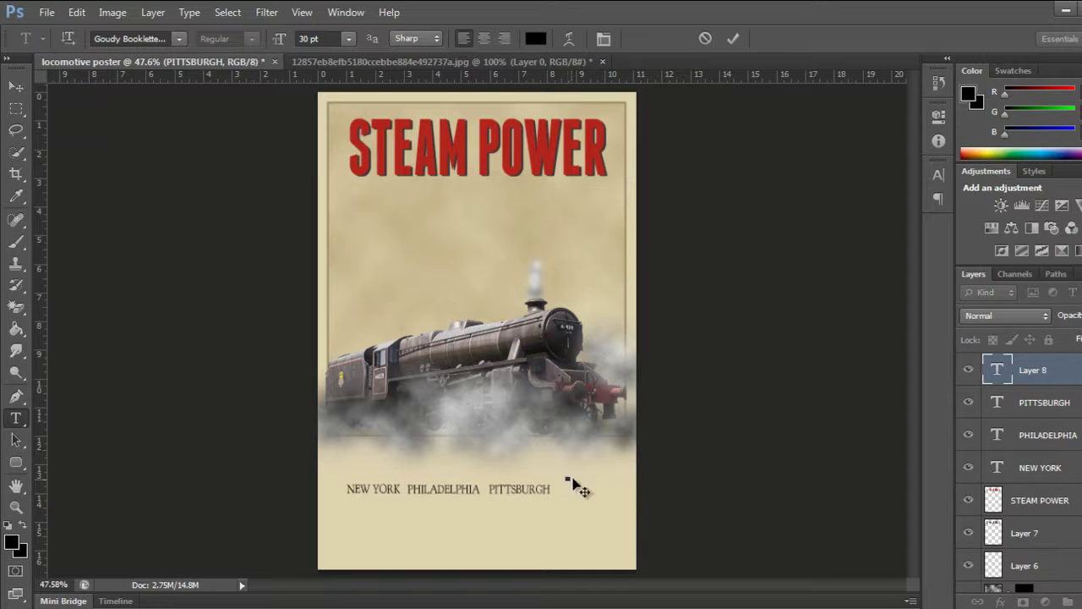
pyautogui.write('BALTIMORE')
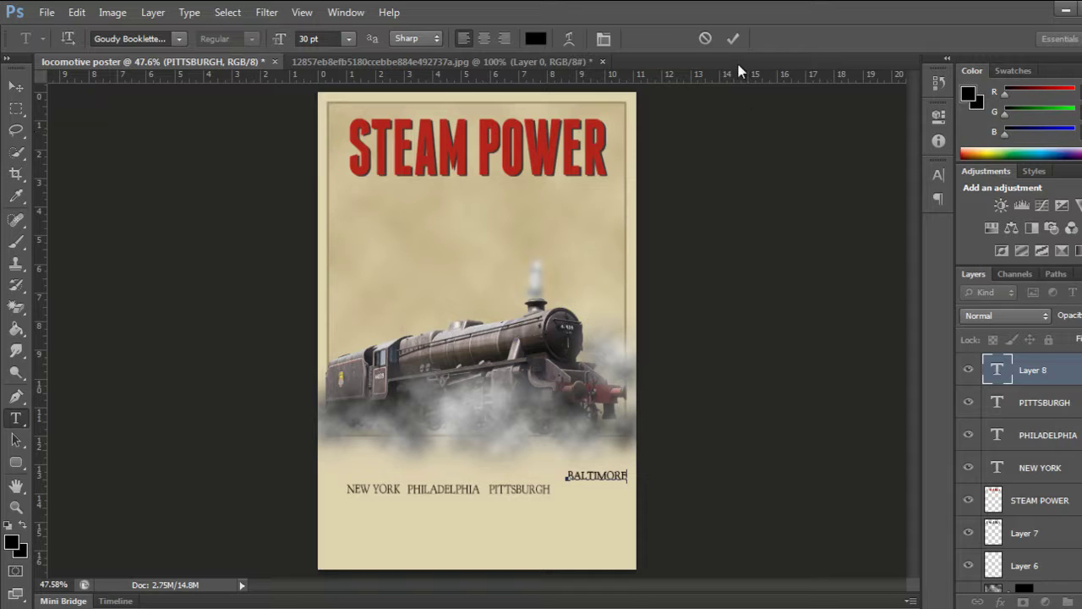
pyautogui.click(739, 35)
pyautogui.press('v')
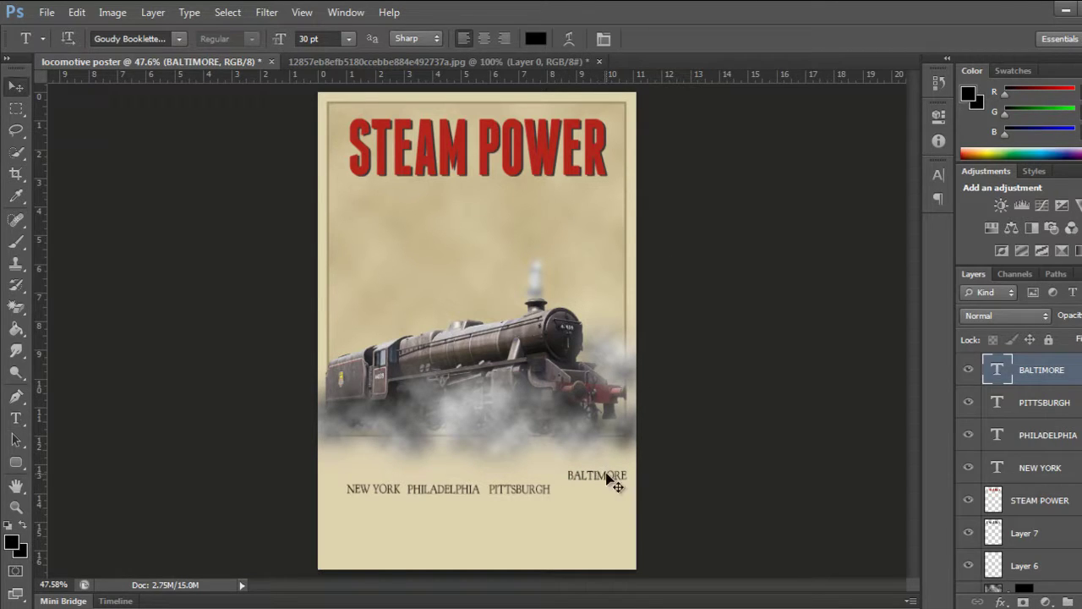
pyautogui.moveTo(601, 479); pyautogui.dragTo(594, 495)
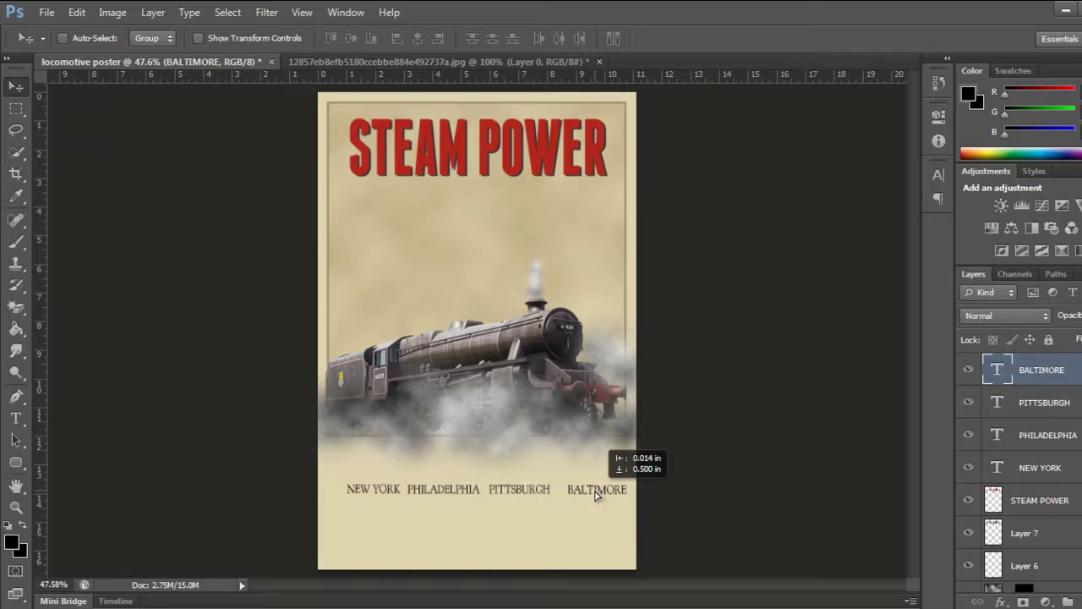
pyautogui.moveTo(595, 495); pyautogui.dragTo(586, 495)
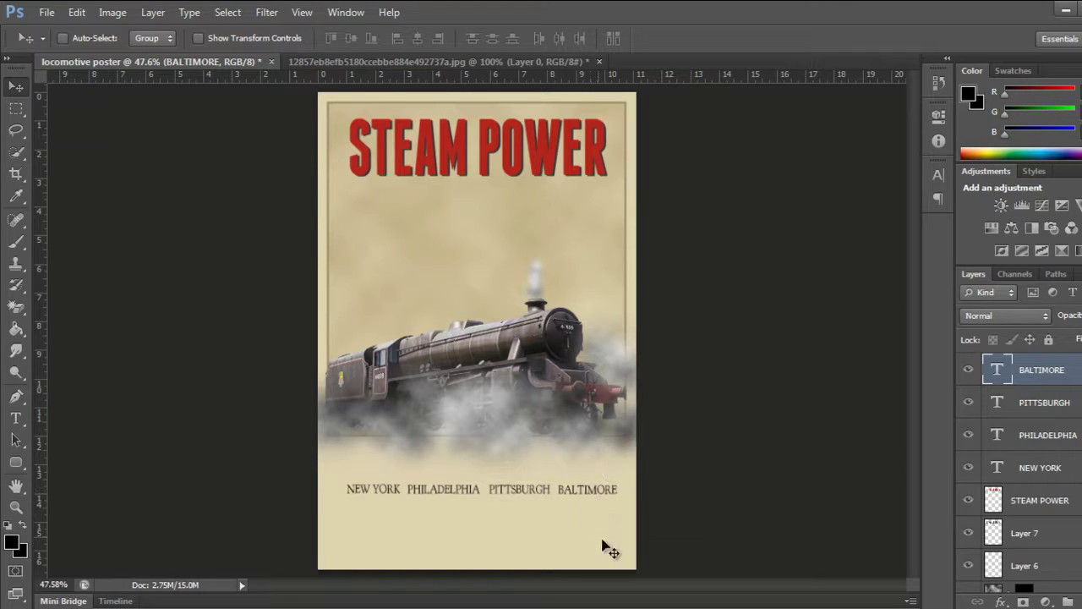
# Nudge all four city names left together, then start a line below NEW YORK
pyautogui.keyDown('shift'); pyautogui.click(1069, 478); pyautogui.keyUp('shift')
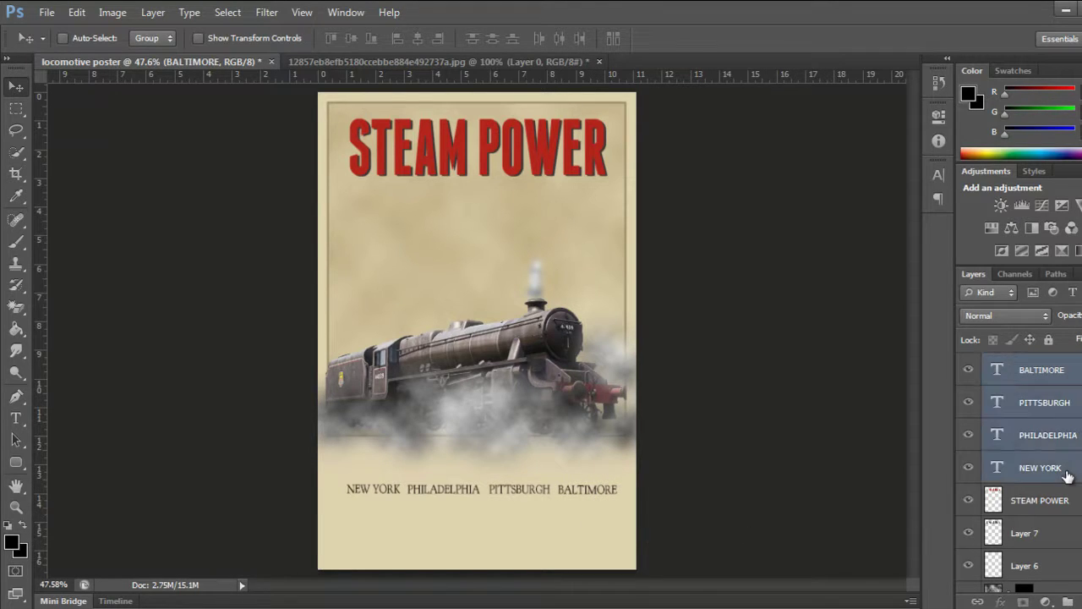
pyautogui.press('Left')
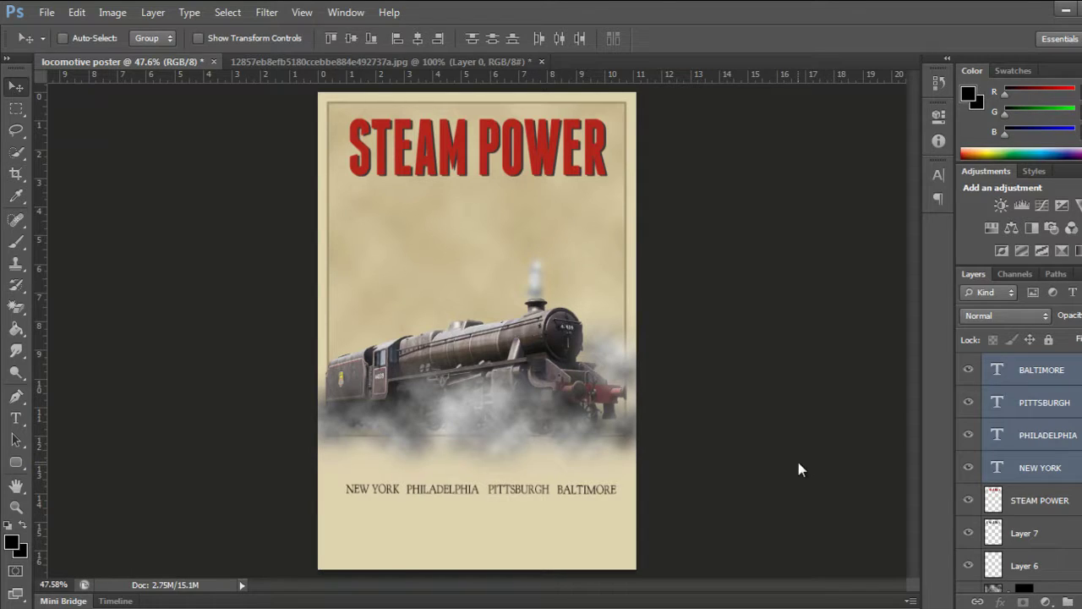
pyautogui.press('Left')
pyautogui.press('Left')
pyautogui.press('Left')
pyautogui.press('Left')
pyautogui.press('Left')
pyautogui.press('Left')
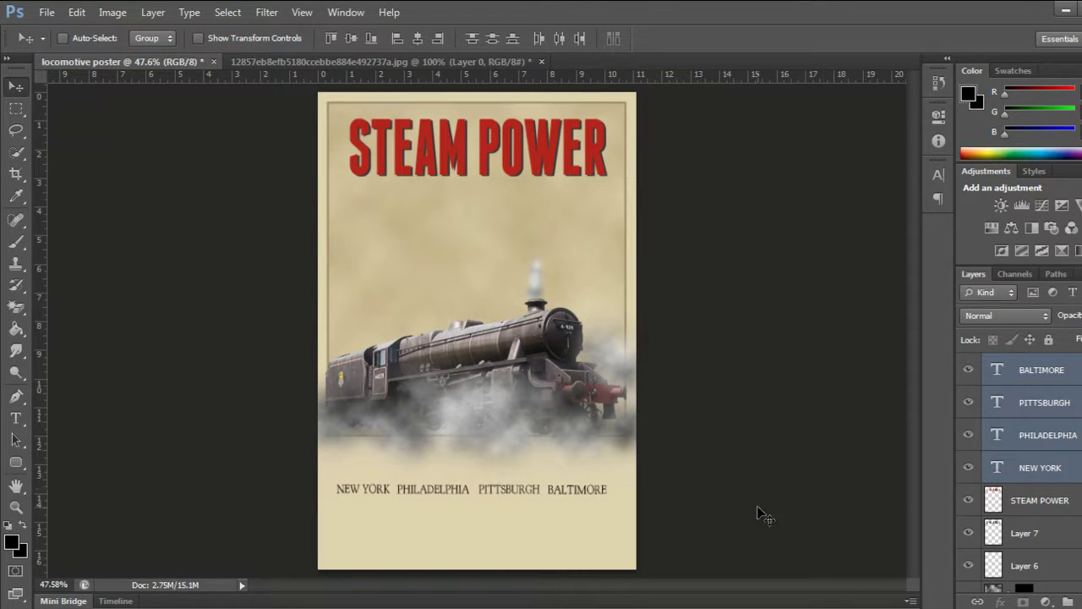
pyautogui.click(1064, 370)
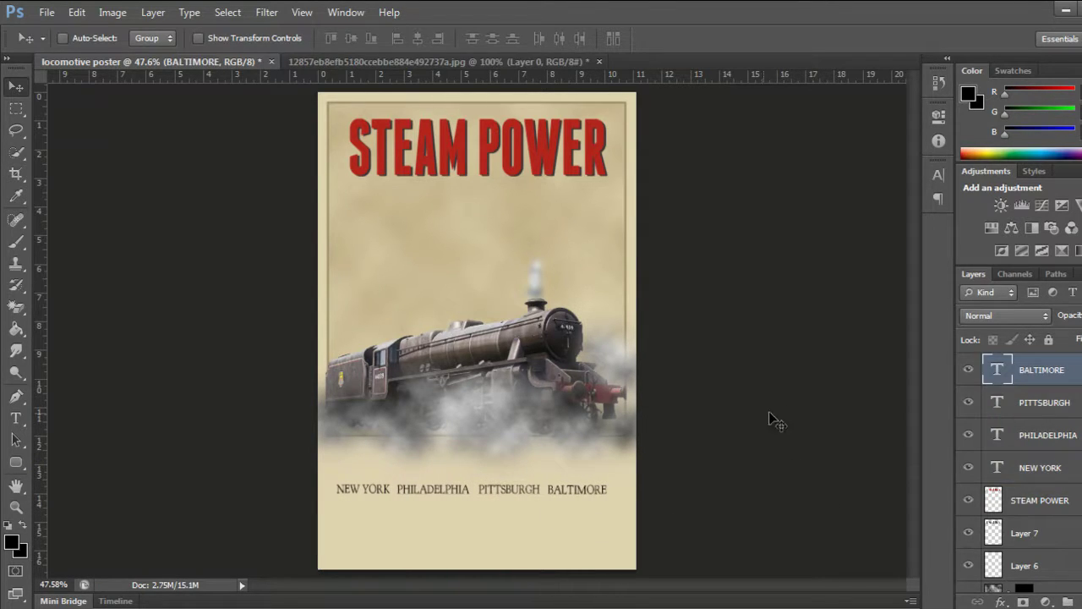
pyautogui.click(16, 418)
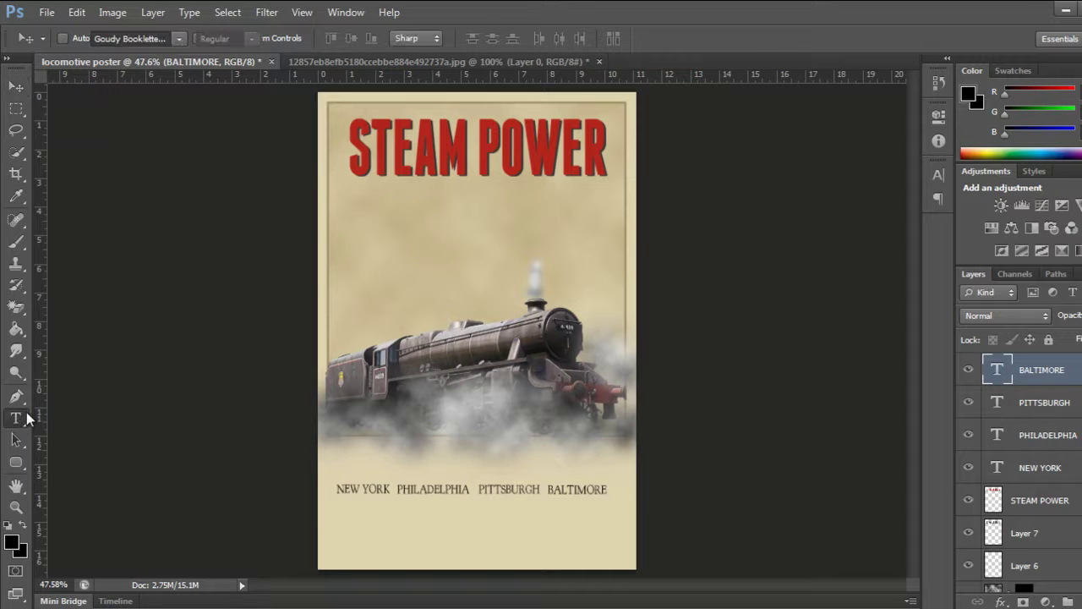
pyautogui.click(340, 507)
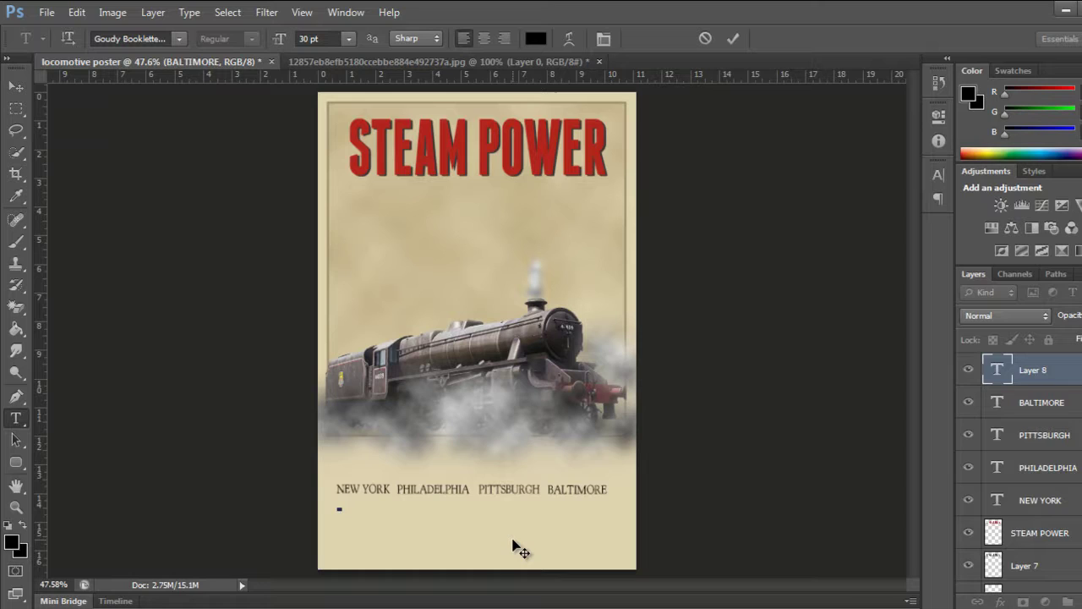
# Add WASHINGTON DC below the first row and nudge it into place
pyautogui.write('WAS')
pyautogui.write('HINGTON DC')
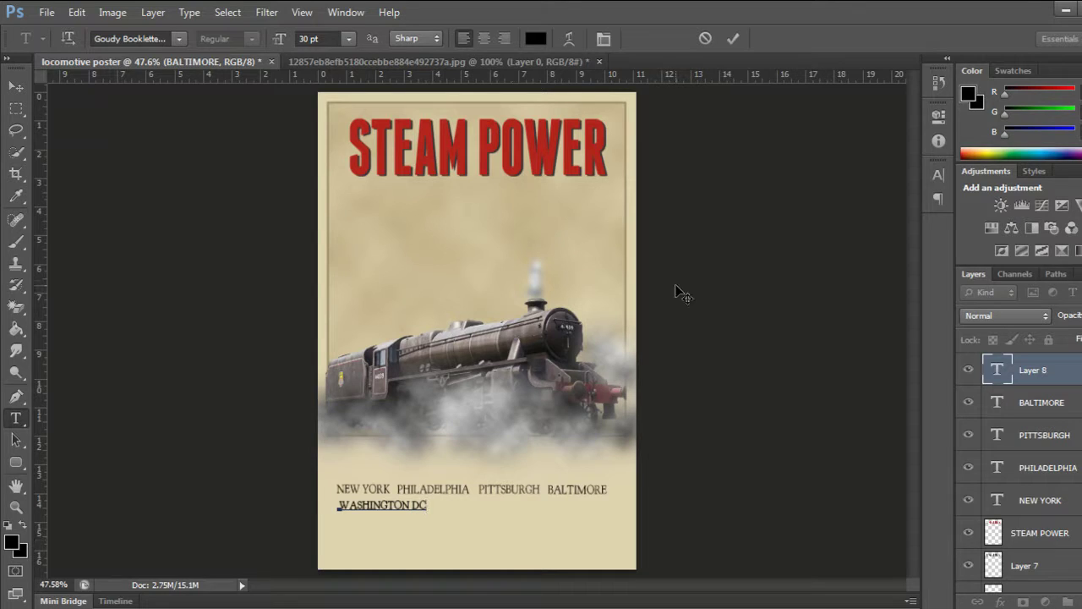
pyautogui.click(733, 38)
pyautogui.press('v')
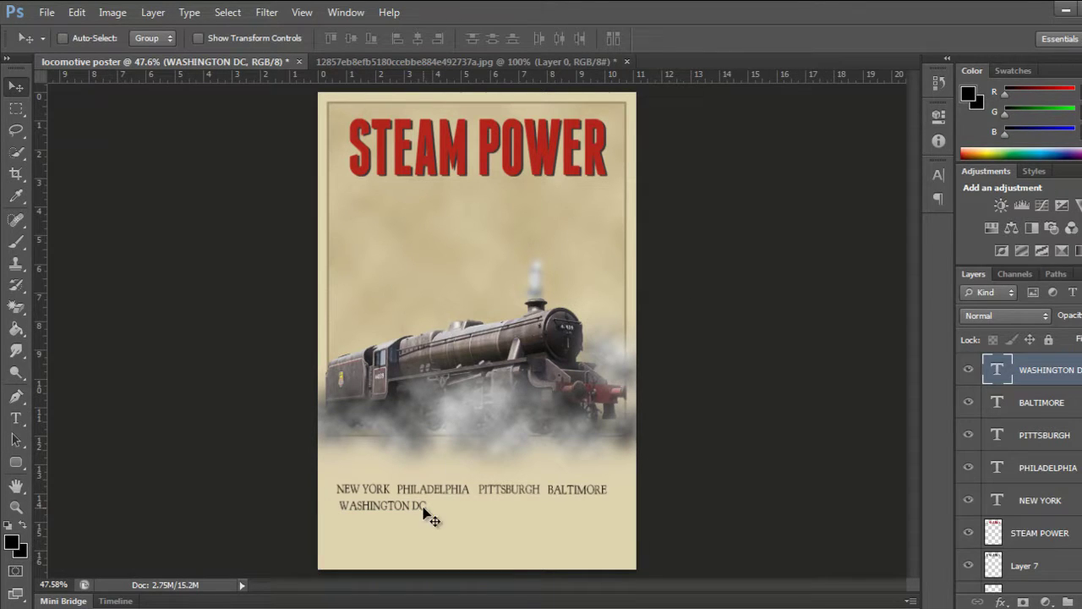
pyautogui.moveTo(394, 510); pyautogui.dragTo(398, 513)
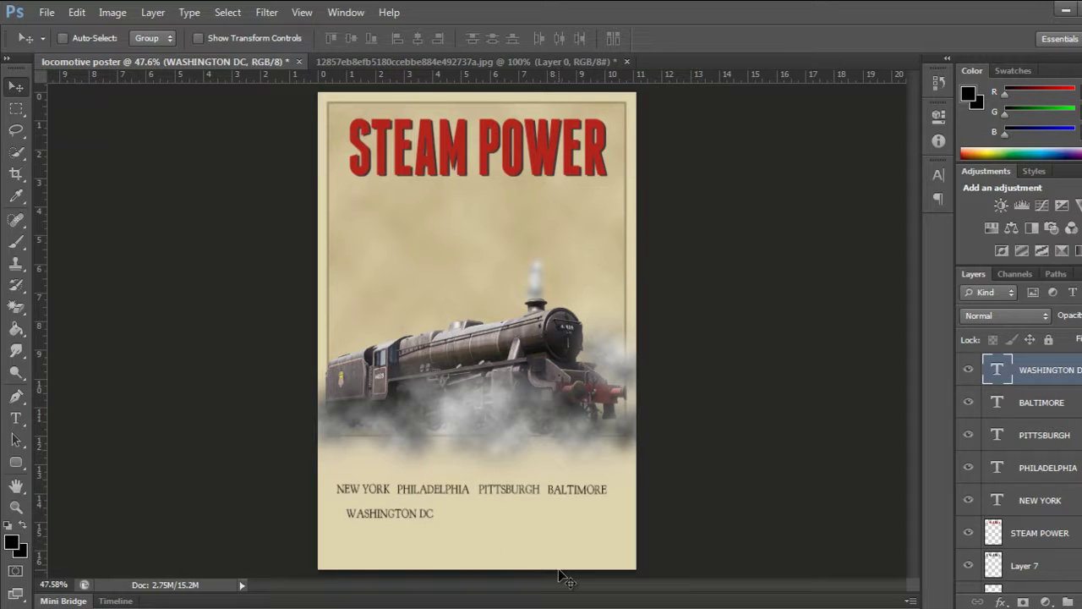
pyautogui.press('Left')
pyautogui.press('Left')
pyautogui.press('Left')
pyautogui.press('Up')
pyautogui.press('Up')
pyautogui.press('Up')
pyautogui.press('Up')
pyautogui.press('Up')
pyautogui.press('Up')
pyautogui.press('Left')
pyautogui.press('Left')
pyautogui.press('Left')
pyautogui.press('Up')
pyautogui.press('Up')
pyautogui.press('Up')
pyautogui.press('Left')
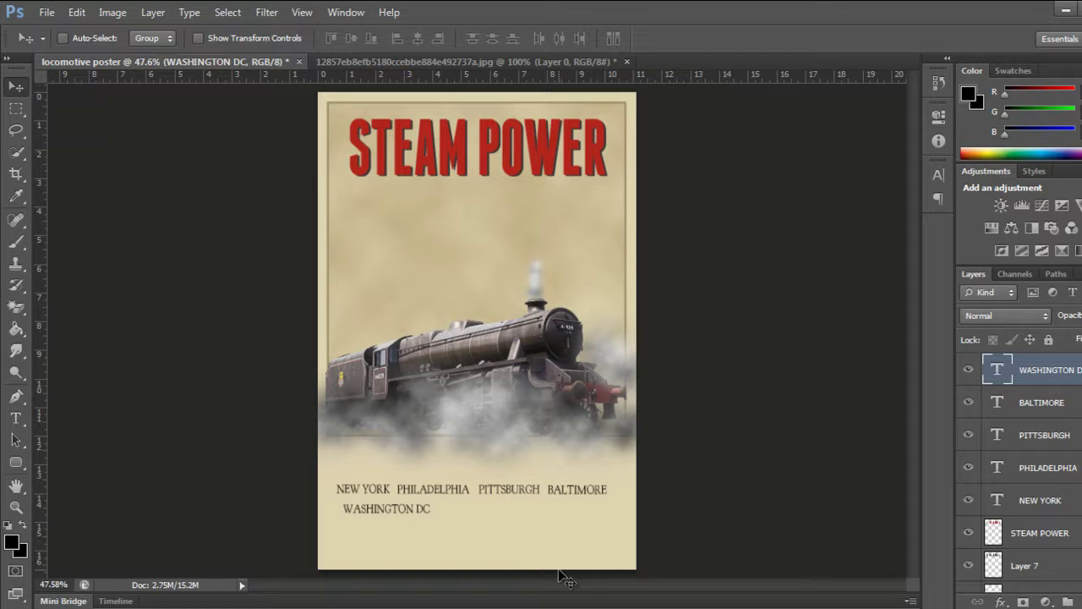
# Add CLEVELAND beside WASHINGTON DC and position it
pyautogui.click(15, 418)
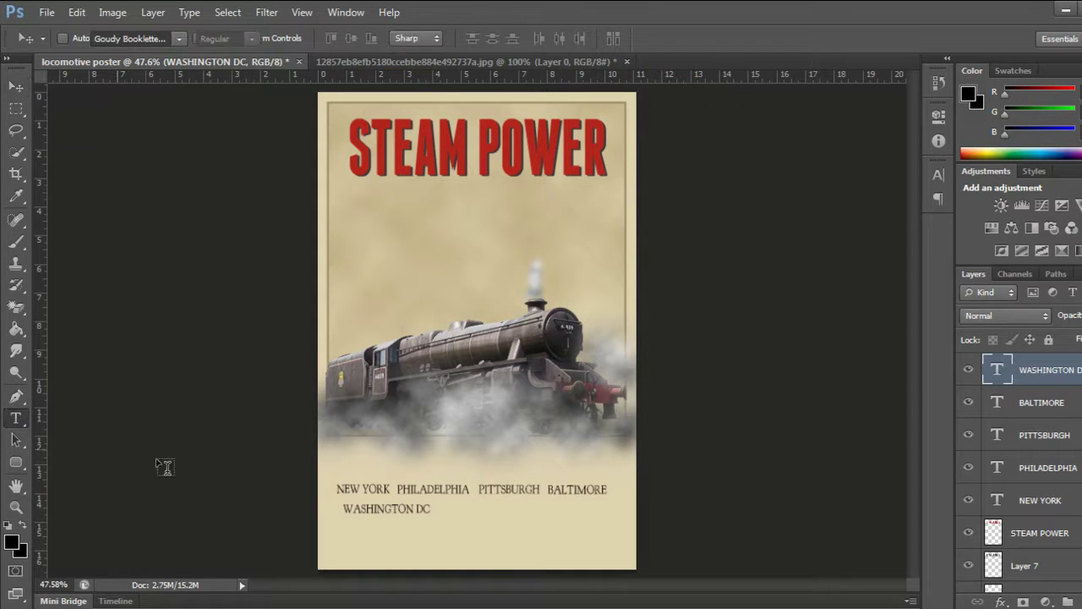
pyautogui.click(456, 507)
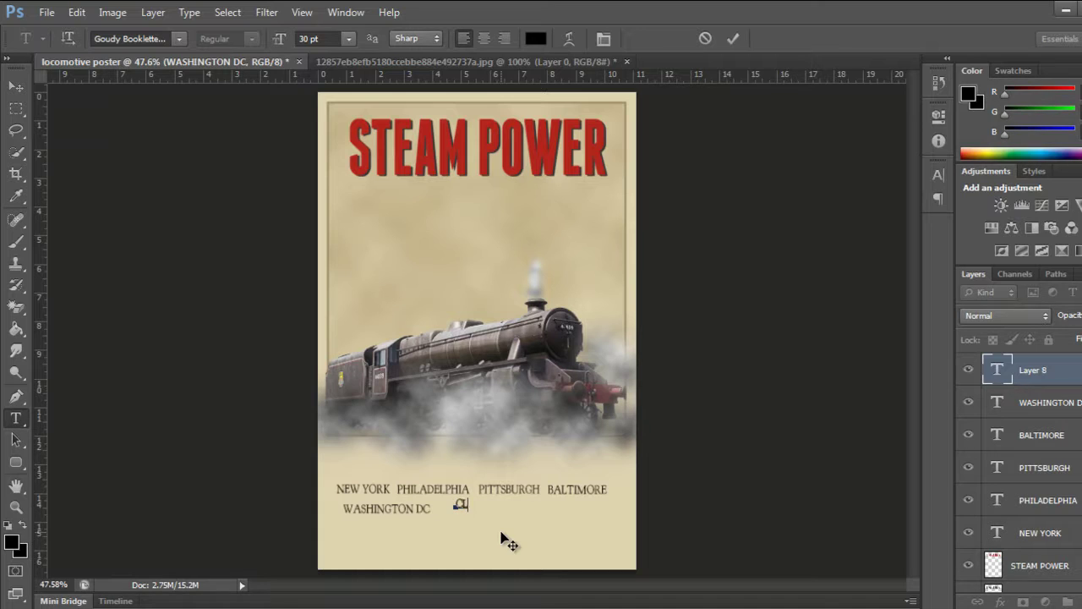
pyautogui.write('EVELAND')
pyautogui.click(733, 38)
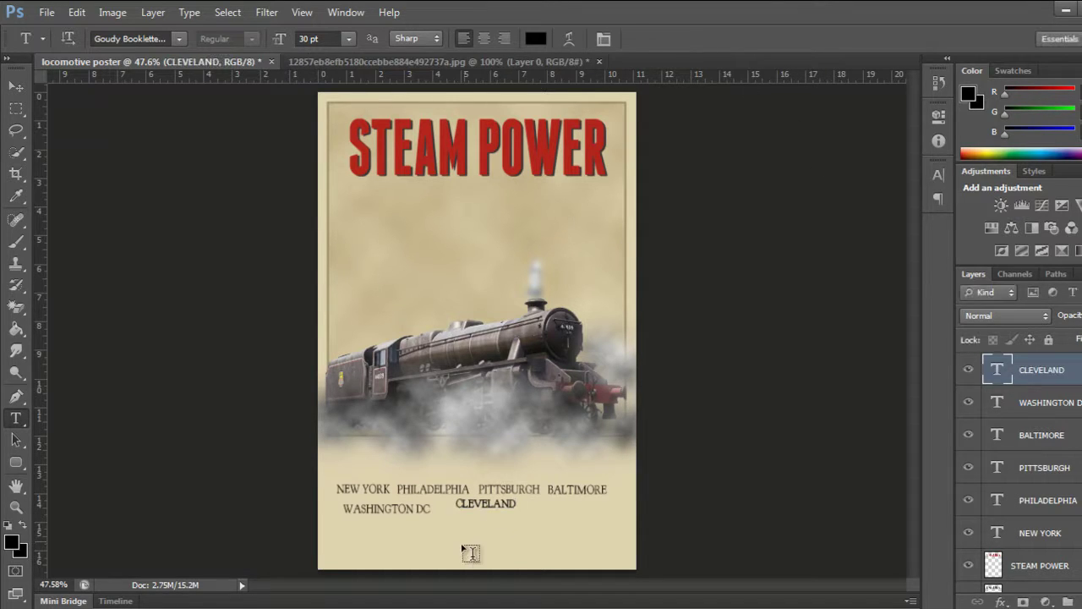
pyautogui.press('v')
pyautogui.moveTo(488, 506); pyautogui.dragTo(476, 511)
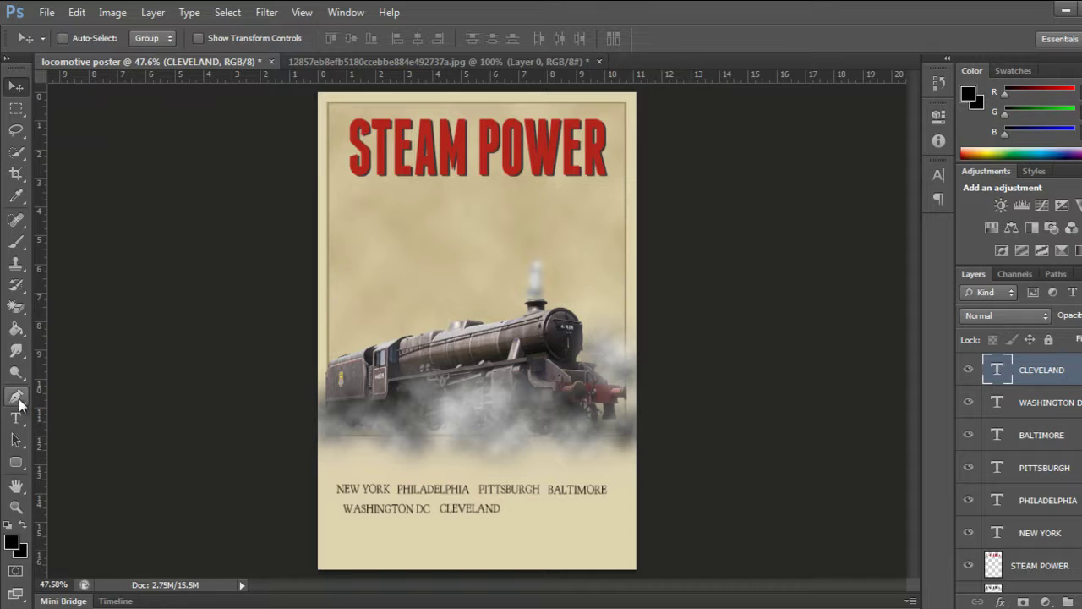
pyautogui.click(16, 418)
pyautogui.click(521, 503)
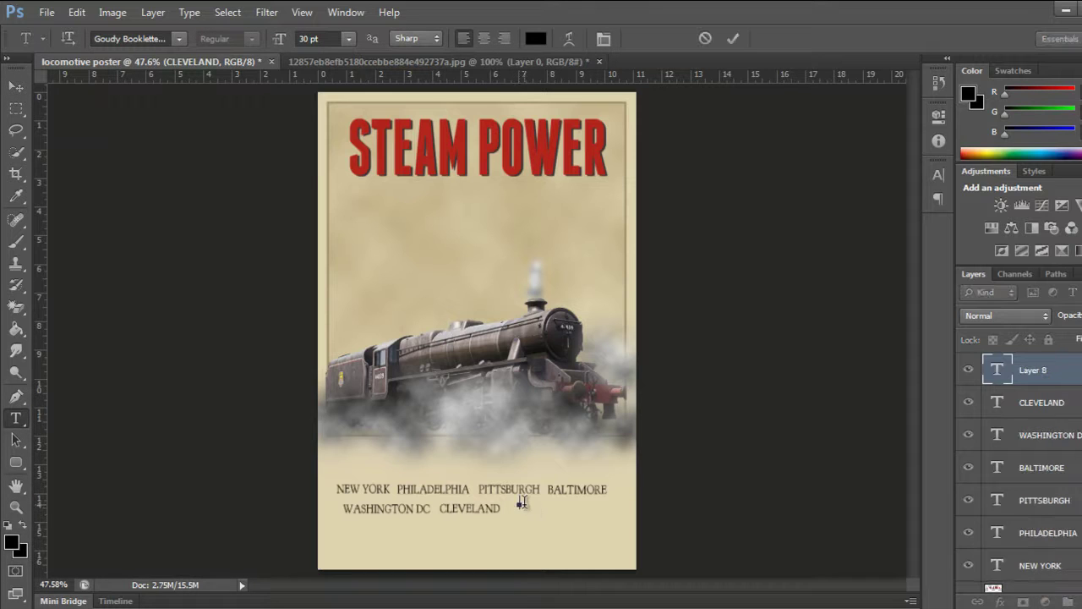
# Add CHICAGO and move it beside CLEVELAND on the second line
pyautogui.write('CHICAGO')
pyautogui.click(732, 38)
pyautogui.press('v')
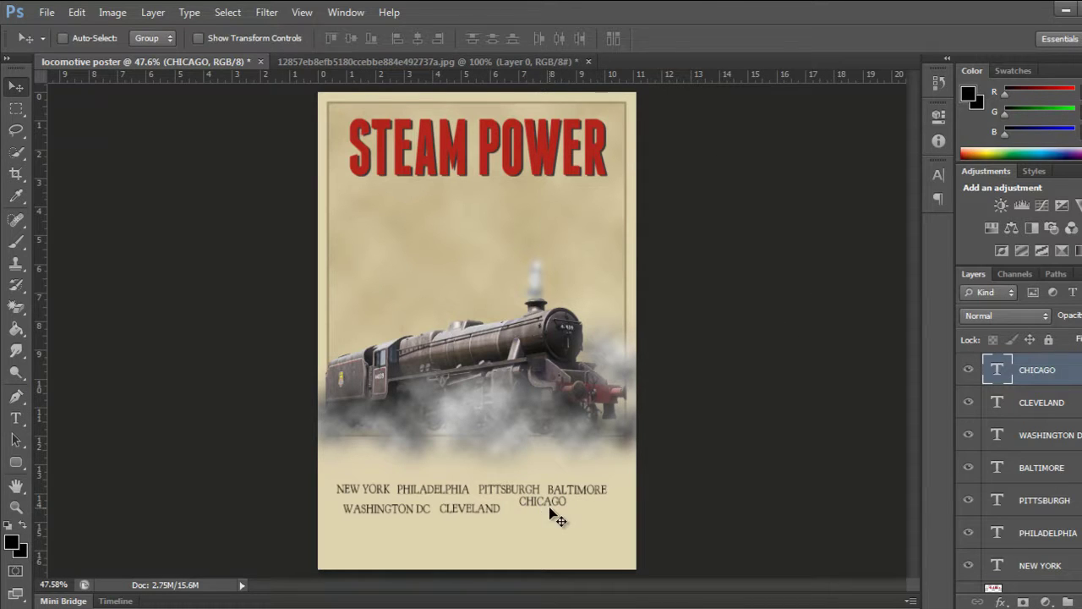
pyautogui.moveTo(550, 505); pyautogui.dragTo(539, 513)
# Add ST.LOUIS after CHICAGO and line it up
pyautogui.click(15, 418)
pyautogui.click(570, 507)
pyautogui.write('St')
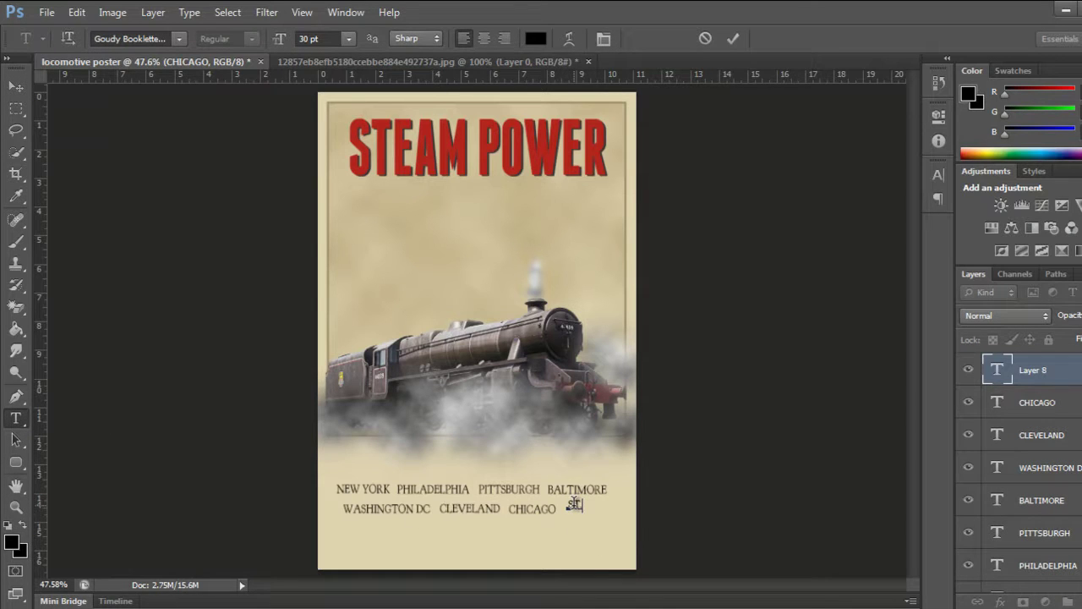
pyautogui.write('LO')
pyautogui.write('UIS')
pyautogui.click(732, 38)
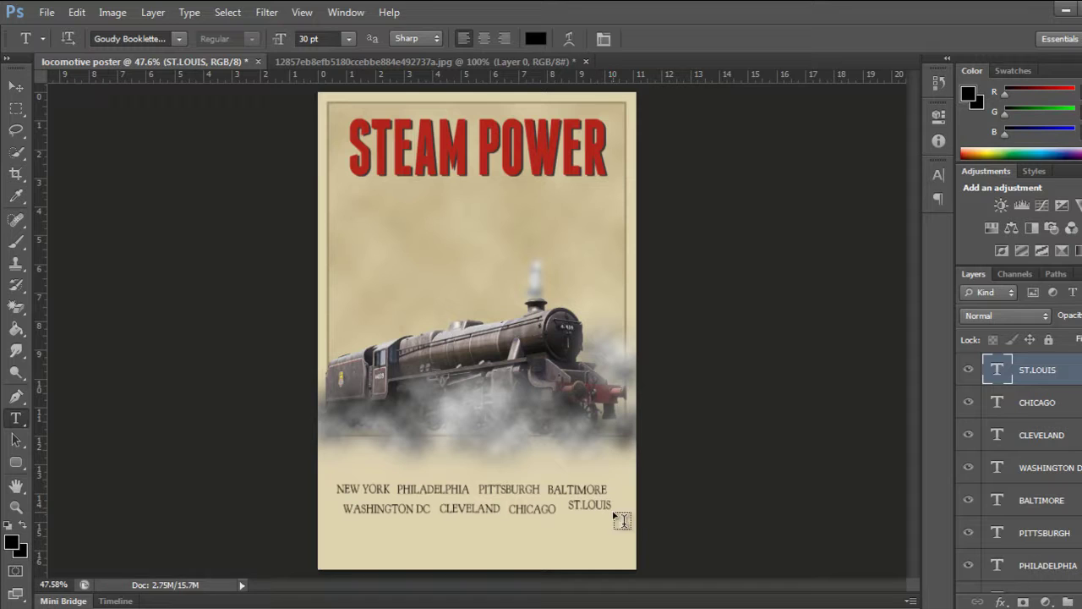
pyautogui.press('v')
pyautogui.moveTo(600, 506); pyautogui.dragTo(595, 510)
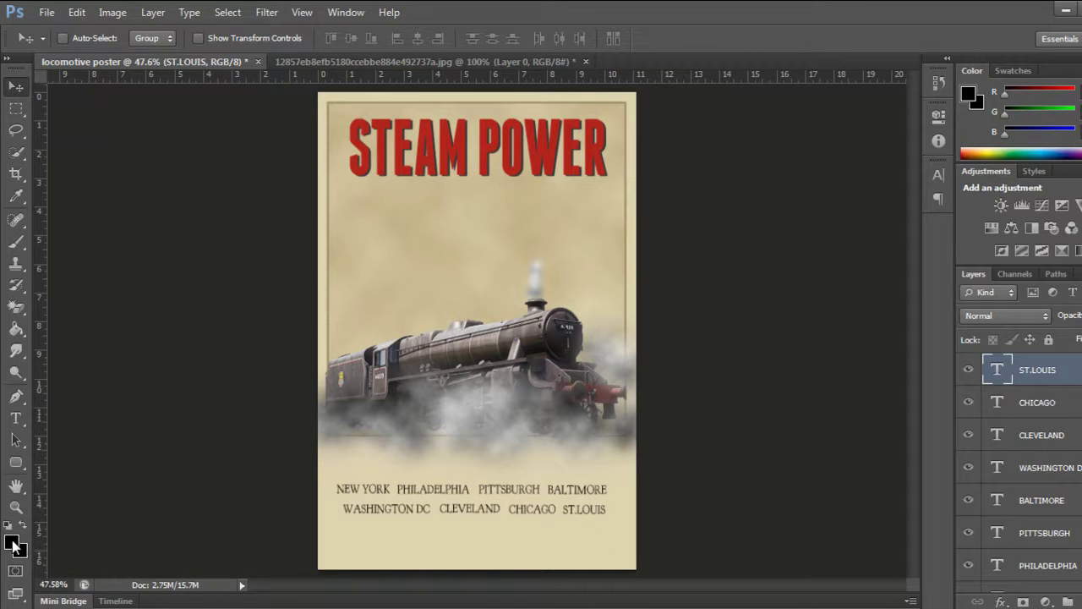
# Change the foreground colour from black to brick red B3251B
pyautogui.click(13, 545)
pyautogui.click(647, 496)
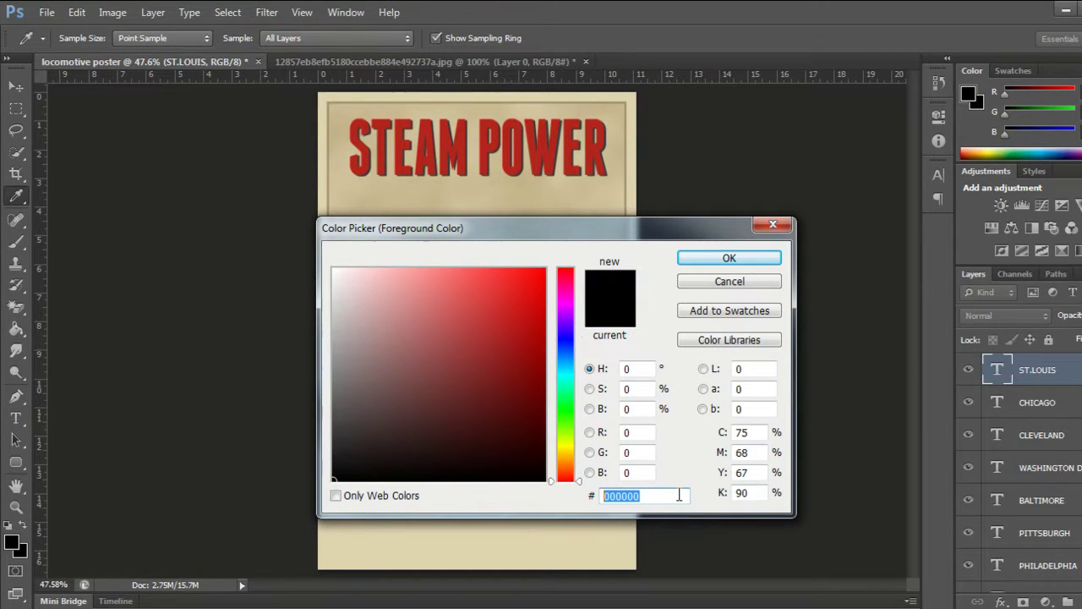
pyautogui.write('B')
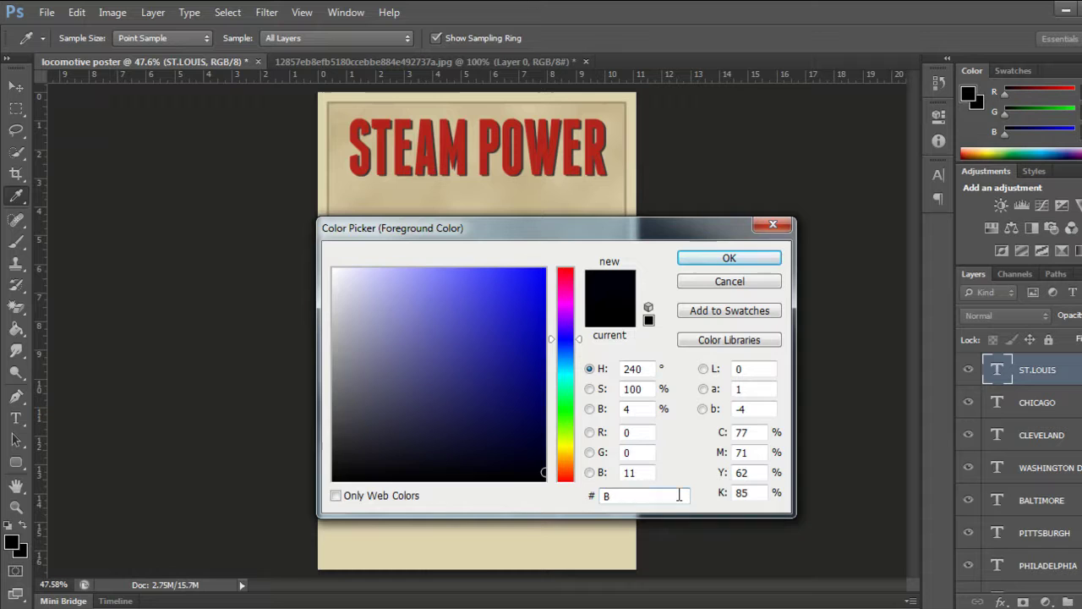
pyautogui.write('3')
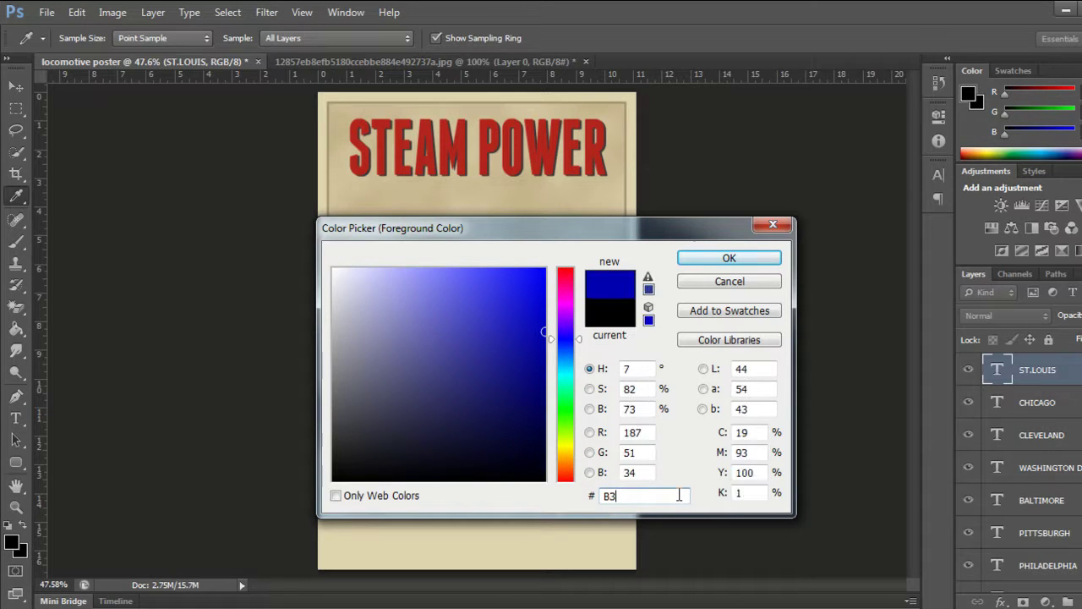
pyautogui.write('251B')
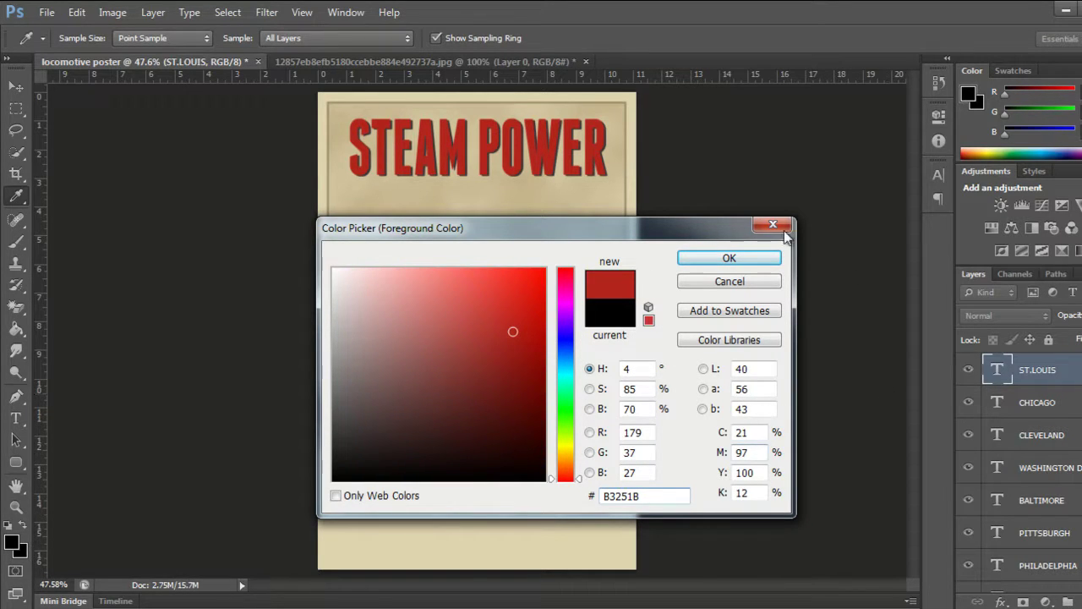
pyautogui.click(728, 258)
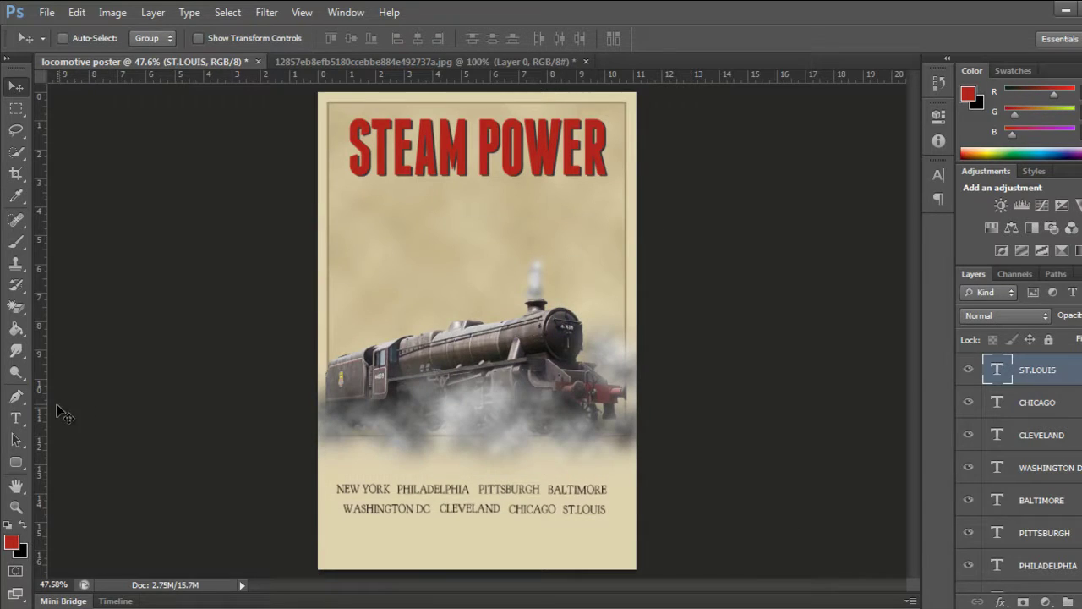
pyautogui.click(23, 464)
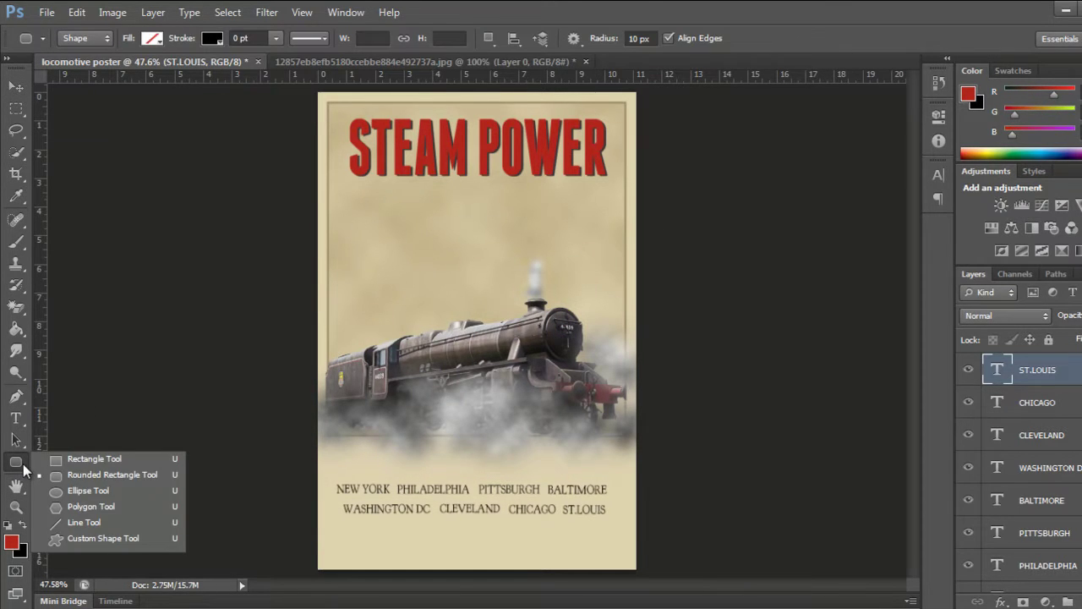
# Pick the starburst from the Custom Shape library and click the canvas to size a new one
pyautogui.click(103, 537)
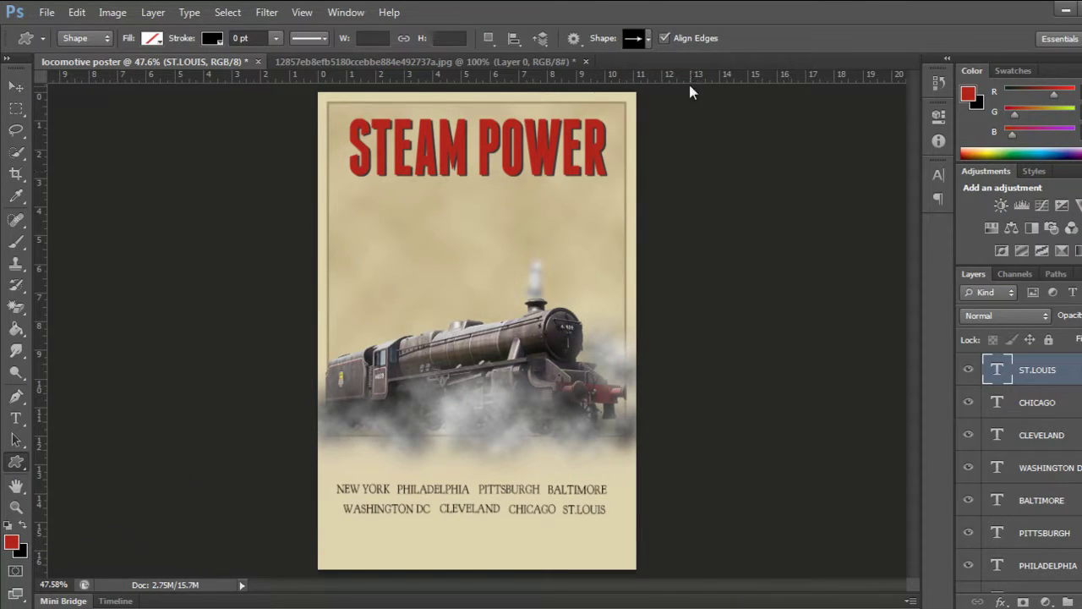
pyautogui.click(650, 37)
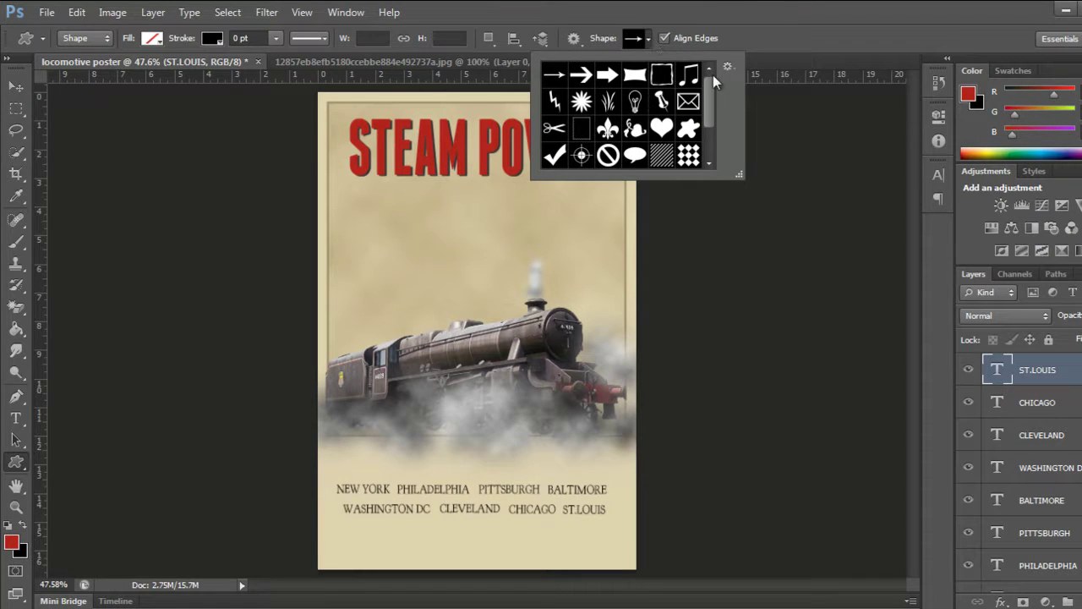
pyautogui.moveTo(713, 89); pyautogui.dragTo(710, 134)
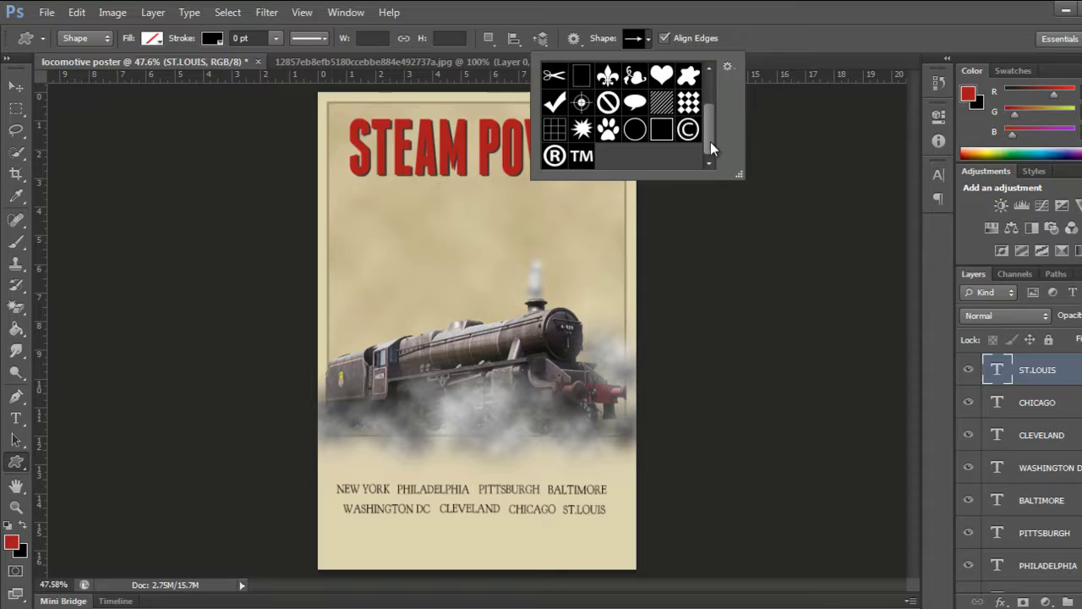
pyautogui.moveTo(711, 131)
pyautogui.mouseDown()
pyautogui.moveTo(717, 92)
pyautogui.moveTo(717, 140)
pyautogui.mouseUp()
pyautogui.moveTo(711, 139); pyautogui.dragTo(711, 121)
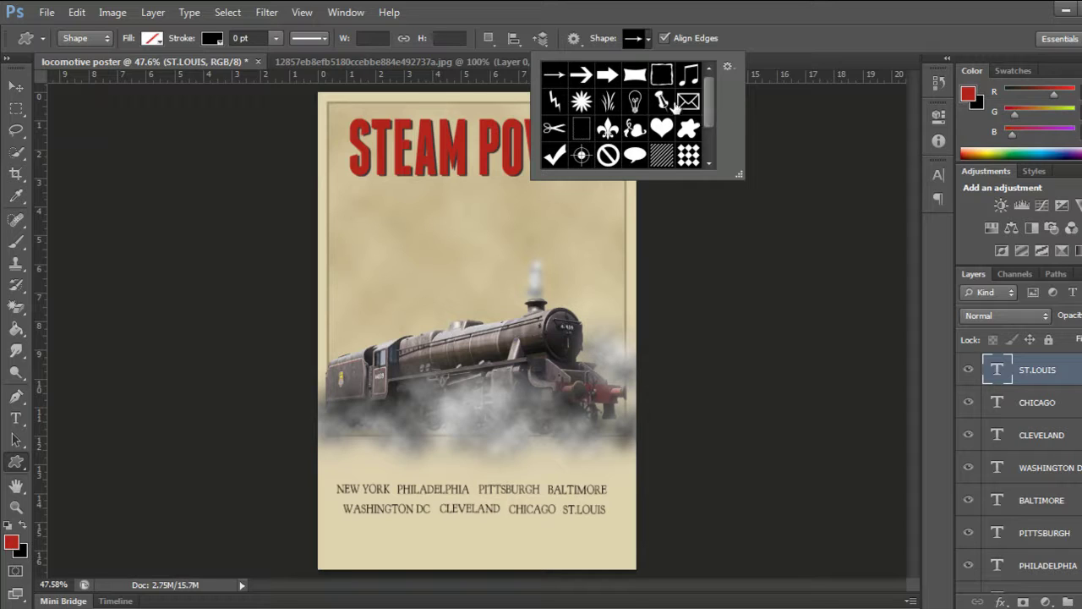
pyautogui.click(574, 39)
pyautogui.click(582, 44)
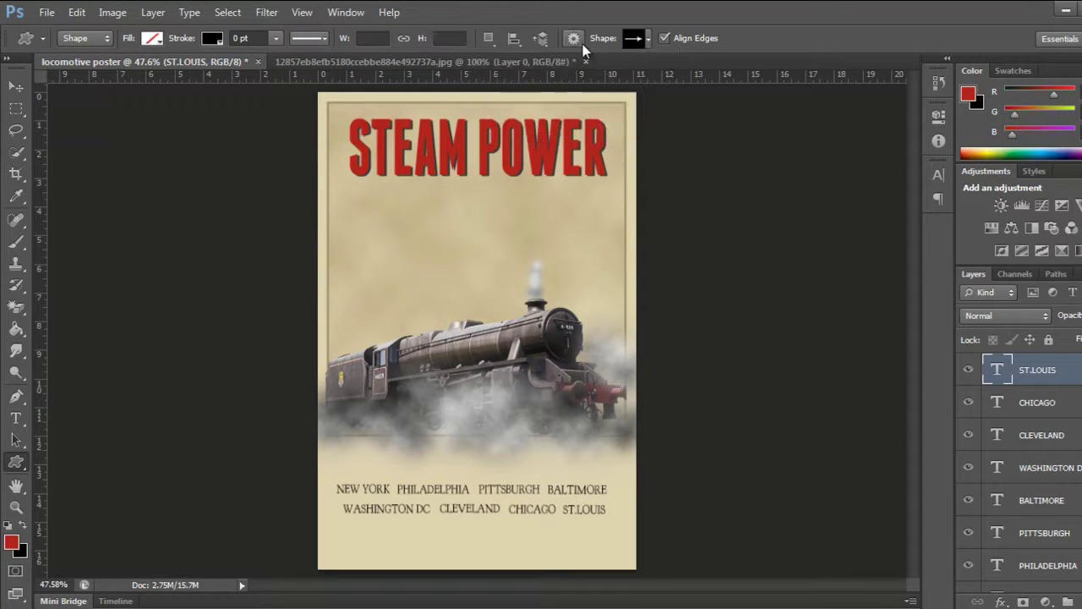
pyautogui.click(648, 38)
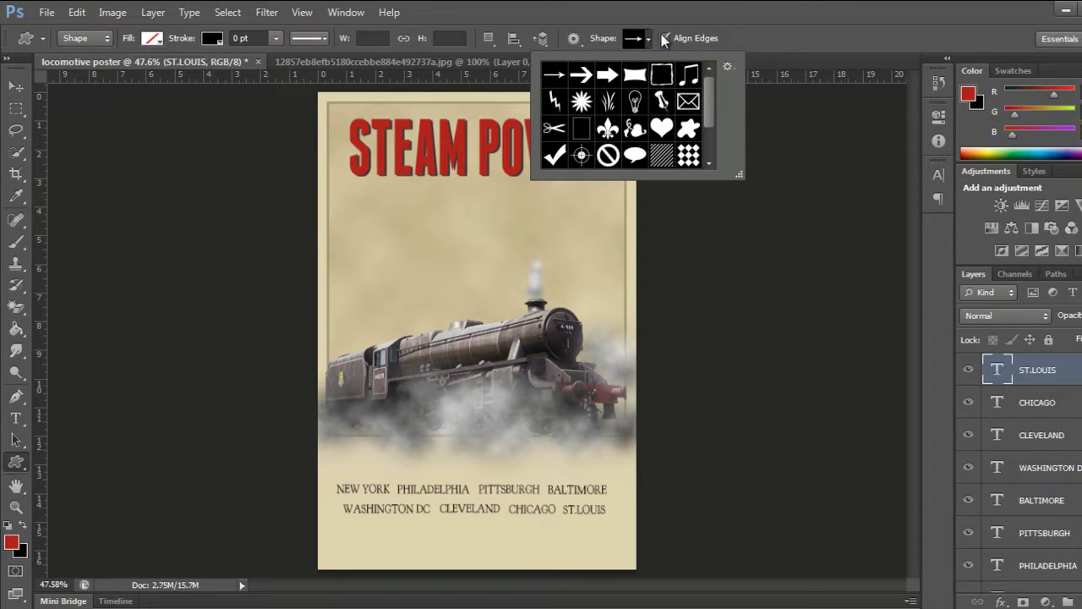
pyautogui.moveTo(708, 77); pyautogui.dragTo(708, 120)
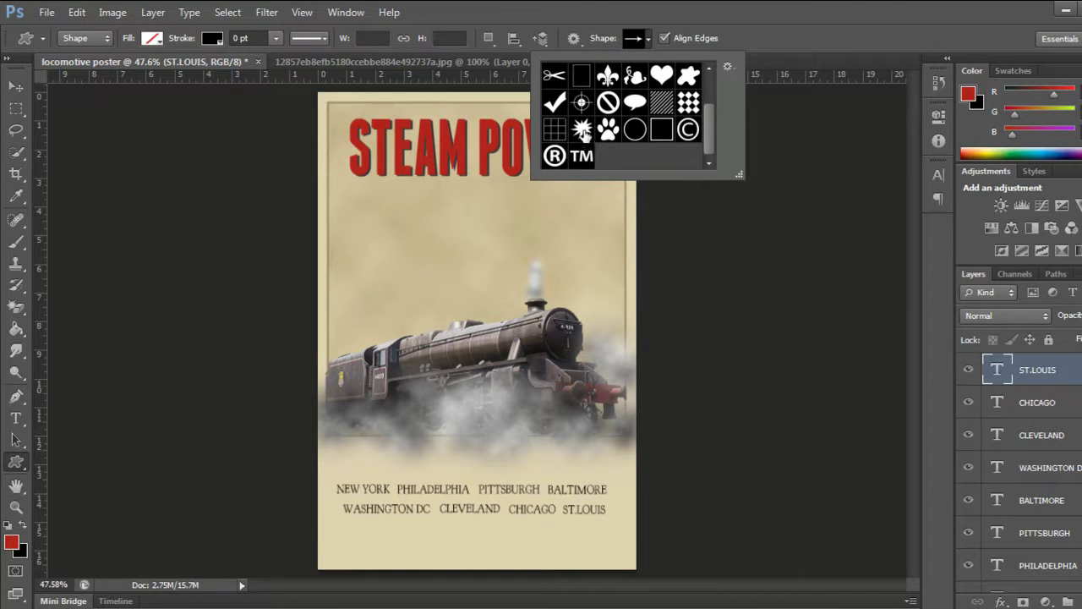
pyautogui.click(582, 130)
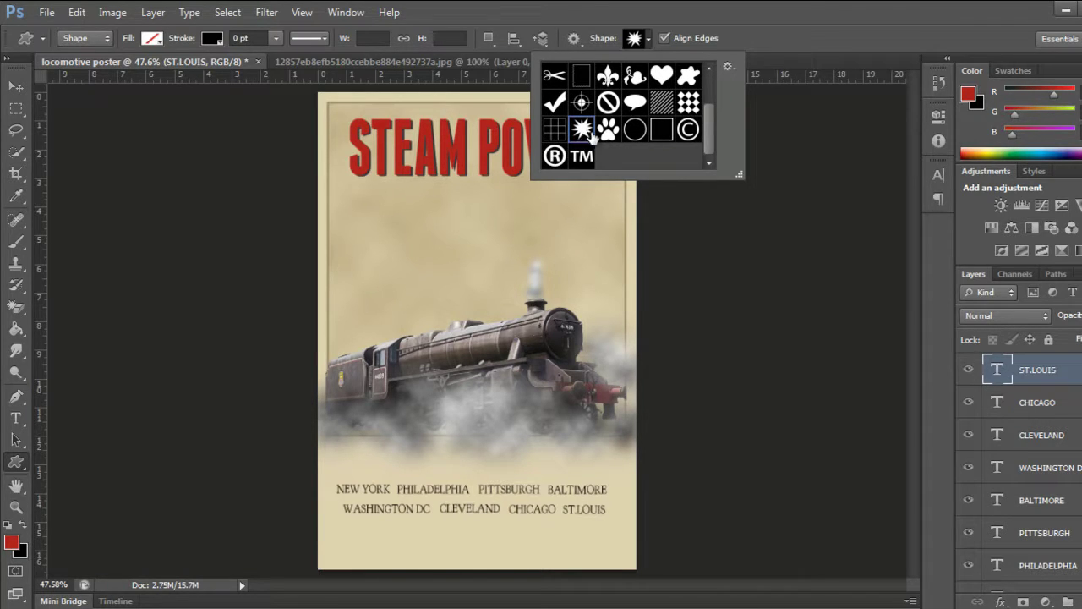
pyautogui.click(394, 484)
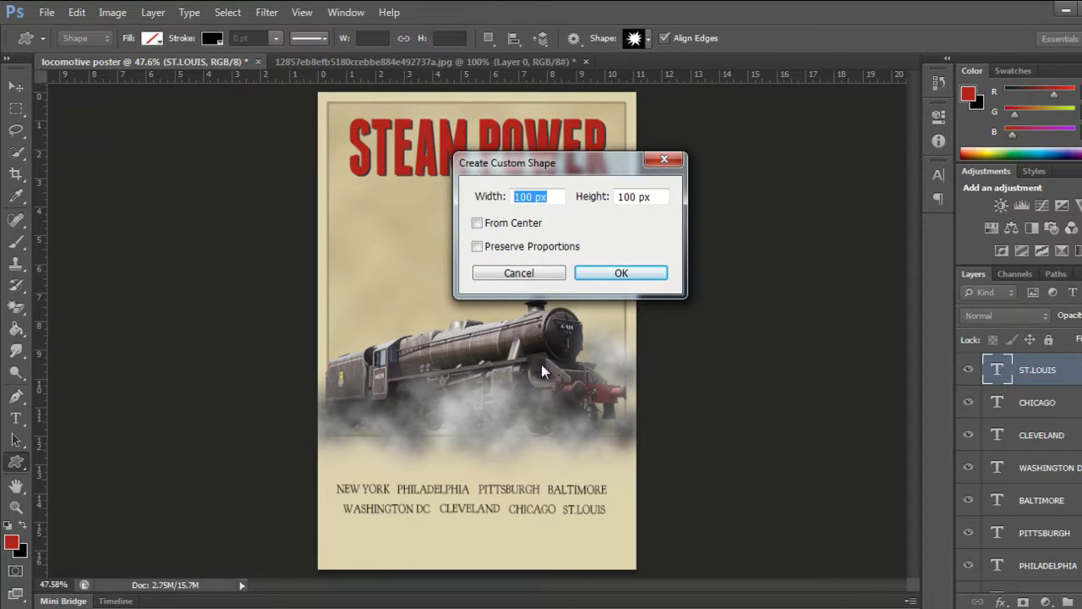
# Create a 100 px starburst, scale it to 41% and place it beside WASHINGTON DC
pyautogui.click(604, 273)
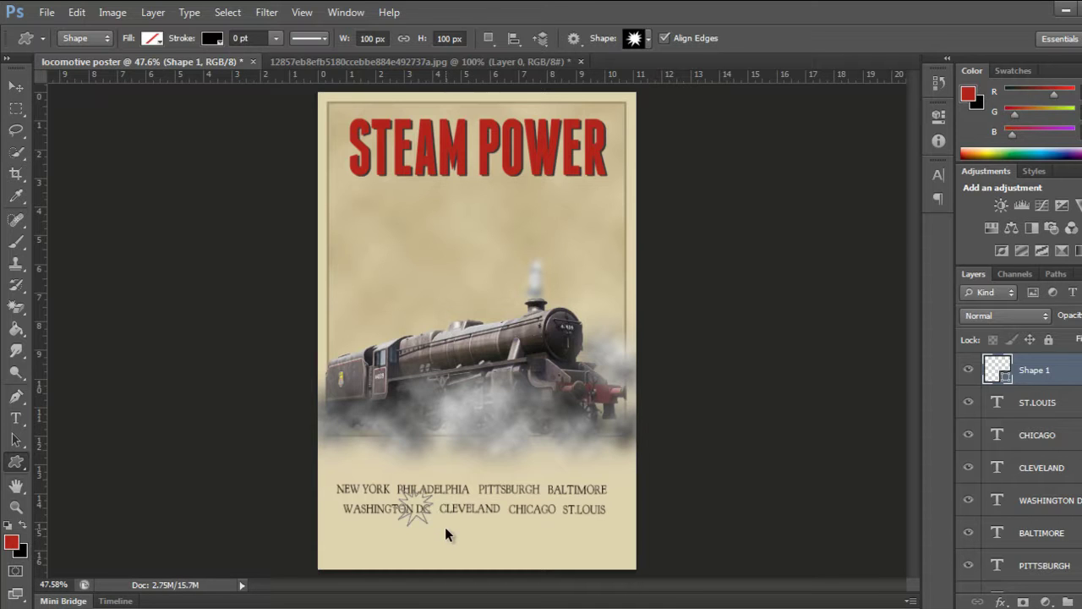
pyautogui.hotkey('ctrl', 't')
pyautogui.moveTo(434, 487)
pyautogui.mouseDown()
pyautogui.moveTo(404, 513)
pyautogui.moveTo(394, 486)
pyautogui.moveTo(403, 518)
pyautogui.mouseUp()
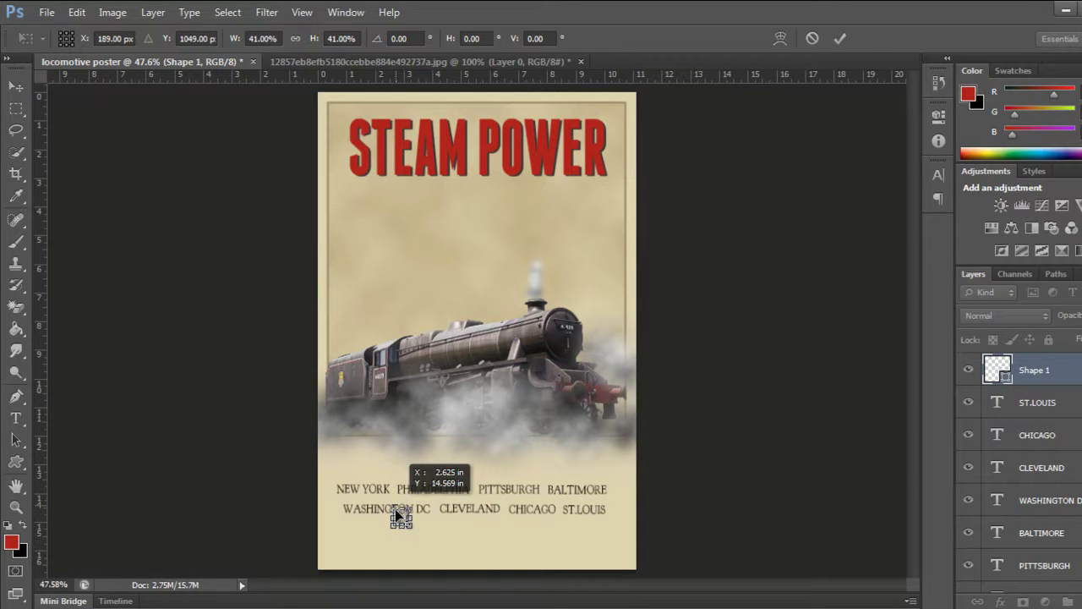
pyautogui.moveTo(403, 518); pyautogui.dragTo(405, 524)
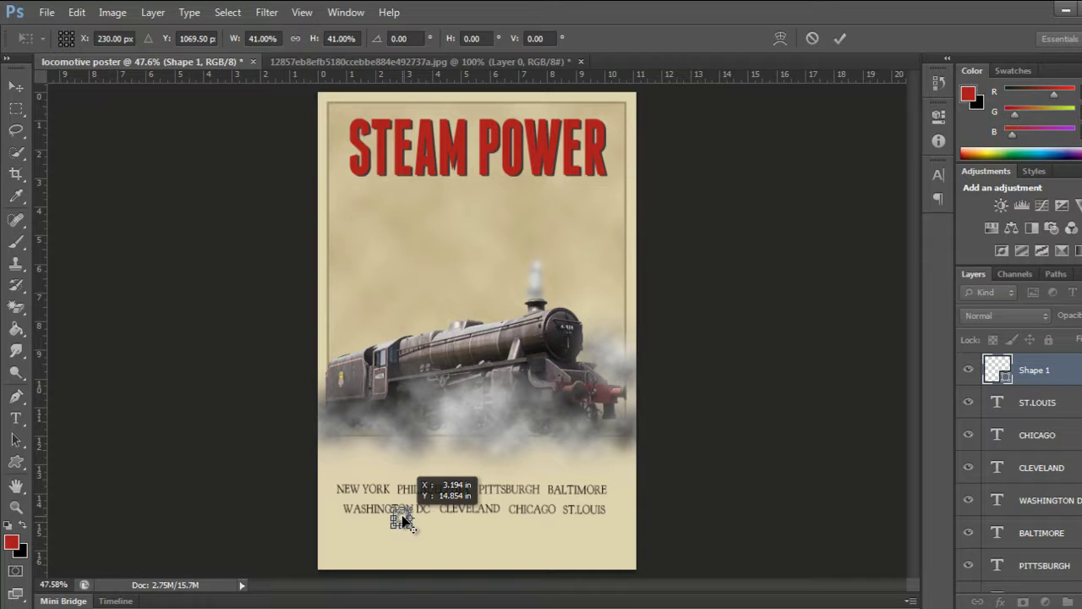
pyautogui.click(842, 39)
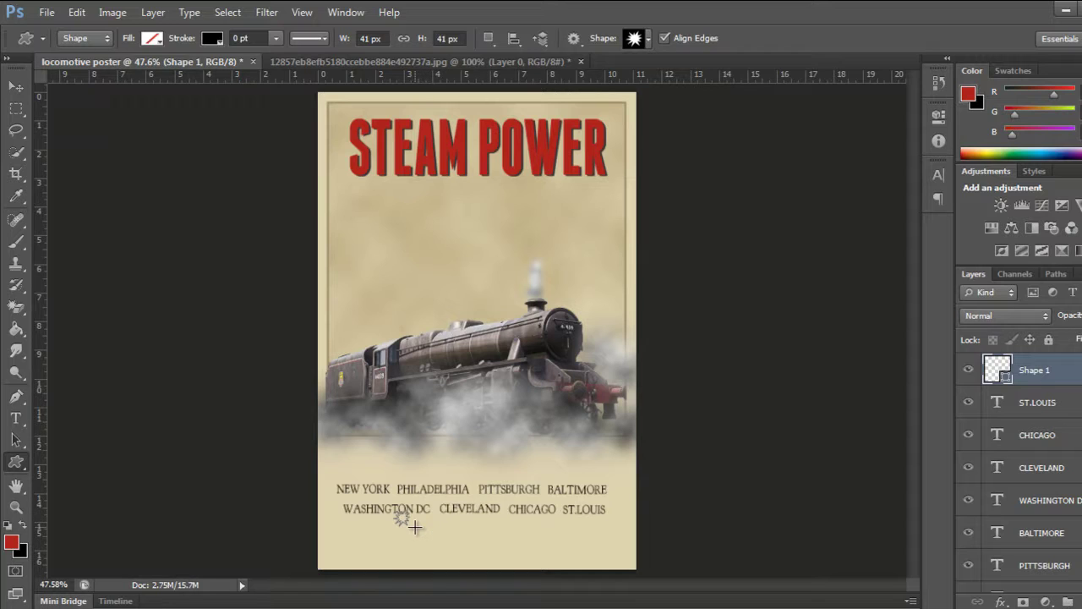
# Move the Shape 1 layer down, then add a 100 px checkmark shrunk below half size
pyautogui.moveTo(1033, 369)
pyautogui.mouseDown()
pyautogui.moveTo(1028, 535)
pyautogui.moveTo(998, 582)
pyautogui.mouseUp()
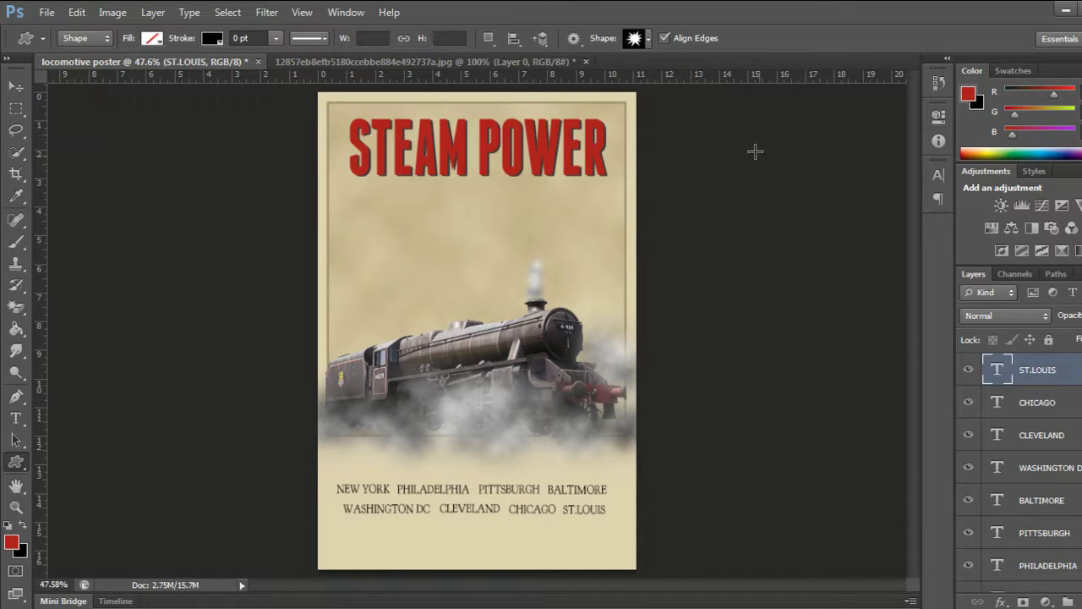
pyautogui.click(650, 39)
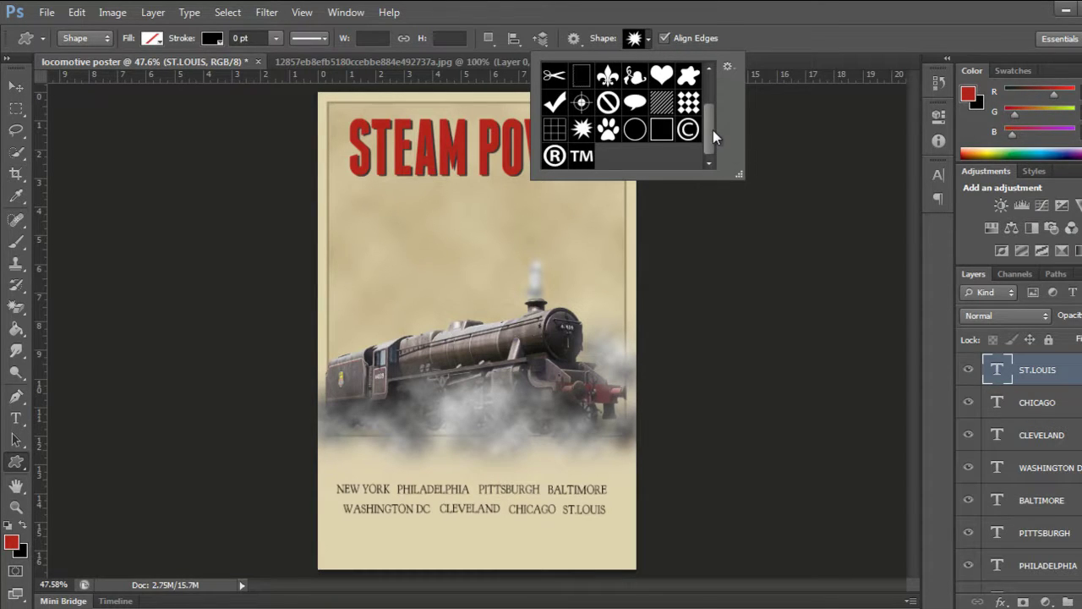
pyautogui.moveTo(713, 130); pyautogui.dragTo(718, 103)
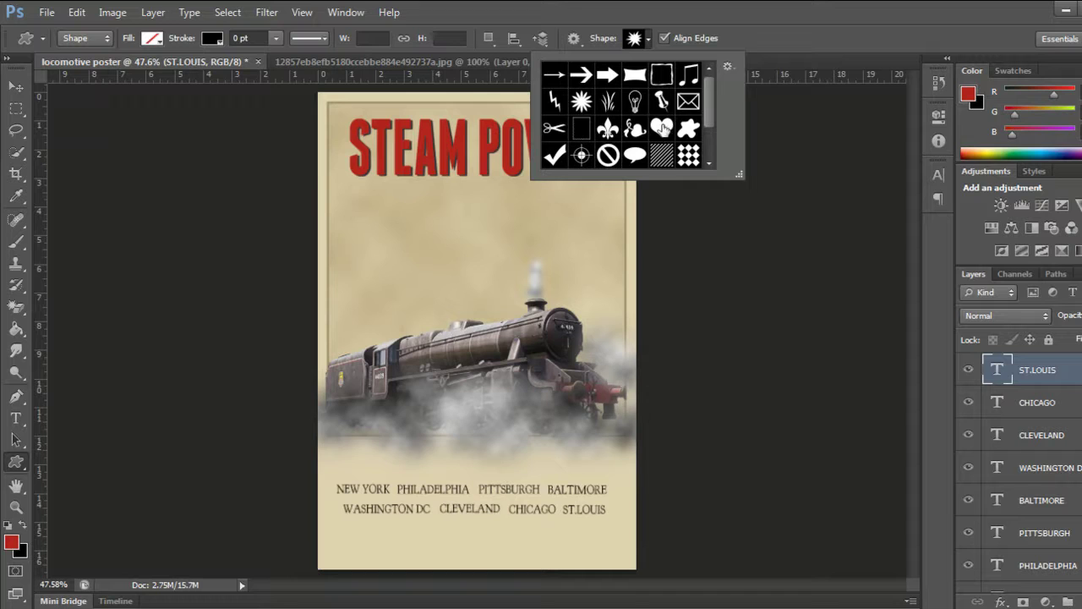
pyautogui.click(556, 155)
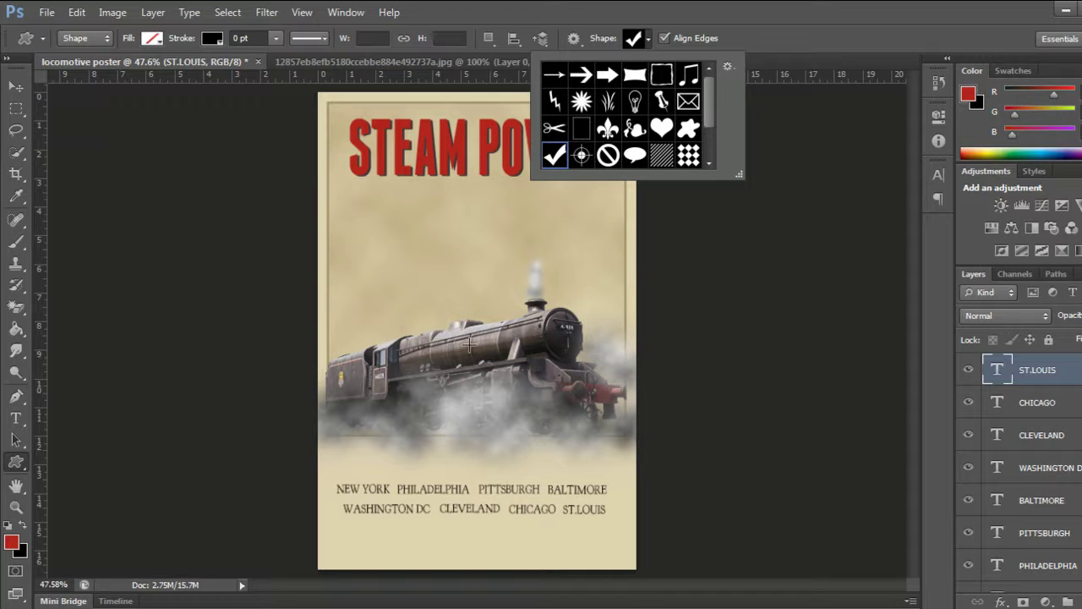
pyautogui.click(486, 543)
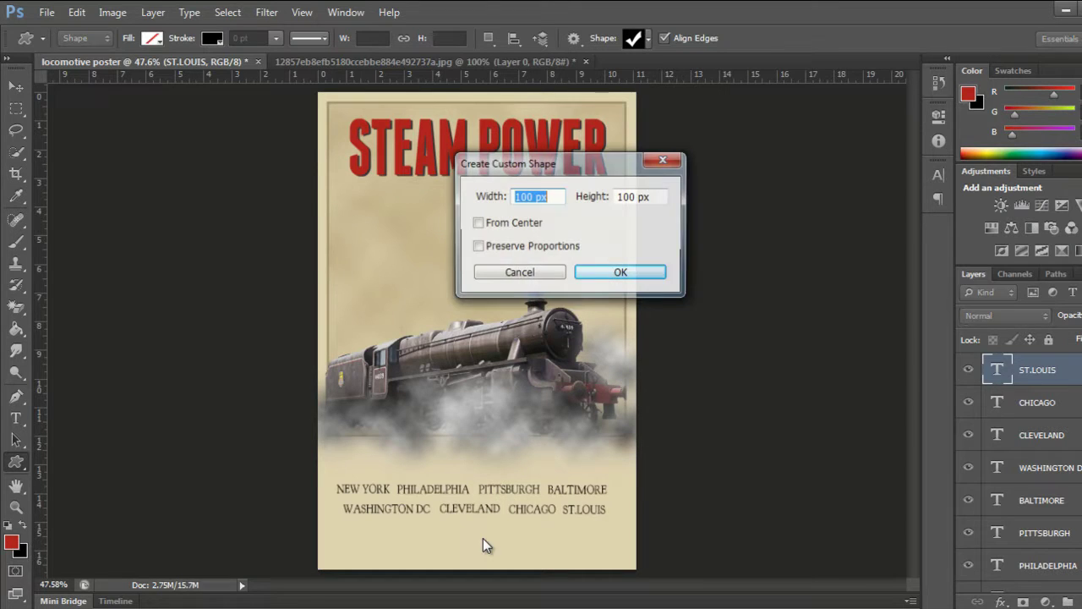
pyautogui.click(611, 273)
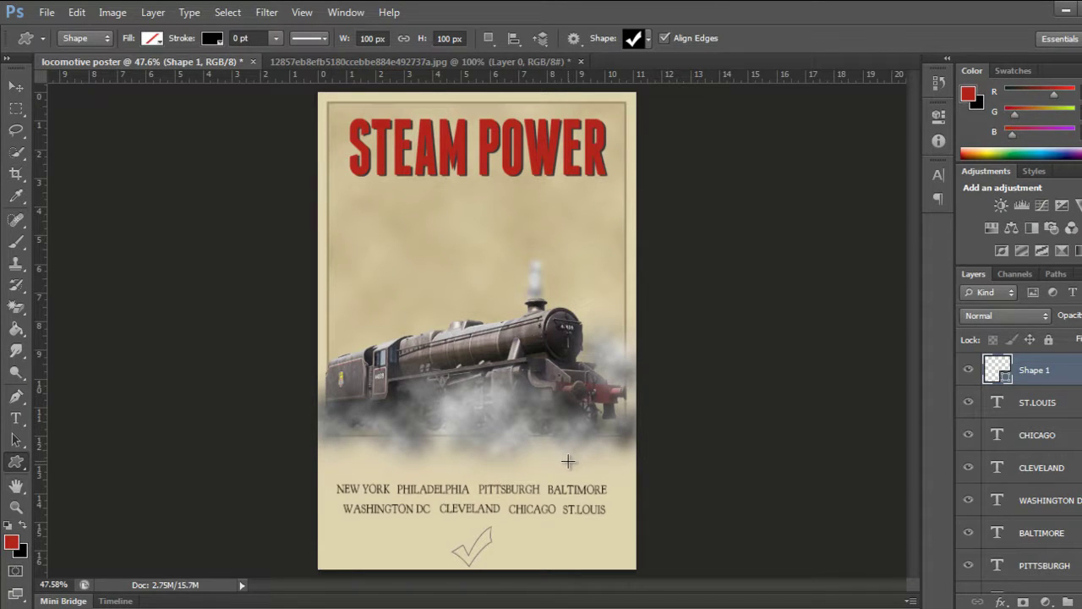
pyautogui.hotkey('ctrl', 't')
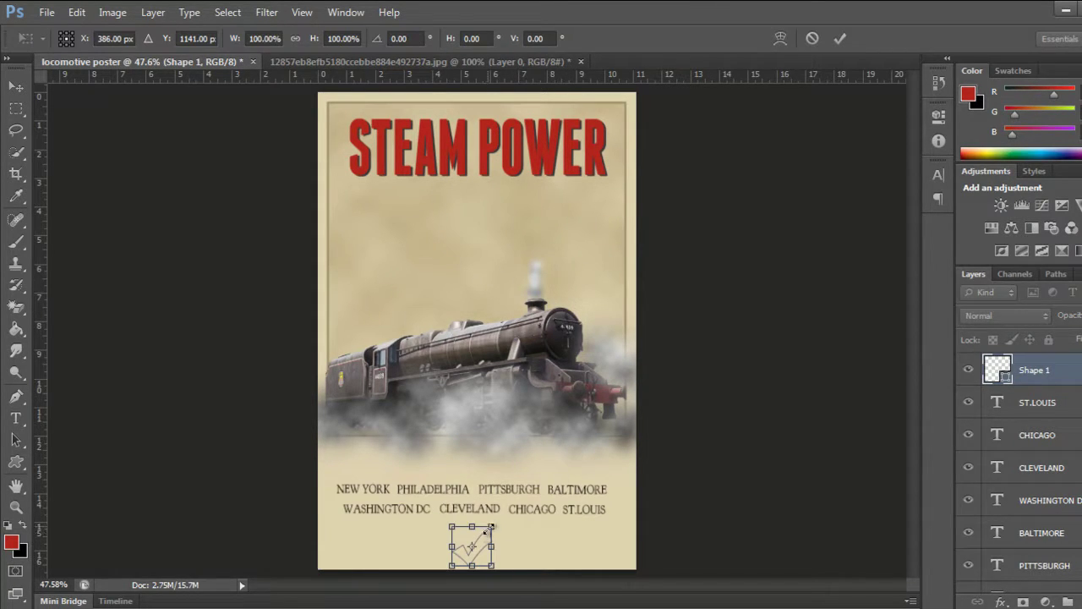
pyautogui.moveTo(491, 527); pyautogui.dragTo(471, 546)
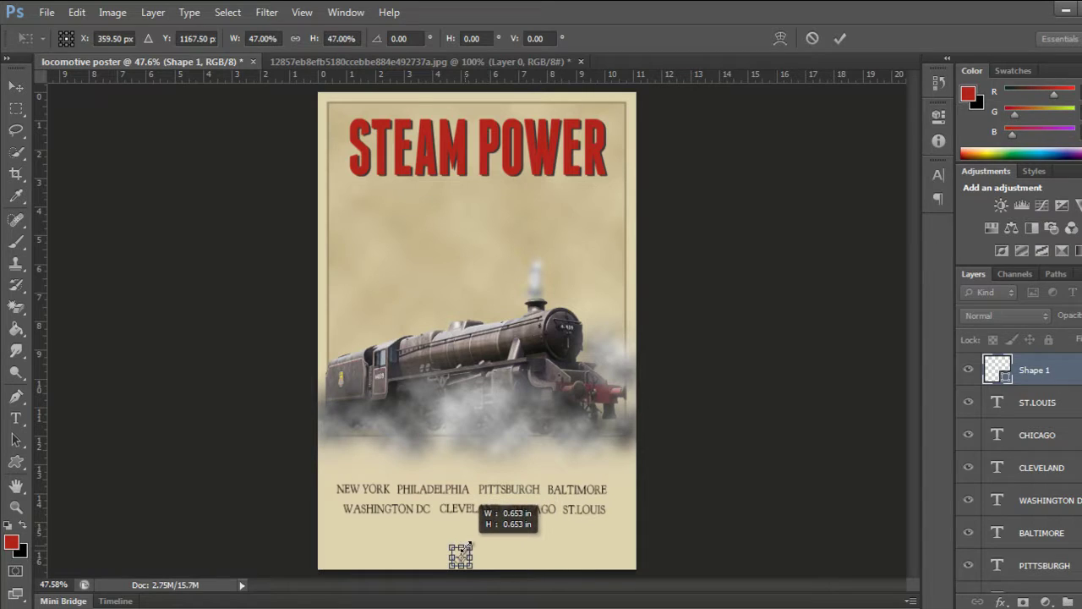
pyautogui.click(840, 38)
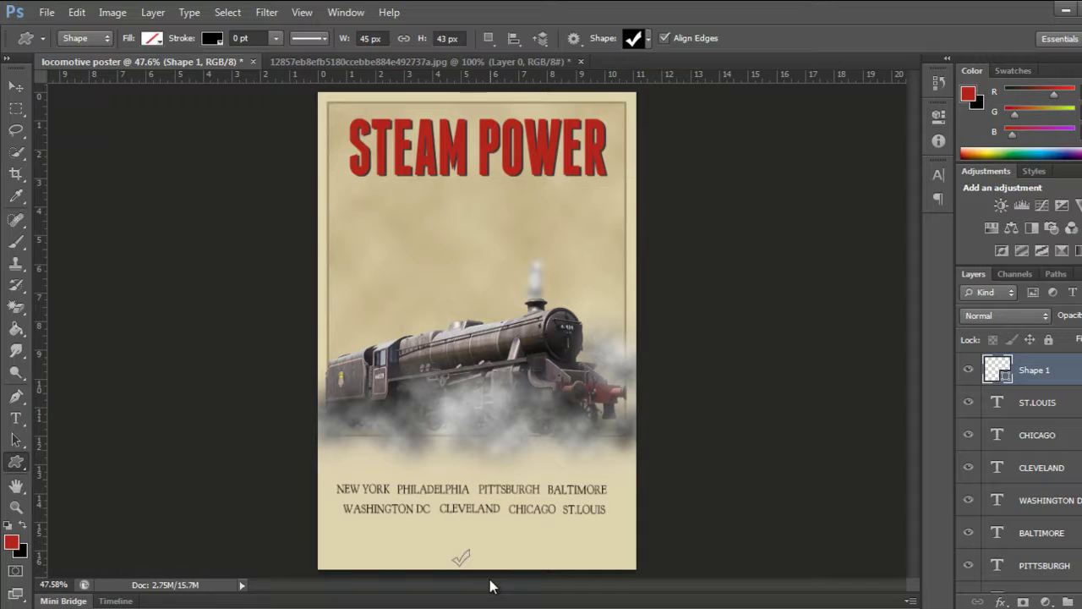
# Place the checkmark just left of PHILADELPHIA, scale it down further, and lower its layer
pyautogui.press('v')
pyautogui.moveTo(478, 562); pyautogui.dragTo(400, 492)
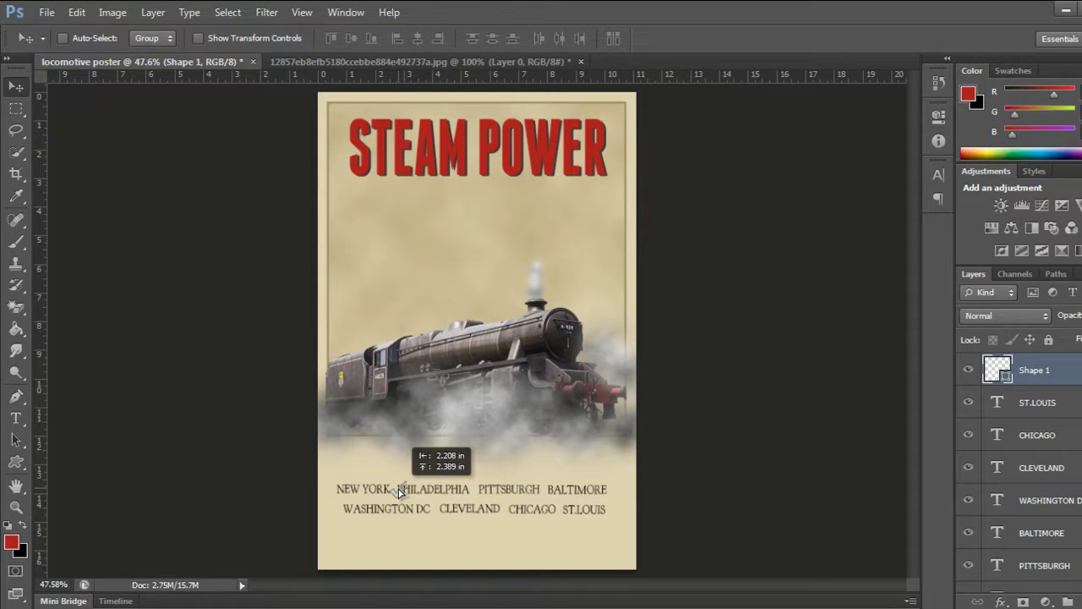
pyautogui.moveTo(400, 492); pyautogui.dragTo(399, 490)
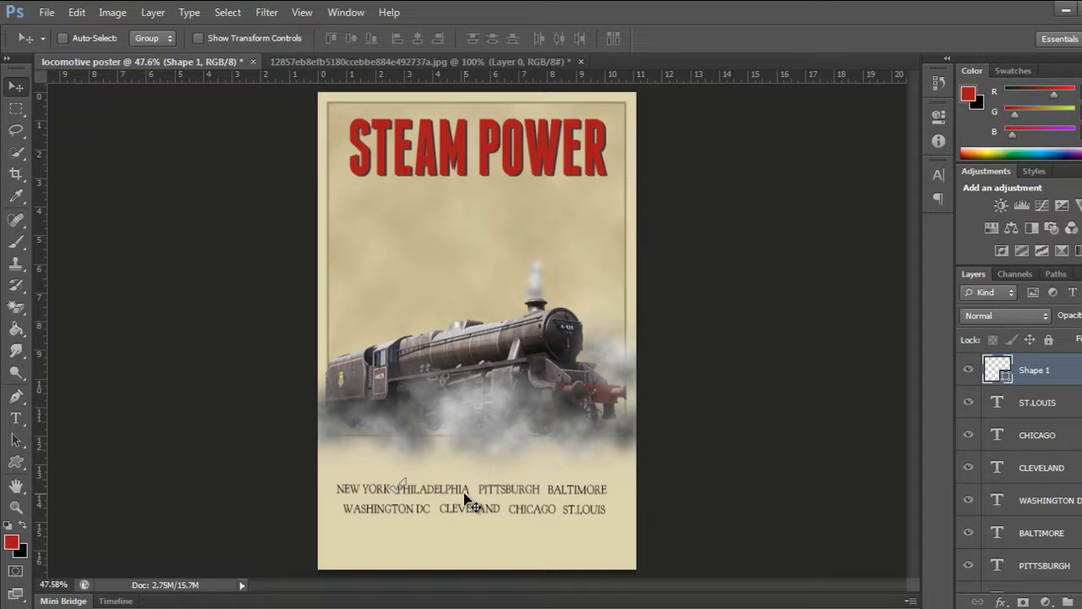
pyautogui.hotkey('ctrl', 't')
pyautogui.moveTo(414, 478); pyautogui.dragTo(399, 483)
pyautogui.click(839, 38)
pyautogui.moveTo(1049, 378)
pyautogui.mouseDown()
pyautogui.moveTo(1049, 586)
pyautogui.moveTo(1006, 592)
pyautogui.mouseUp()
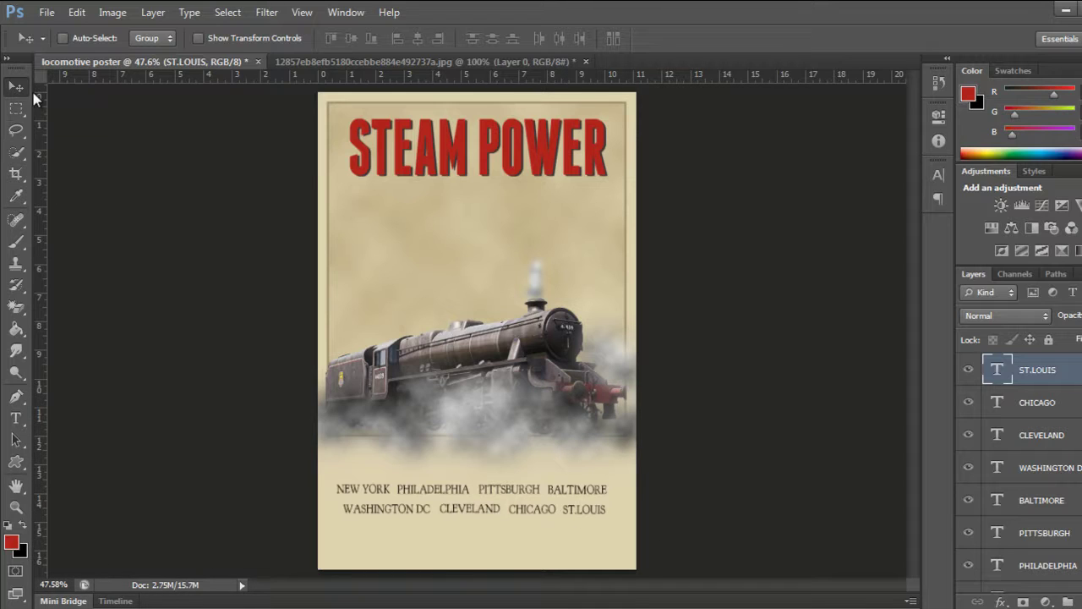
# Start a text layer below the city names in Ballpark font with colour AA9090
pyautogui.click(17, 418)
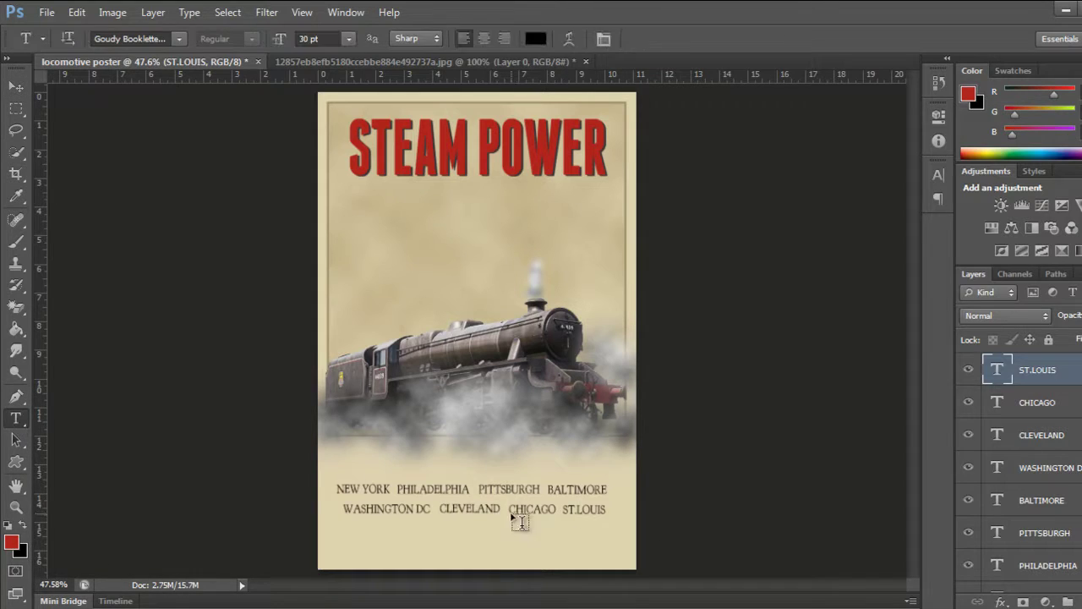
pyautogui.click(360, 542)
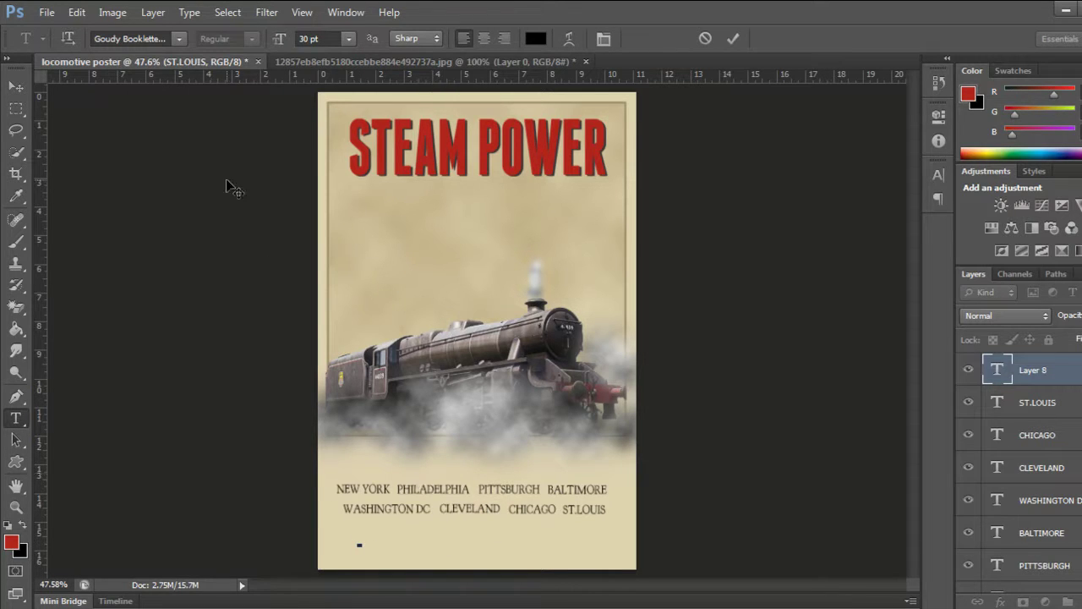
pyautogui.click(178, 41)
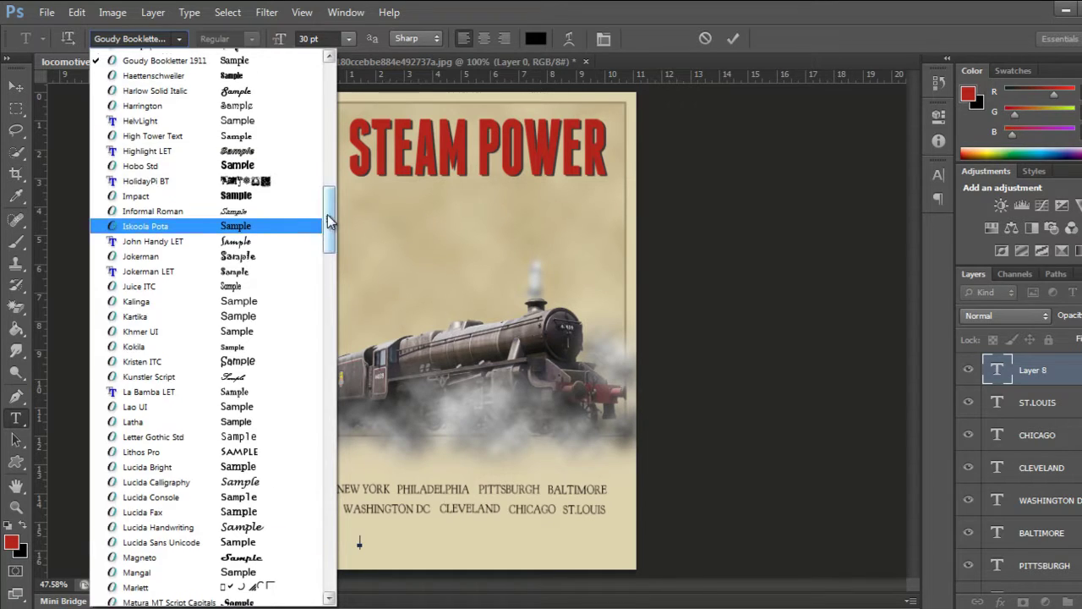
pyautogui.moveTo(327, 222); pyautogui.dragTo(320, 103)
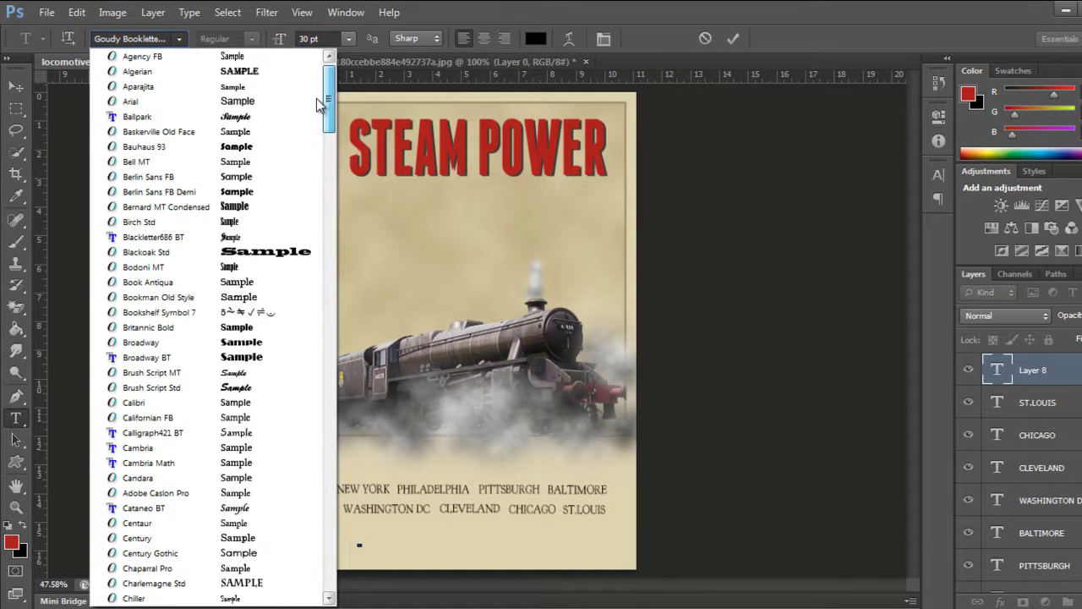
pyautogui.click(269, 117)
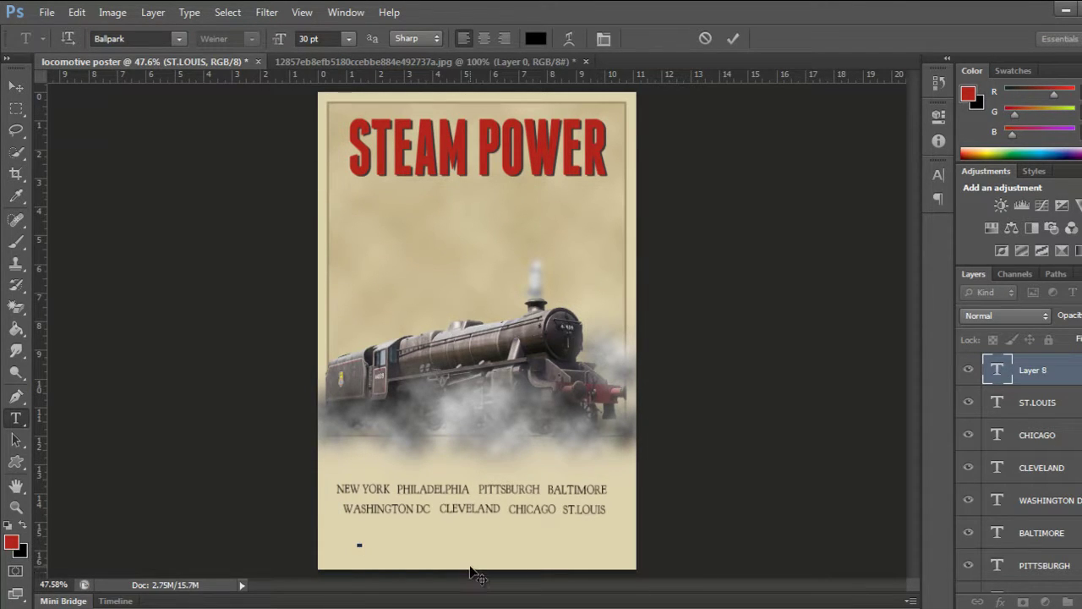
pyautogui.click(11, 542)
pyautogui.doubleClick(646, 496)
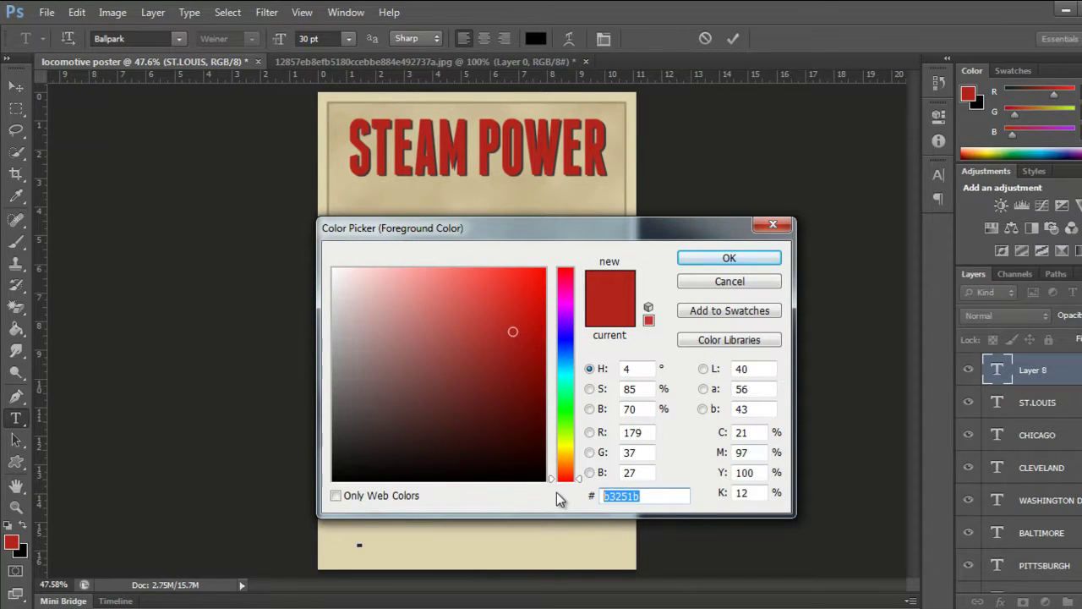
pyautogui.write('AA9090')
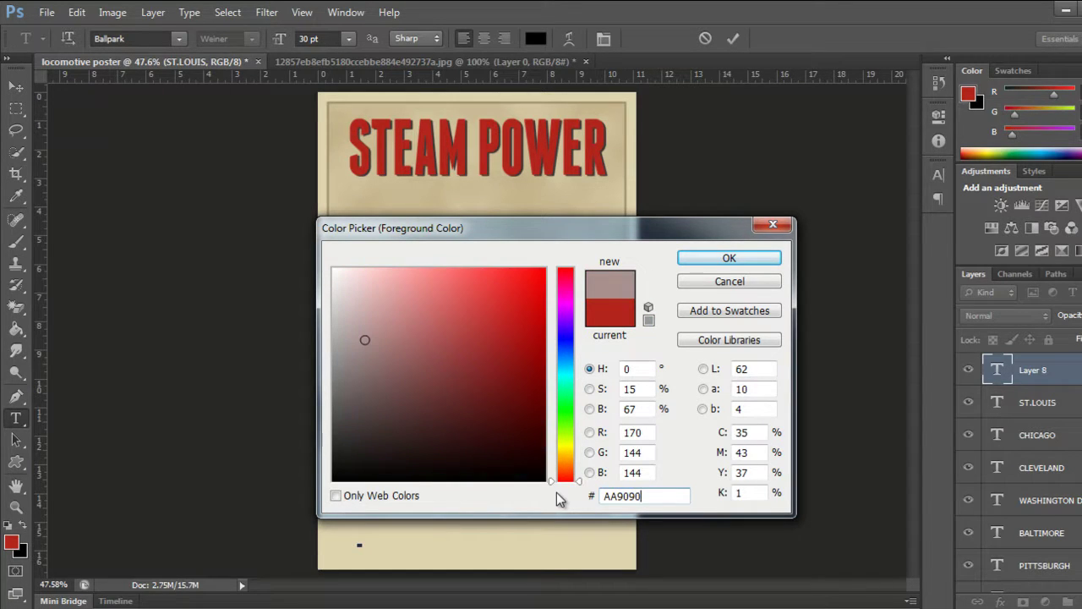
pyautogui.click(729, 259)
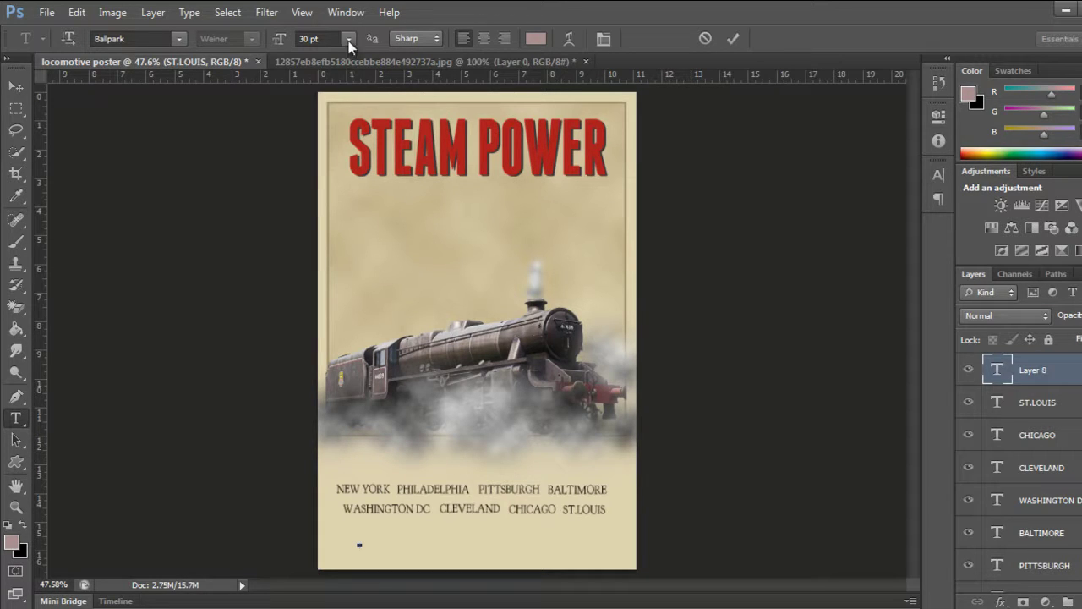
# Set the size to 42 pt, commit the 'via' text and centre it beneath the cities
pyautogui.click(312, 35)
pyautogui.write('42')
pyautogui.press('Return')
pyautogui.write('via')
pyautogui.hotkey('ctrl', 'Return')
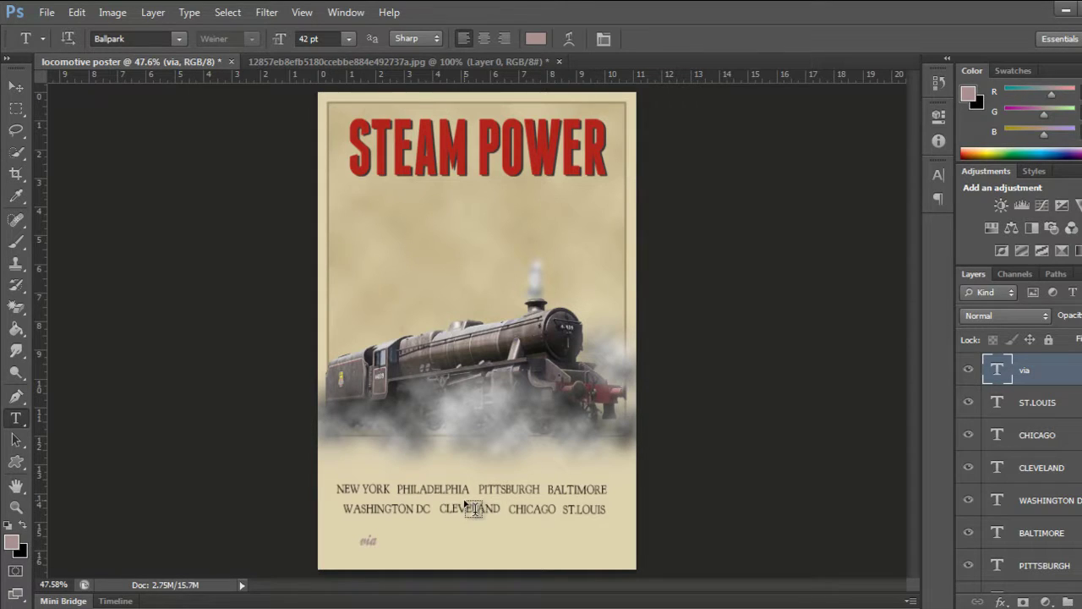
pyautogui.press('v')
pyautogui.moveTo(365, 541); pyautogui.dragTo(462, 533)
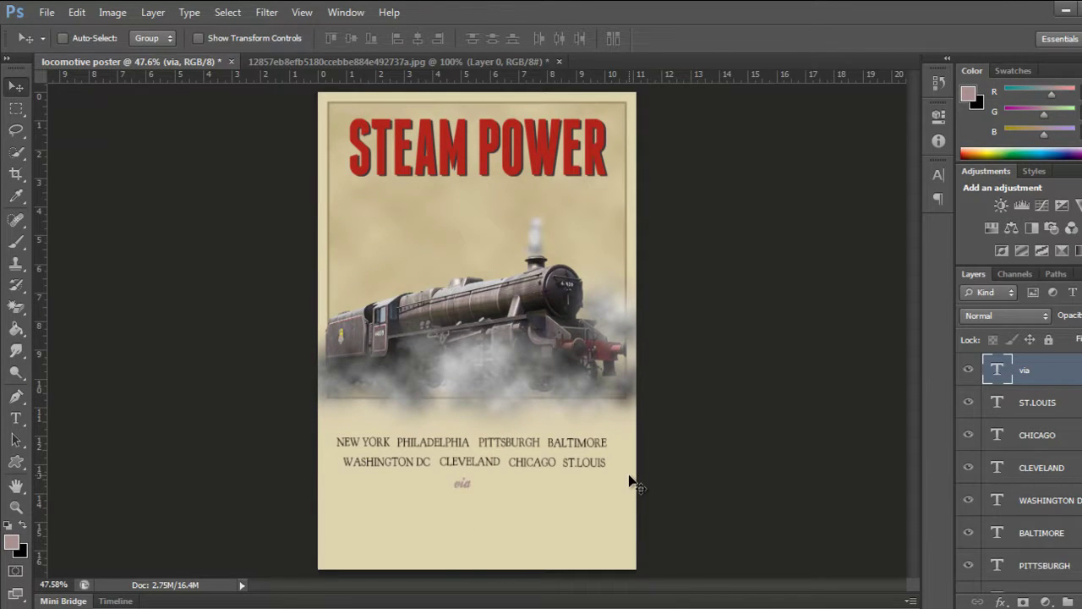
# Switch to the Rectangle Tool and set the foreground colour to b3251b
pyautogui.press('u')
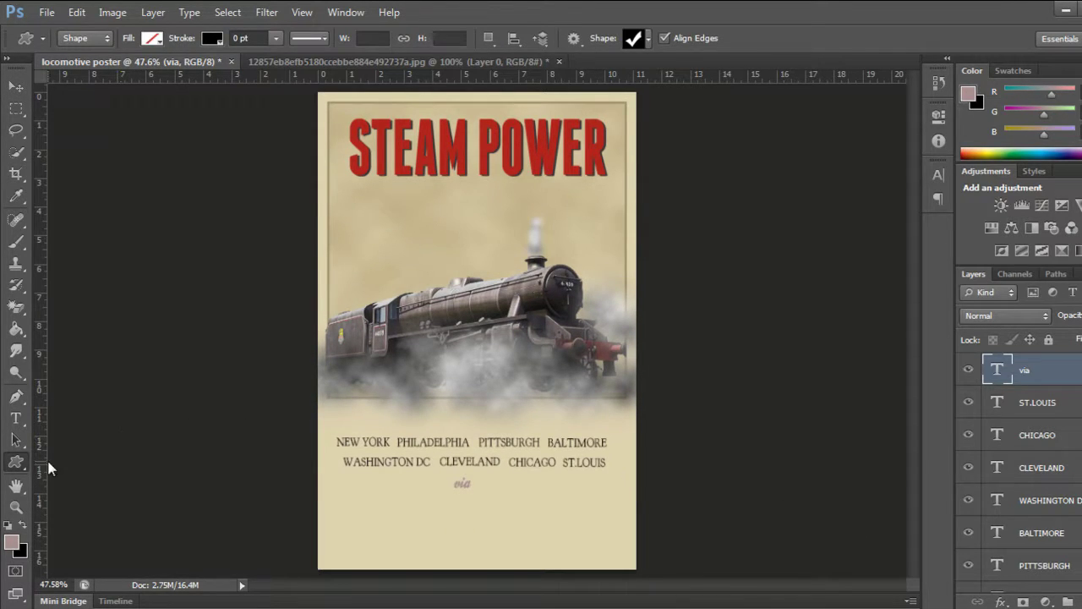
pyautogui.rightClick(20, 462)
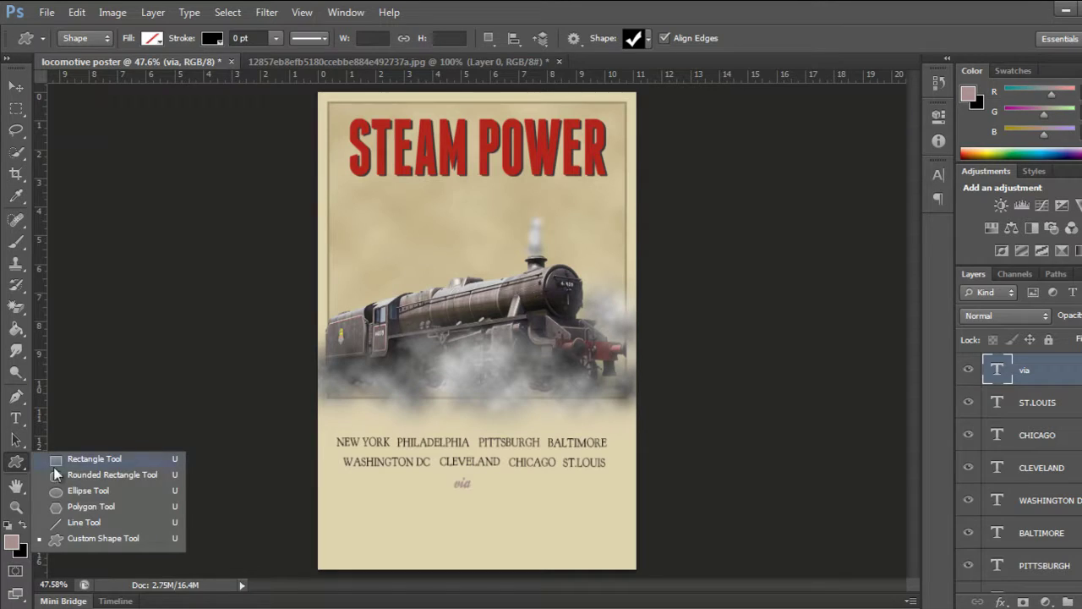
pyautogui.click(133, 459)
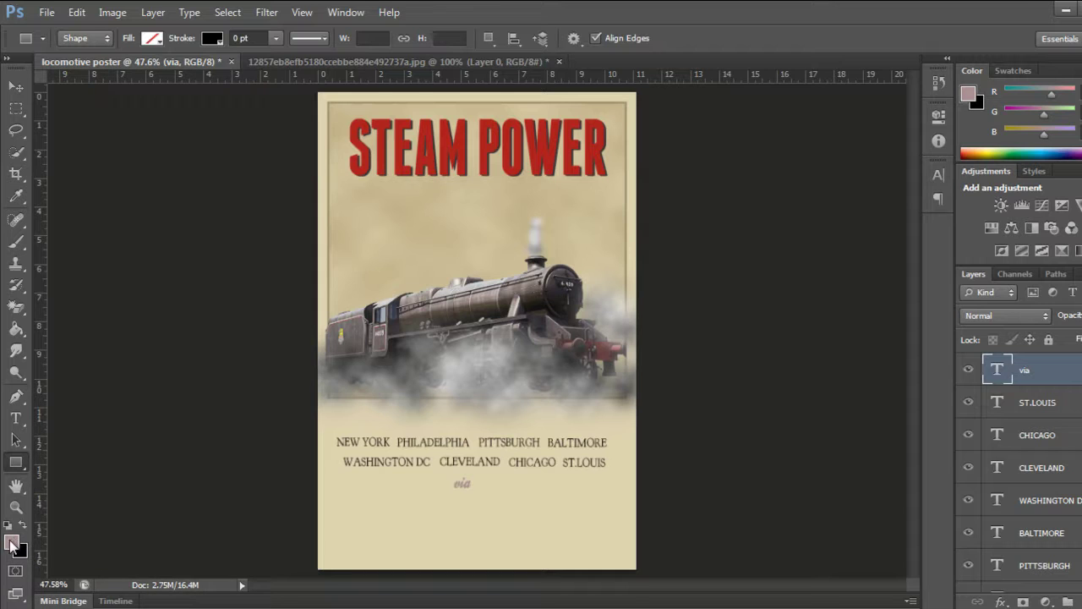
pyautogui.click(220, 43)
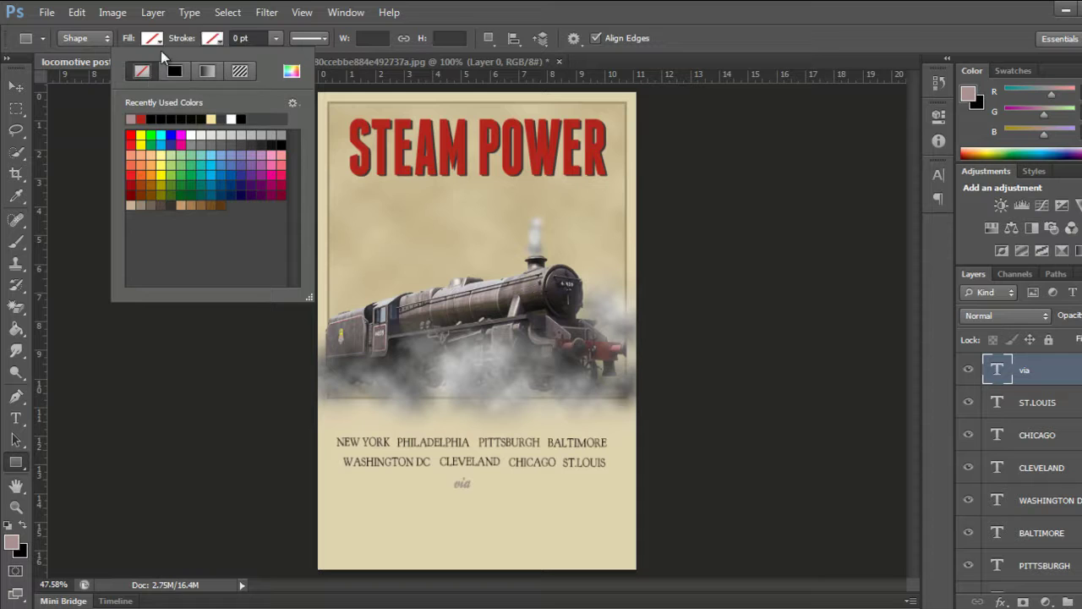
pyautogui.click(232, 314)
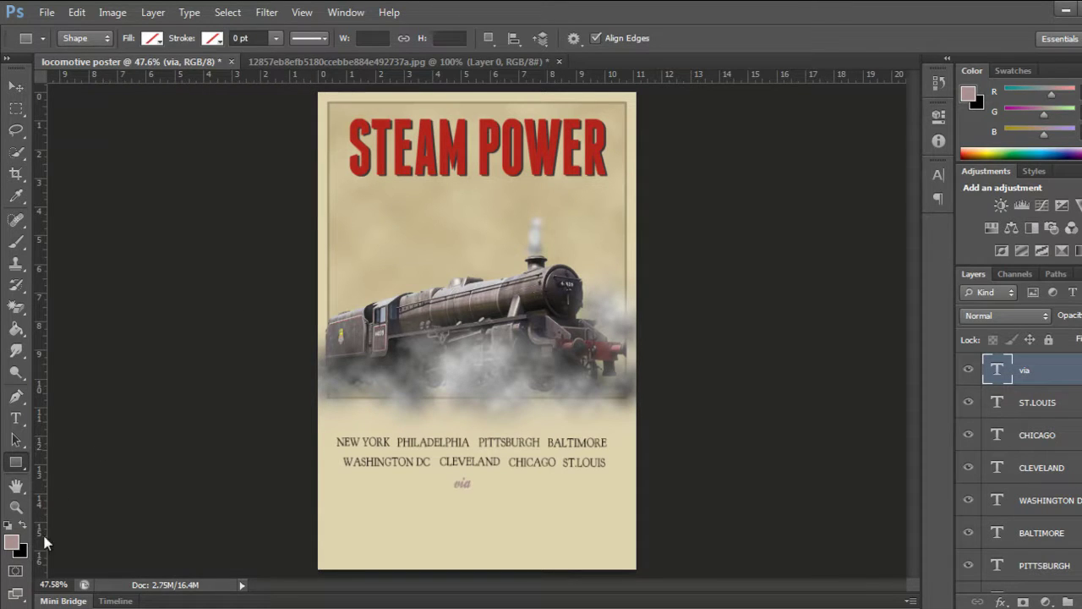
pyautogui.click(12, 542)
pyautogui.moveTo(662, 497); pyautogui.dragTo(575, 506)
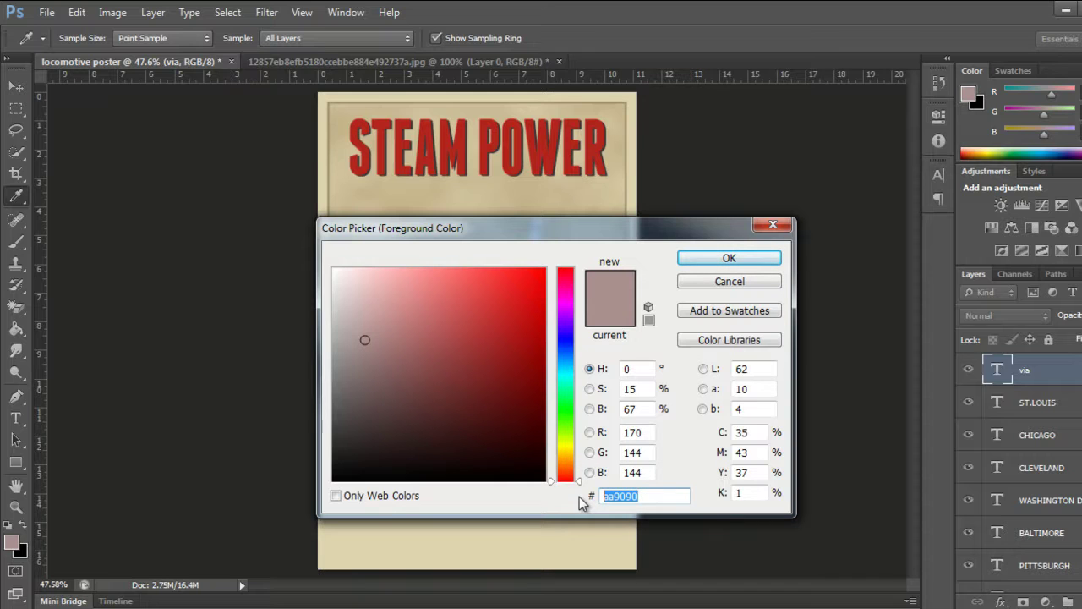
pyautogui.write('b3')
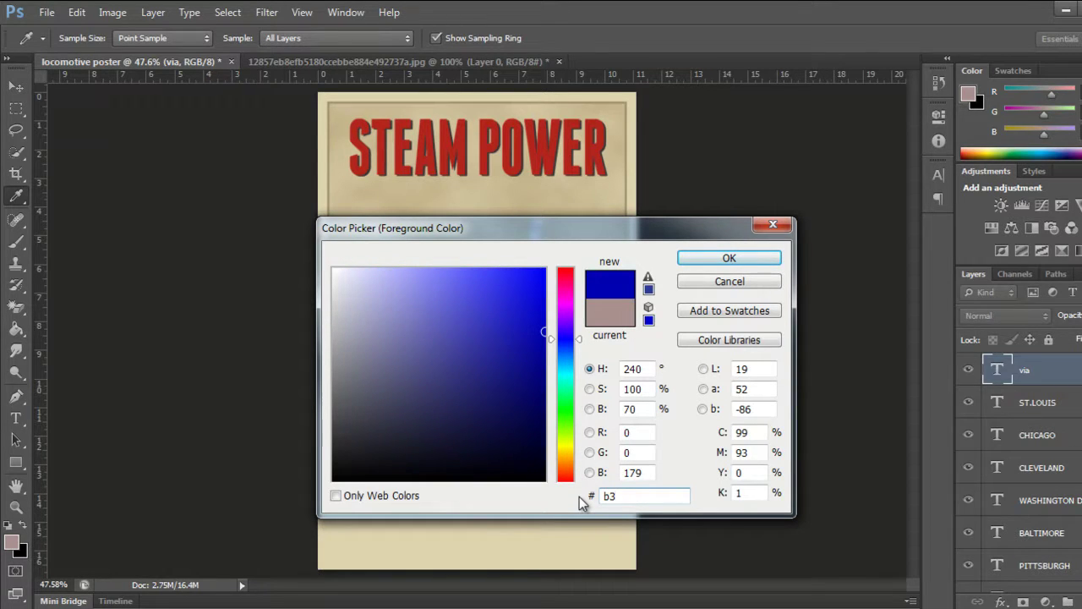
pyautogui.write('251b')
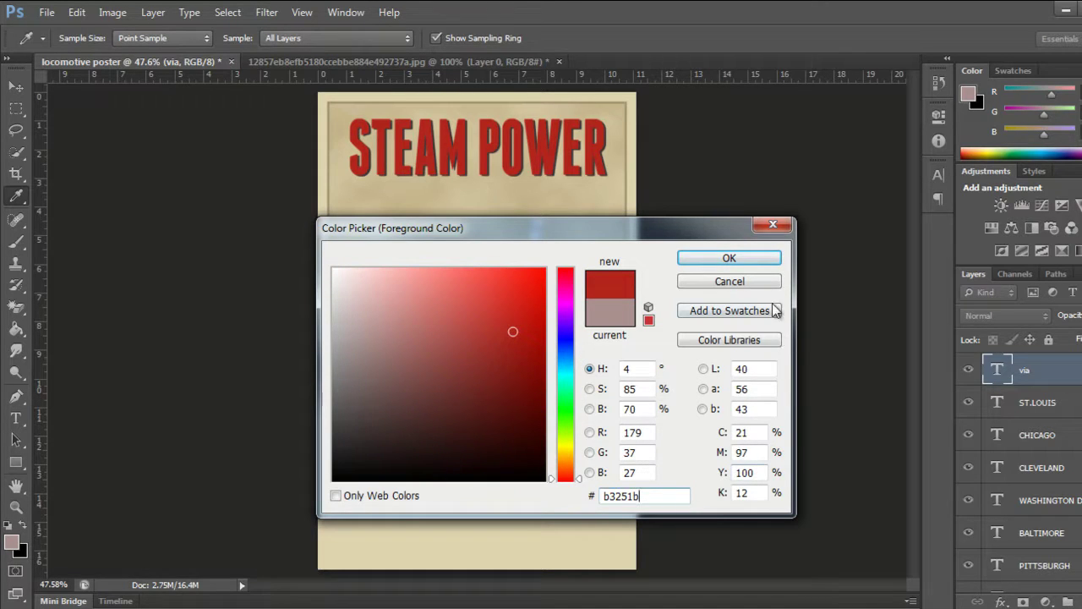
pyautogui.click(729, 258)
# Set the rectangle fill to red and draw a 419 × 75 px bar below 'via'
pyautogui.press('u')
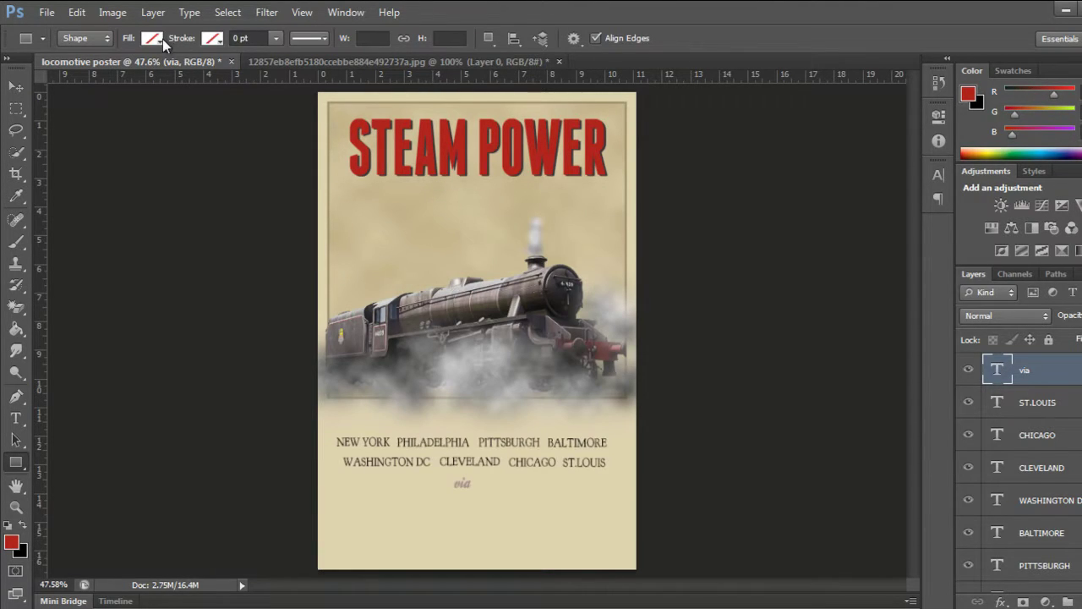
pyautogui.click(161, 39)
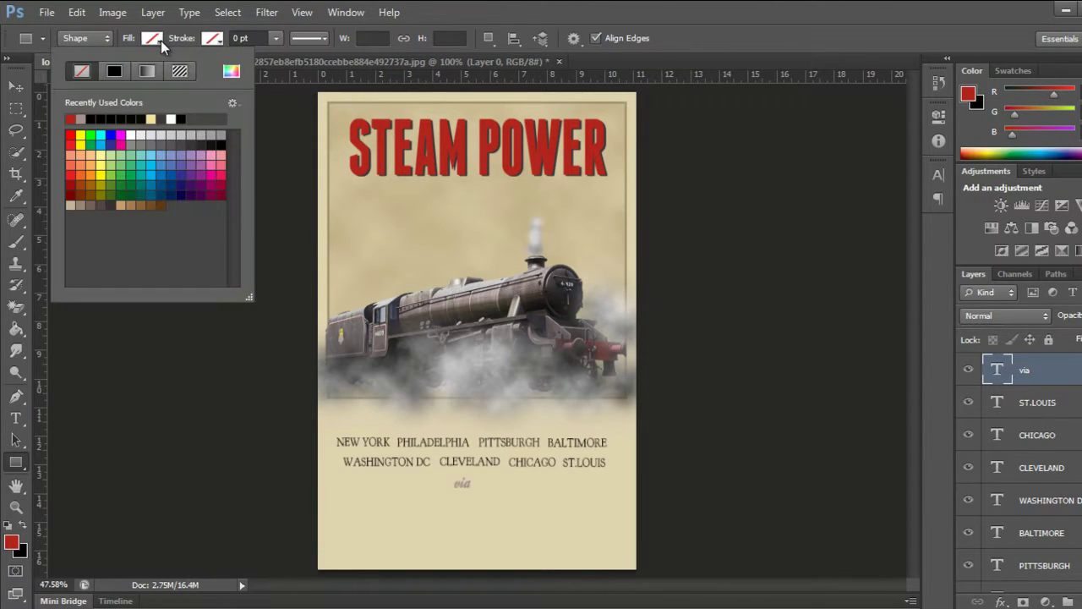
pyautogui.click(71, 119)
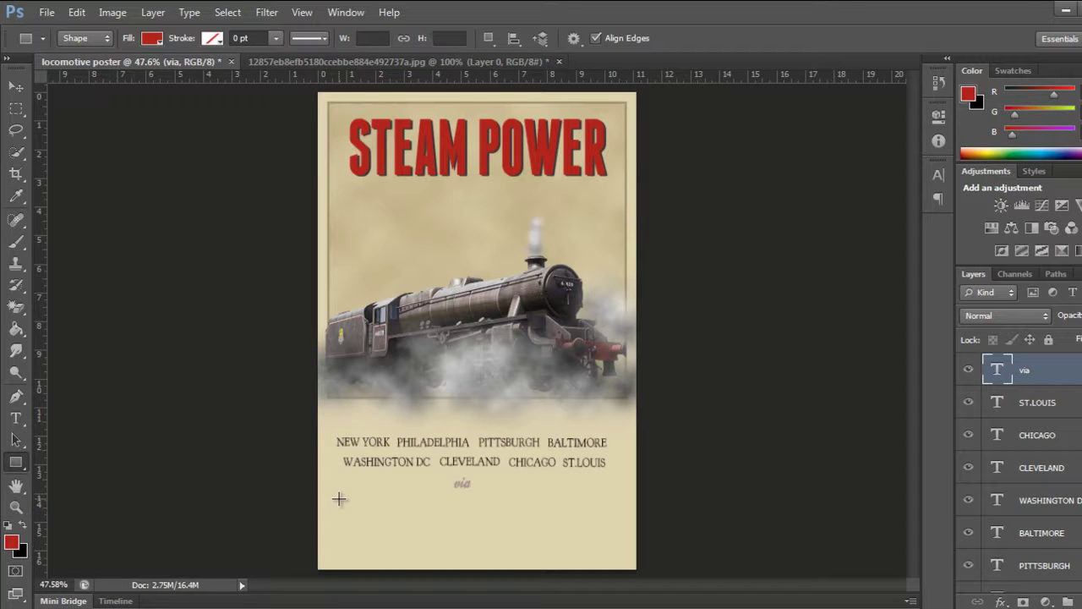
pyautogui.moveTo(337, 493); pyautogui.dragTo(506, 514)
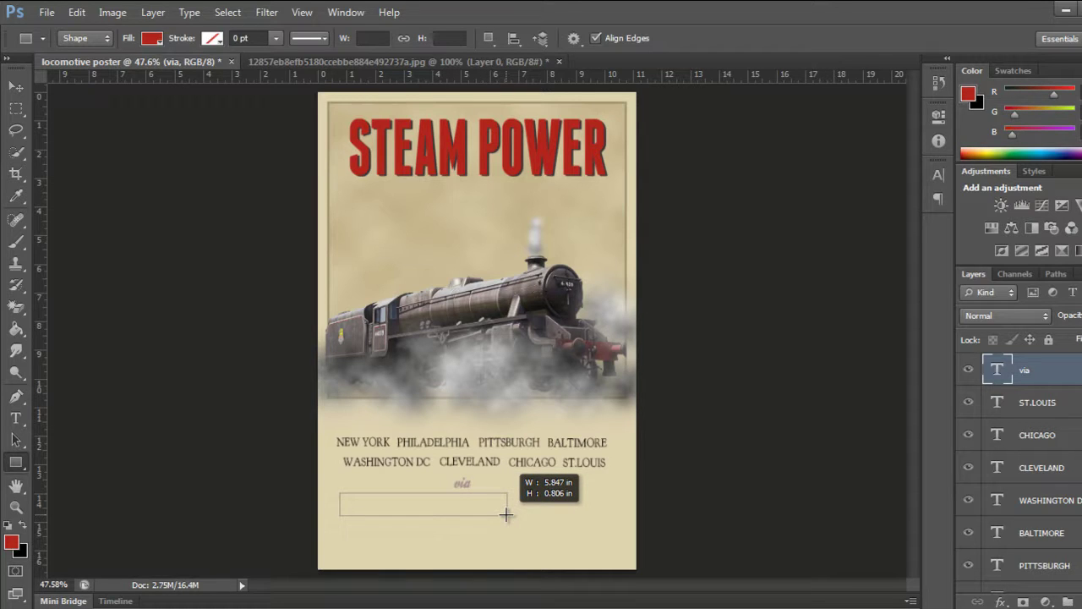
pyautogui.moveTo(506, 514); pyautogui.dragTo(506, 522)
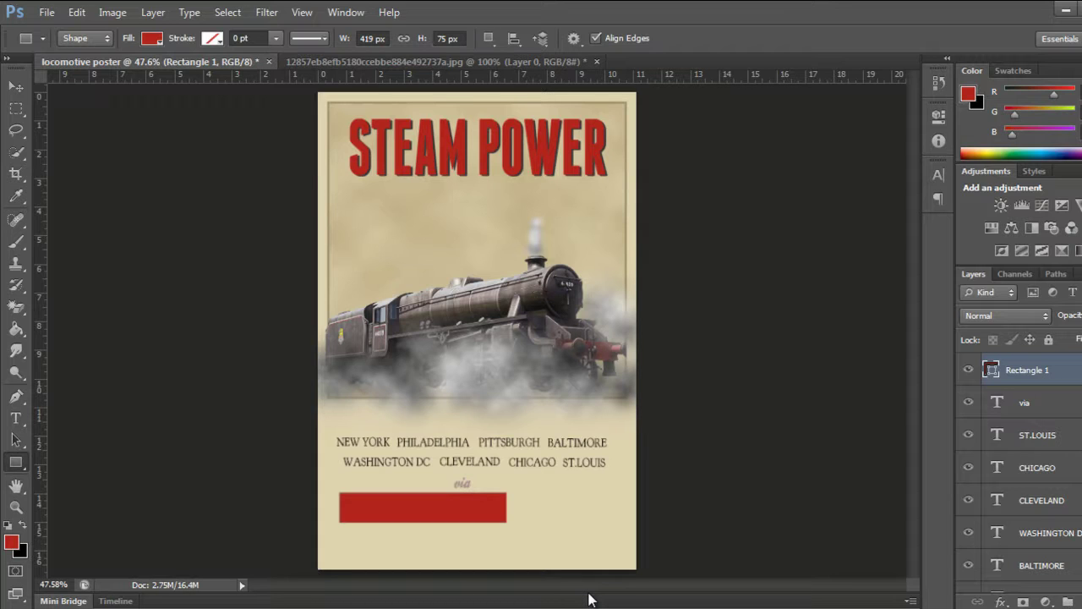
pyautogui.click(306, 15)
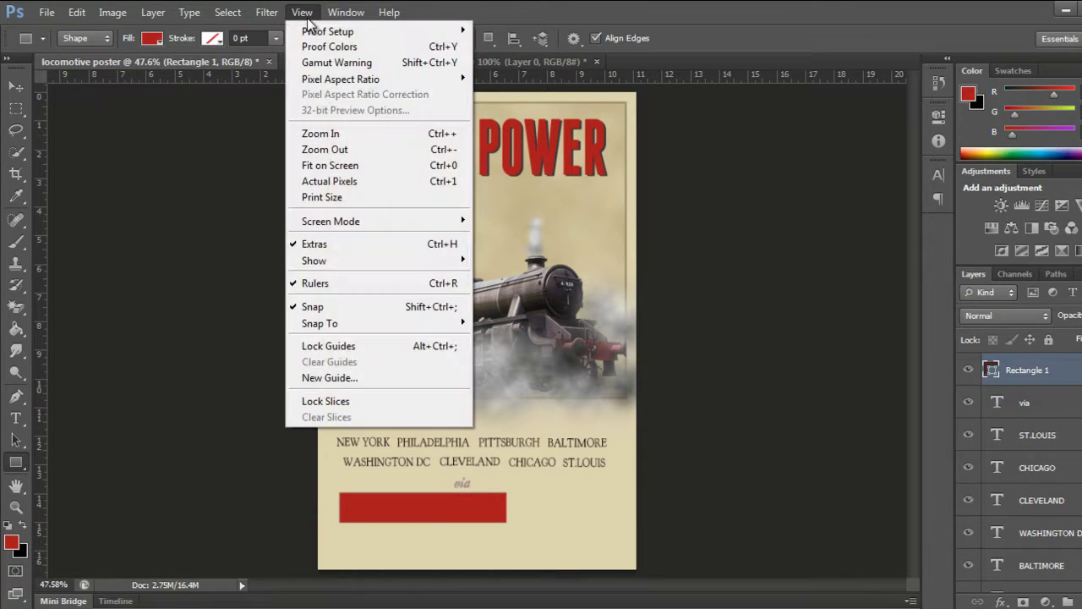
# Create a horizontal guide and drag it down through the red bar beneath 'via'
pyautogui.click(408, 377)
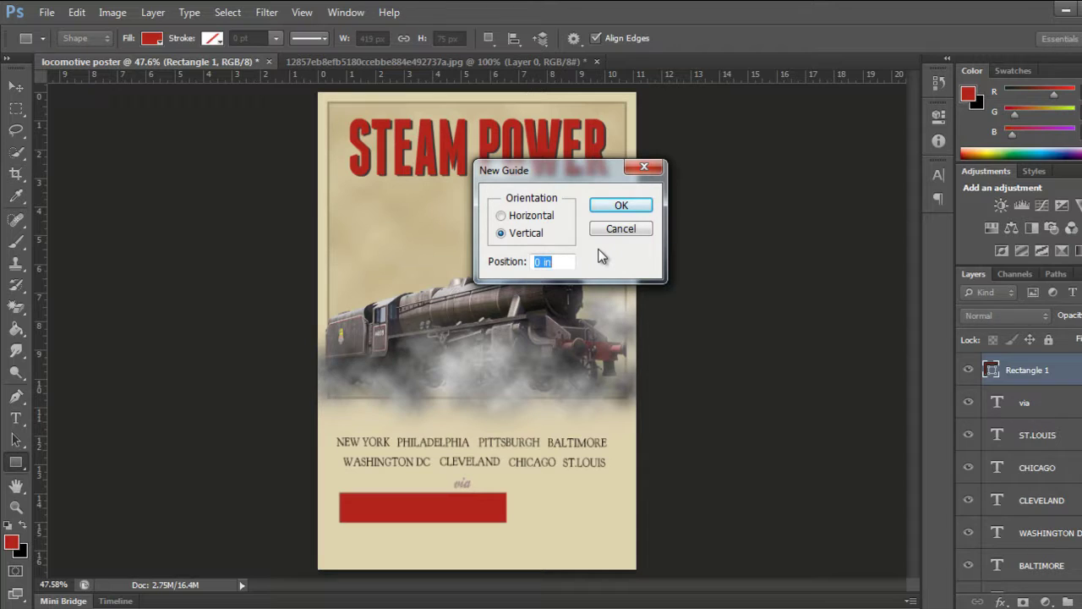
pyautogui.click(534, 218)
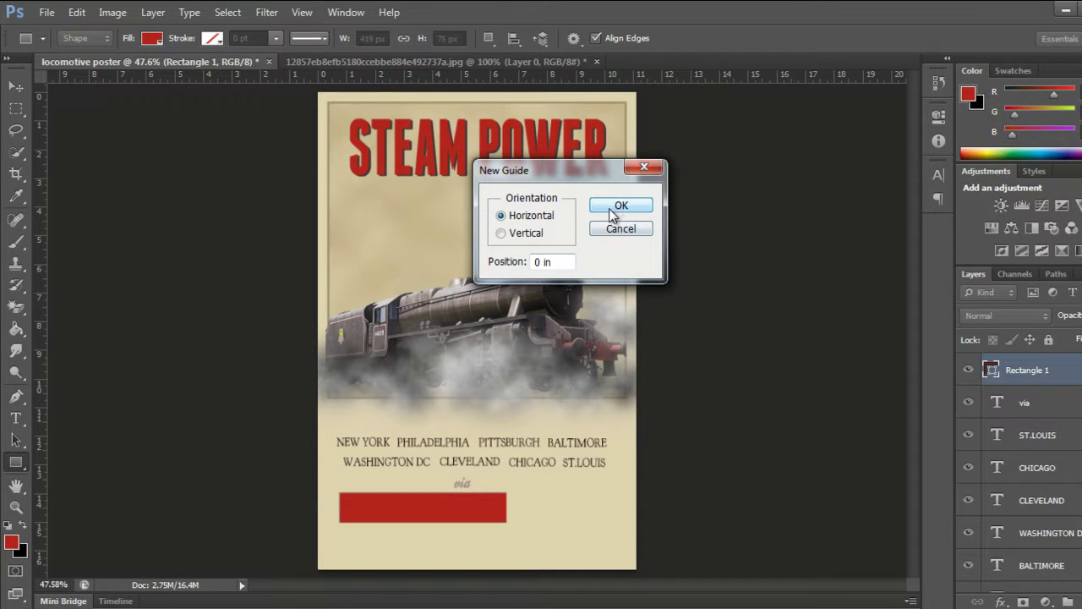
pyautogui.click(614, 211)
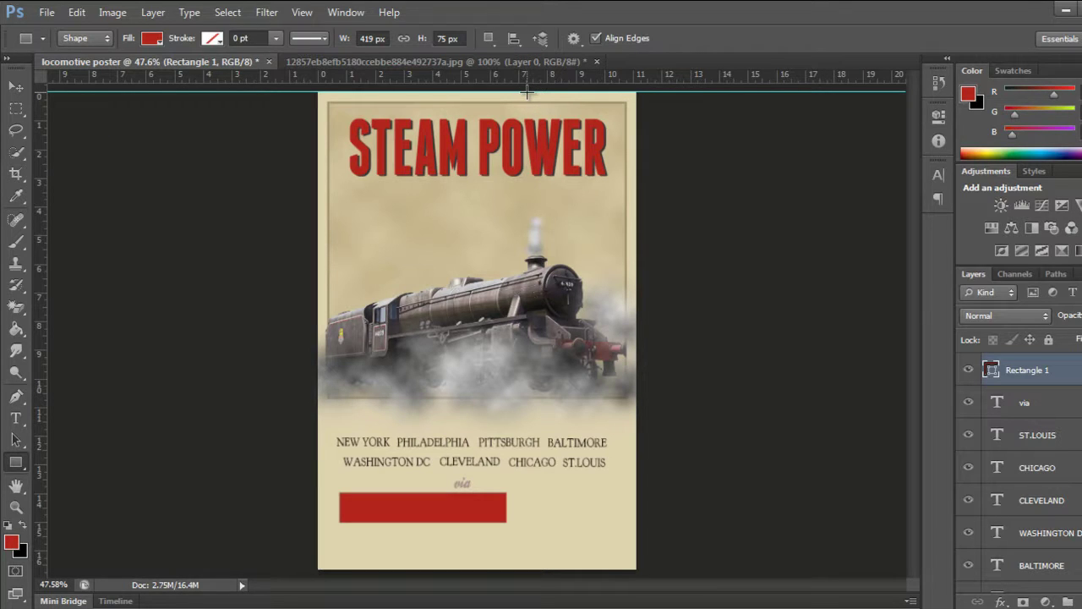
pyautogui.press('v')
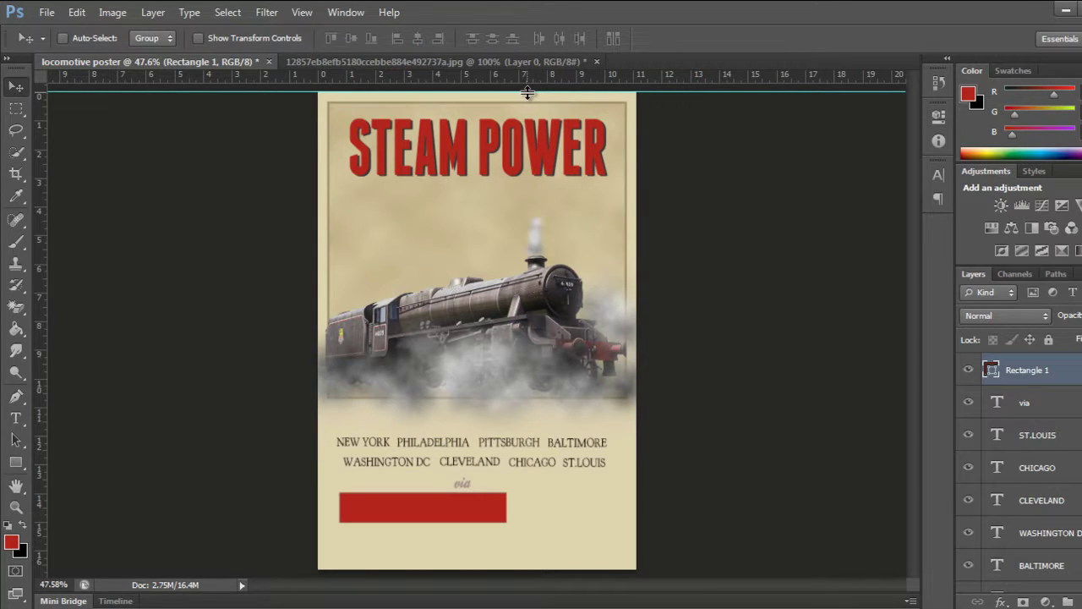
pyautogui.moveTo(527, 91); pyautogui.dragTo(503, 506)
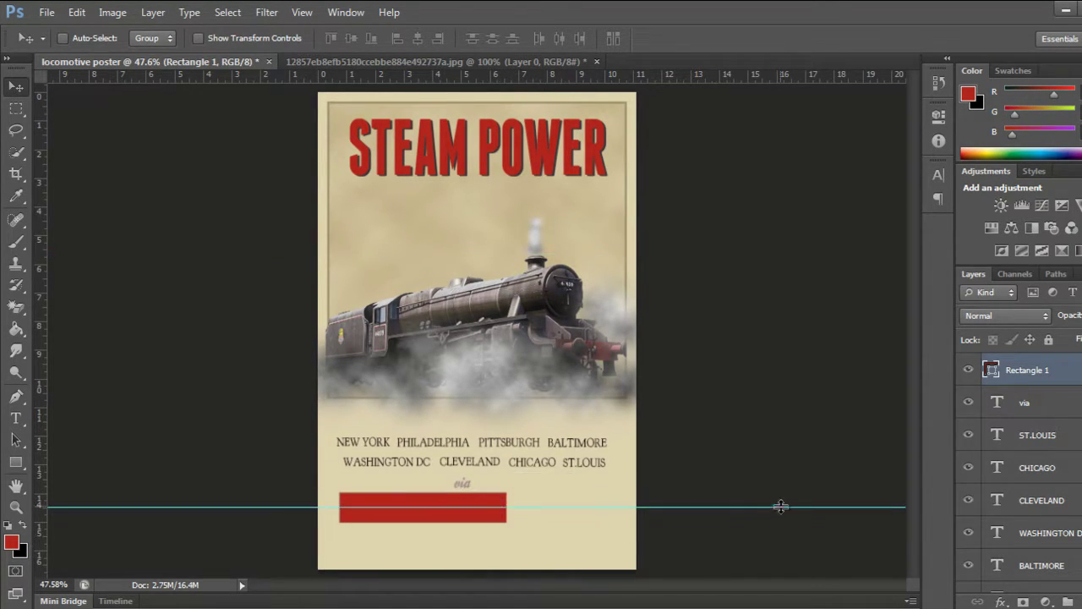
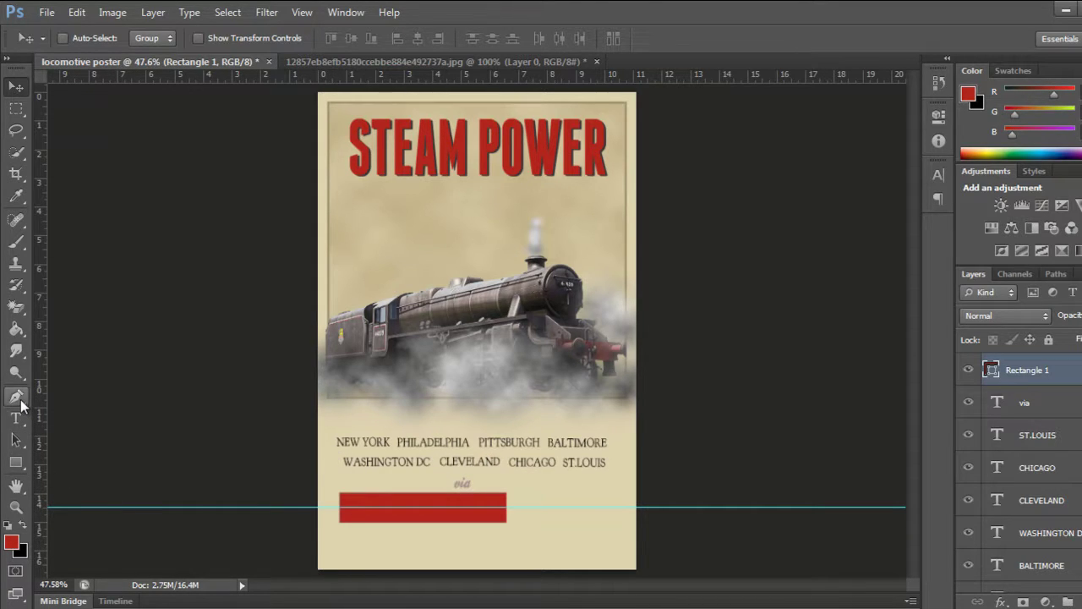
# Select the Add Anchor Point Tool from the Pen tool group
pyautogui.click(17, 396)
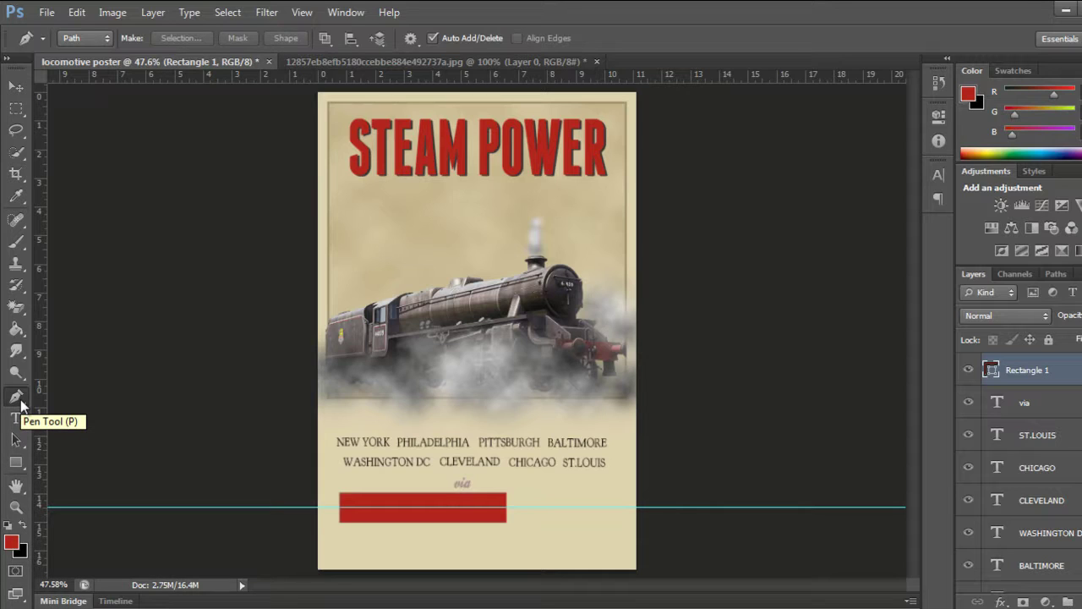
pyautogui.click(22, 403)
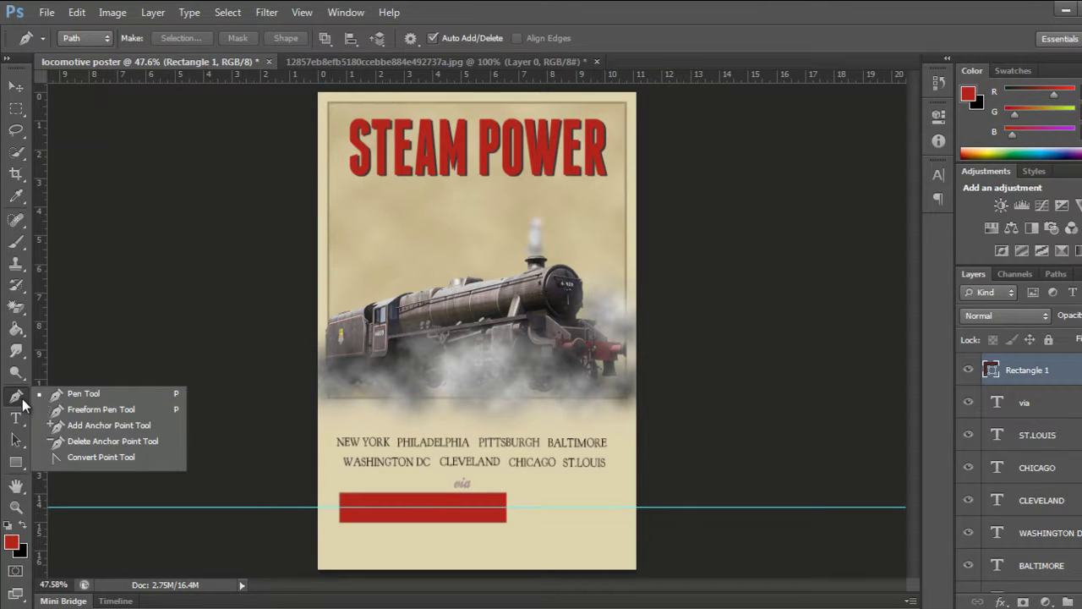
pyautogui.click(98, 426)
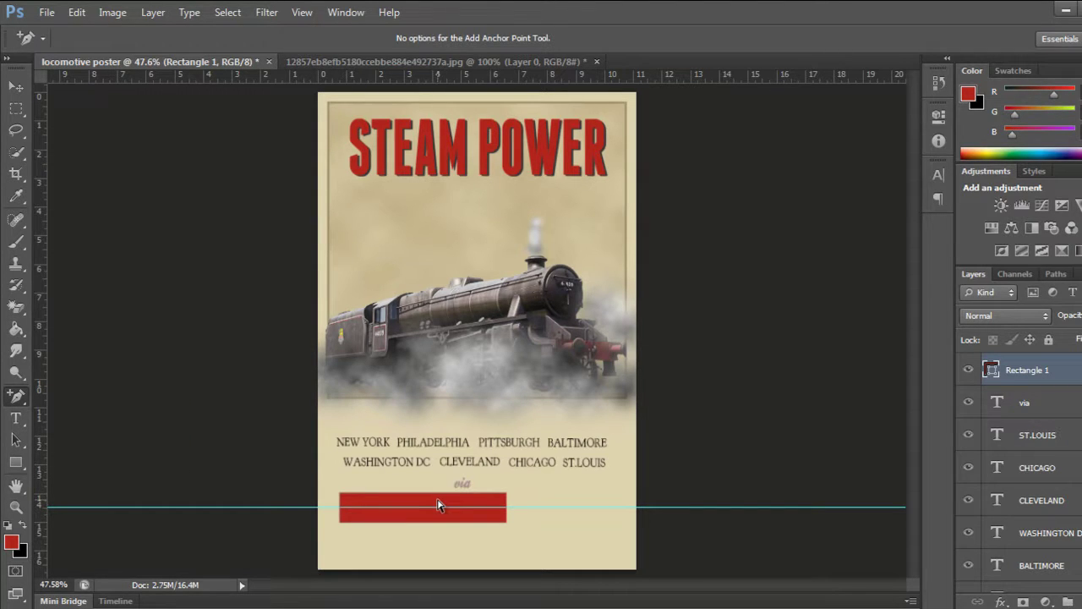
# Zoom to 100% on the red bar and add an anchor point midway on its left edge
pyautogui.hotkey('ctrl', '+')
pyautogui.hotkey('ctrl', '+')
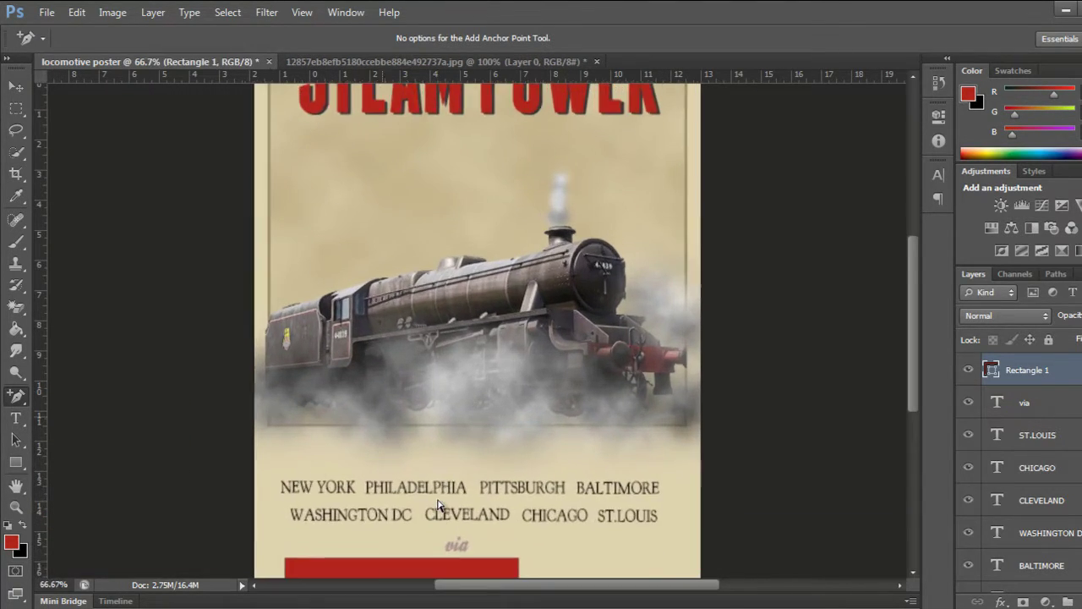
pyautogui.hotkey('ctrl', '+')
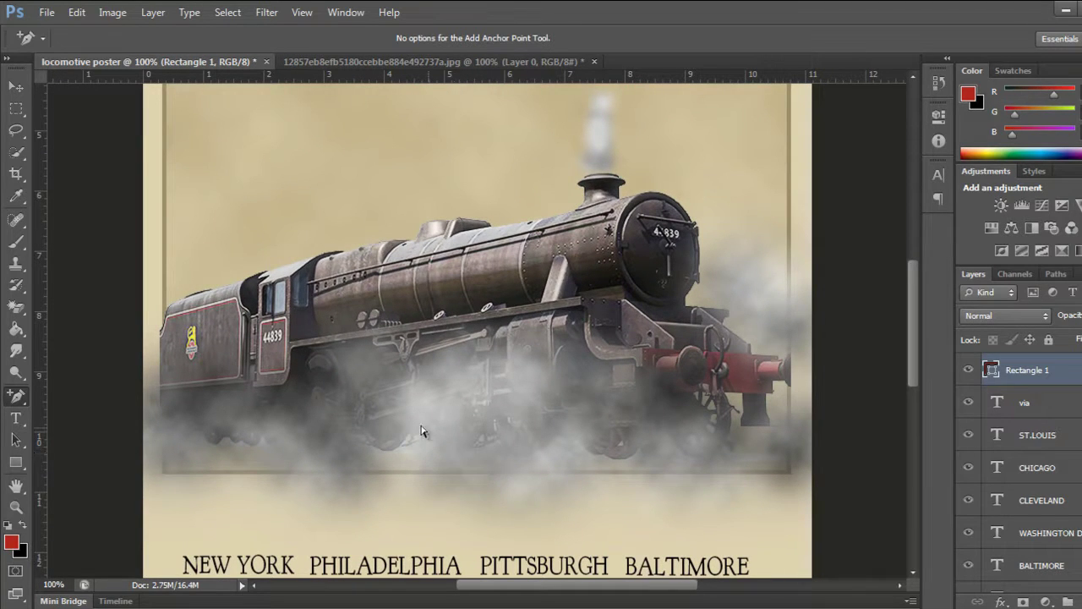
pyautogui.moveTo(913, 365); pyautogui.dragTo(914, 434)
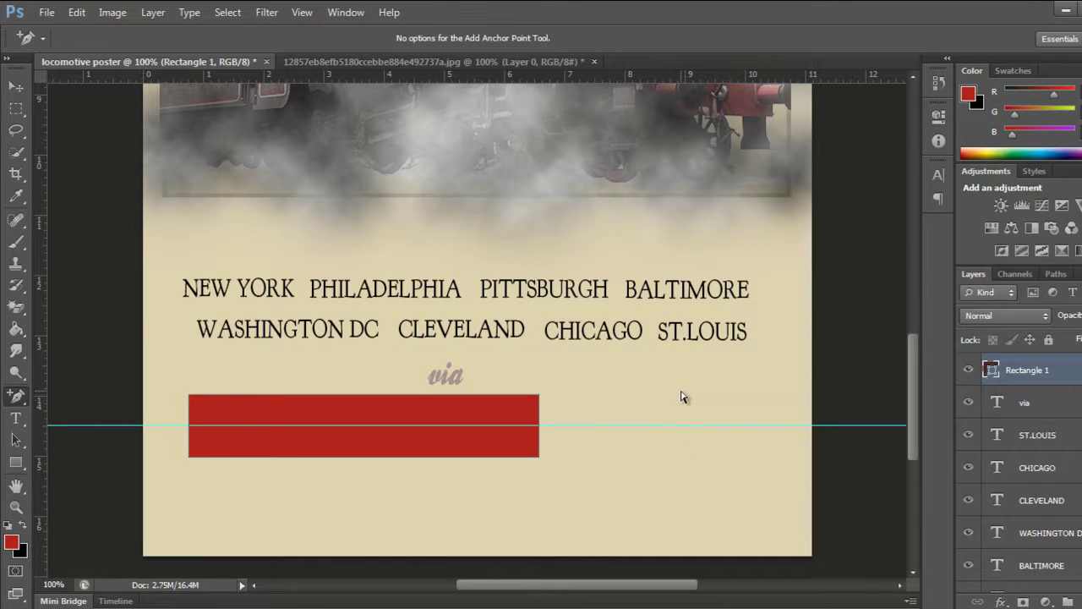
pyautogui.click(188, 425)
# Convert the new left-edge anchor into a sharp corner point
pyautogui.rightClick(14, 404)
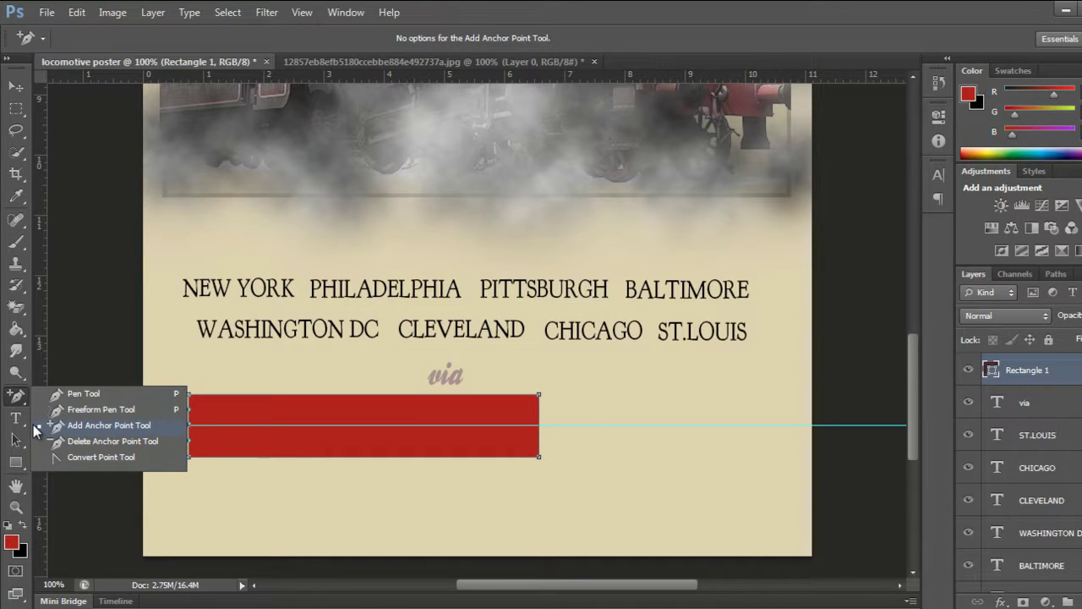
pyautogui.click(67, 458)
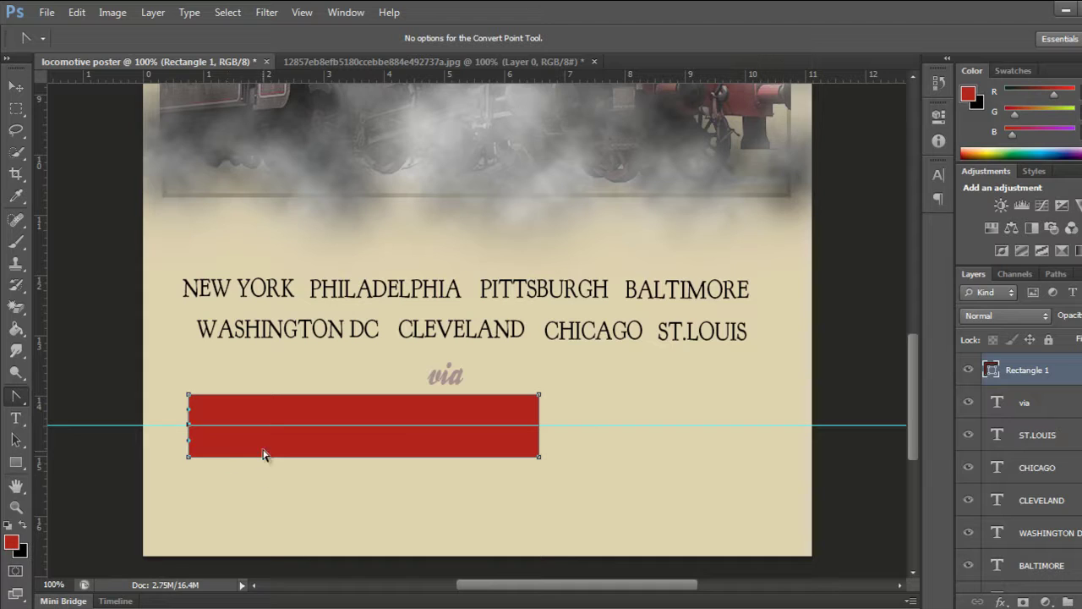
pyautogui.click(189, 425)
# Drag the left-edge corner point inward with the Direct Selection Tool to form a notch
pyautogui.press('a')
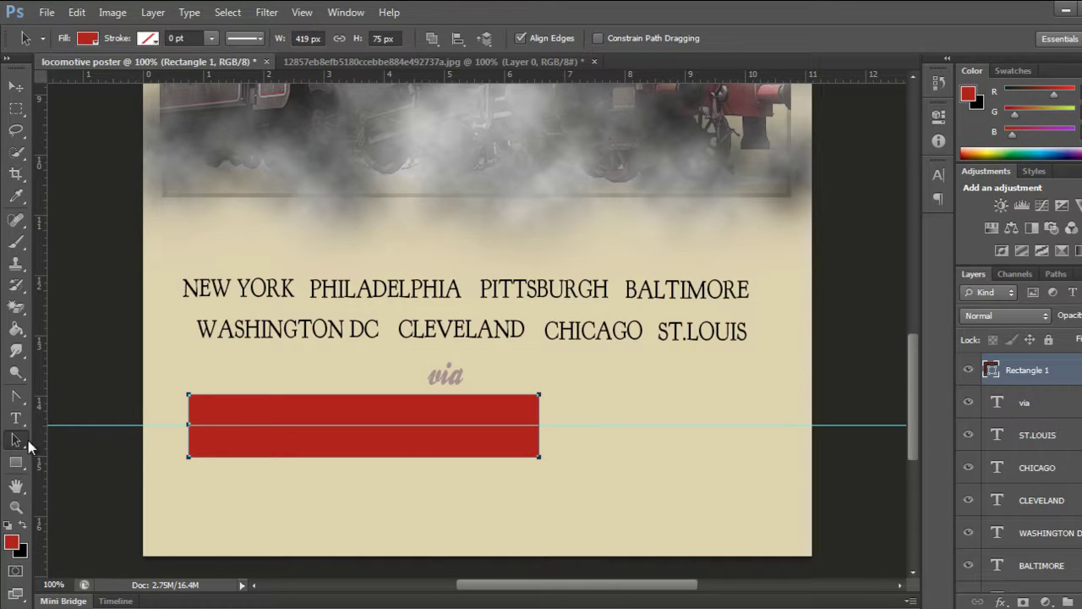
pyautogui.rightClick(17, 442)
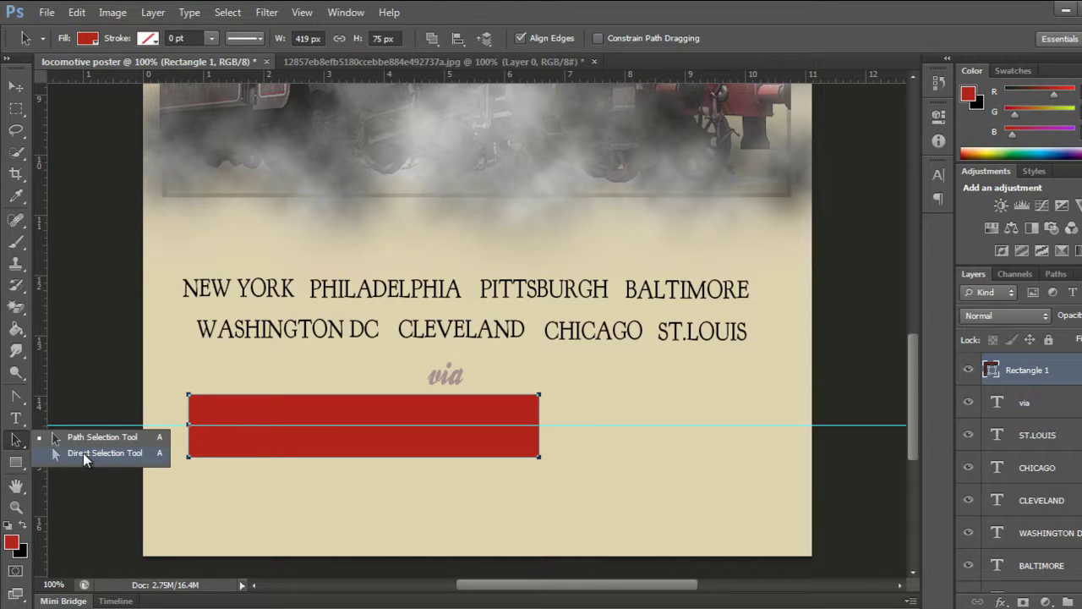
pyautogui.click(83, 452)
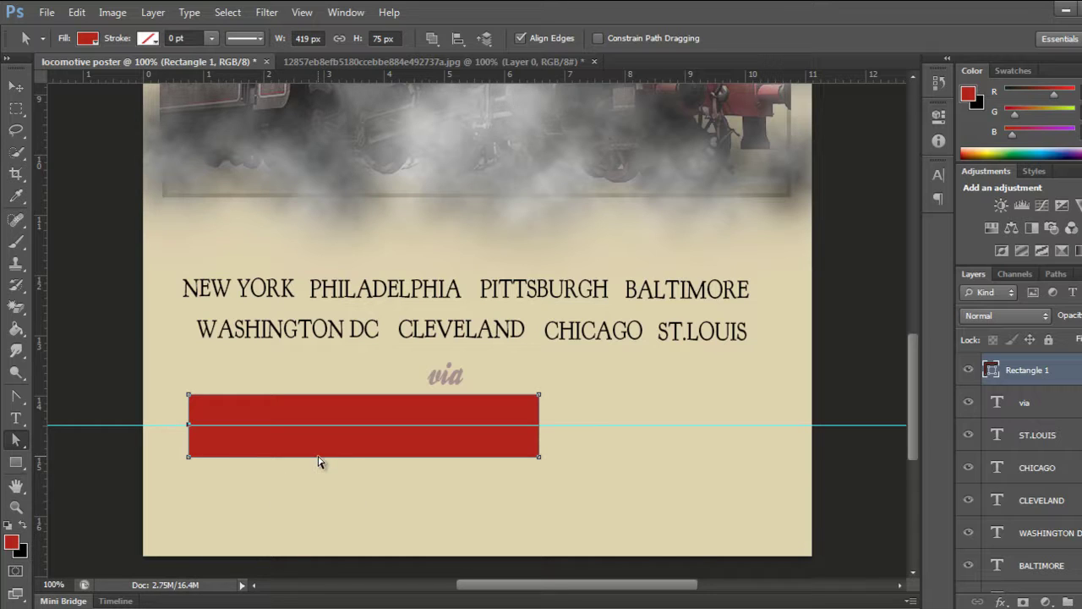
pyautogui.moveTo(189, 429); pyautogui.dragTo(211, 425)
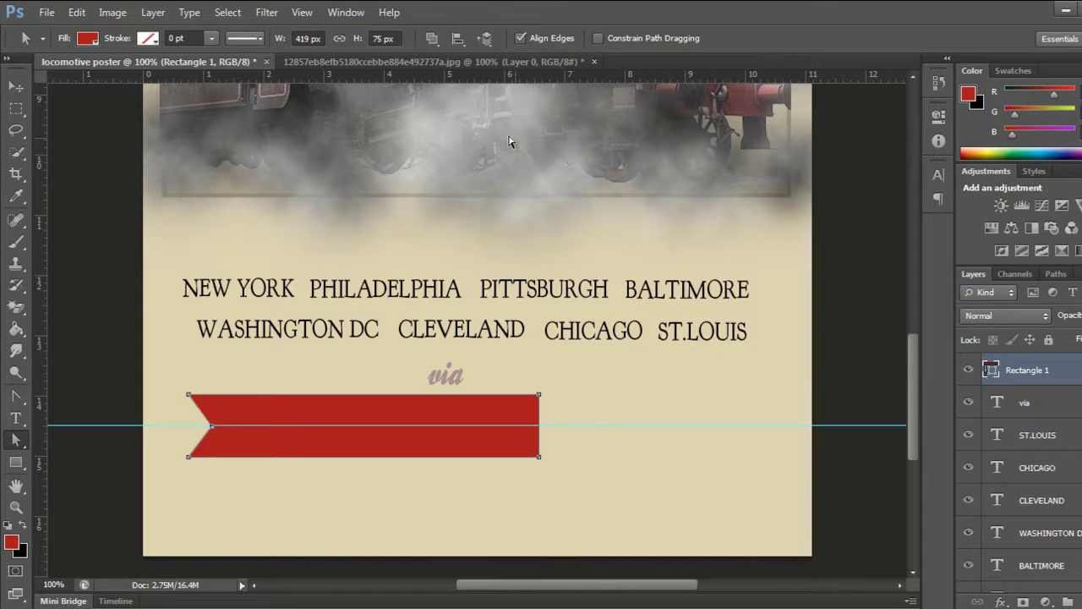
pyautogui.click(154, 12)
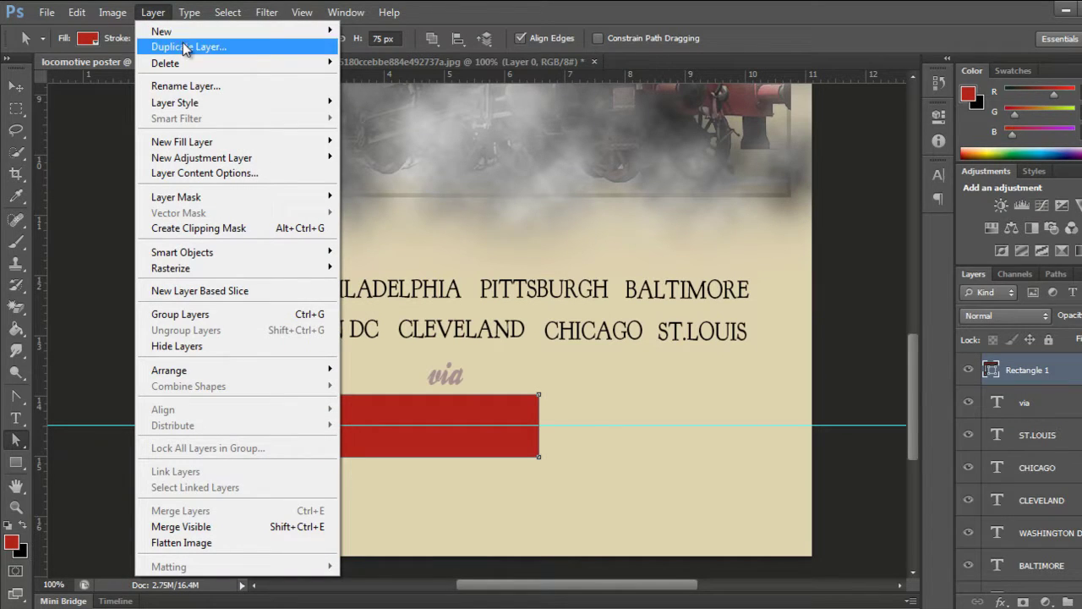
pyautogui.moveTo(175, 103)
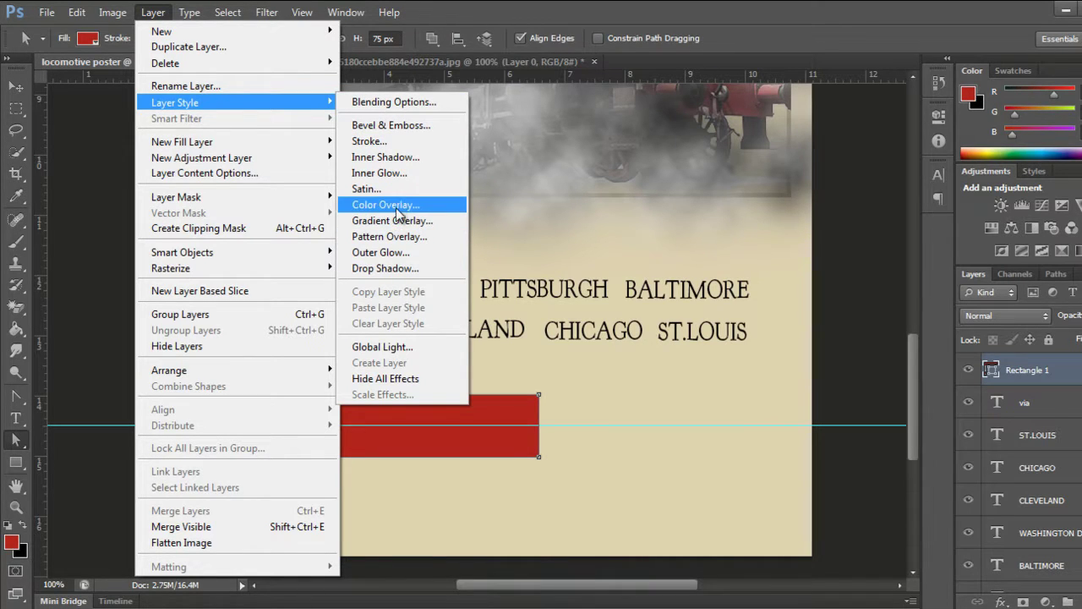
# Add a 2 px Inside Stroke layer style to the ribbon, then deselect its path
pyautogui.click(397, 141)
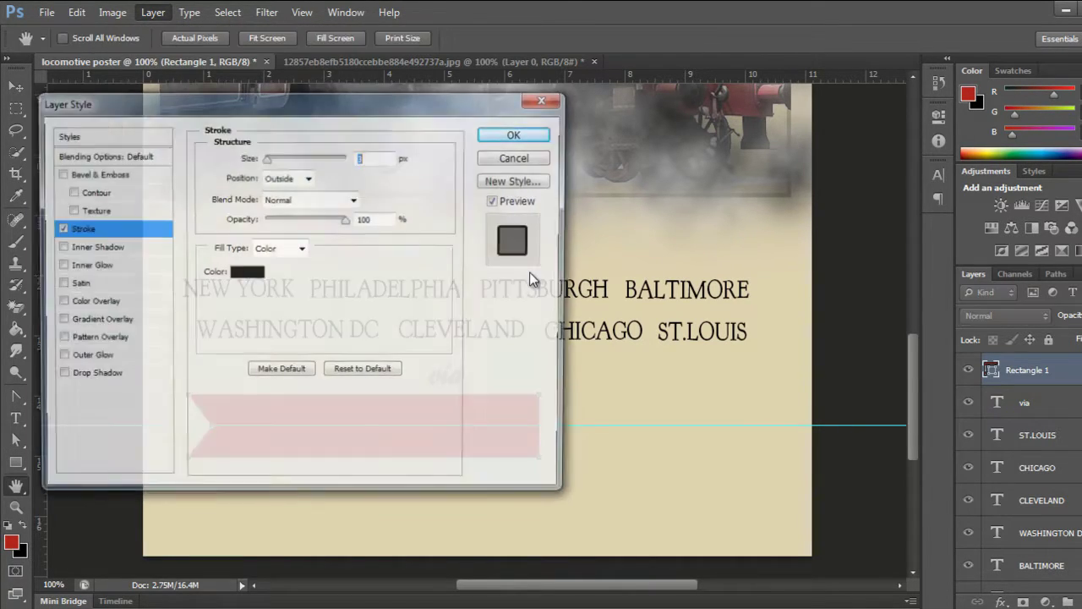
pyautogui.moveTo(311, 98); pyautogui.dragTo(682, 130)
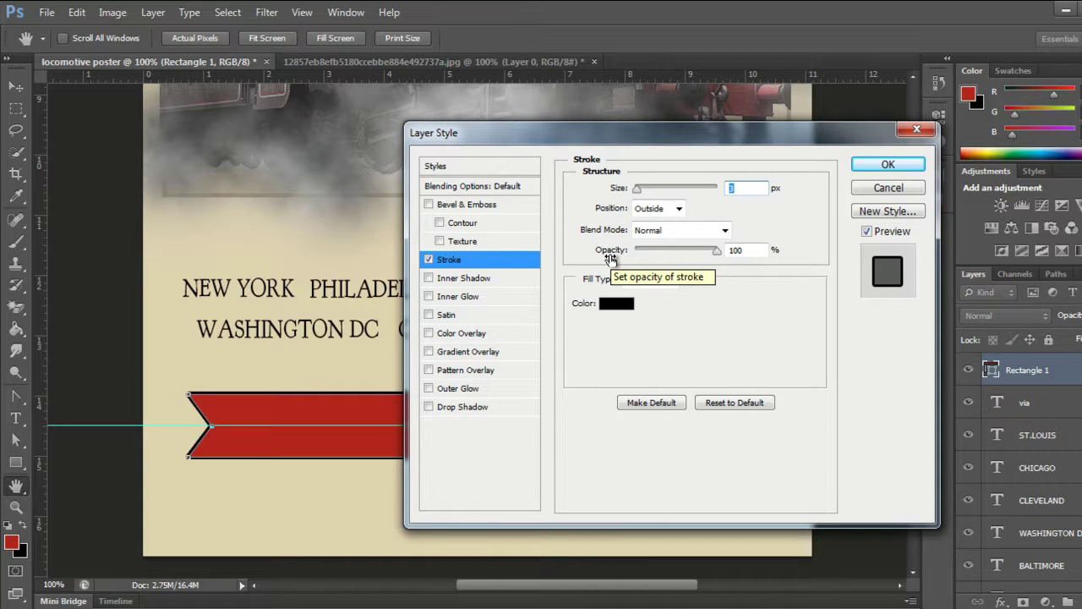
pyautogui.write('2')
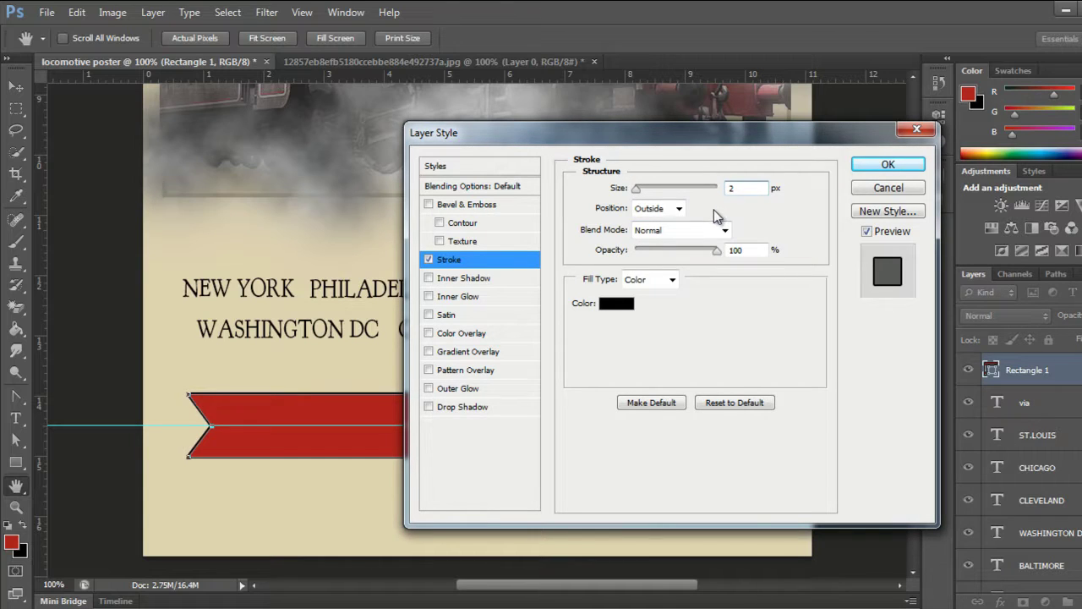
pyautogui.click(671, 208)
pyautogui.click(651, 238)
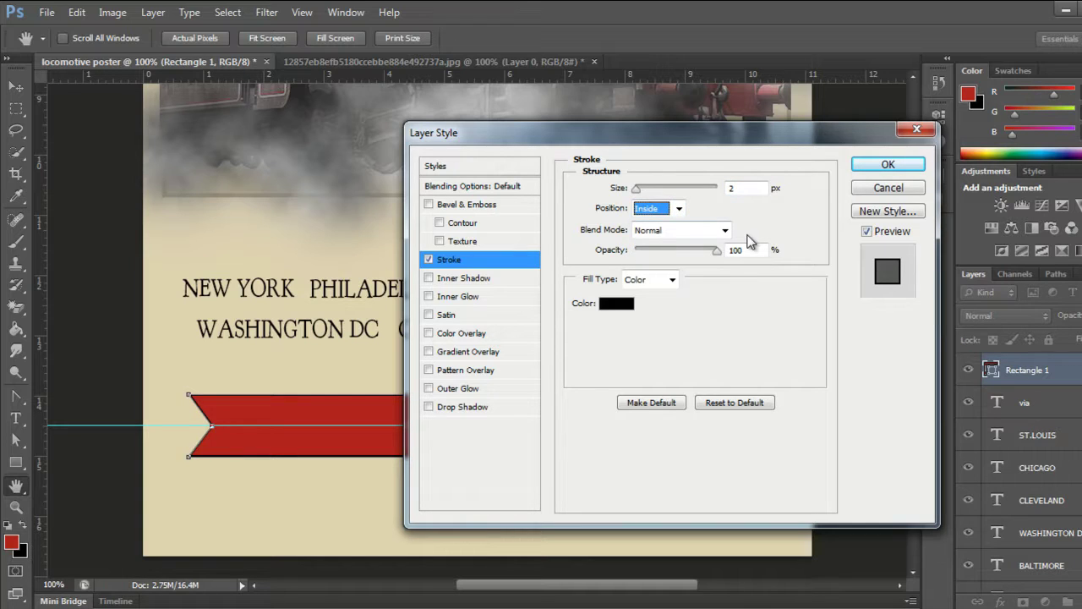
pyautogui.click(868, 169)
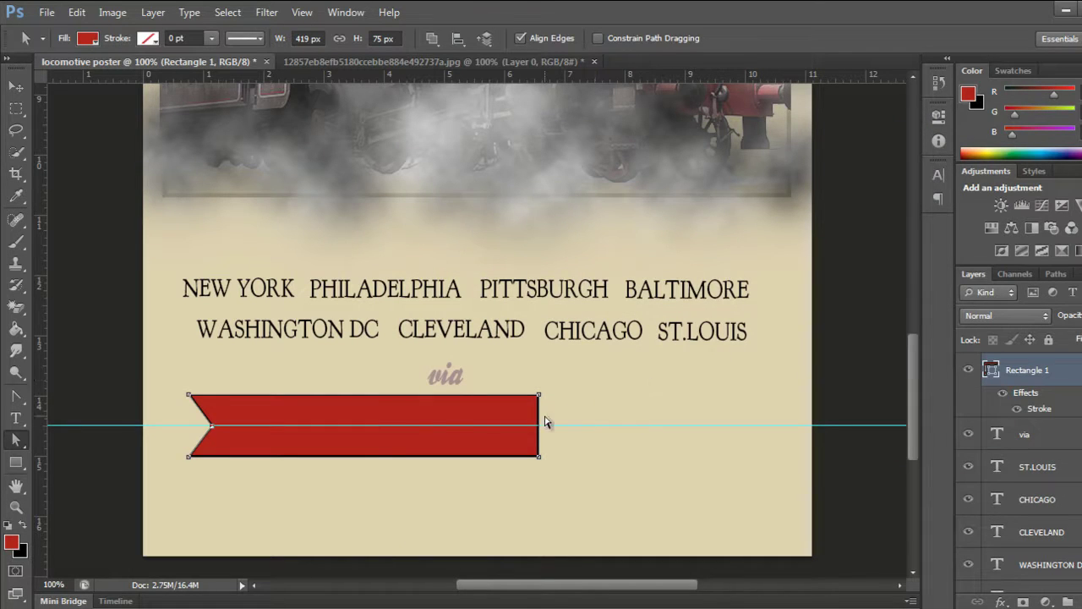
pyautogui.press('Return')
# Duplicate the ribbon layer and flip the copy horizontally
pyautogui.click(1079, 369)
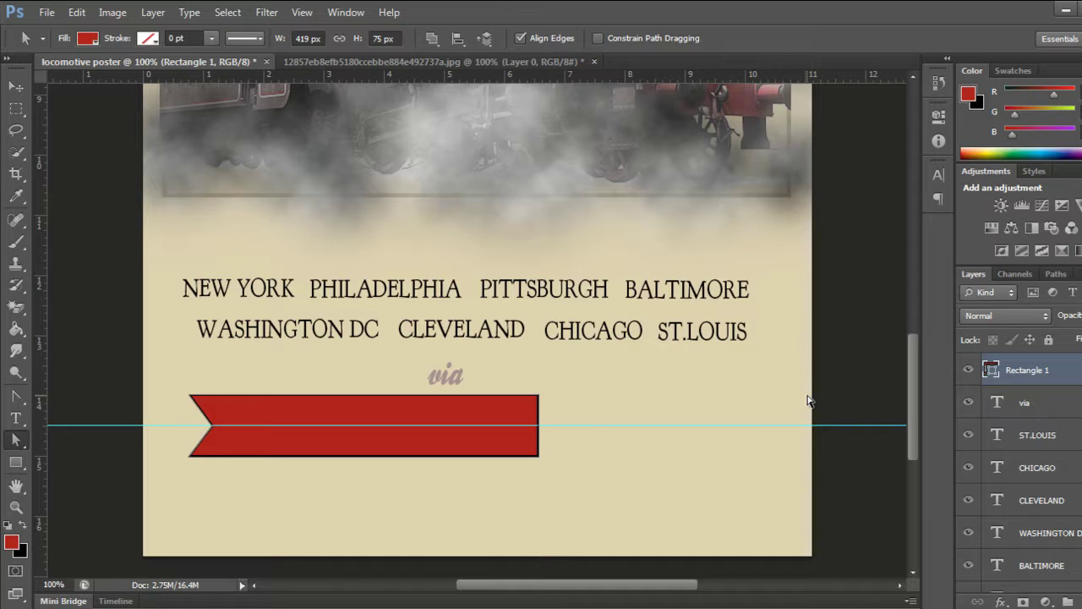
pyautogui.hotkey('ctrl', 'j')
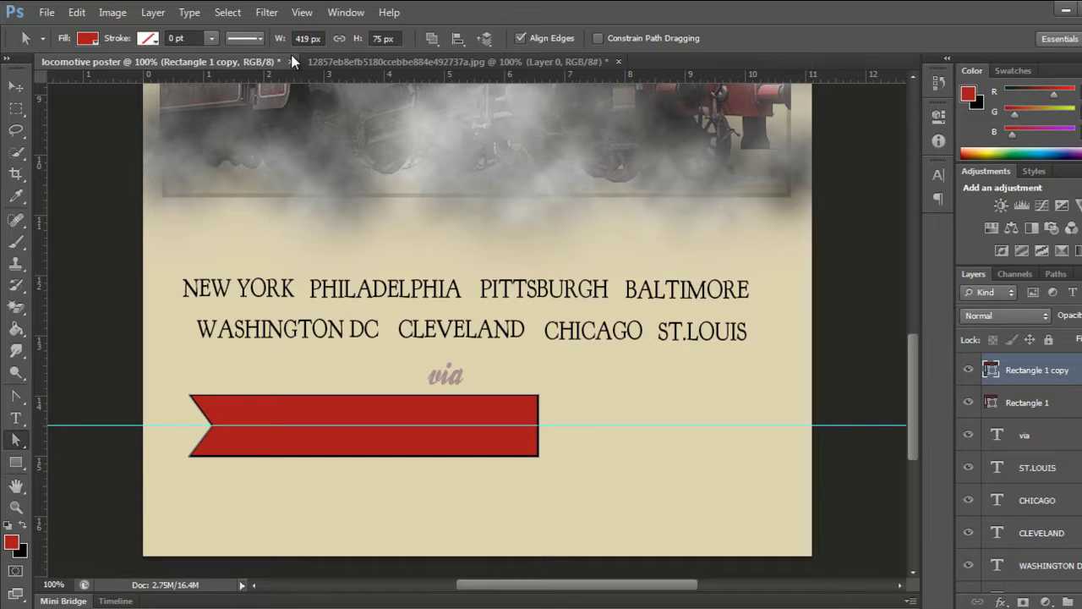
pyautogui.click(77, 12)
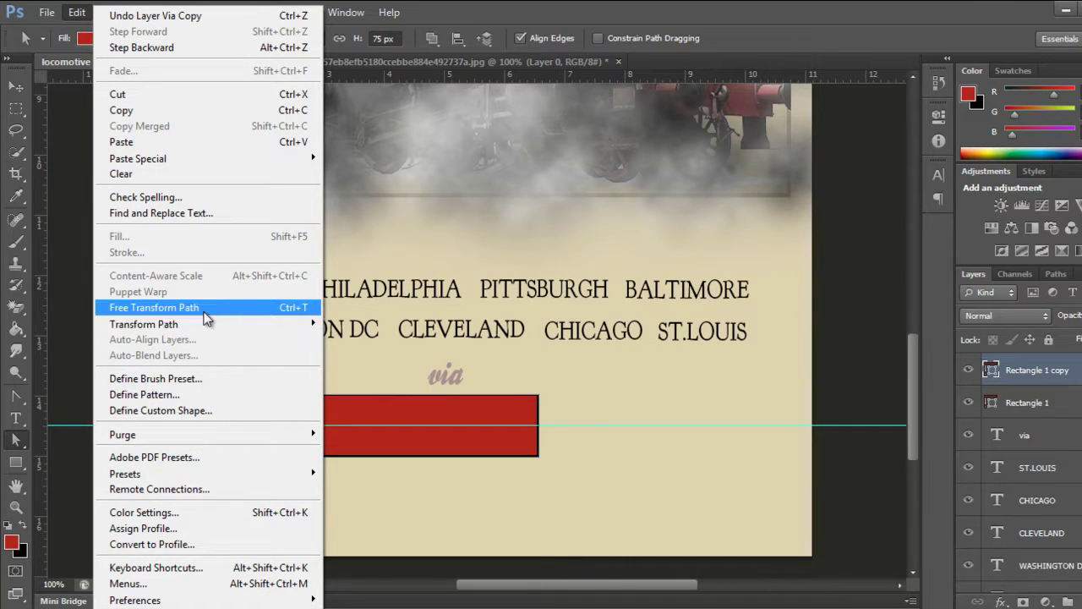
pyautogui.moveTo(144, 324)
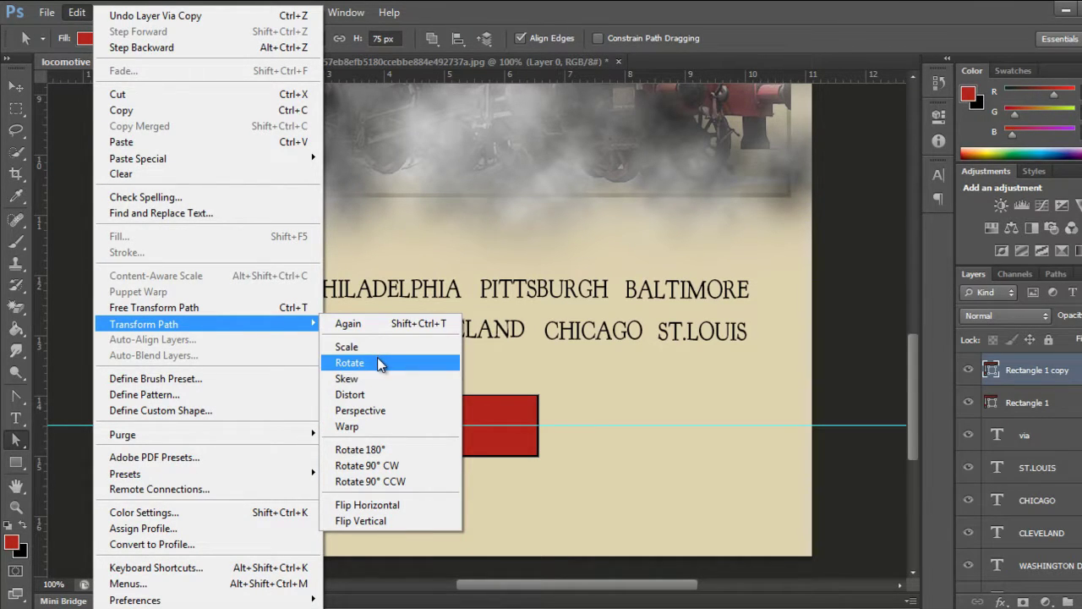
pyautogui.click(389, 507)
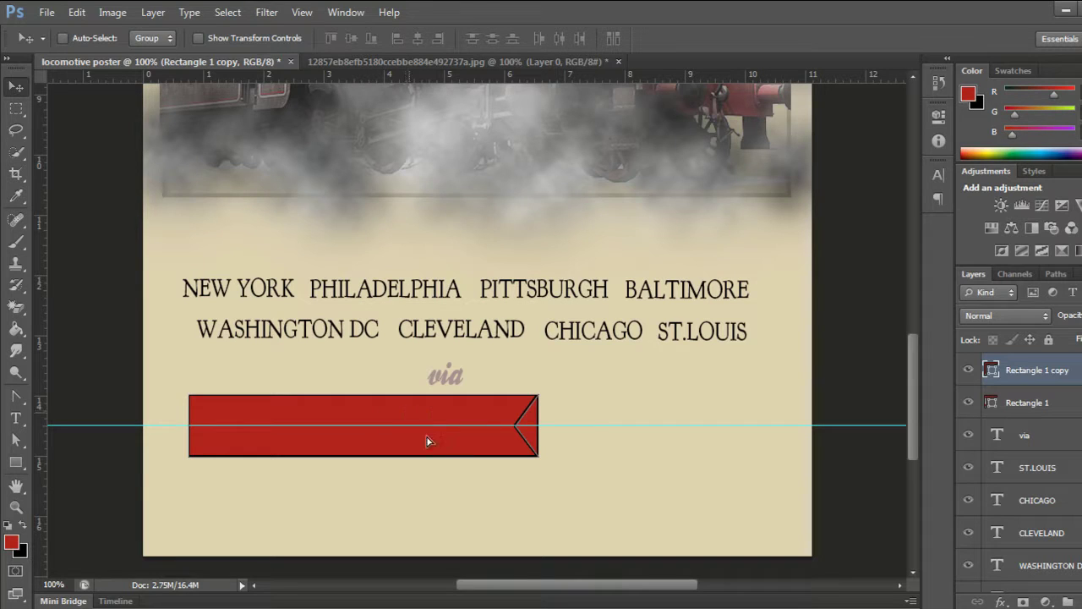
# Move the flipped copy down and to the right of the first ribbon
pyautogui.moveTo(427, 441); pyautogui.dragTo(515, 492)
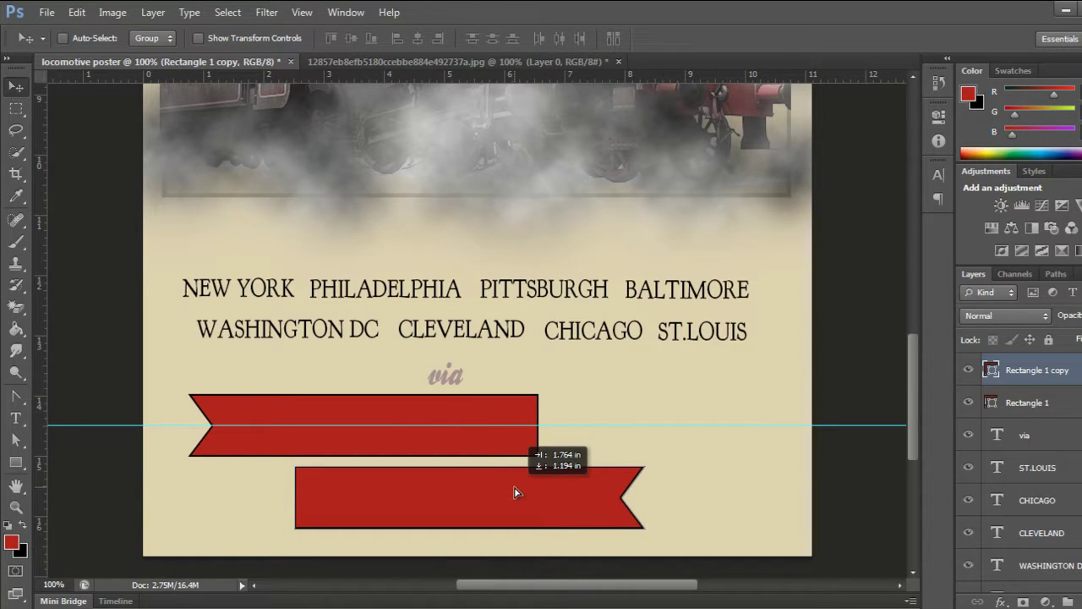
pyautogui.moveTo(514, 492); pyautogui.dragTo(580, 487)
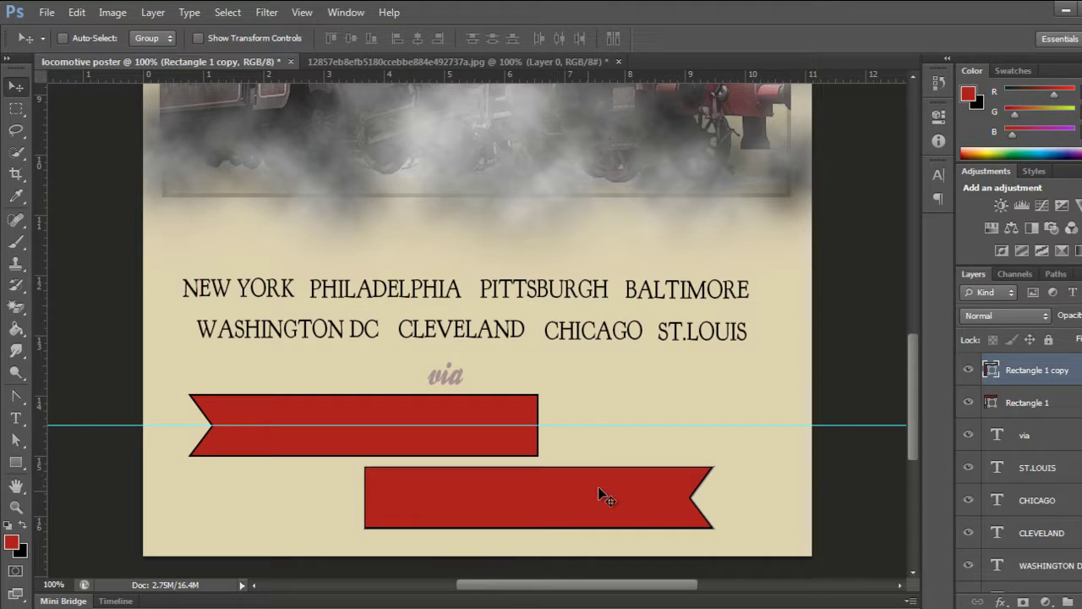
pyautogui.hotkey('ctrl', 'h')
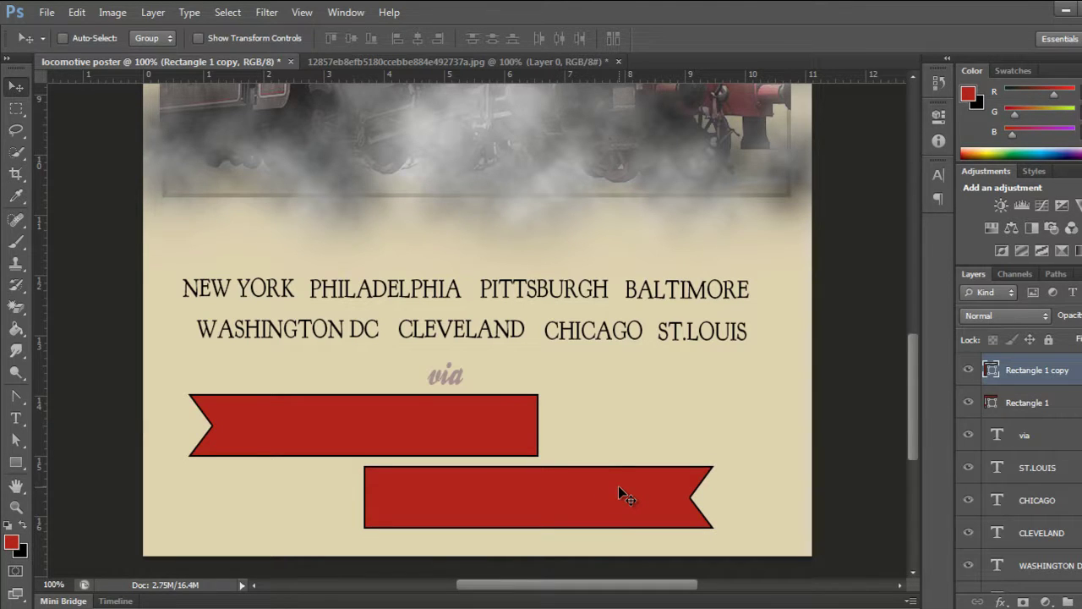
pyautogui.moveTo(530, 491); pyautogui.dragTo(524, 491)
# Select the Rectangle tool
pyautogui.scroll(-1, 659, 415)
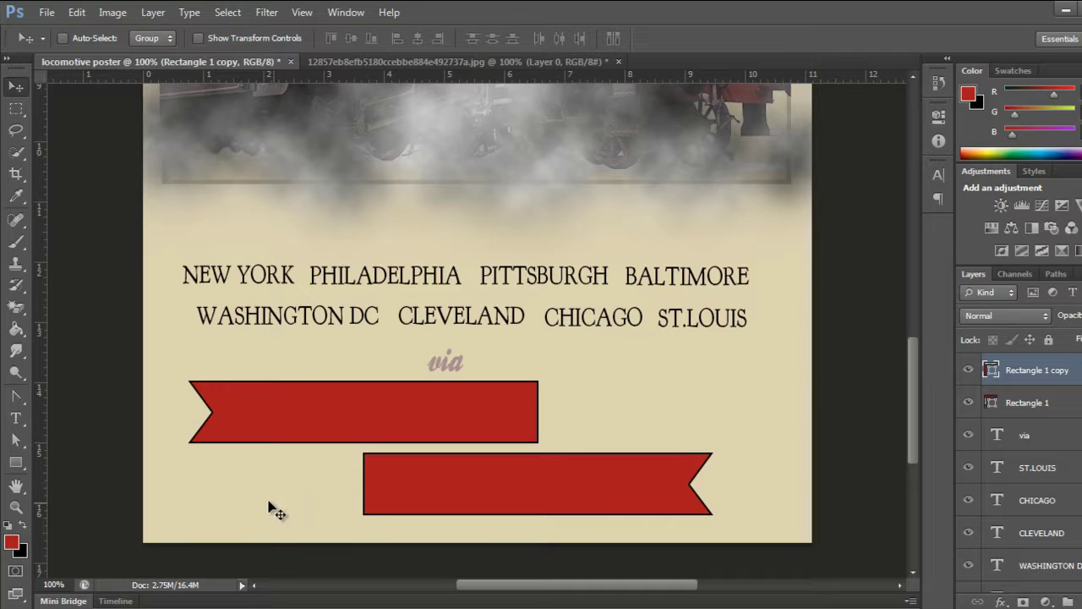
pyautogui.click(17, 461)
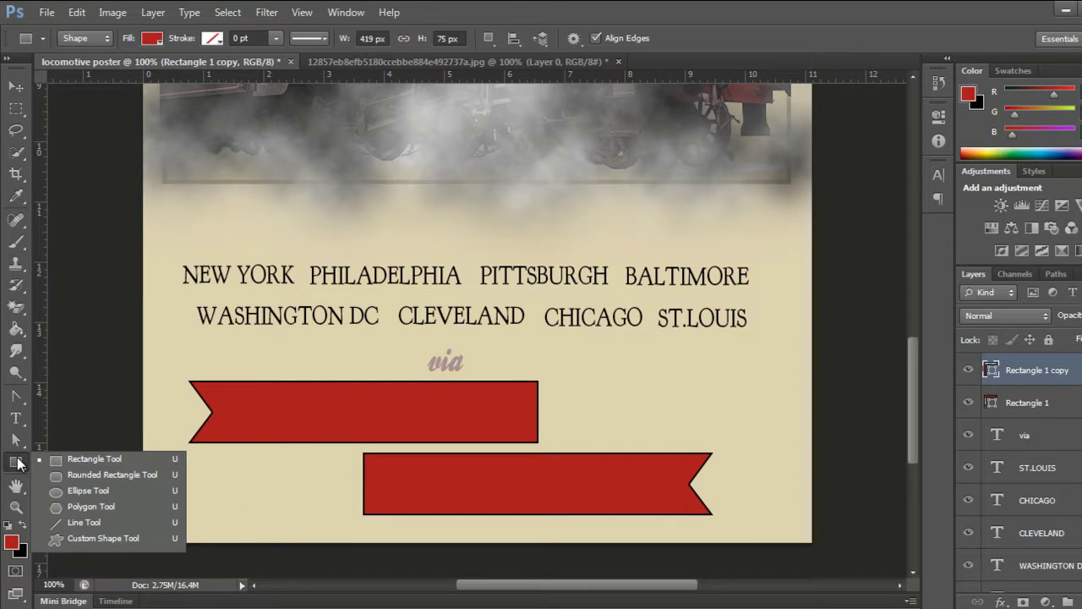
pyautogui.click(82, 457)
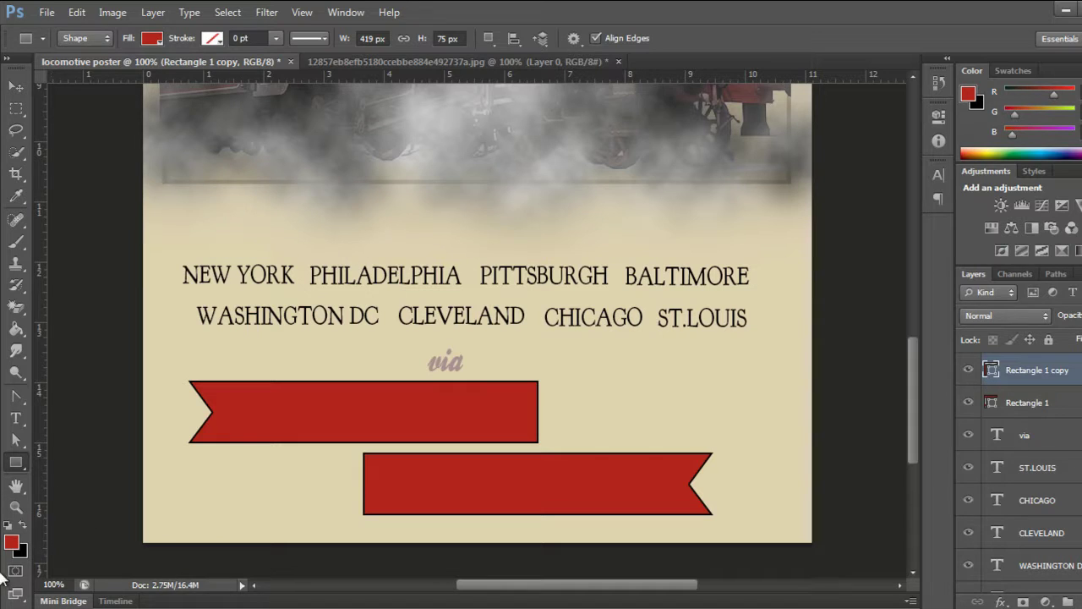
# Set the foreground colour to hex 1f1a0d, dismiss the ESET notification, and start a rectangle between the ribbons
pyautogui.click(12, 542)
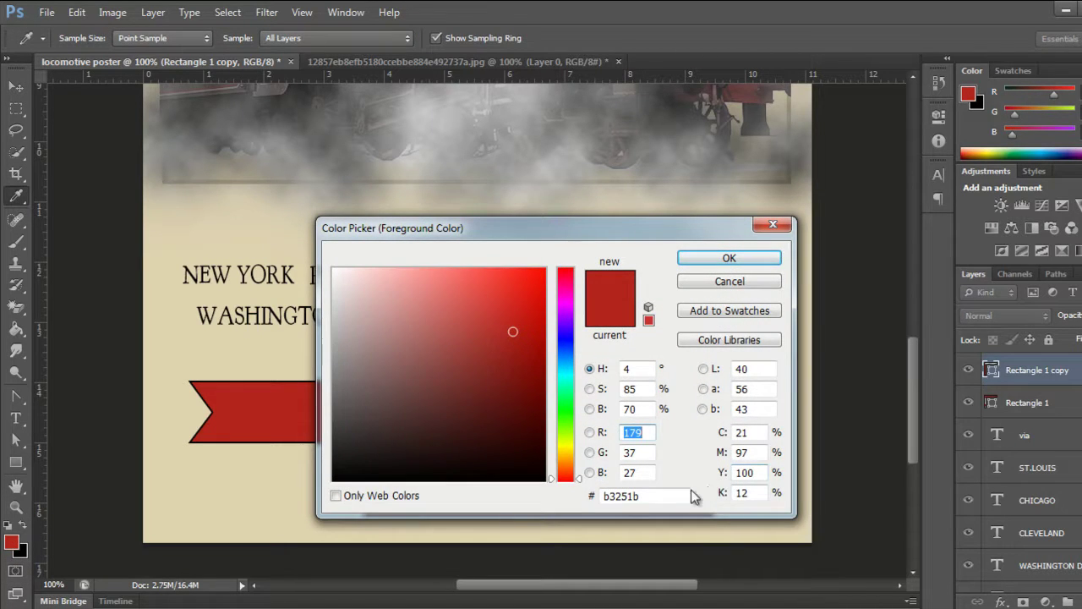
pyautogui.click(652, 497)
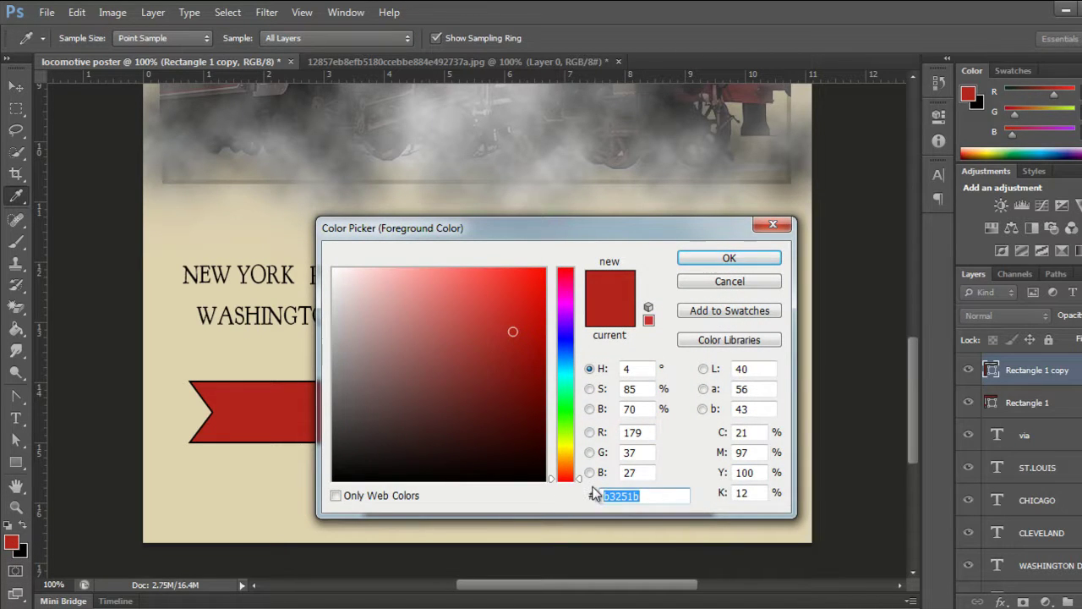
pyautogui.write('1f')
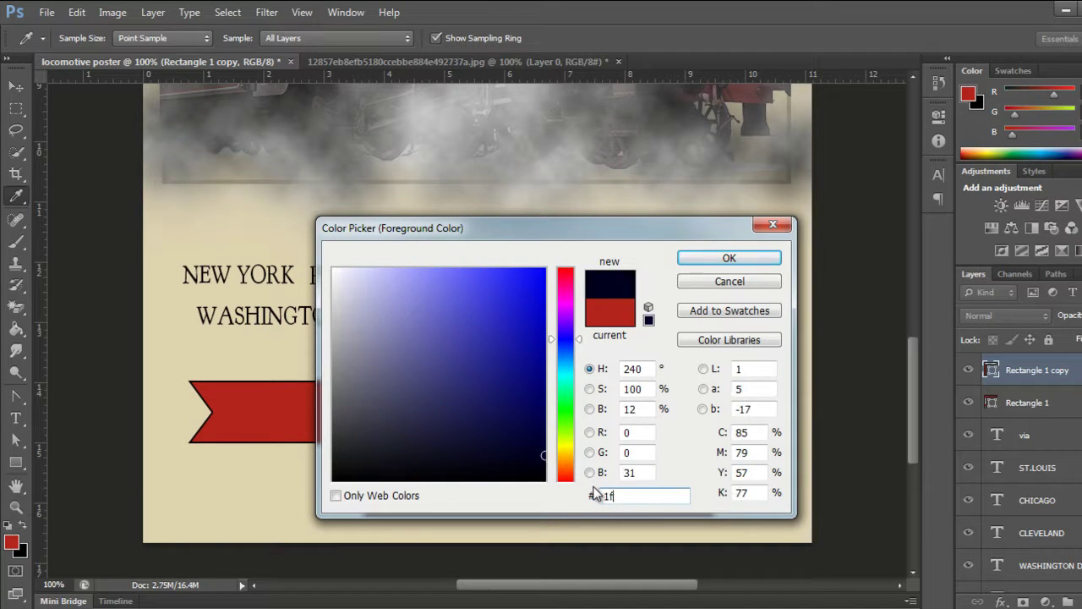
pyautogui.write('1a0d')
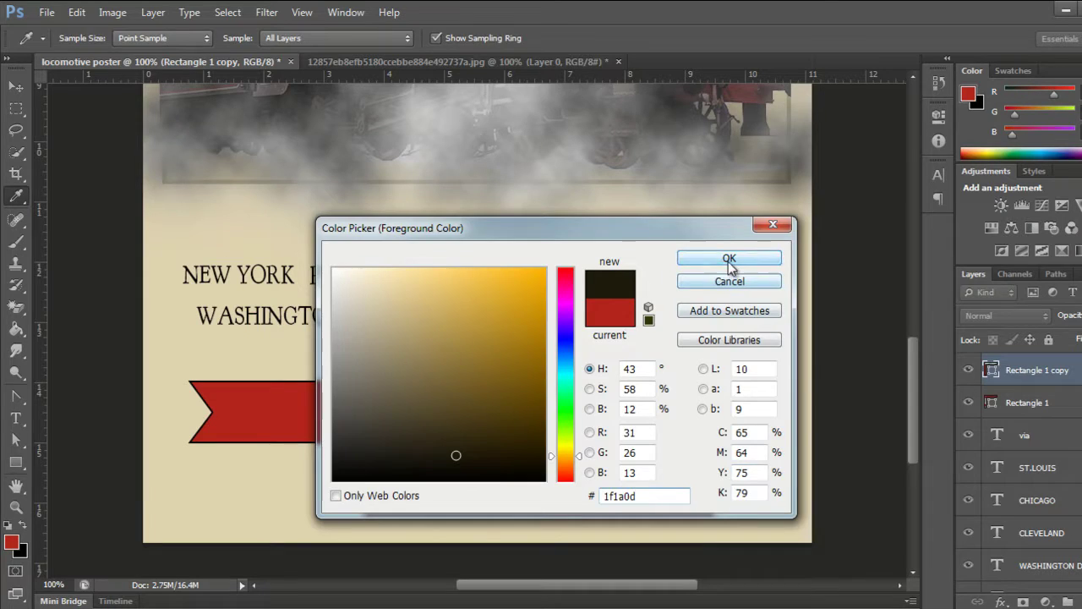
pyautogui.click(731, 262)
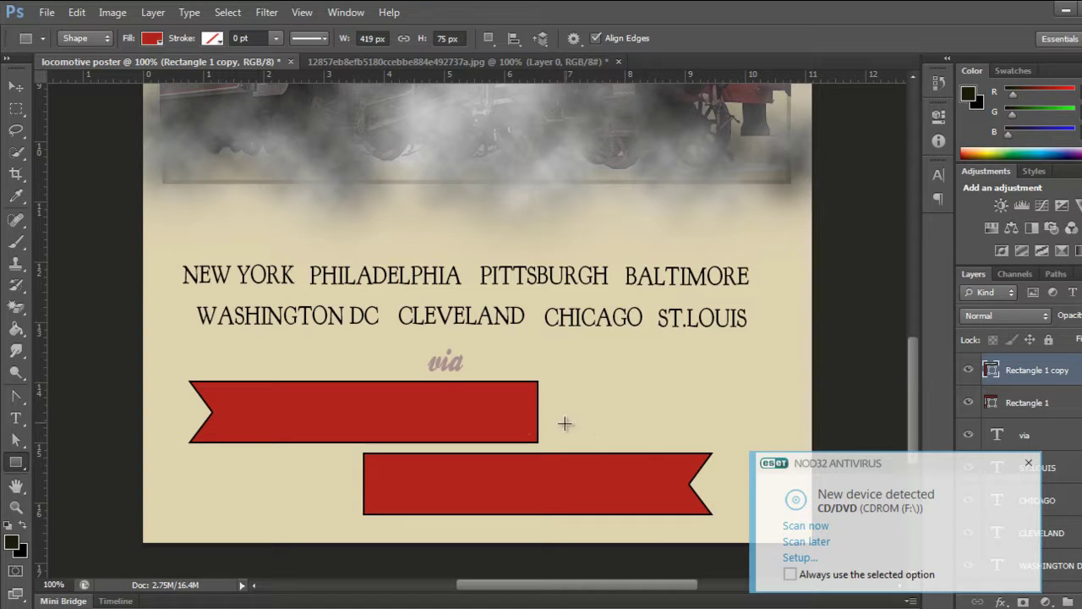
pyautogui.click(1029, 463)
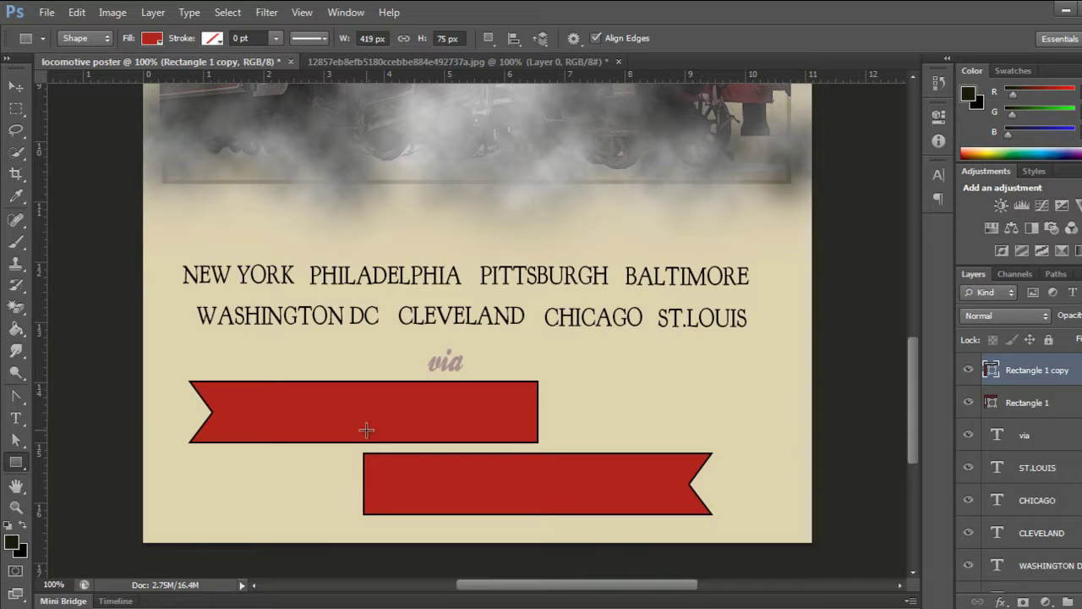
pyautogui.moveTo(360, 418); pyautogui.dragTo(538, 462)
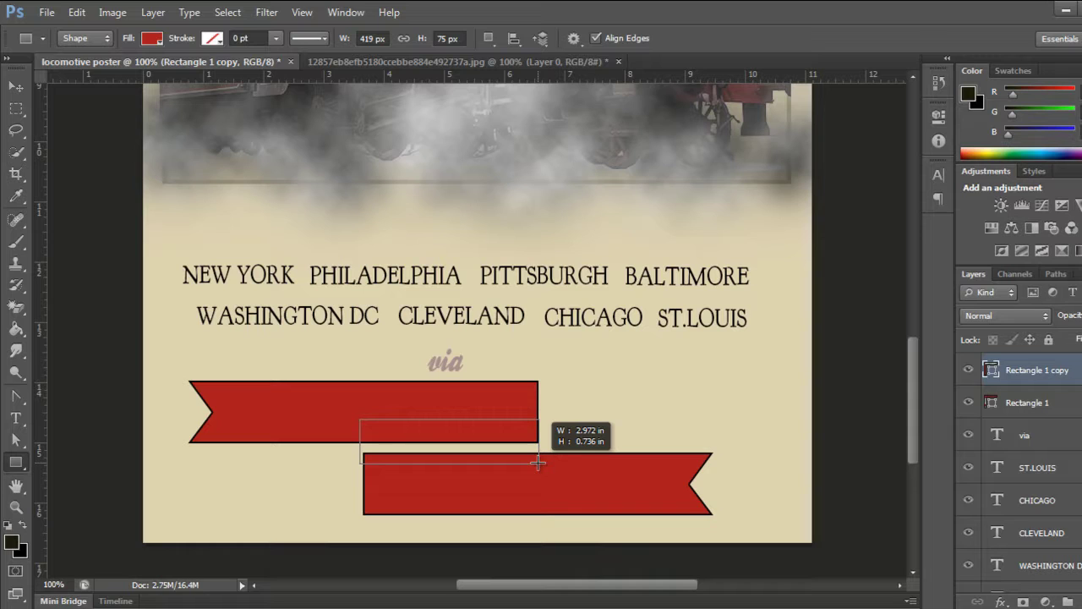
# Finish the connector rectangle, fill it dark brown and rotate it 15 degrees
pyautogui.moveTo(538, 462); pyautogui.dragTo(533, 461)
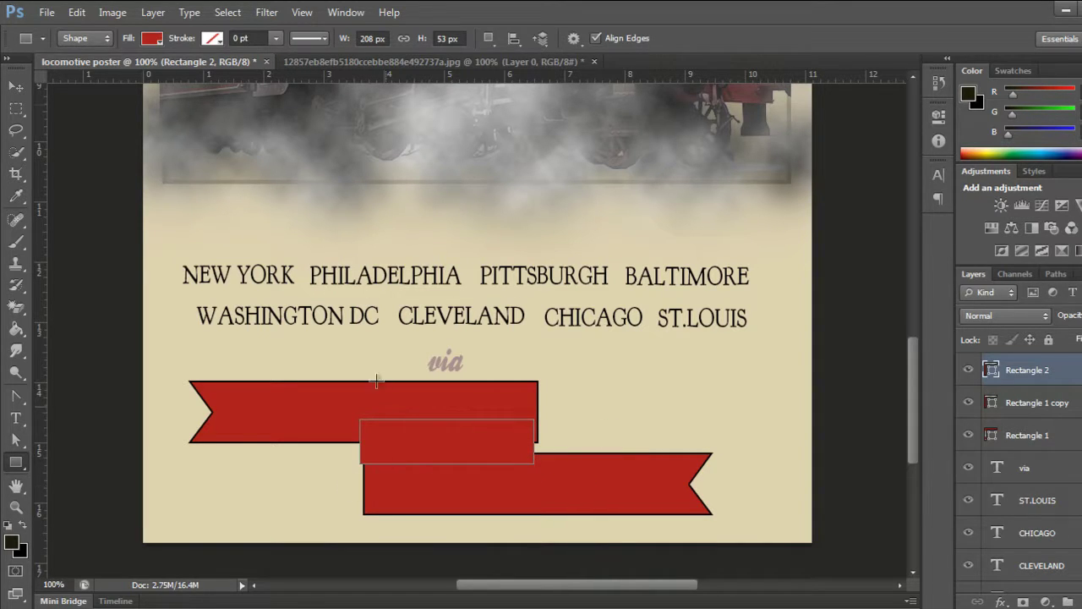
pyautogui.click(159, 42)
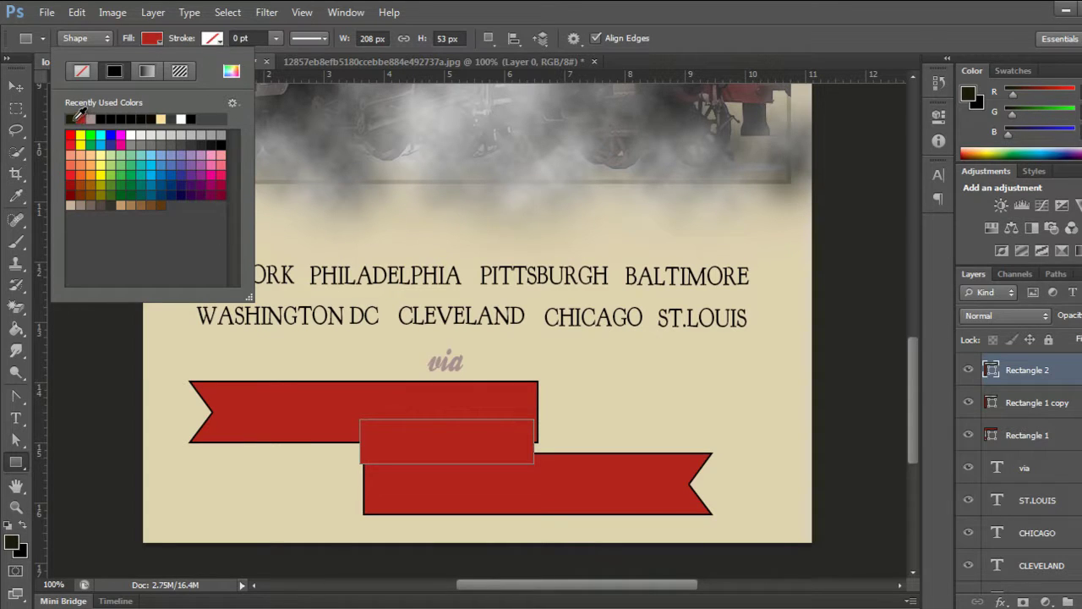
pyautogui.click(153, 205)
pyautogui.click(692, 11)
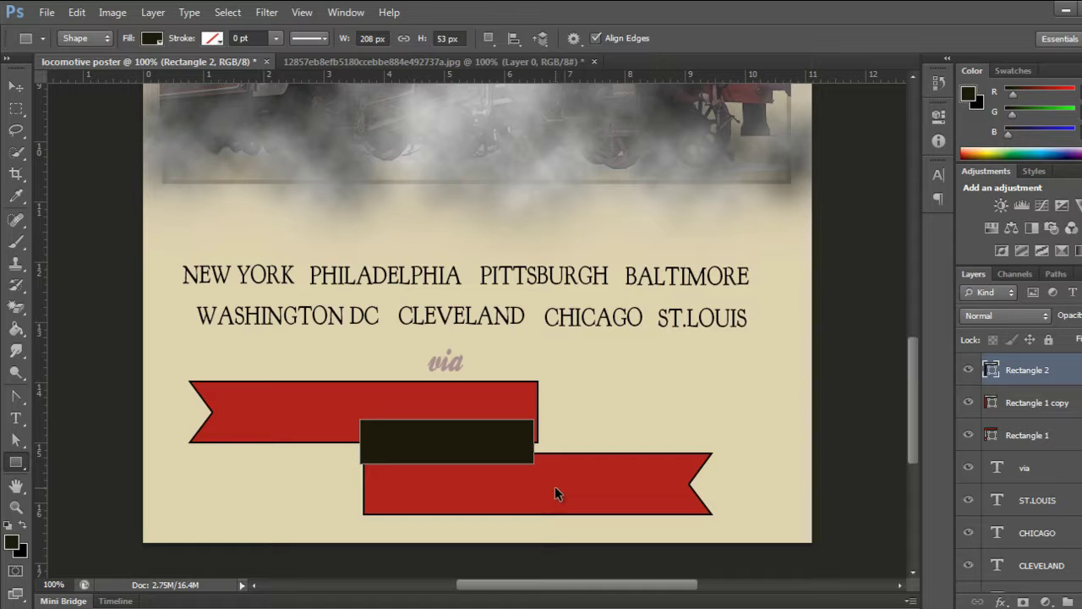
pyautogui.hotkey('ctrl', 't')
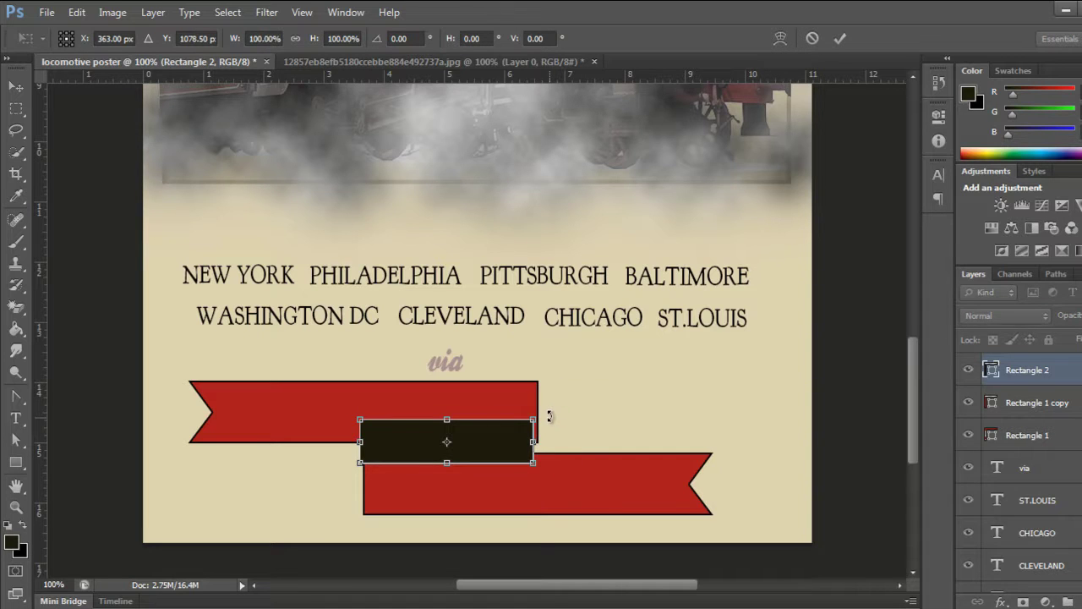
pyautogui.moveTo(550, 416); pyautogui.dragTo(546, 391)
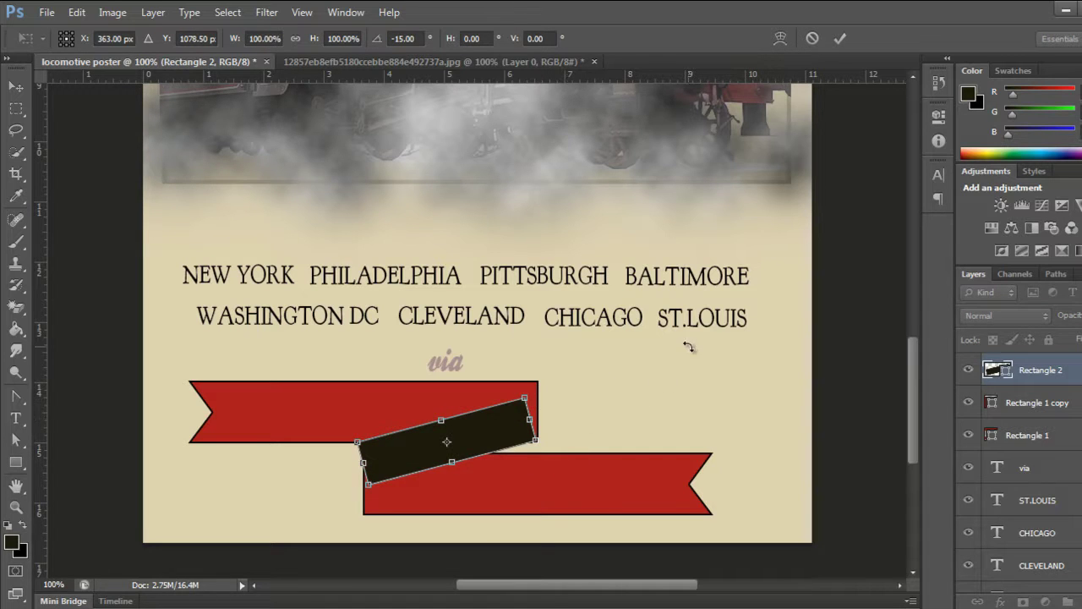
pyautogui.click(840, 39)
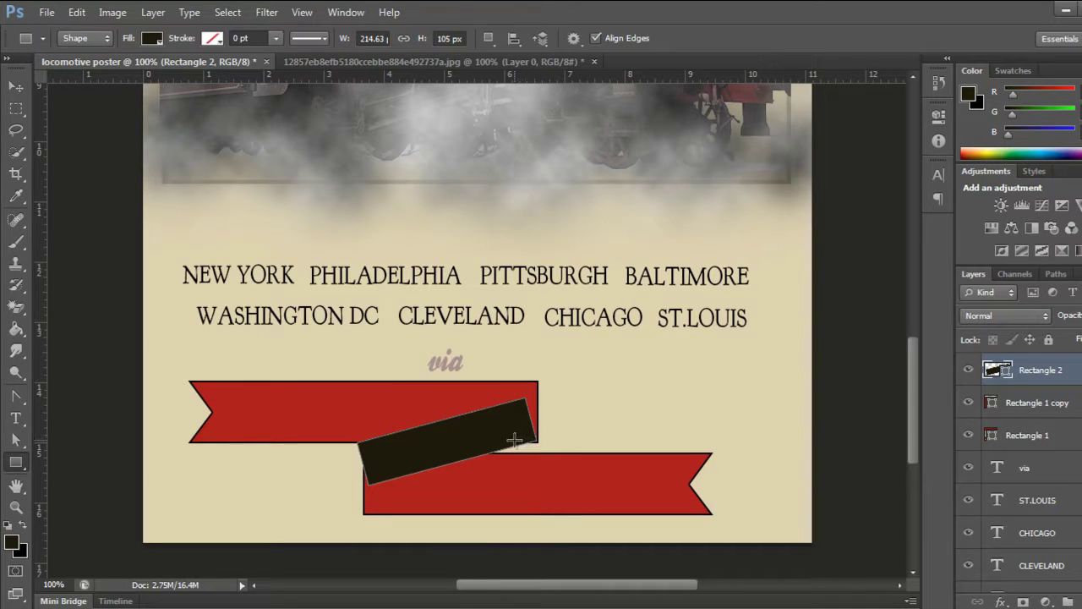
# Nudge the dark bar lower and stretch it taller
pyautogui.press('v')
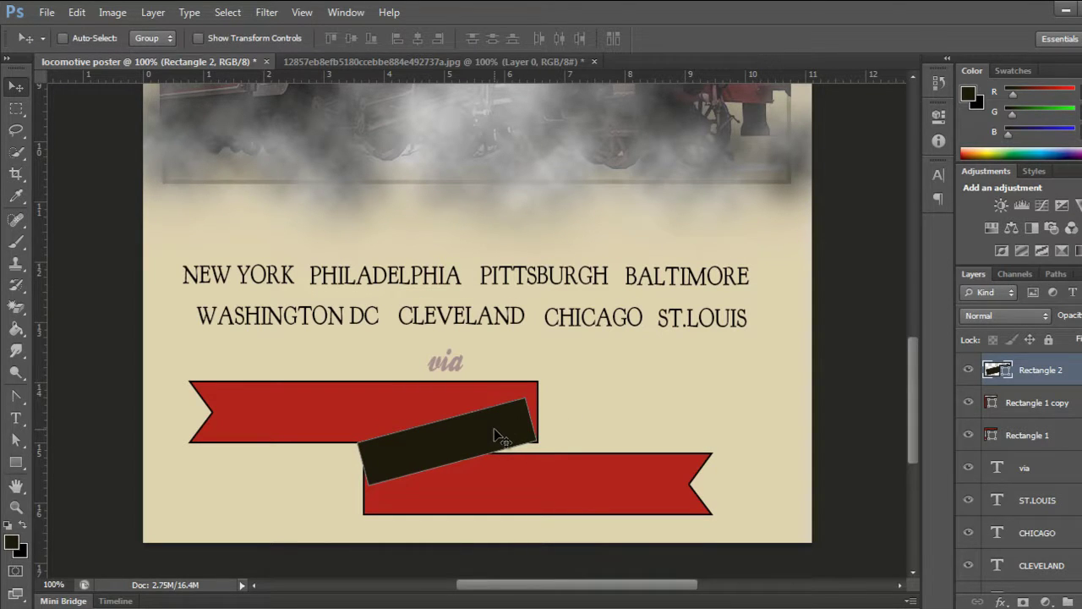
pyautogui.moveTo(494, 429); pyautogui.dragTo(499, 436)
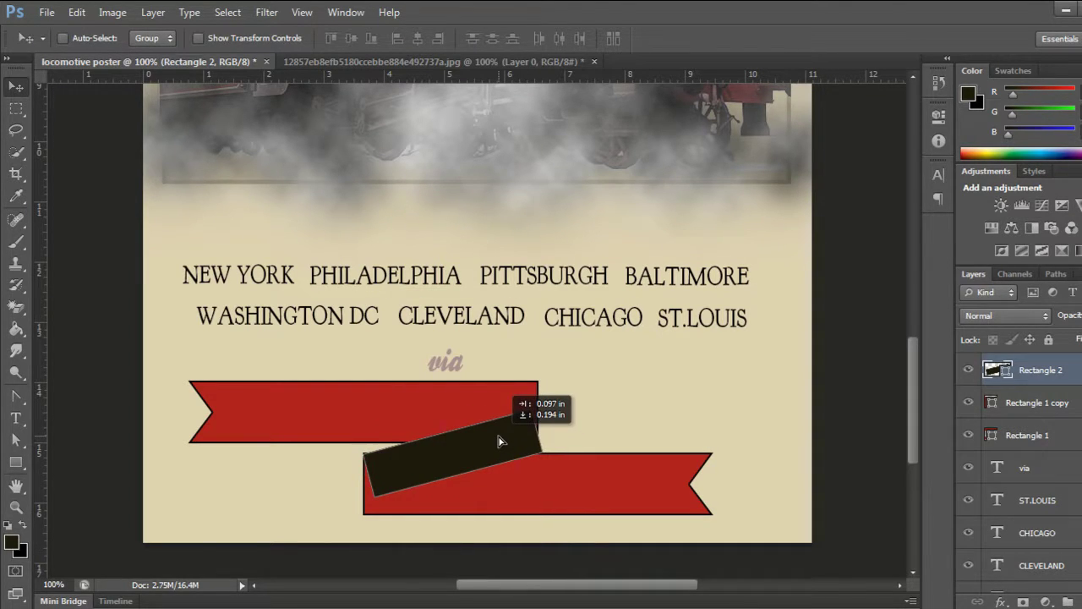
pyautogui.moveTo(499, 440); pyautogui.dragTo(502, 442)
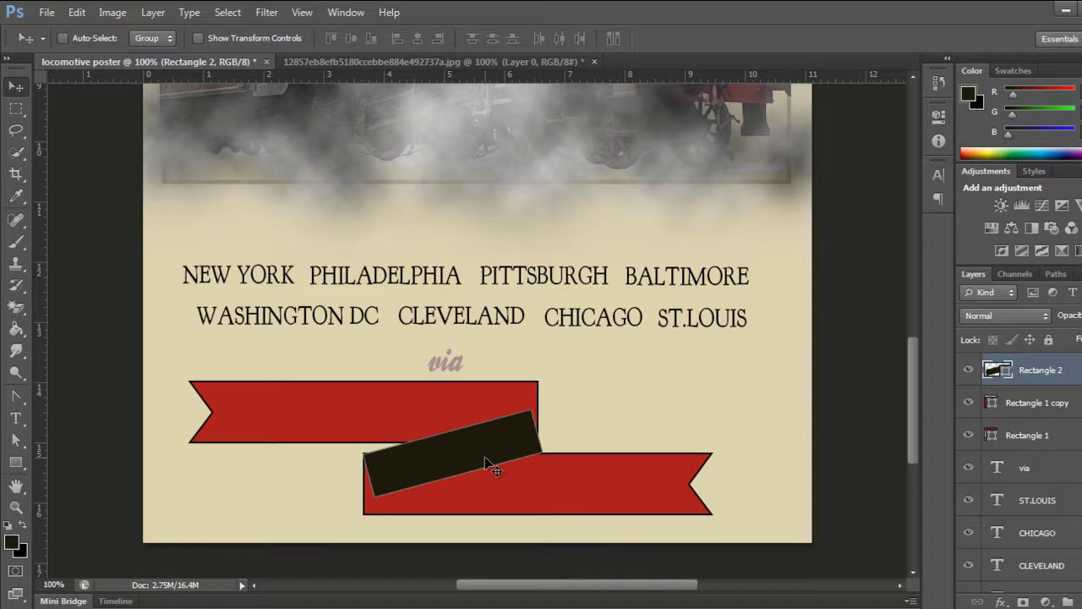
pyautogui.hotkey('ctrl', 't')
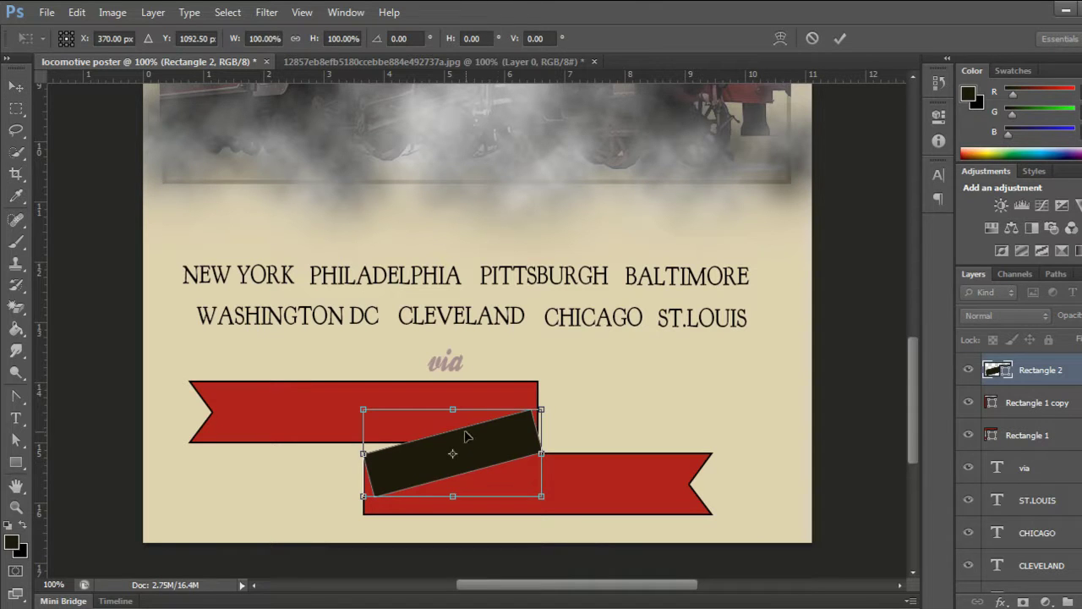
pyautogui.moveTo(452, 410); pyautogui.dragTo(451, 391)
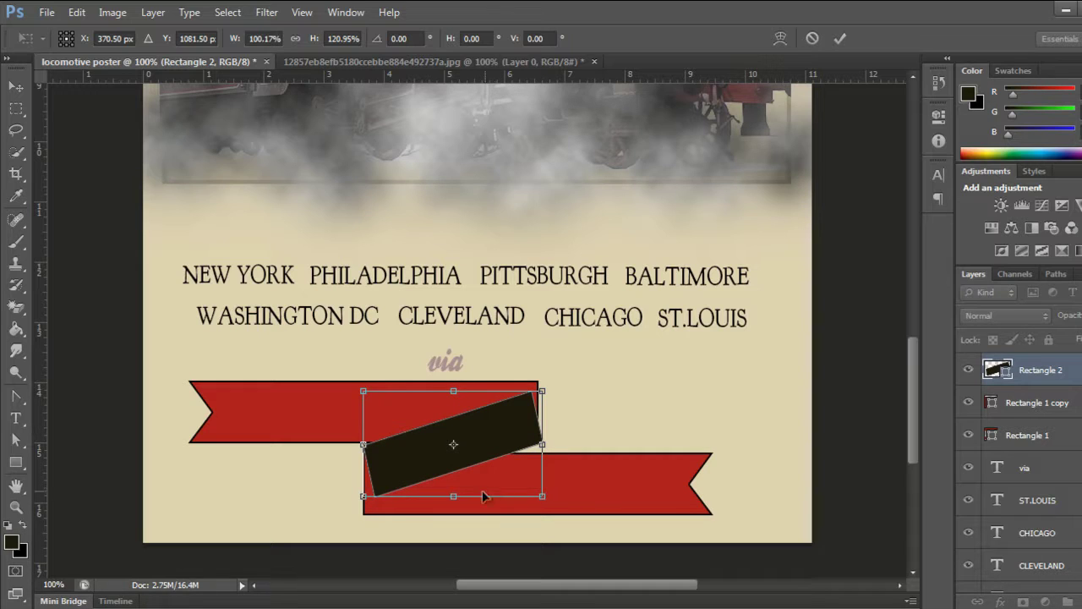
pyautogui.moveTo(453, 499); pyautogui.dragTo(454, 505)
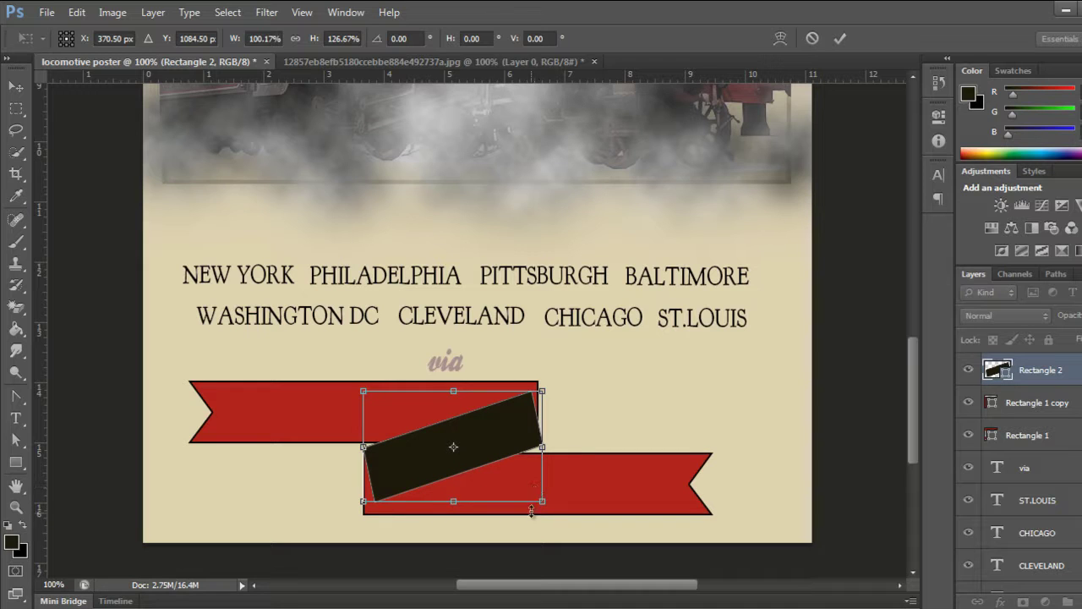
pyautogui.click(835, 39)
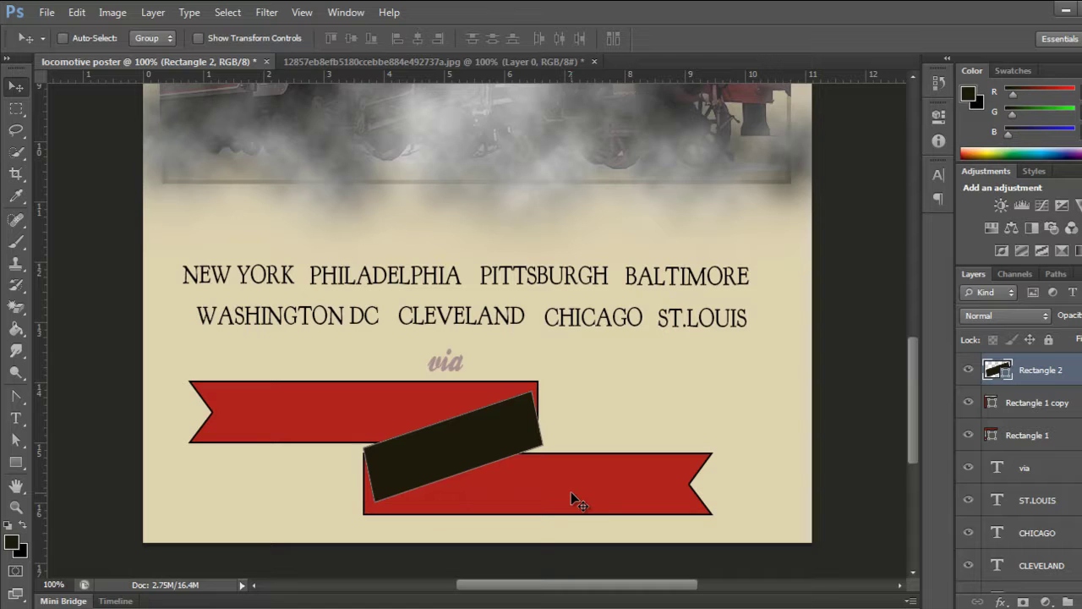
# Rotate the dark bar back and move its layer to the bottom of the stack
pyautogui.hotkey('ctrl', 't')
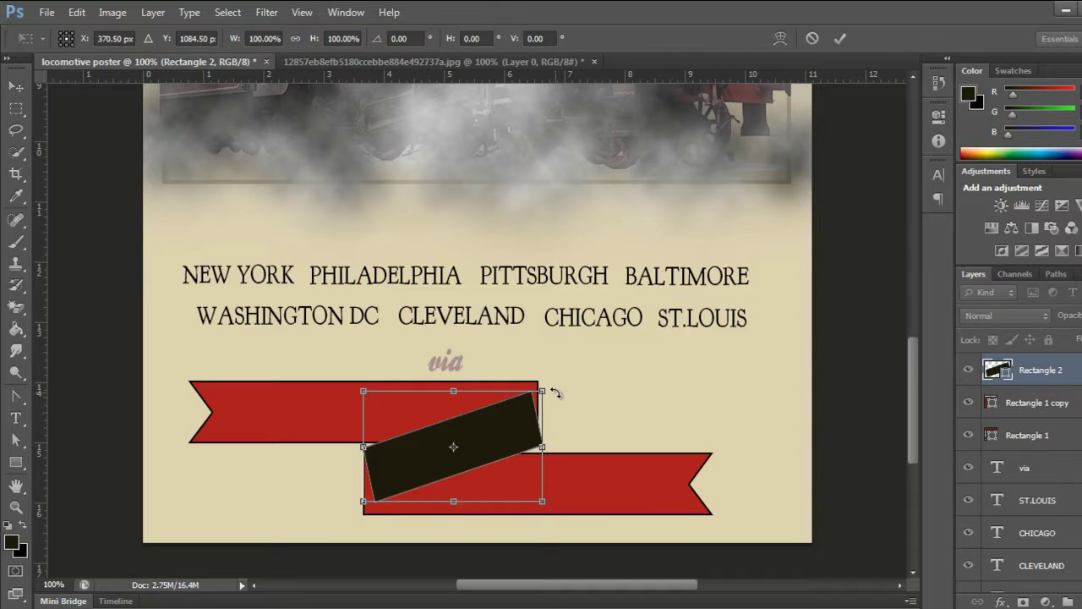
pyautogui.moveTo(556, 391); pyautogui.dragTo(573, 423)
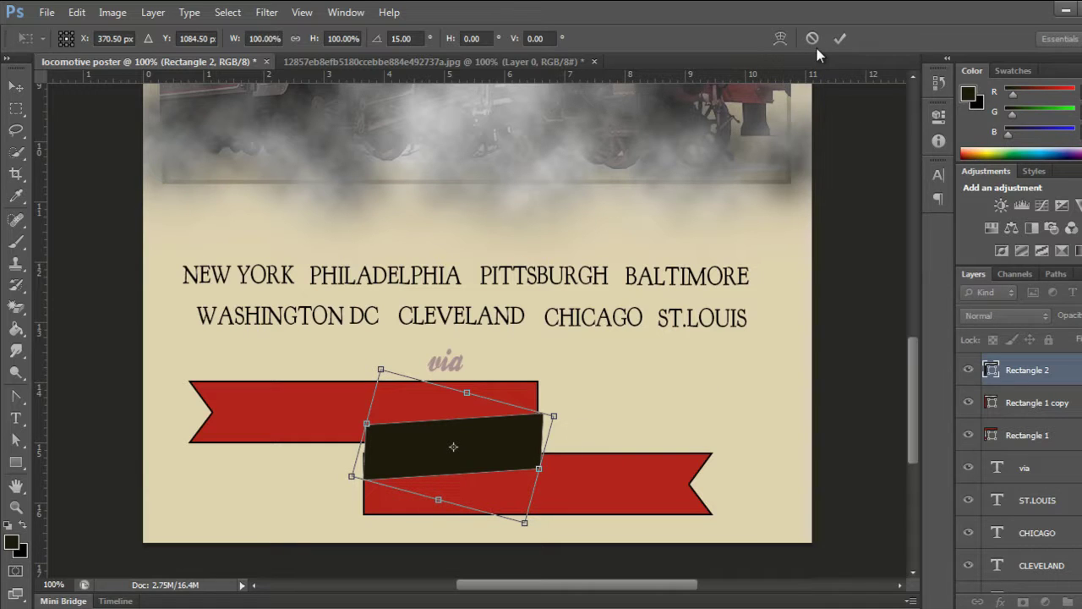
pyautogui.press('Return')
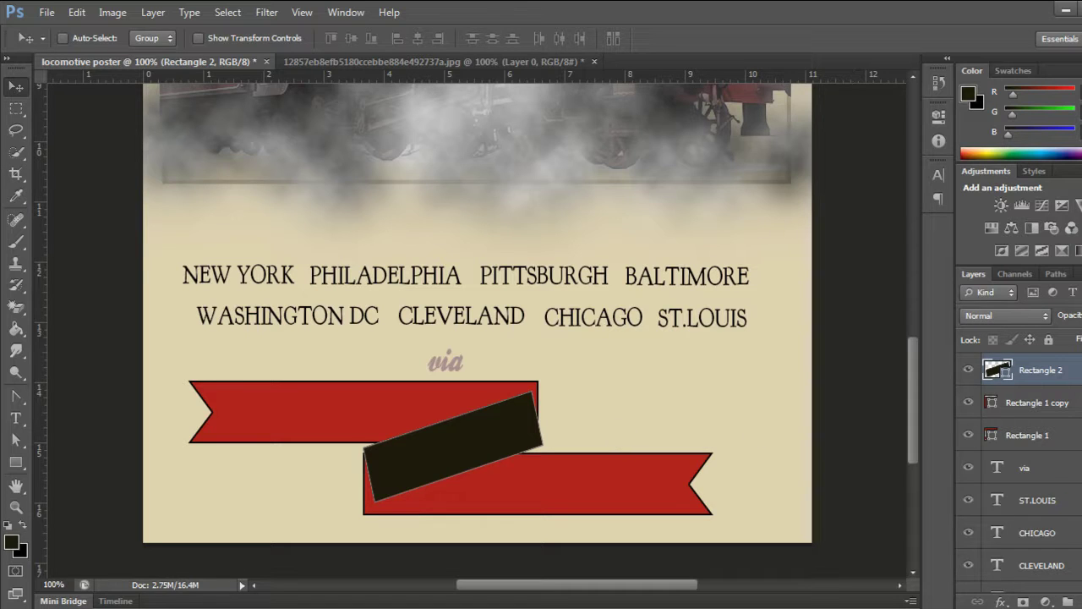
pyautogui.moveTo(1040, 369); pyautogui.dragTo(1040, 592)
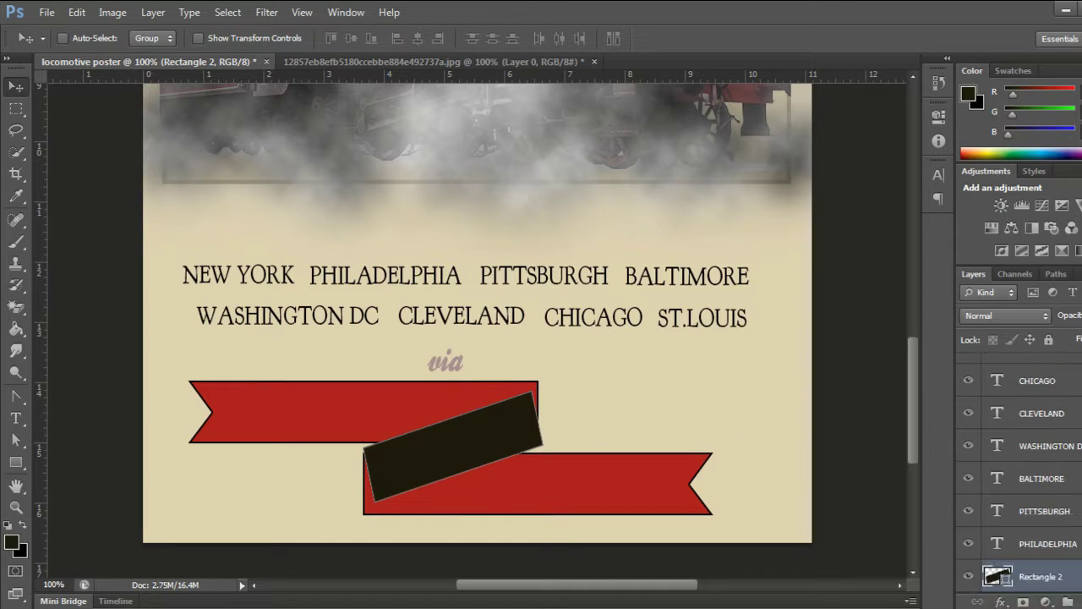
# With Rectangle 1 copy selected, draw a new rectangle spanning the gap between the ribbons
pyautogui.scroll(-1, 1019, 473)
pyautogui.click(1040, 543)
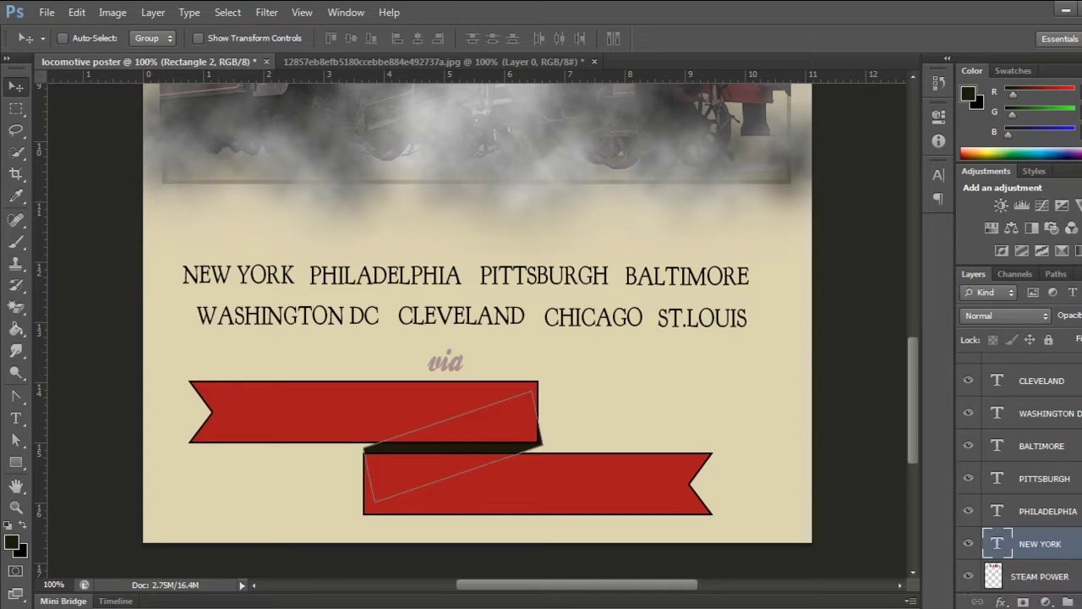
pyautogui.scroll(3, 1018, 473)
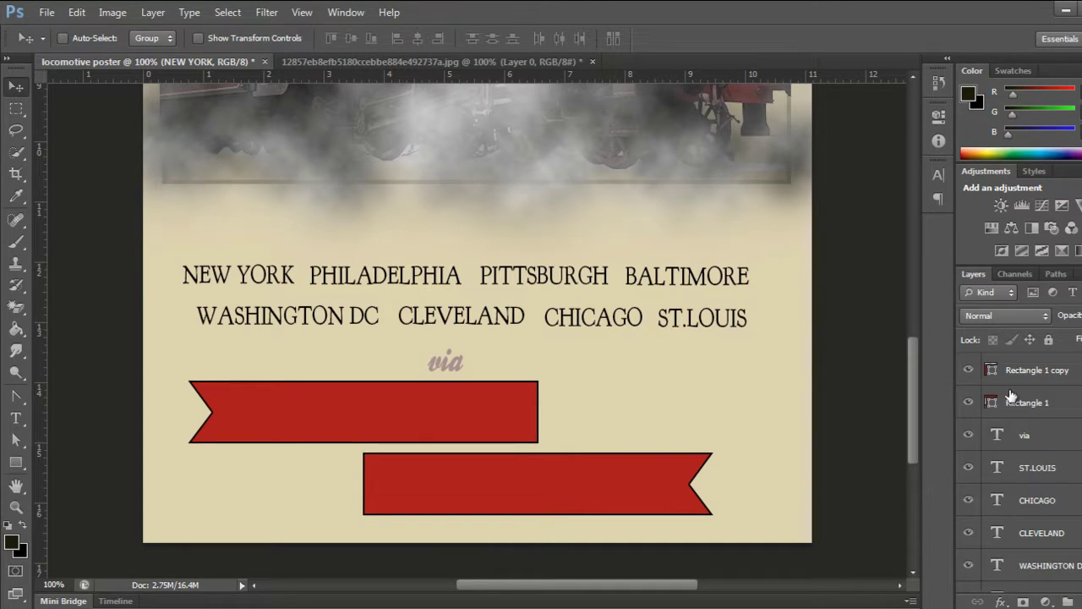
pyautogui.click(1040, 370)
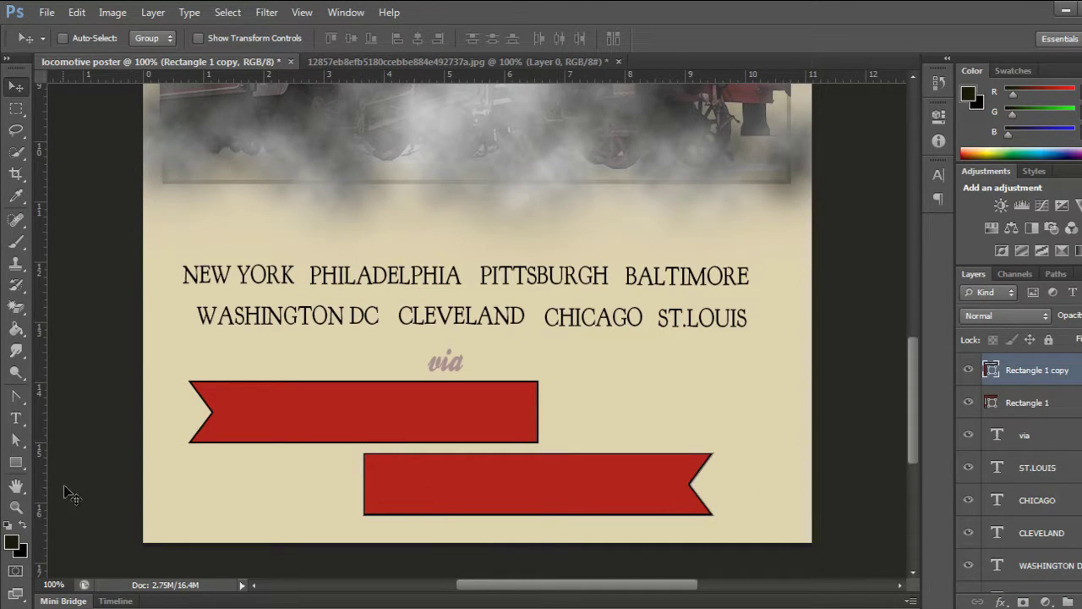
pyautogui.click(15, 463)
pyautogui.moveTo(361, 402)
pyautogui.mouseDown()
pyautogui.moveTo(541, 470)
pyautogui.moveTo(544, 461)
pyautogui.mouseUp()
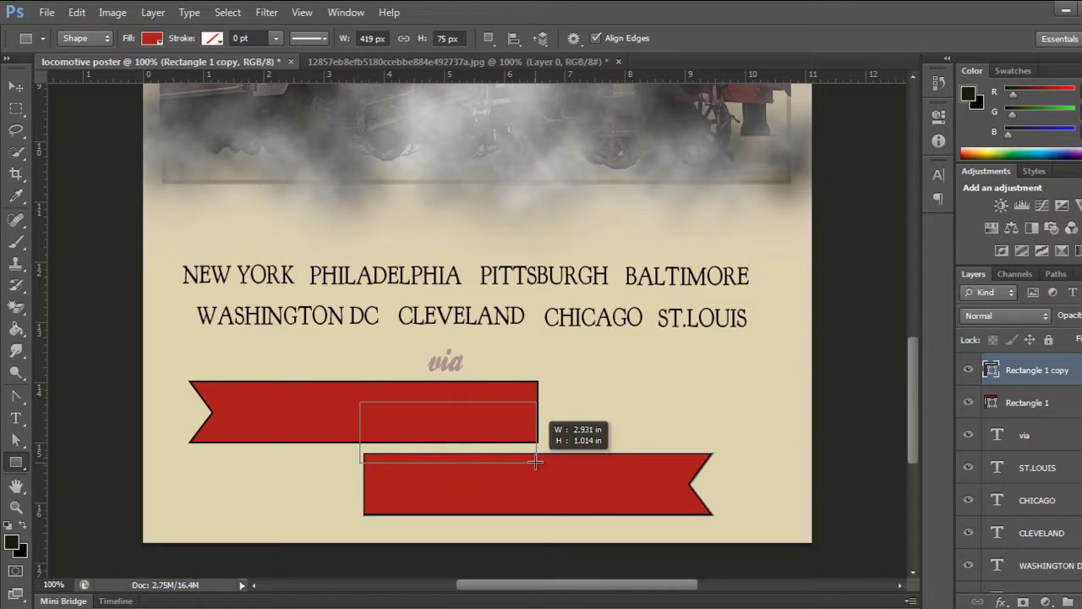
pyautogui.moveTo(544, 460); pyautogui.dragTo(543, 463)
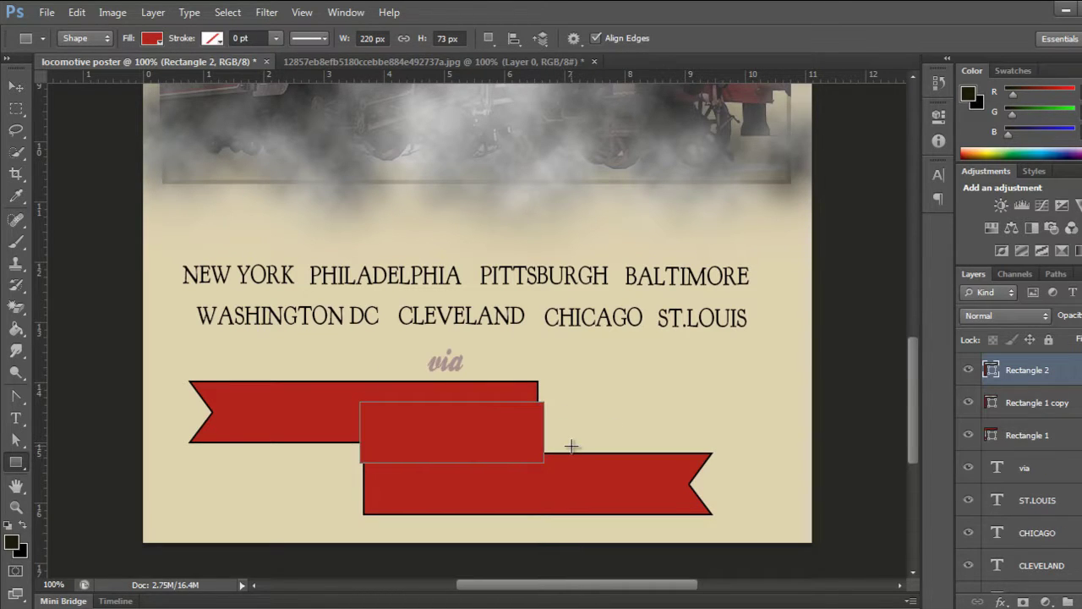
# Fill the new rectangle dark brown and tilt it -15°
pyautogui.click(151, 38)
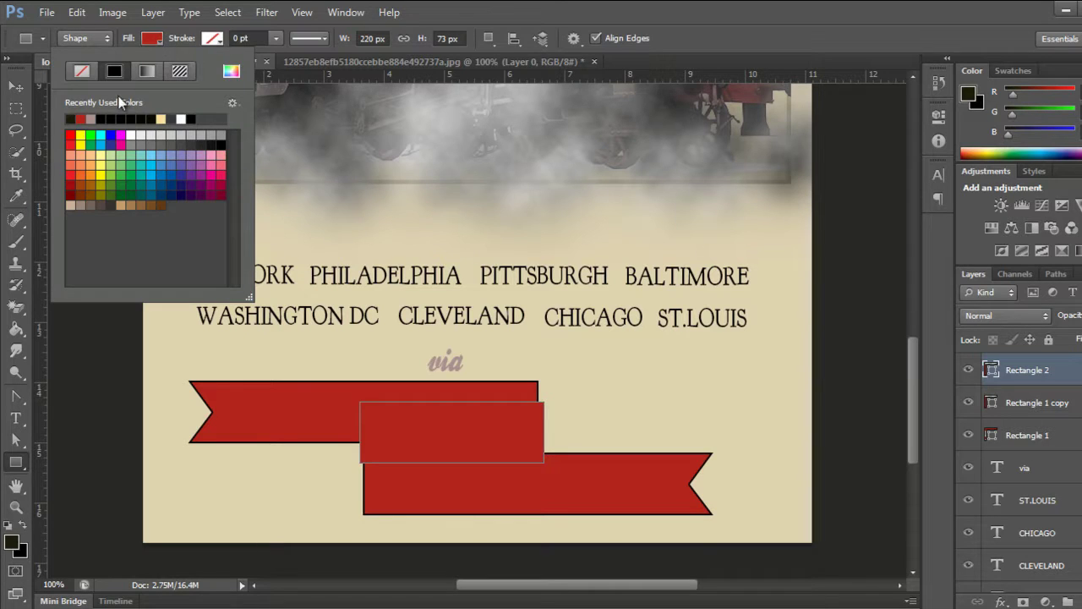
pyautogui.click(71, 118)
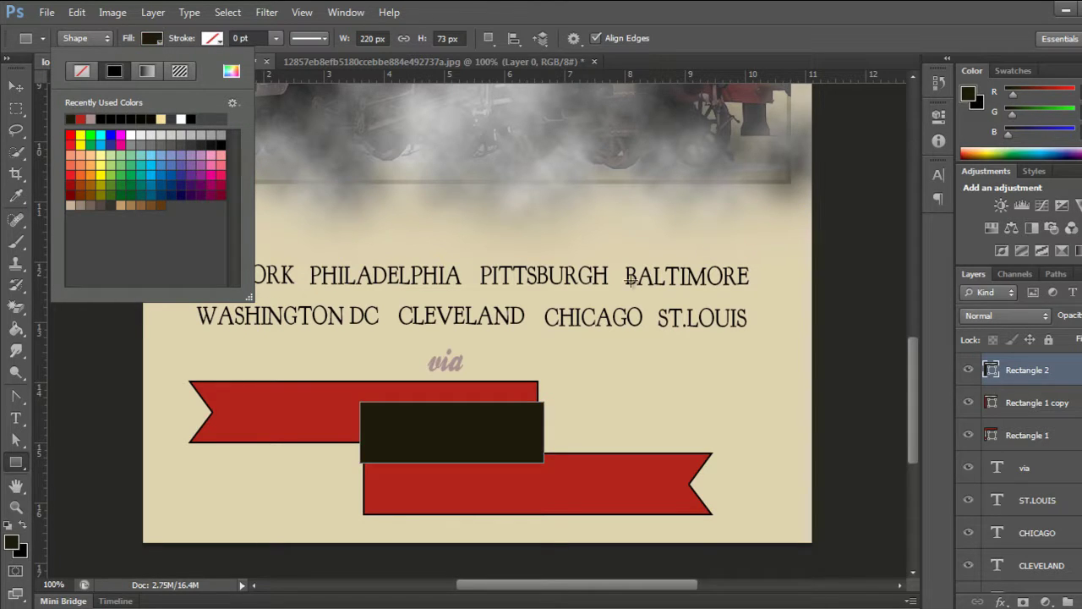
pyautogui.click(729, 11)
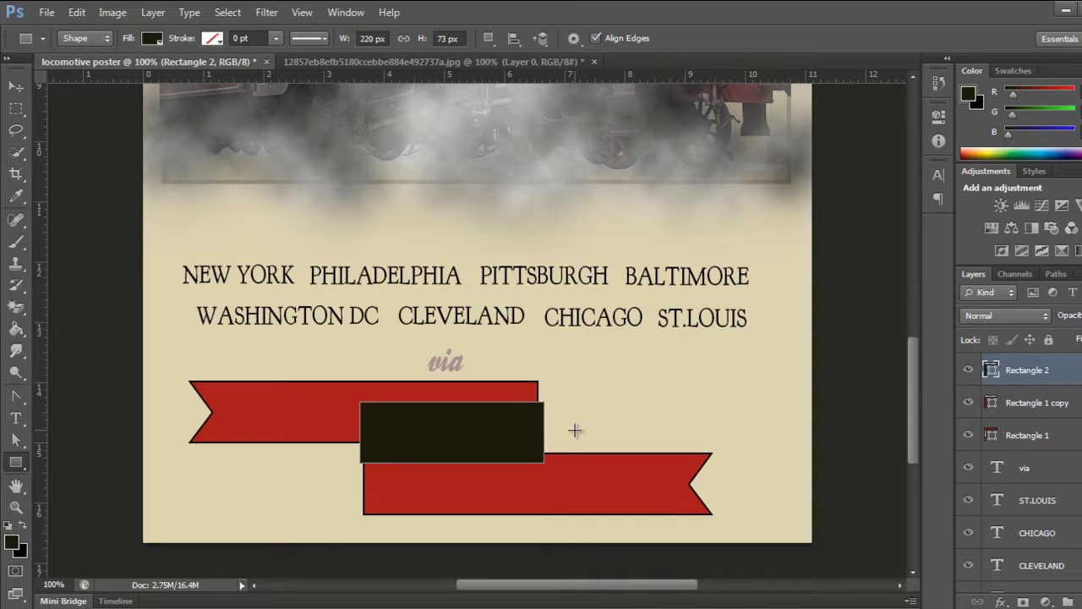
pyautogui.hotkey('ctrl', 't')
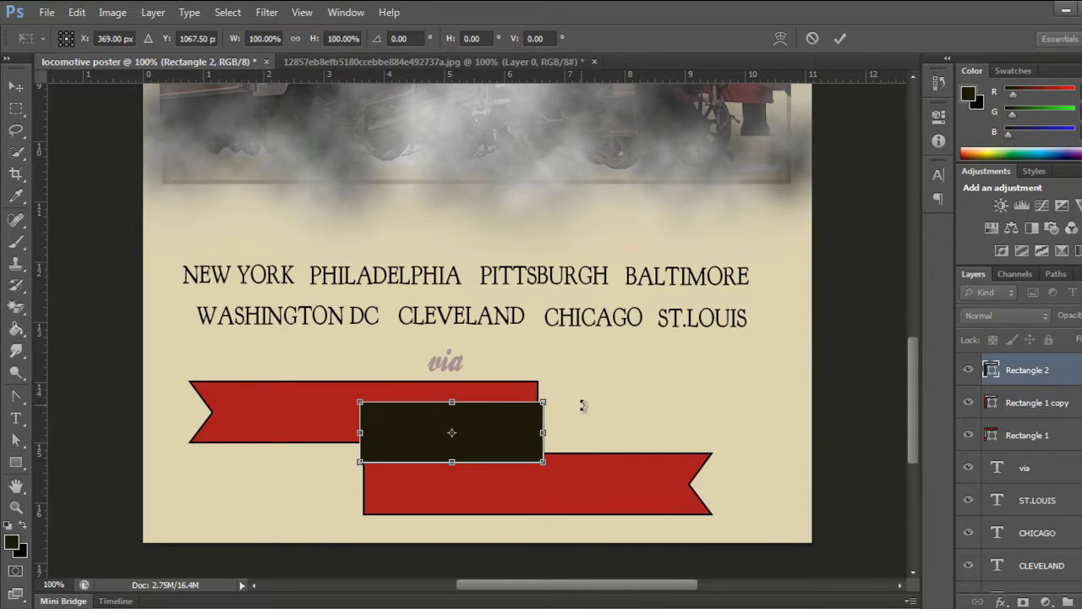
pyautogui.moveTo(579, 403)
pyautogui.mouseDown()
pyautogui.moveTo(558, 374)
pyautogui.moveTo(580, 373)
pyautogui.mouseUp()
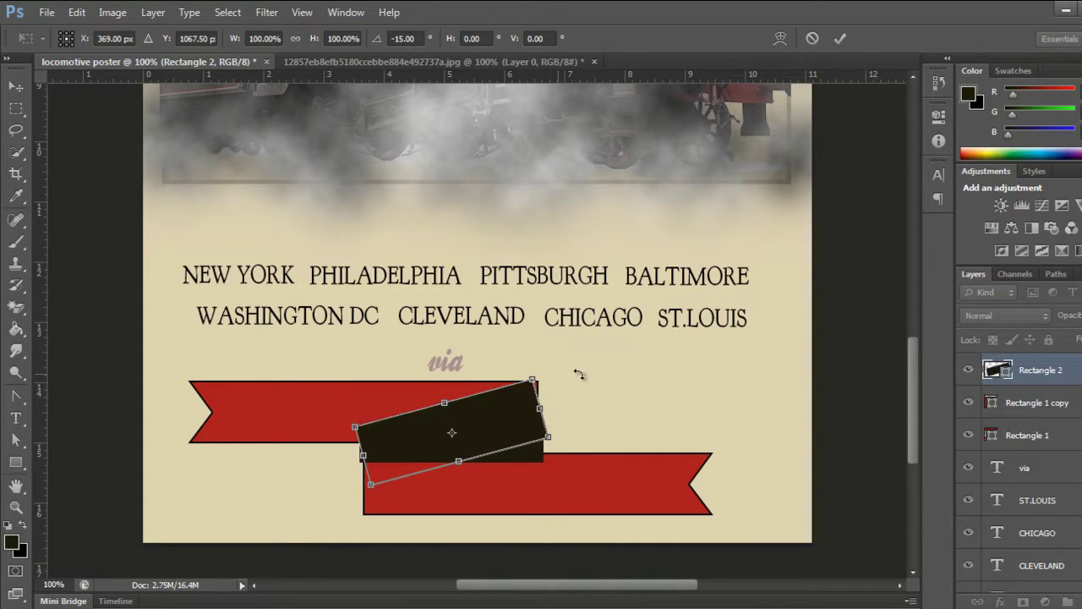
pyautogui.click(849, 38)
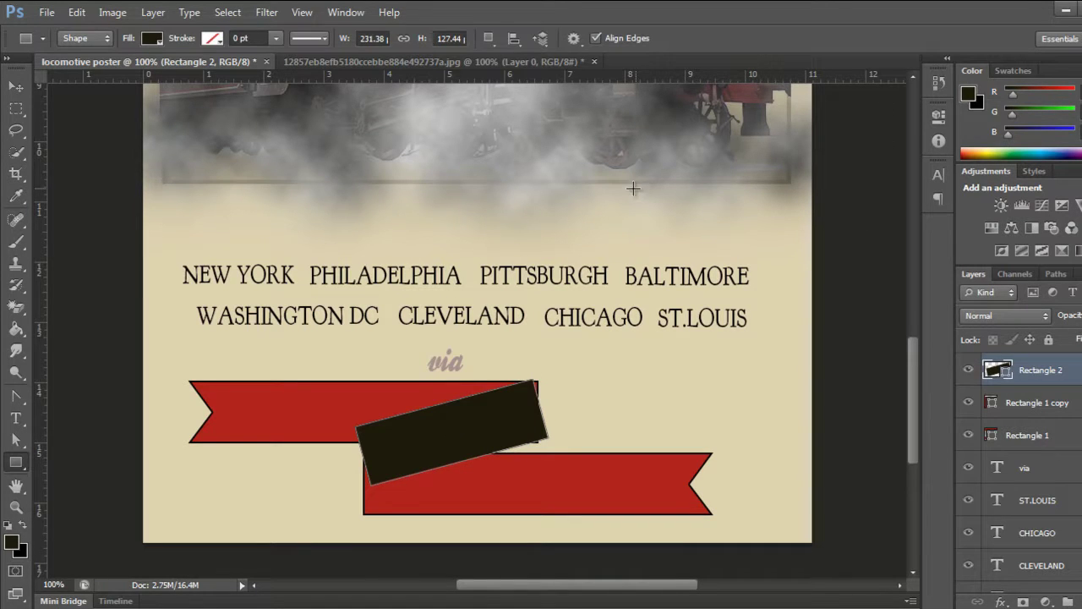
# Move the dark rectangle down-right and rotate it to a steeper angle
pyautogui.press('v')
pyautogui.moveTo(455, 437)
pyautogui.mouseDown()
pyautogui.moveTo(477, 448)
pyautogui.moveTo(461, 438)
pyautogui.moveTo(454, 447)
pyautogui.mouseUp()
pyautogui.press('Right')
pyautogui.press('Right')
pyautogui.press('Right')
pyautogui.press('Right')
pyautogui.press('Right')
pyautogui.press('Right')
pyautogui.press('Right')
pyautogui.press('Right')
pyautogui.press('Right')
pyautogui.press('Right')
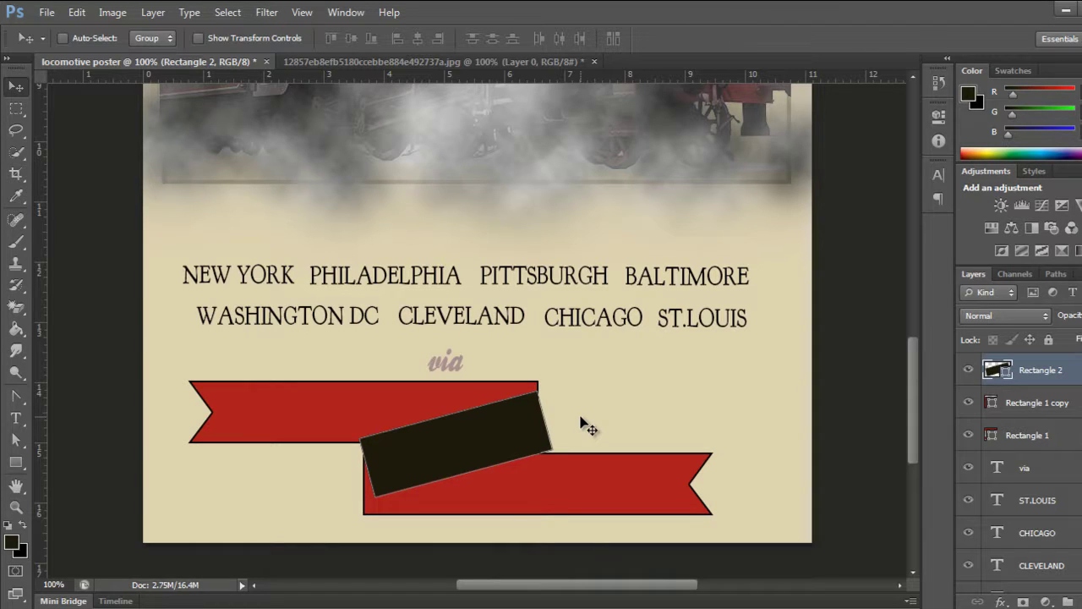
pyautogui.press('Down')
pyautogui.press('Down')
pyautogui.press('Down')
pyautogui.press('Down')
pyautogui.press('Down')
pyautogui.press('Down')
pyautogui.press('Down')
pyautogui.press('Down')
pyautogui.press('Down')
pyautogui.press('Down')
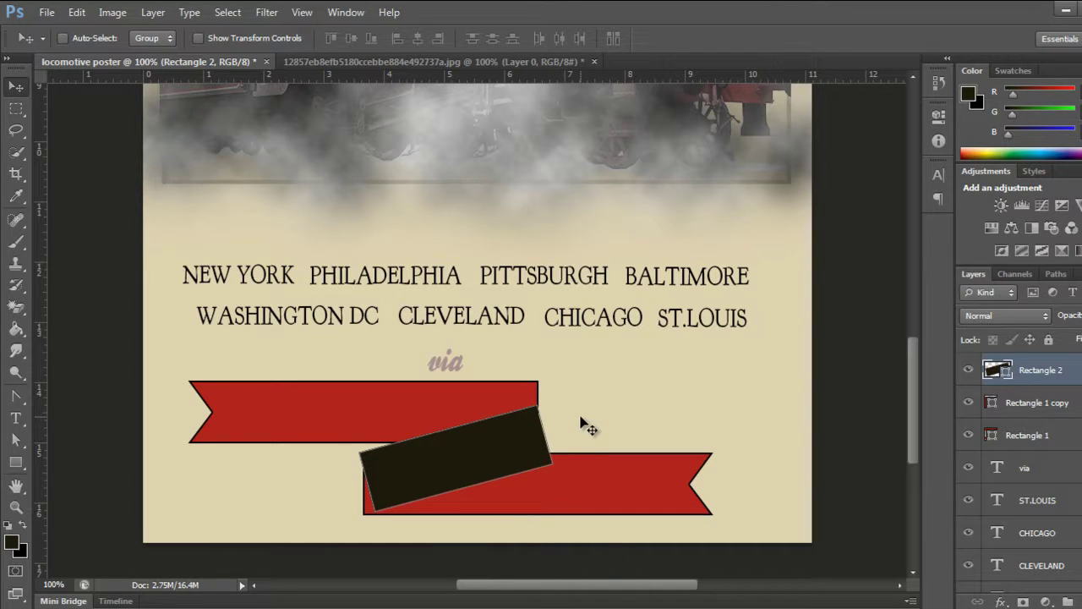
pyautogui.hotkey('ctrl', 't')
pyautogui.moveTo(567, 396); pyautogui.dragTo(551, 379)
pyautogui.click(840, 38)
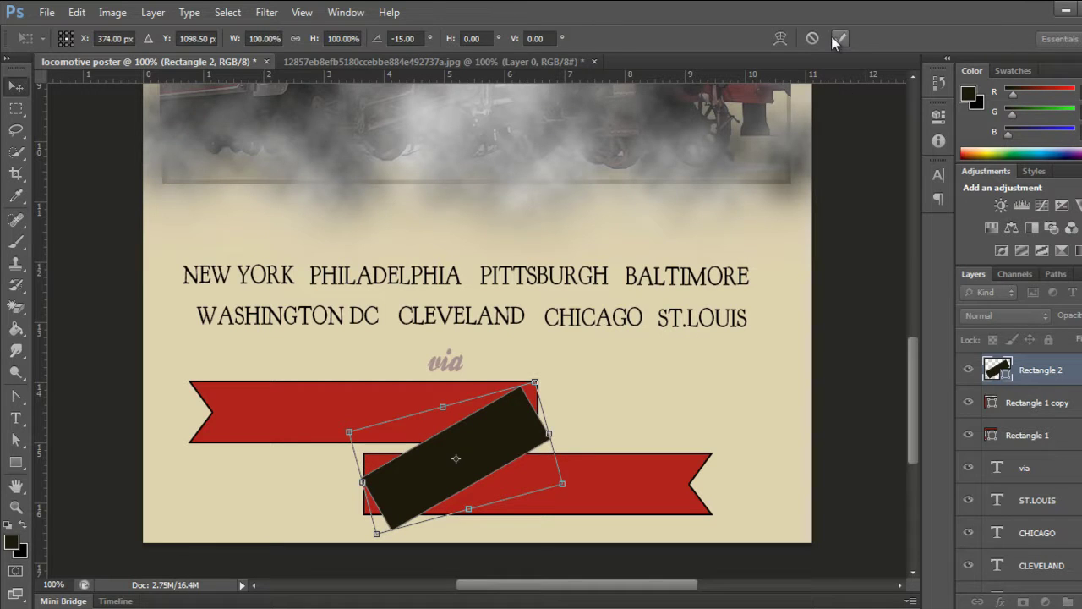
# Reposition the dark rectangle across the ribbons, trying and reverting a further rotation
pyautogui.moveTo(454, 459); pyautogui.dragTo(448, 441)
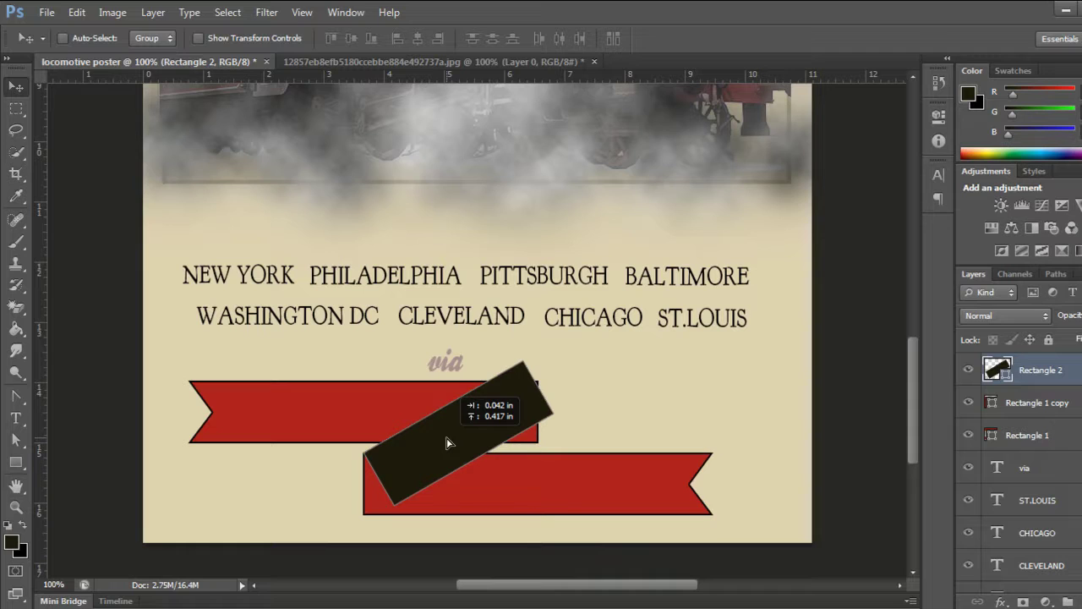
pyautogui.moveTo(448, 442); pyautogui.dragTo(448, 441)
pyautogui.press('Left')
pyautogui.press('Left')
pyautogui.press('Left')
pyautogui.press('Left')
pyautogui.press('Left')
pyautogui.press('Left')
pyautogui.press('Left')
pyautogui.press('Left')
pyautogui.press('Down')
pyautogui.press('Down')
pyautogui.press('Down')
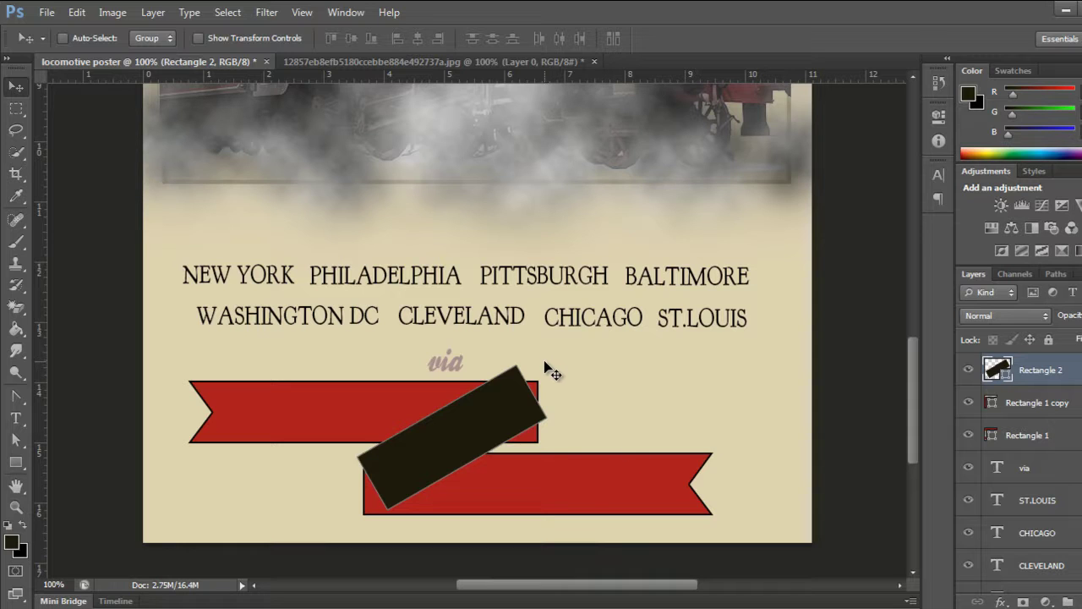
pyautogui.hotkey('ctrl', 't')
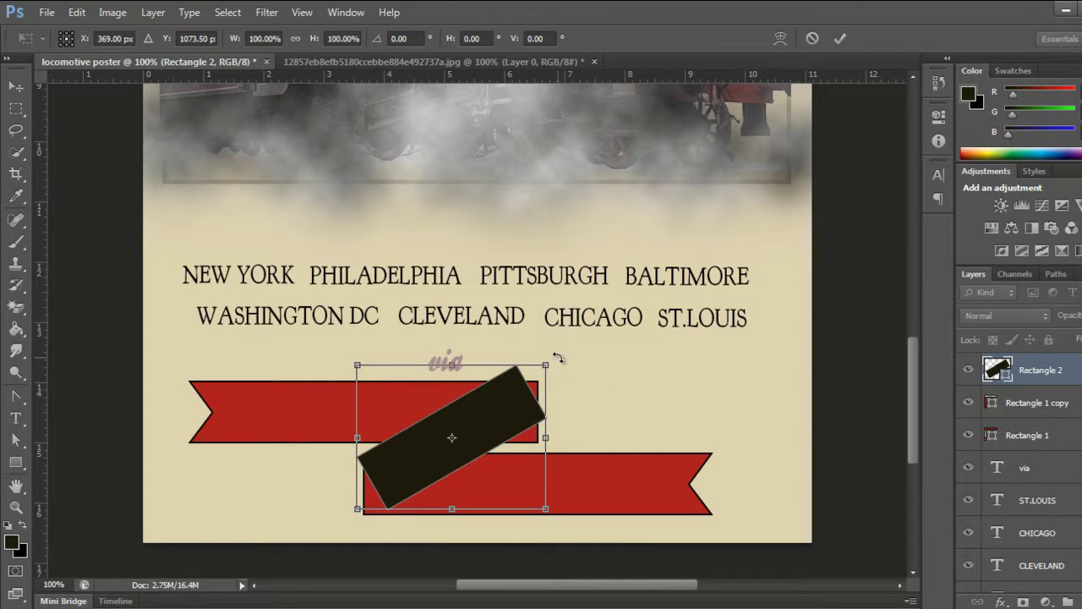
pyautogui.moveTo(562, 358); pyautogui.dragTo(567, 374)
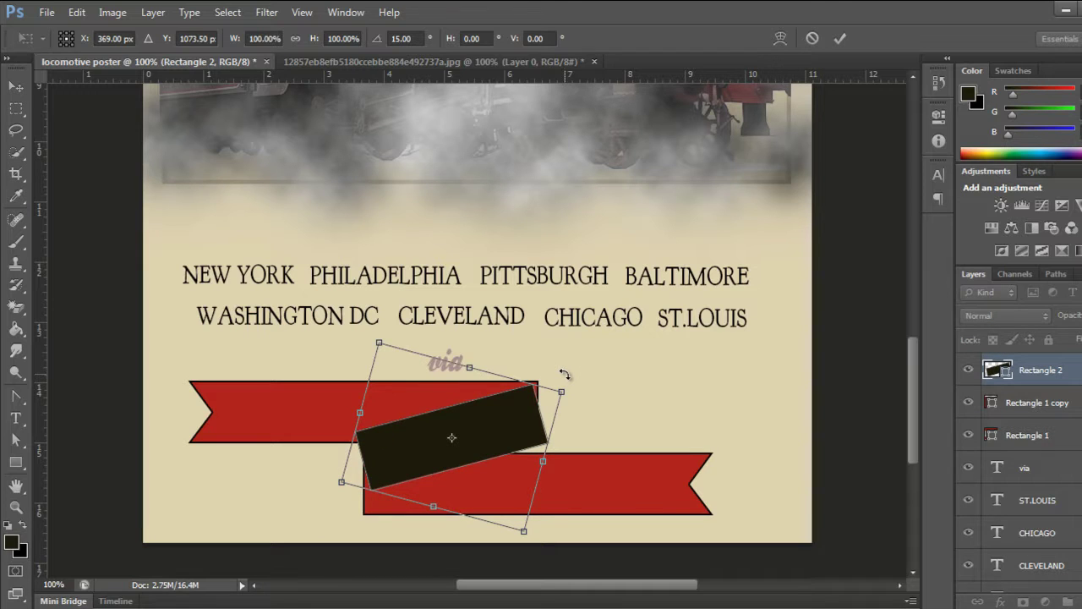
pyautogui.moveTo(564, 374); pyautogui.dragTo(580, 346)
pyautogui.press('Return')
pyautogui.hotkey('ctrl', 't')
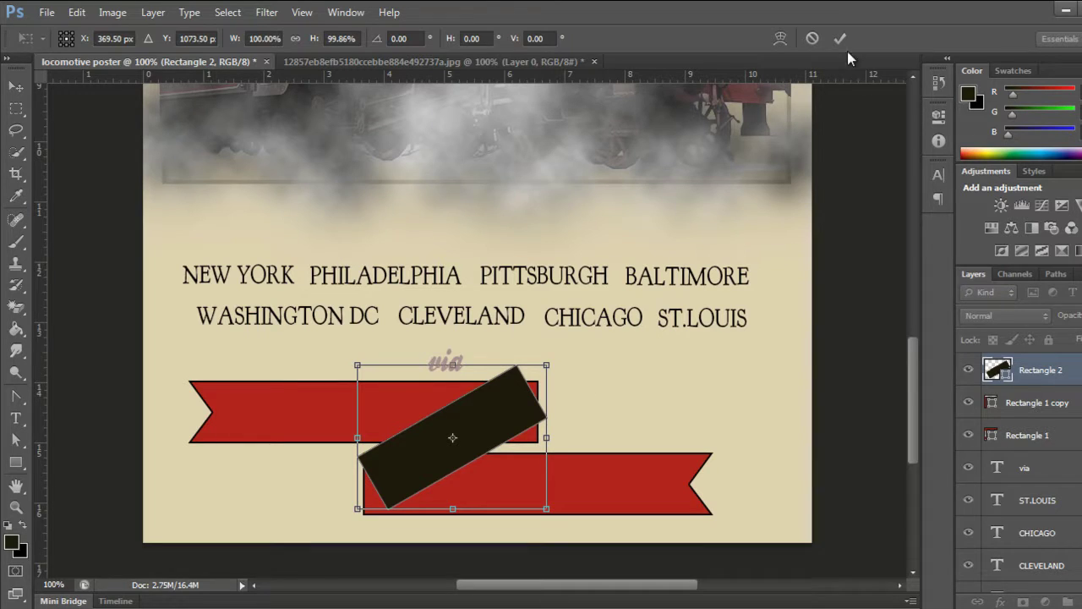
pyautogui.press('Return')
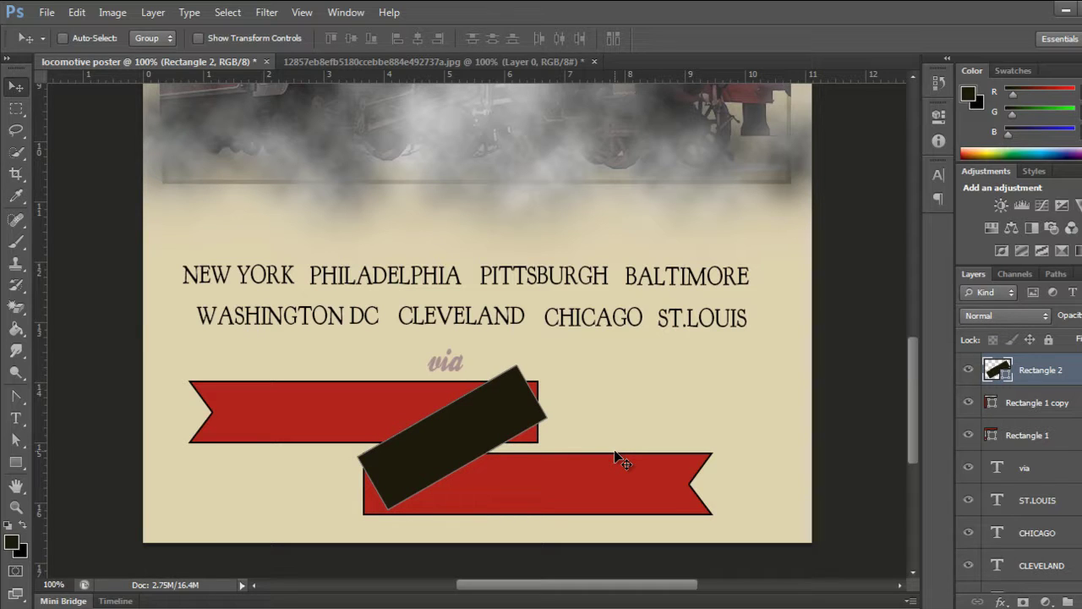
# Scale the dark rectangle to about 94% and shift it left
pyautogui.hotkey('ctrl', 't')
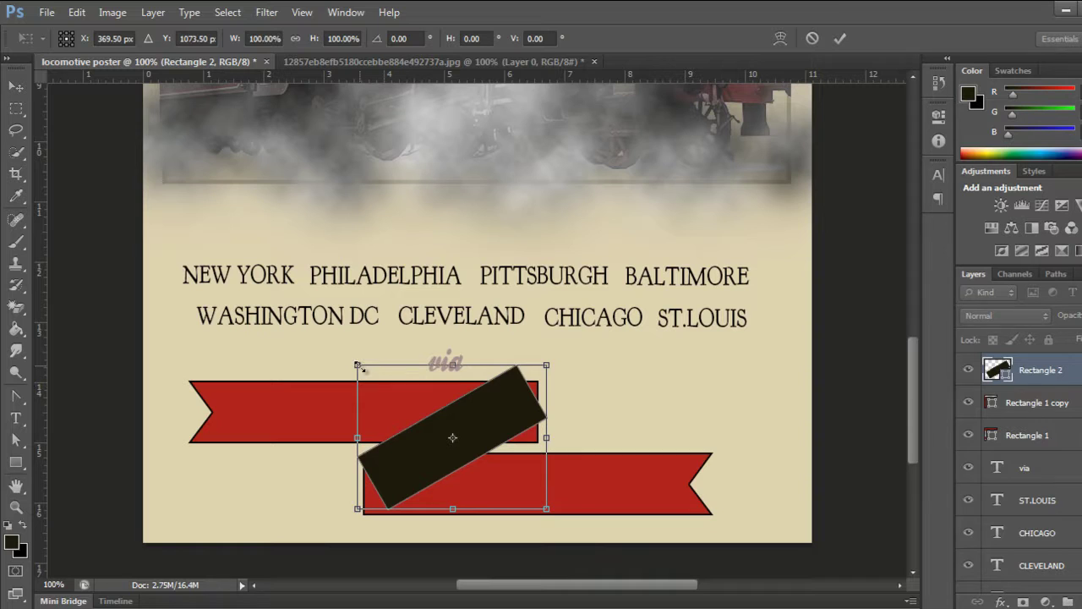
pyautogui.moveTo(358, 366); pyautogui.dragTo(369, 379)
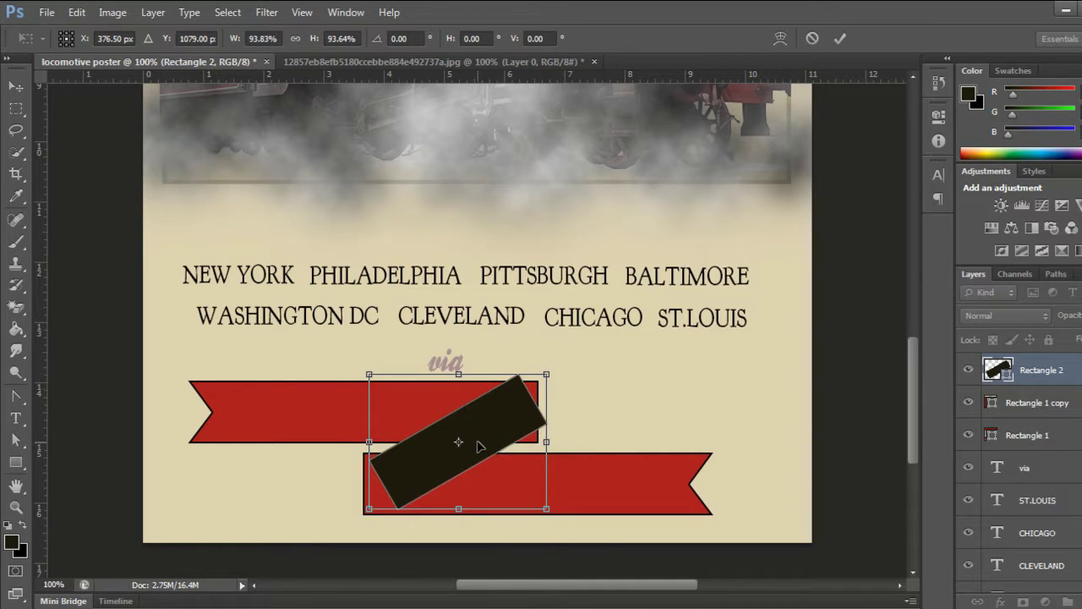
pyautogui.click(840, 38)
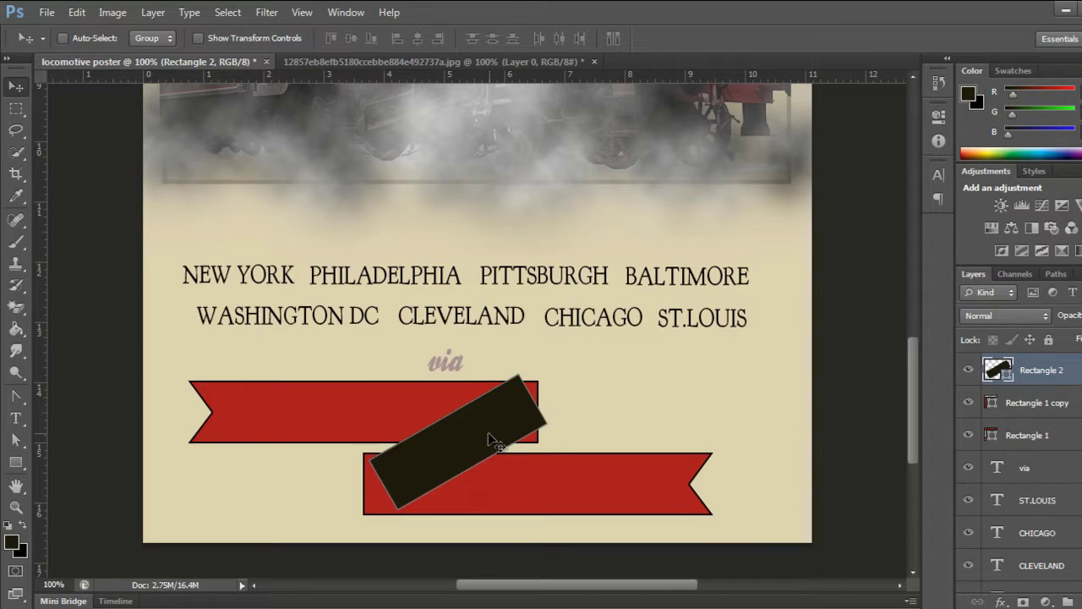
pyautogui.moveTo(489, 433); pyautogui.dragTo(472, 430)
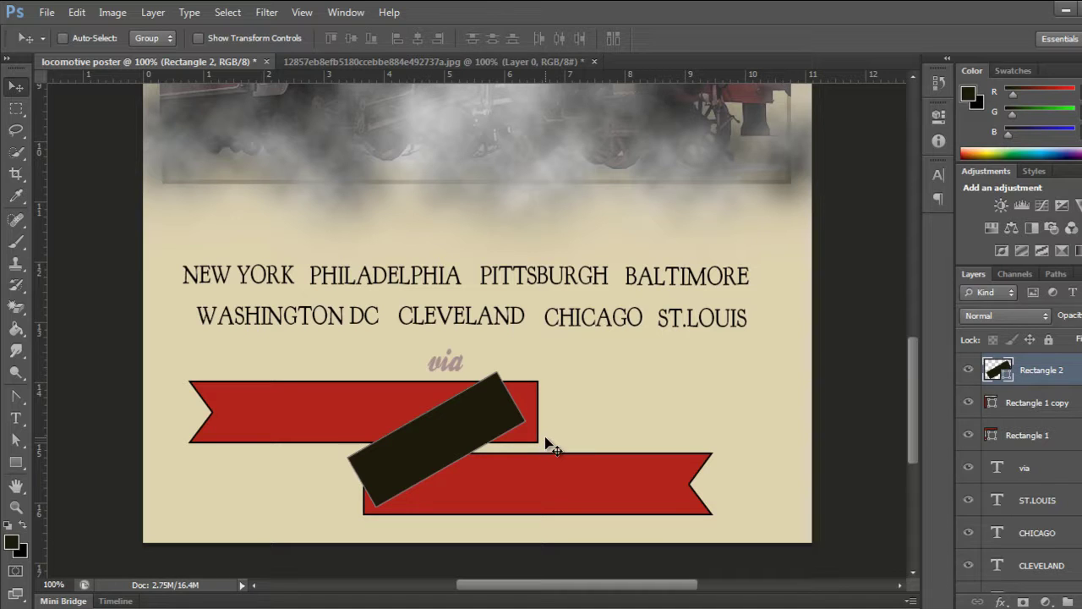
pyautogui.hotkey('ctrl', 't')
# Level the connector rectangle and reduce its height
pyautogui.moveTo(554, 378); pyautogui.dragTo(571, 436)
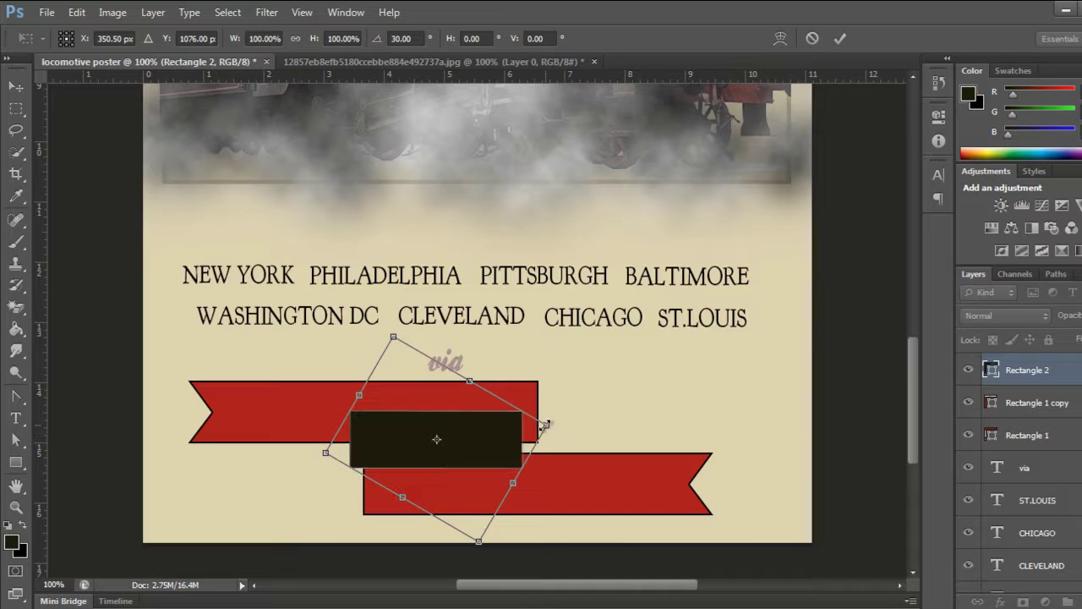
pyautogui.click(840, 39)
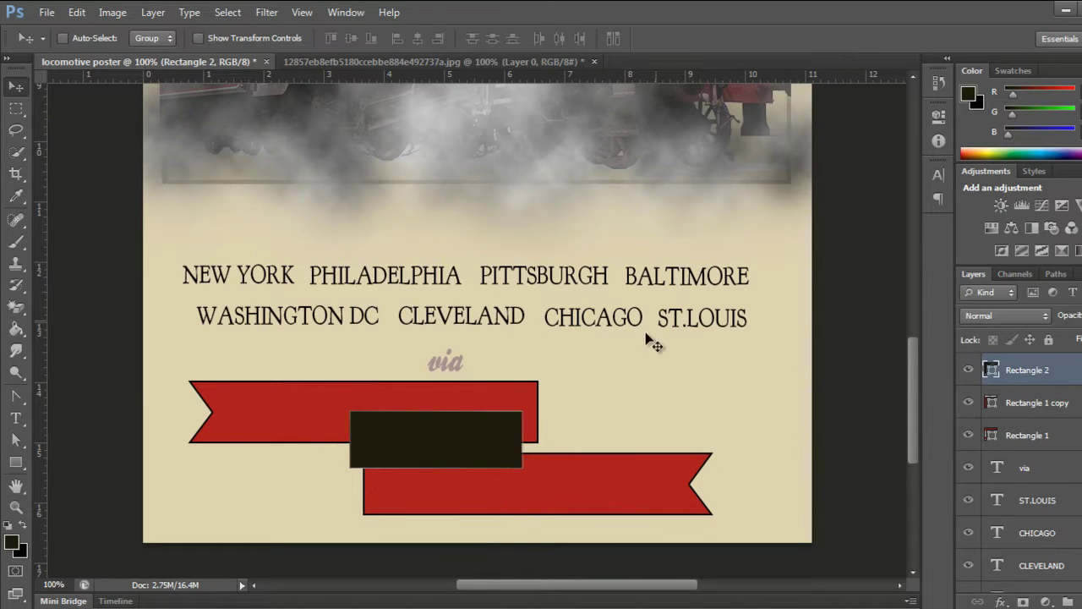
pyautogui.hotkey('ctrl', 't')
pyautogui.moveTo(436, 412); pyautogui.dragTo(435, 421)
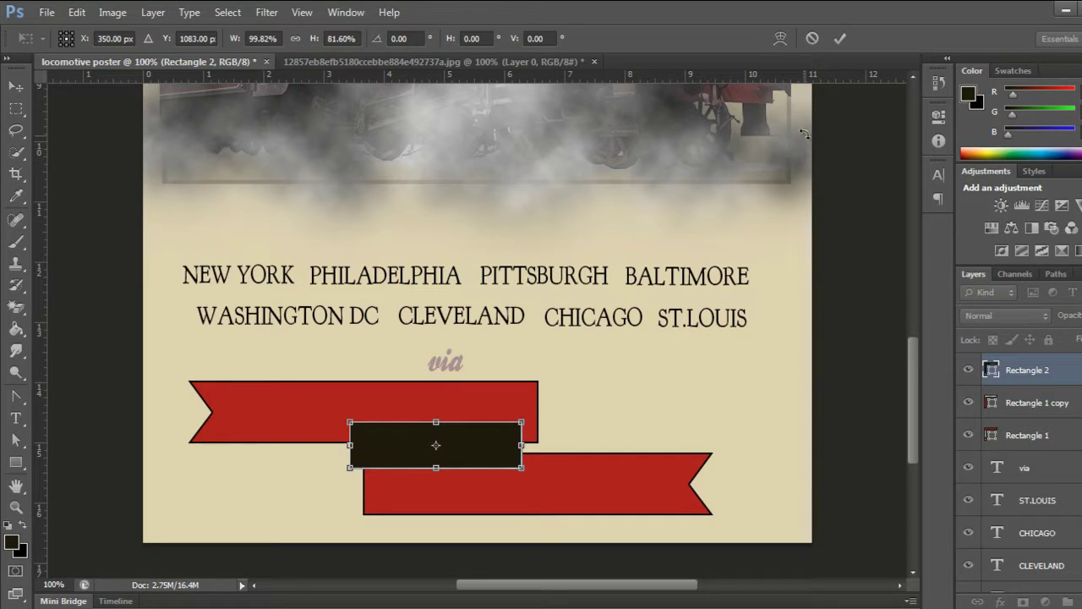
pyautogui.click(840, 38)
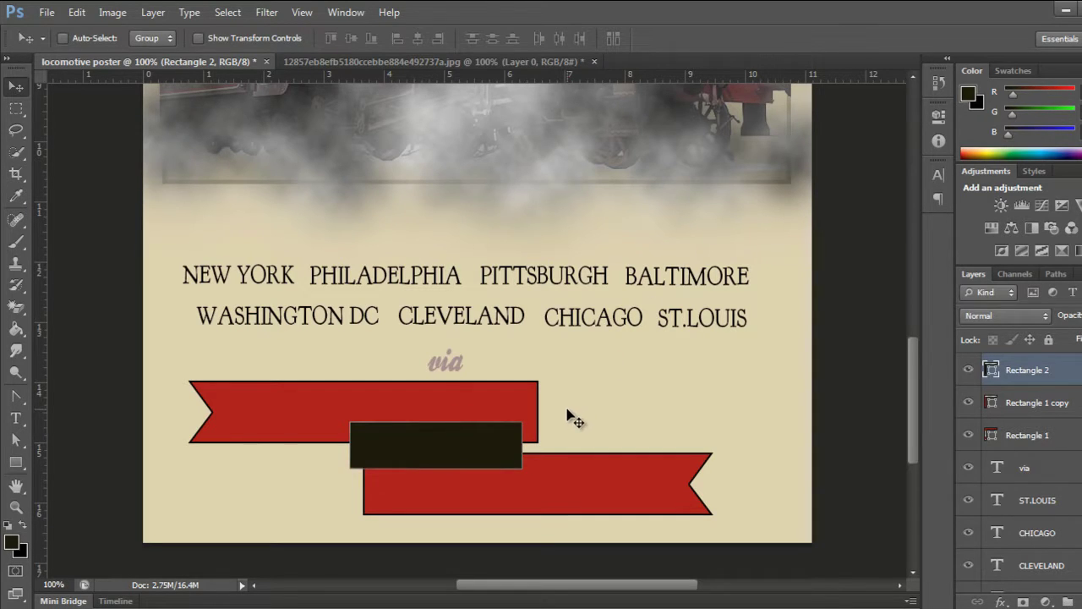
# Tilt the connector -30°, nudge it into place, and shift it with the lower ribbon down-right
pyautogui.hotkey('ctrl', 't')
pyautogui.moveTo(535, 404); pyautogui.dragTo(497, 376)
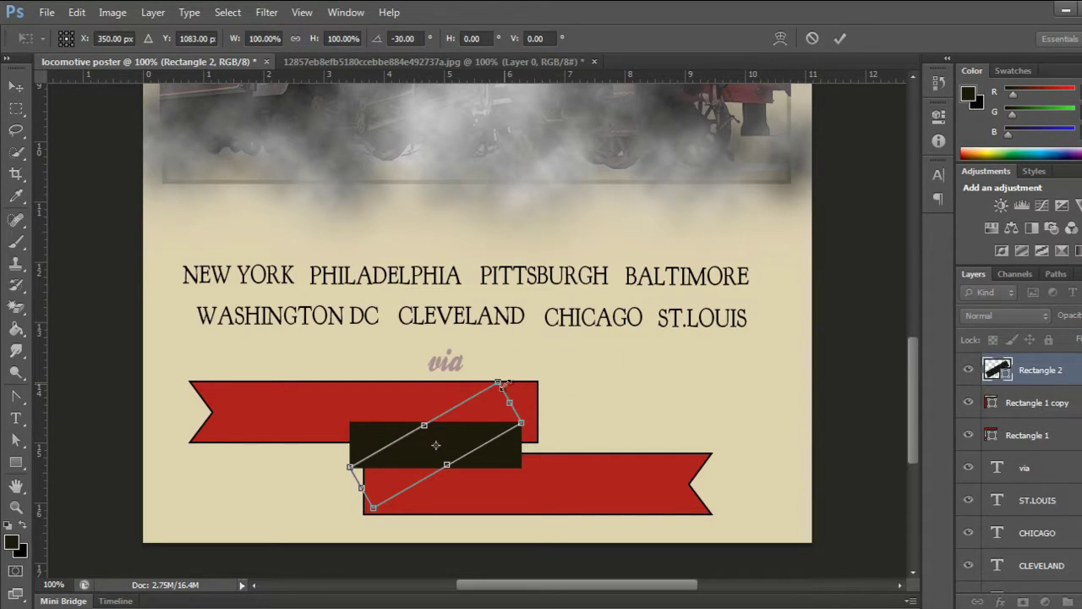
pyautogui.moveTo(487, 421)
pyautogui.mouseDown()
pyautogui.moveTo(503, 399)
pyautogui.moveTo(499, 419)
pyautogui.moveTo(476, 434)
pyautogui.mouseUp()
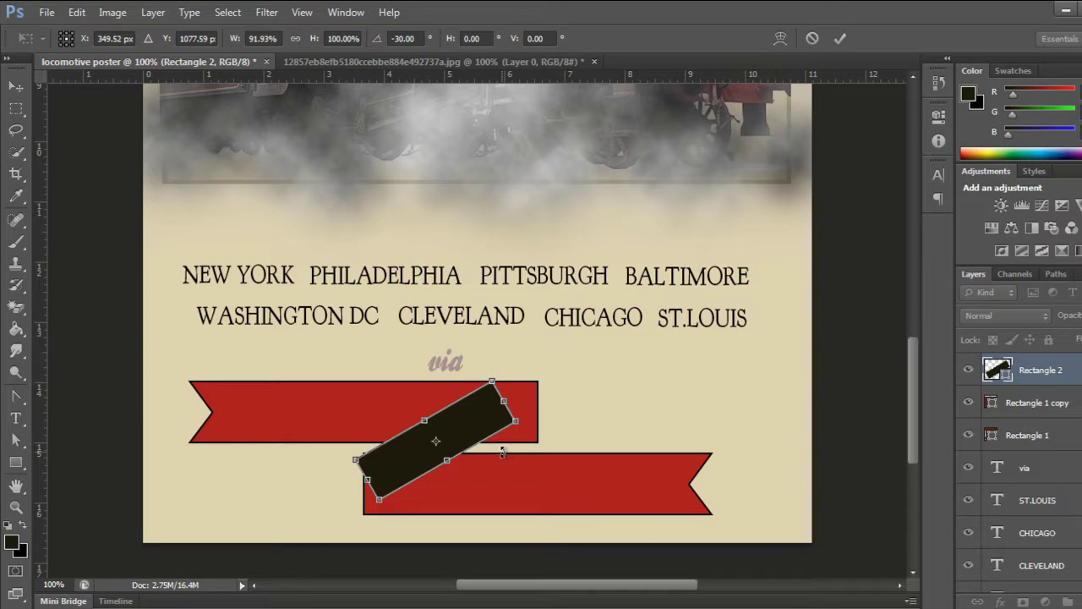
pyautogui.press('Left')
pyautogui.press('Left')
pyautogui.press('Left')
pyautogui.press('Left')
pyautogui.press('Left')
pyautogui.press('Left')
pyautogui.press('Down')
pyautogui.press('Down')
pyautogui.press('Up')
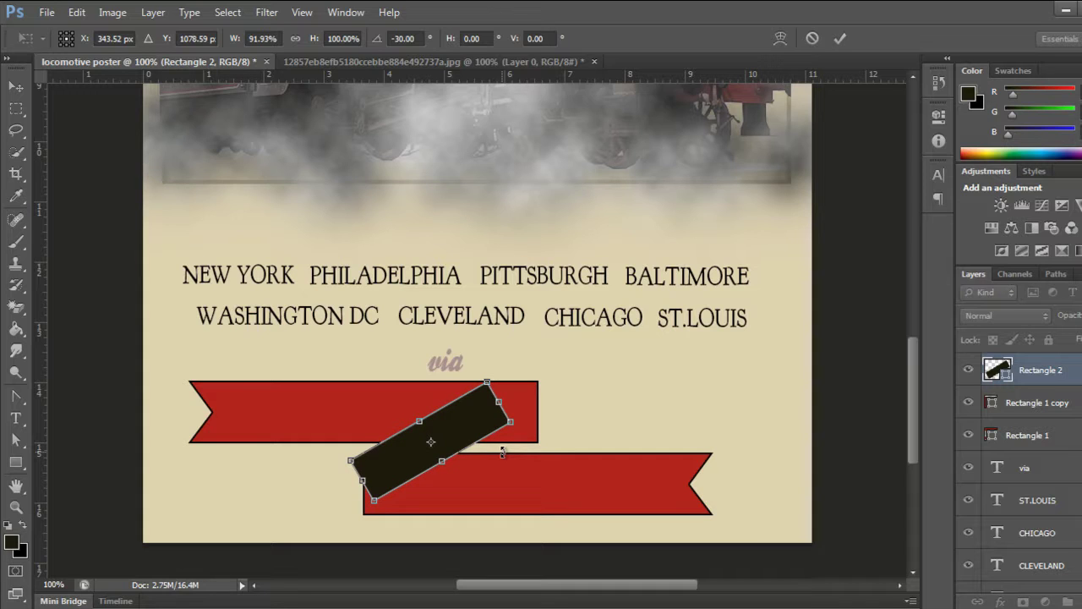
pyautogui.click(834, 41)
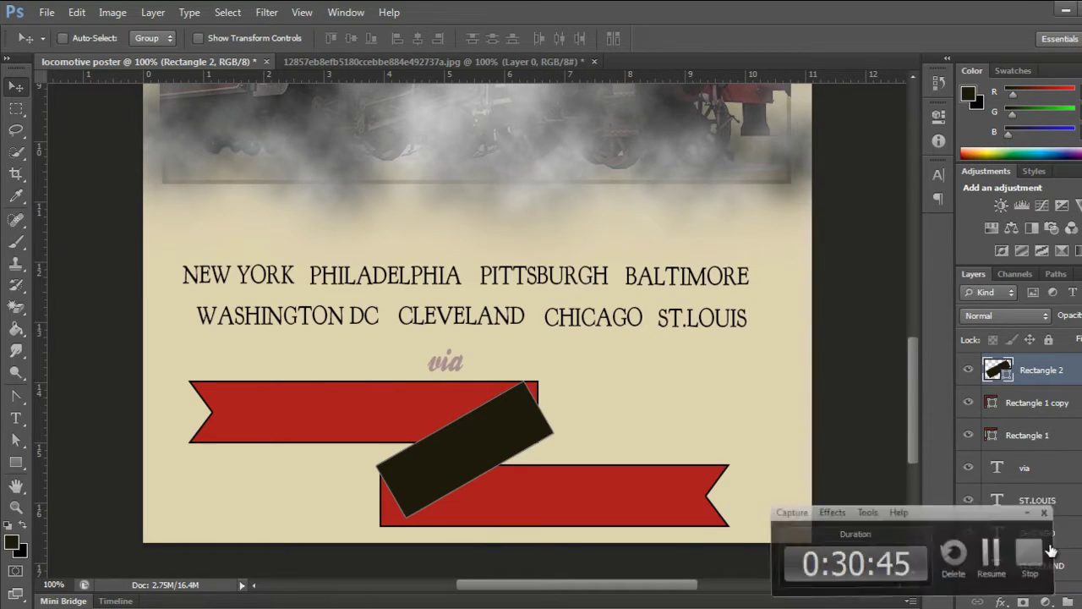
pyautogui.moveTo(339, 487); pyautogui.dragTo(356, 499)
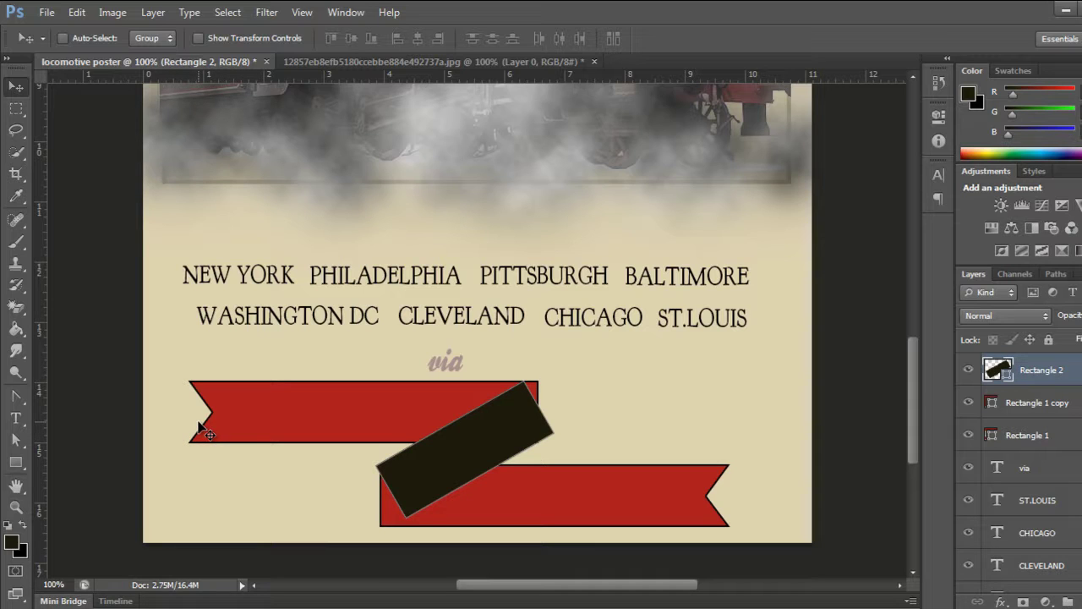
# With the Direct Selection Tool, drag the connector's right corner onto the upper ribbon's end
pyautogui.click(23, 449)
pyautogui.click(73, 454)
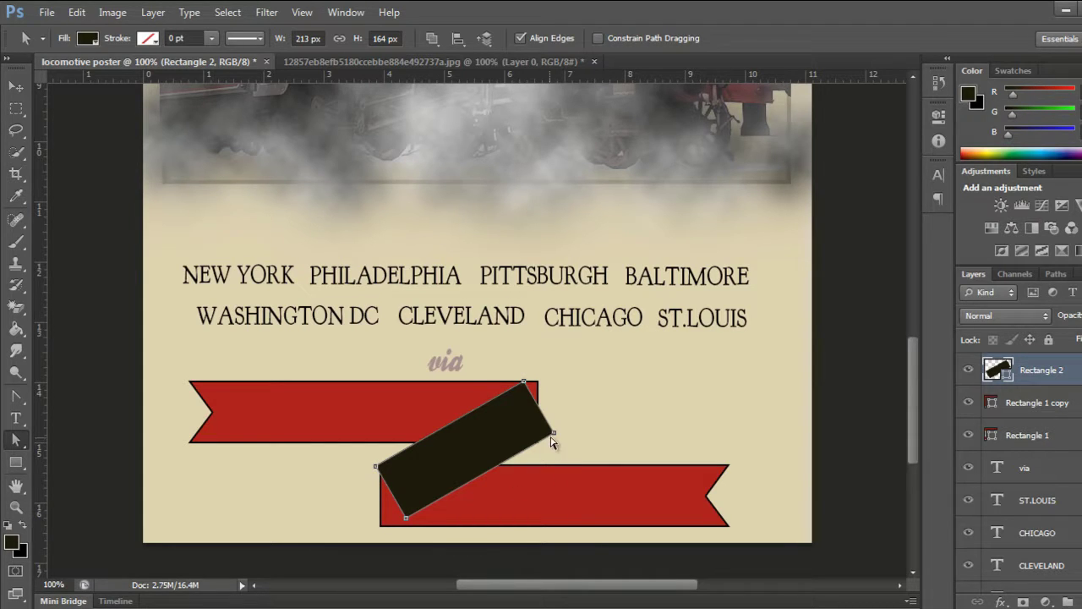
pyautogui.moveTo(555, 436); pyautogui.dragTo(540, 445)
pyautogui.moveTo(537, 441); pyautogui.dragTo(538, 443)
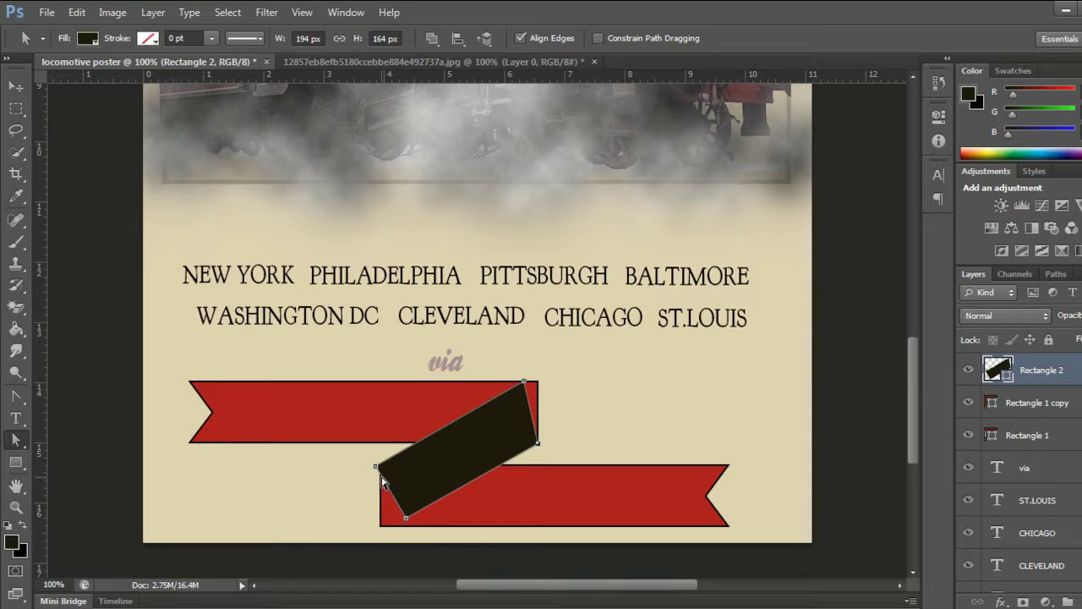
# Drag the connector's lower-left and bottom corners onto the lower ribbon's edge, then deselect
pyautogui.moveTo(375, 466); pyautogui.dragTo(393, 487)
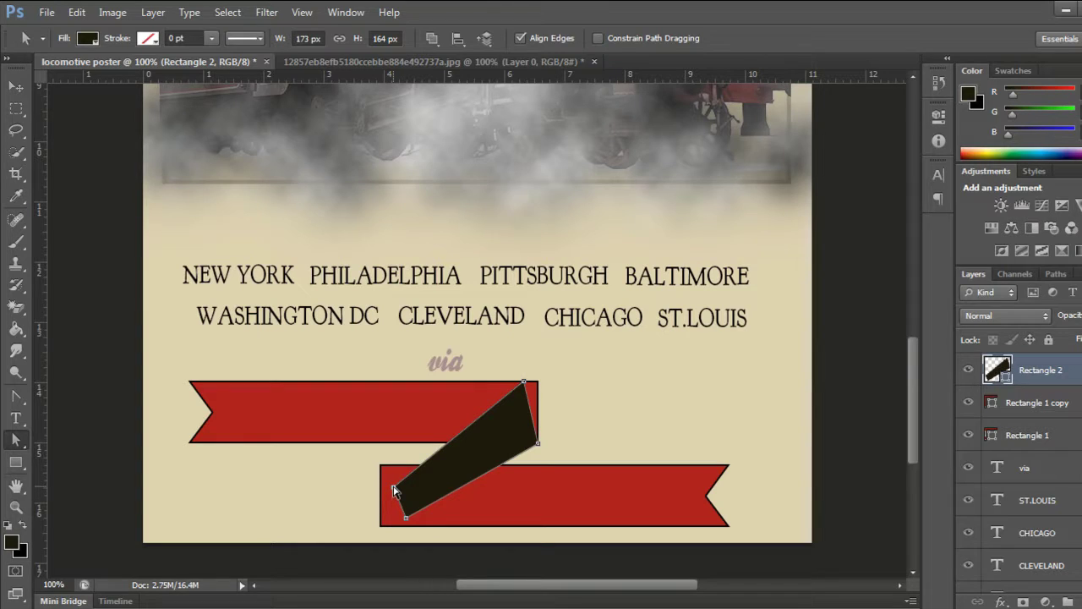
pyautogui.moveTo(385, 478); pyautogui.dragTo(381, 466)
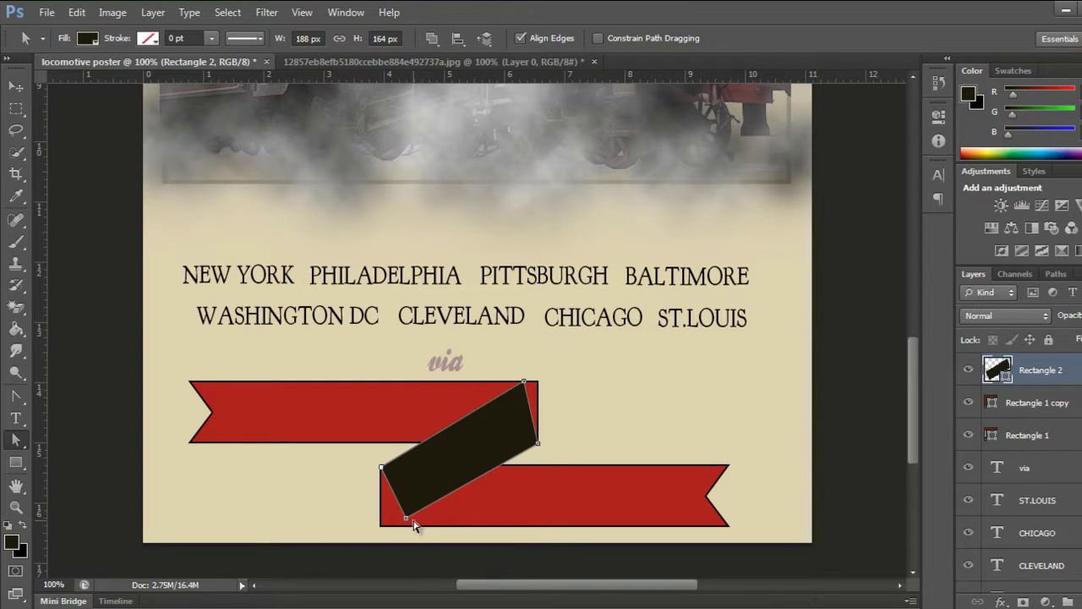
pyautogui.moveTo(403, 518); pyautogui.dragTo(397, 524)
pyautogui.moveTo(396, 522); pyautogui.dragTo(398, 528)
pyautogui.moveTo(397, 524); pyautogui.dragTo(397, 520)
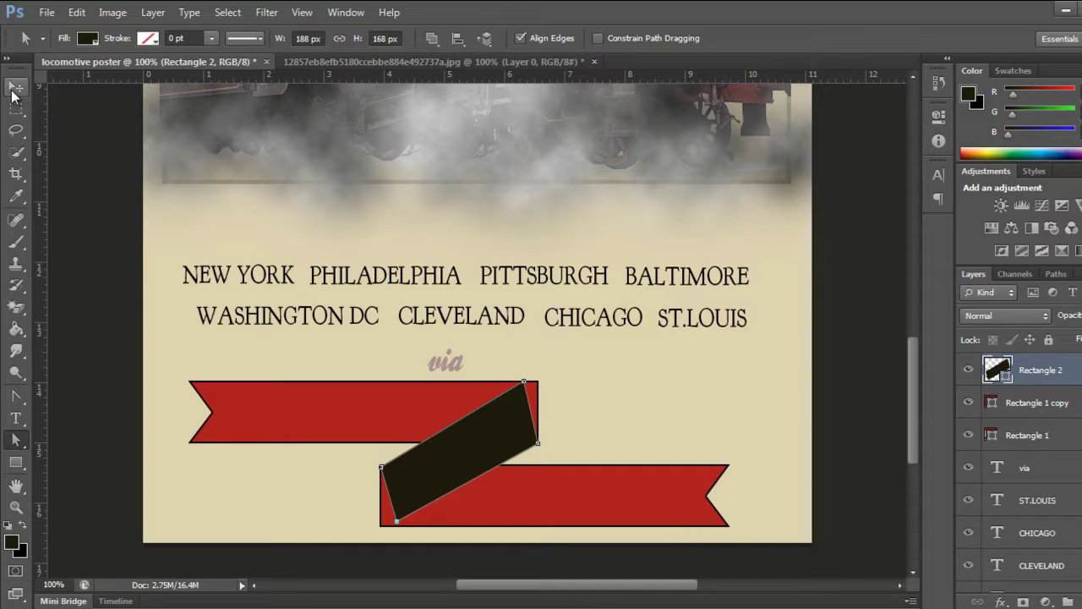
pyautogui.click(472, 444)
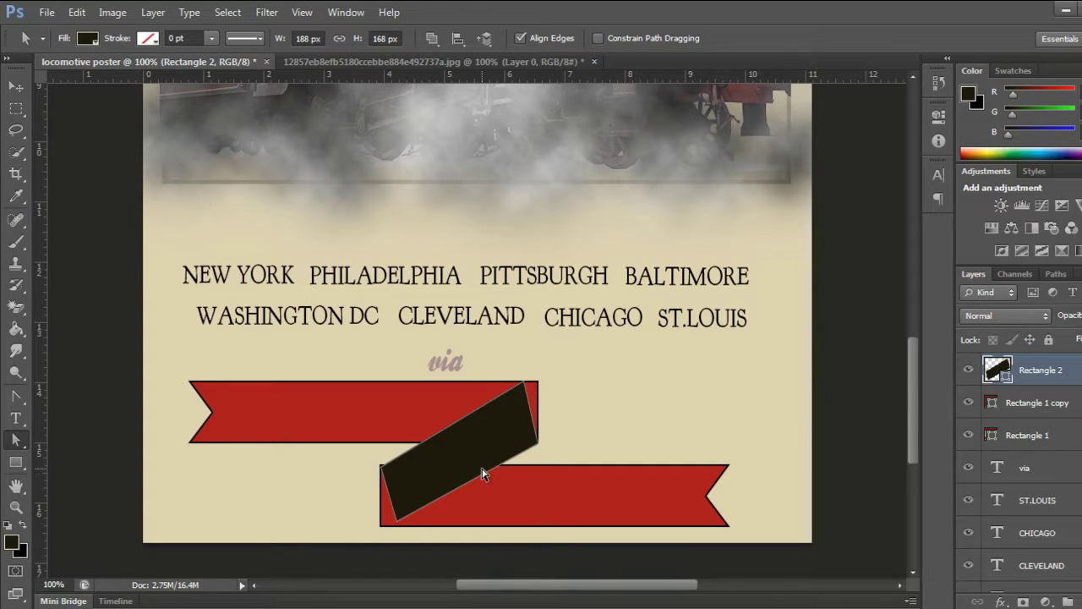
pyautogui.press('v')
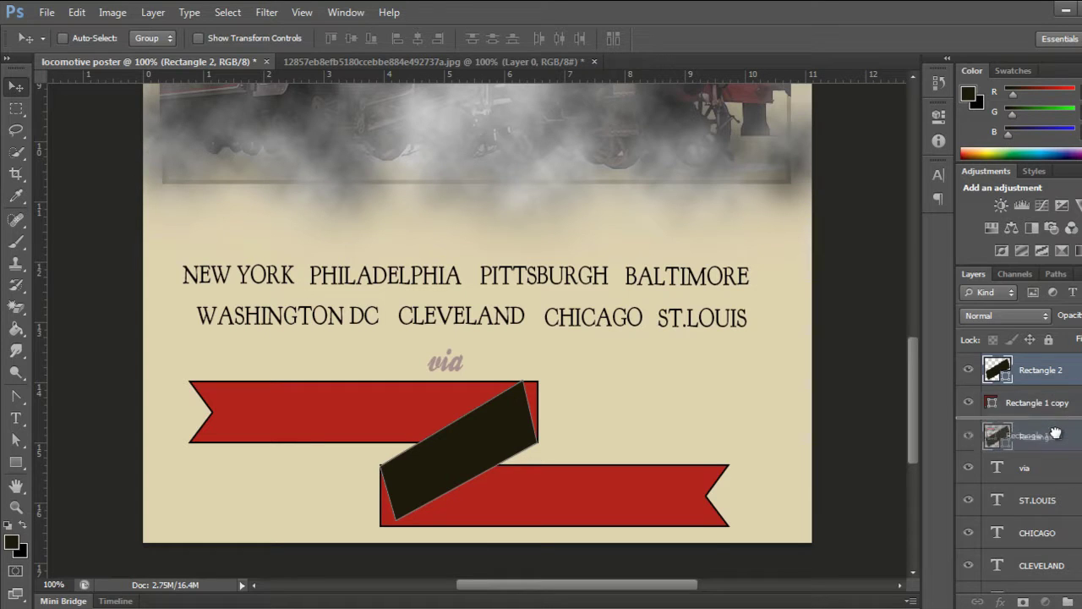
# Send the dark brown connector behind both red ribbons, then pick the Horizontal Type tool
pyautogui.moveTo(1067, 369); pyautogui.dragTo(1047, 444)
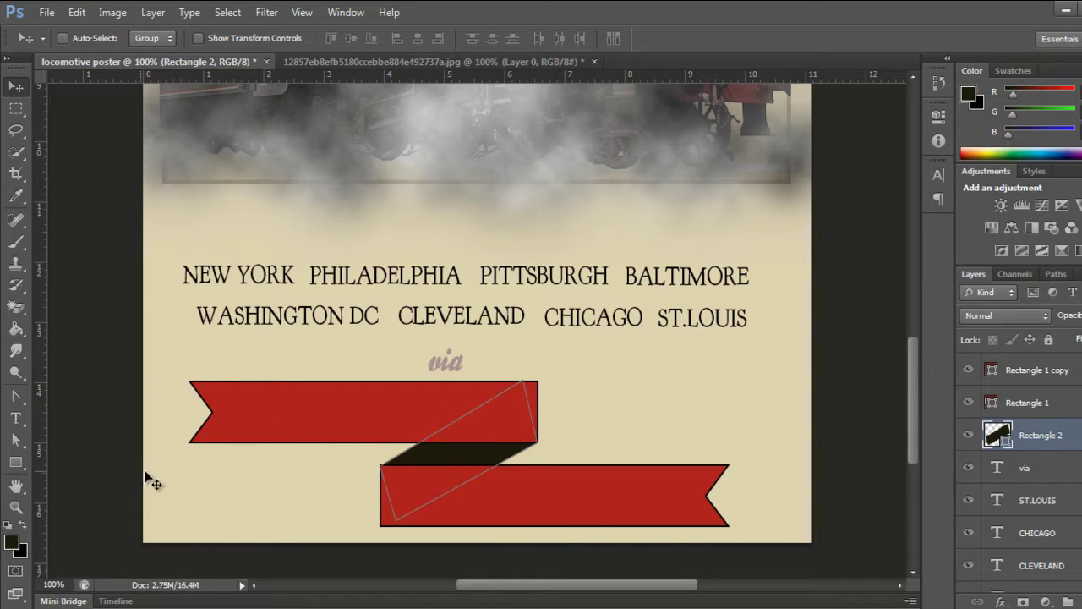
pyautogui.click(16, 418)
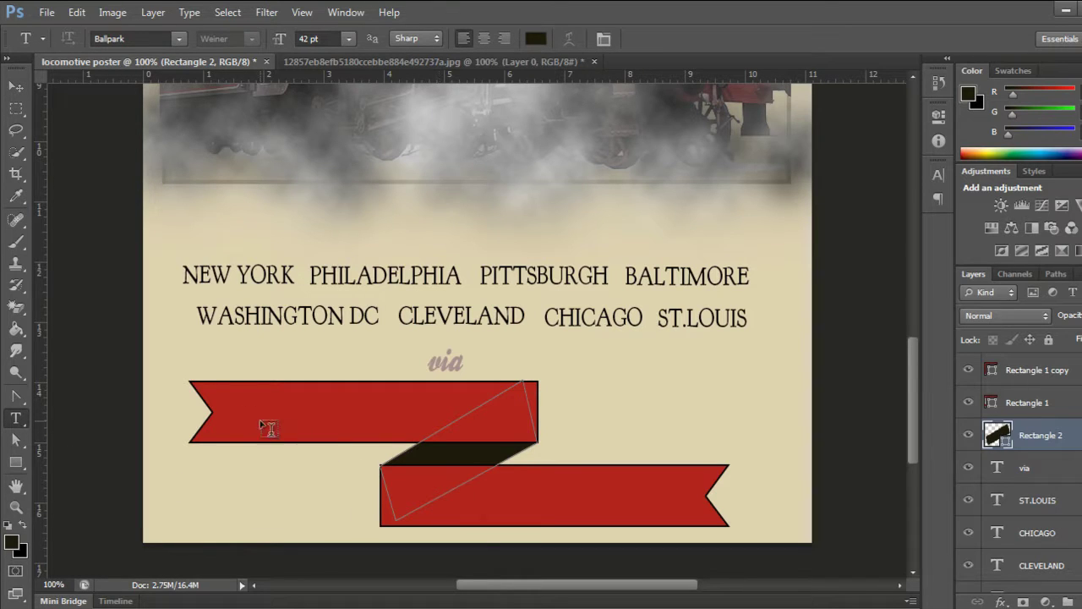
# Start a fresh text box inside the upper red ribbon, clearing the false start
pyautogui.click(240, 410)
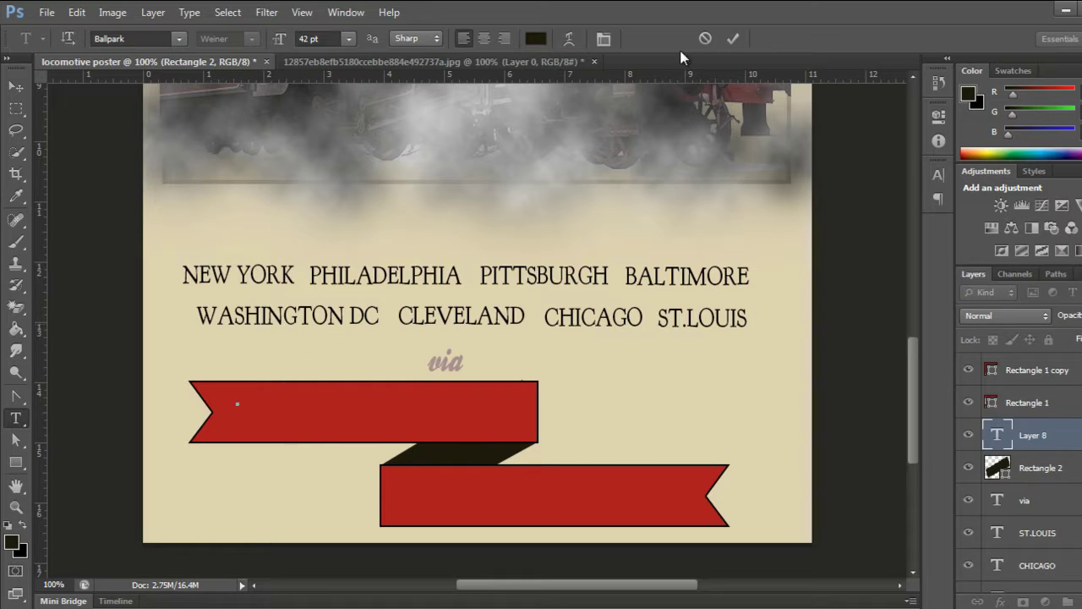
pyautogui.click(702, 40)
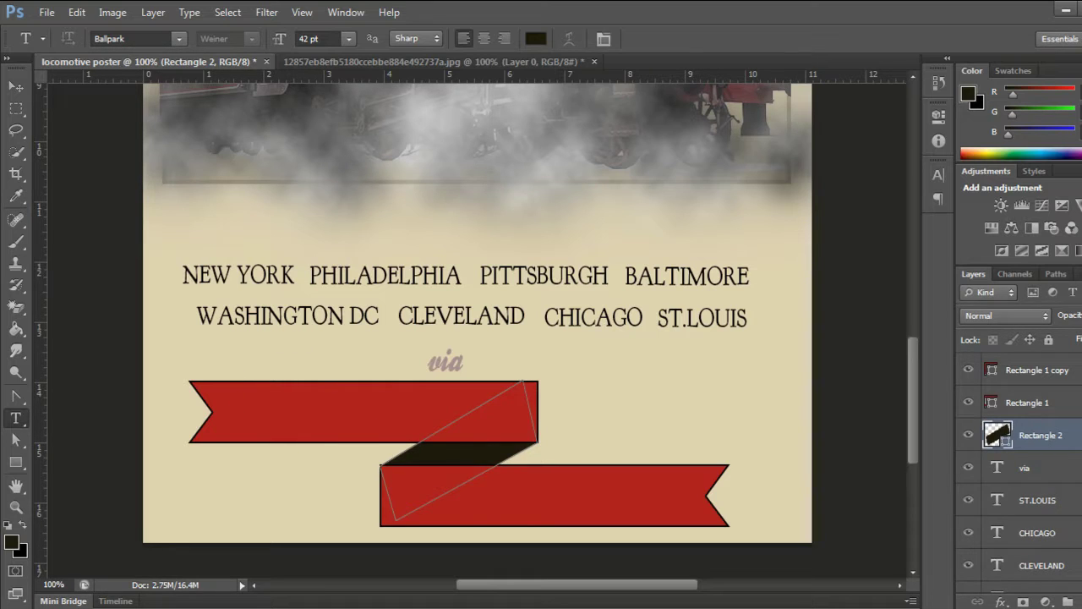
pyautogui.click(1049, 370)
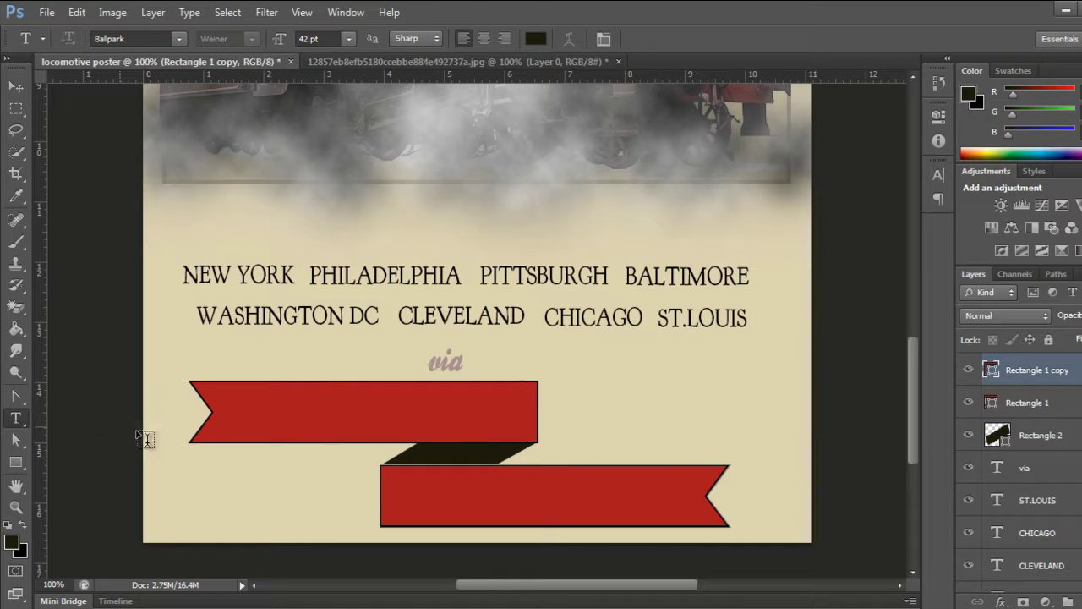
pyautogui.click(224, 410)
pyautogui.write('d')
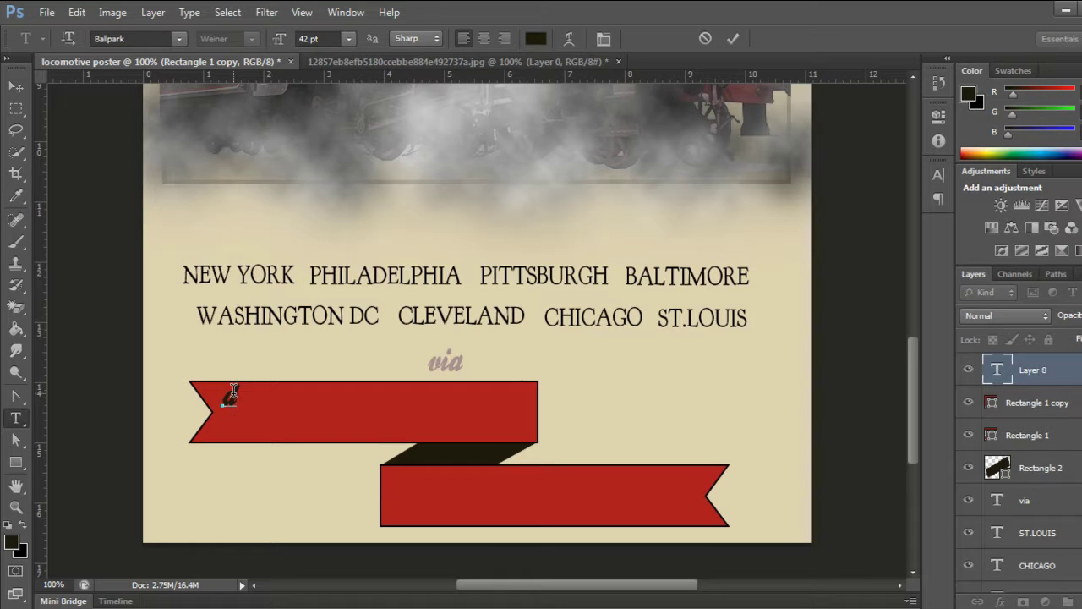
pyautogui.press('BackSpace')
# Set the type to white ChunkFive at 45 pt
pyautogui.click(536, 39)
pyautogui.click(334, 270)
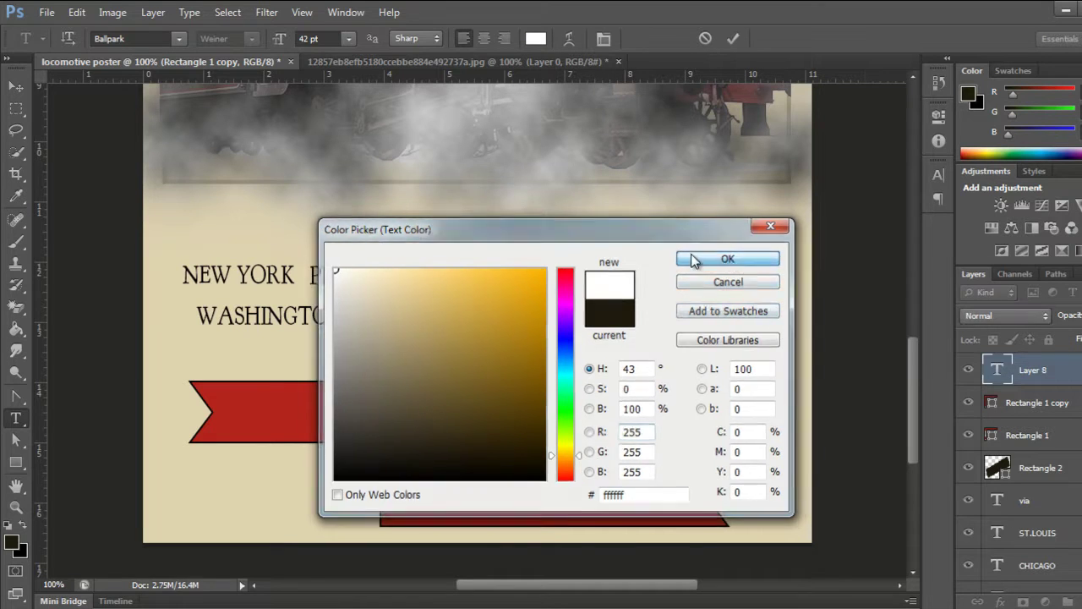
pyautogui.click(694, 258)
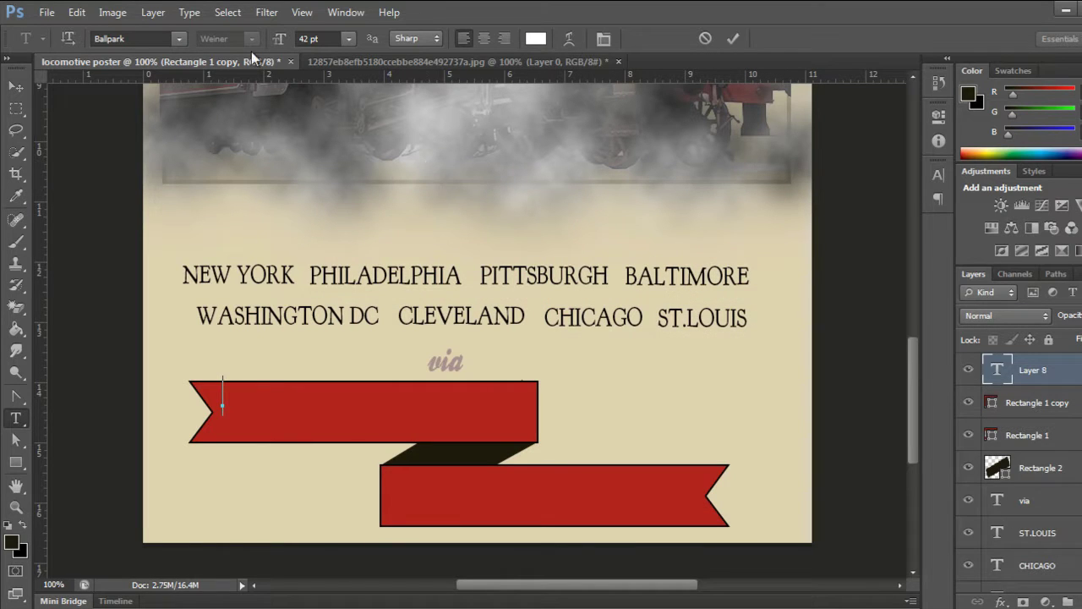
pyautogui.click(178, 39)
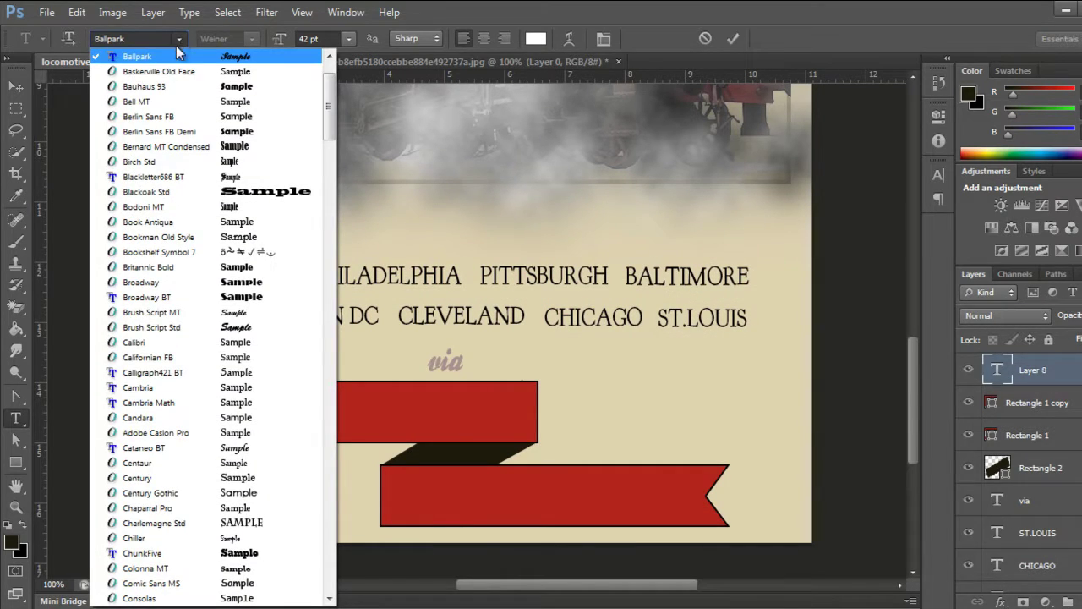
pyautogui.click(159, 553)
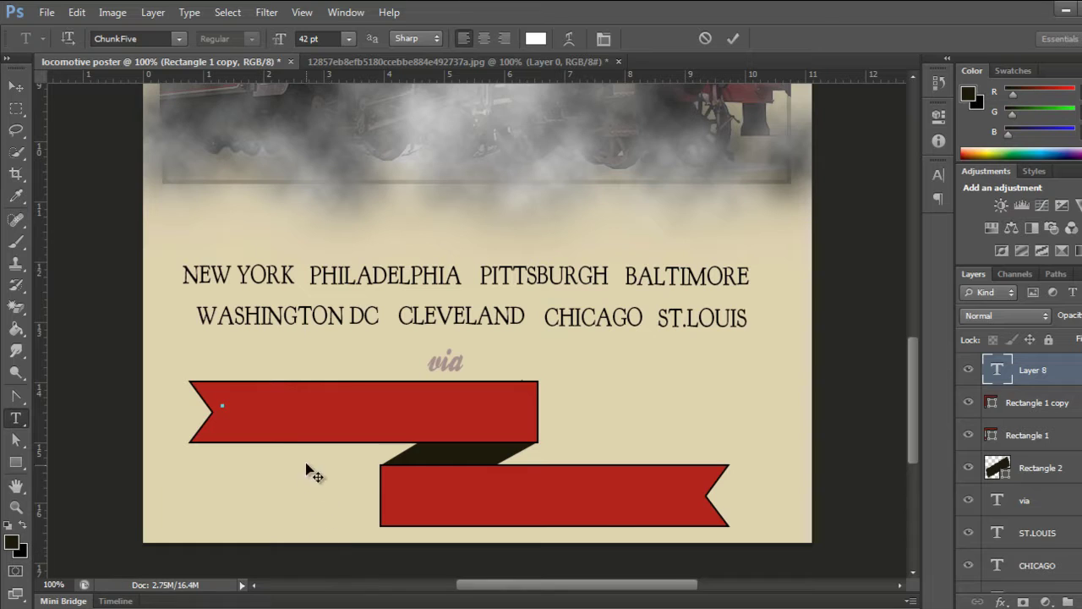
pyautogui.click(309, 40)
pyautogui.write('45')
pyautogui.press('Return')
# Type and commit the text 'GRAPHIC DESIGN', fixing a typo
pyautogui.write('G')
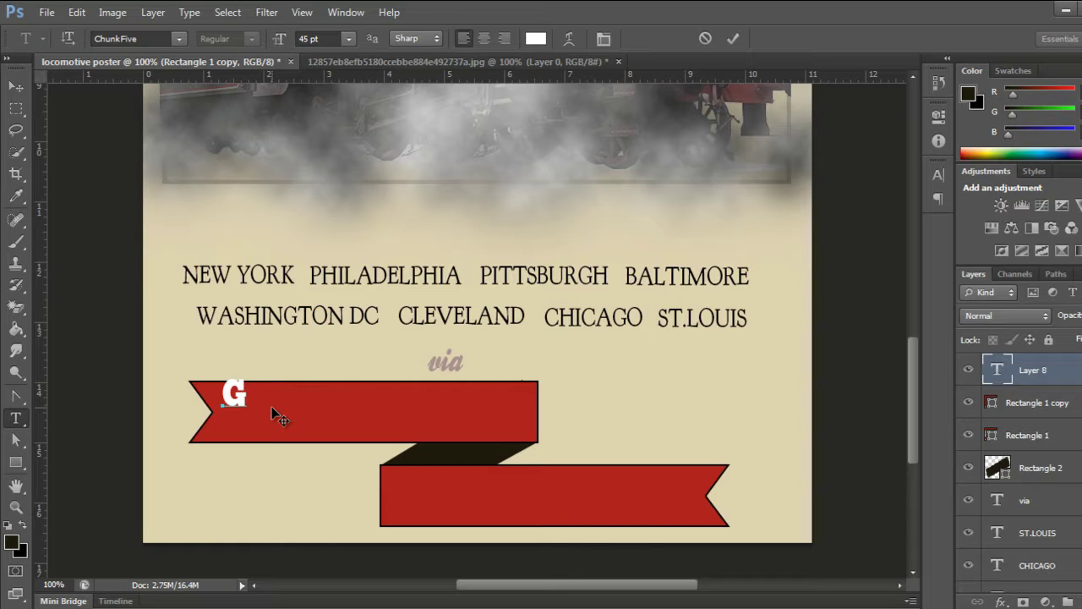
pyautogui.write('HIC DESIGN')
pyautogui.press('BackSpace')
pyautogui.write('GN')
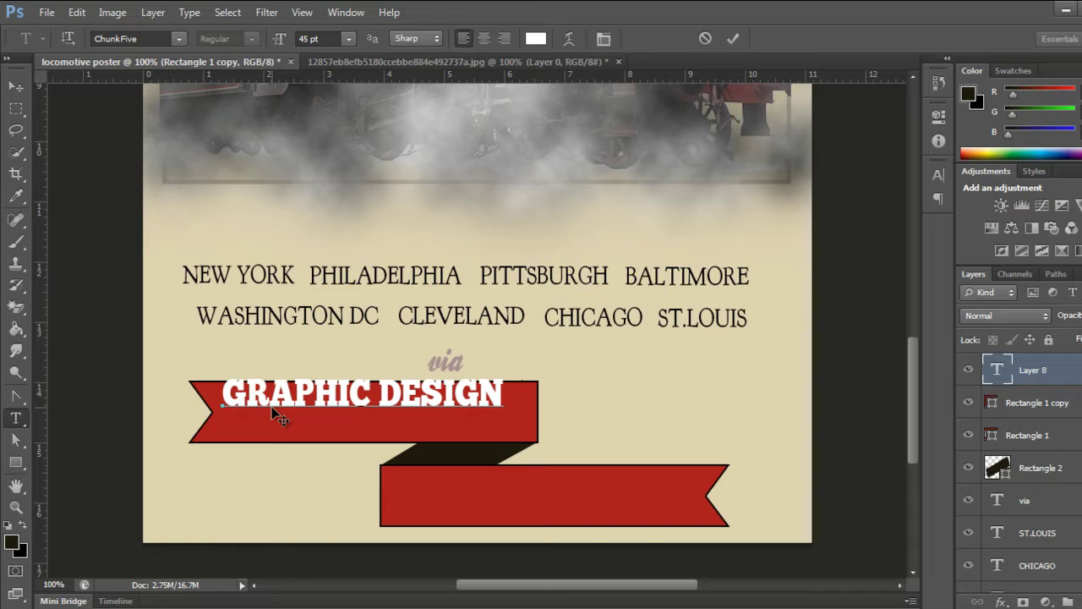
pyautogui.click(733, 38)
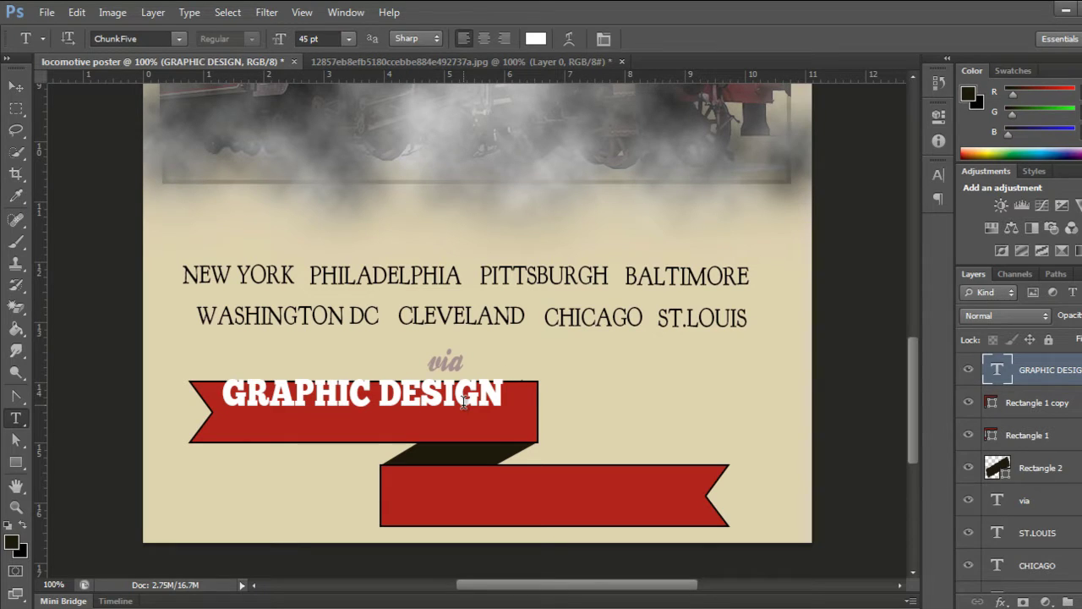
# Position 'GRAPHIC DESIGN' centred inside the upper ribbon
pyautogui.press('v')
pyautogui.moveTo(397, 404); pyautogui.dragTo(397, 423)
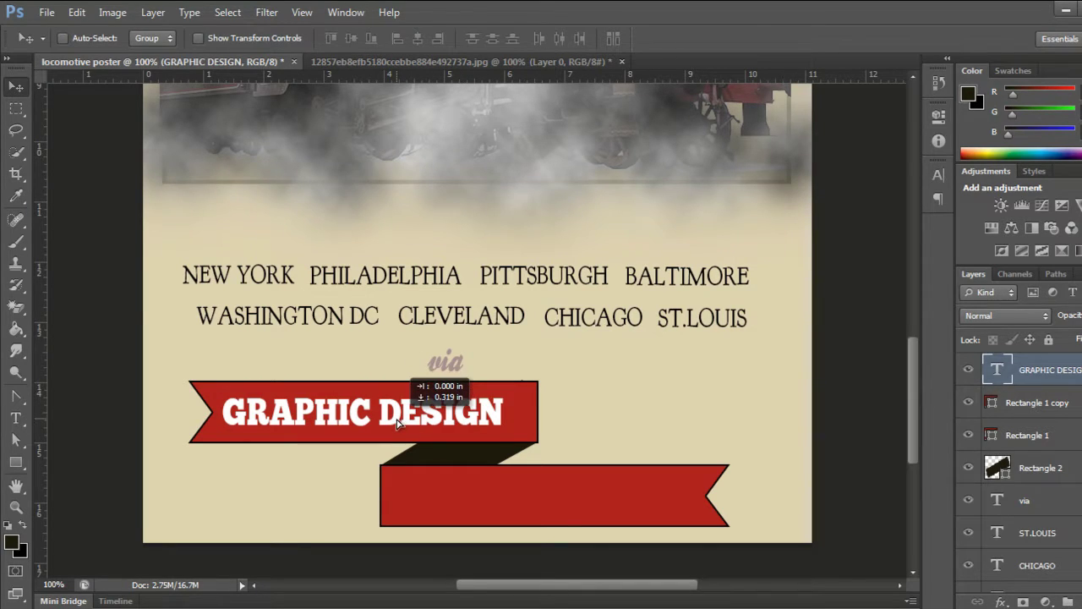
pyautogui.press('Up')
pyautogui.press('Up')
pyautogui.press('Up')
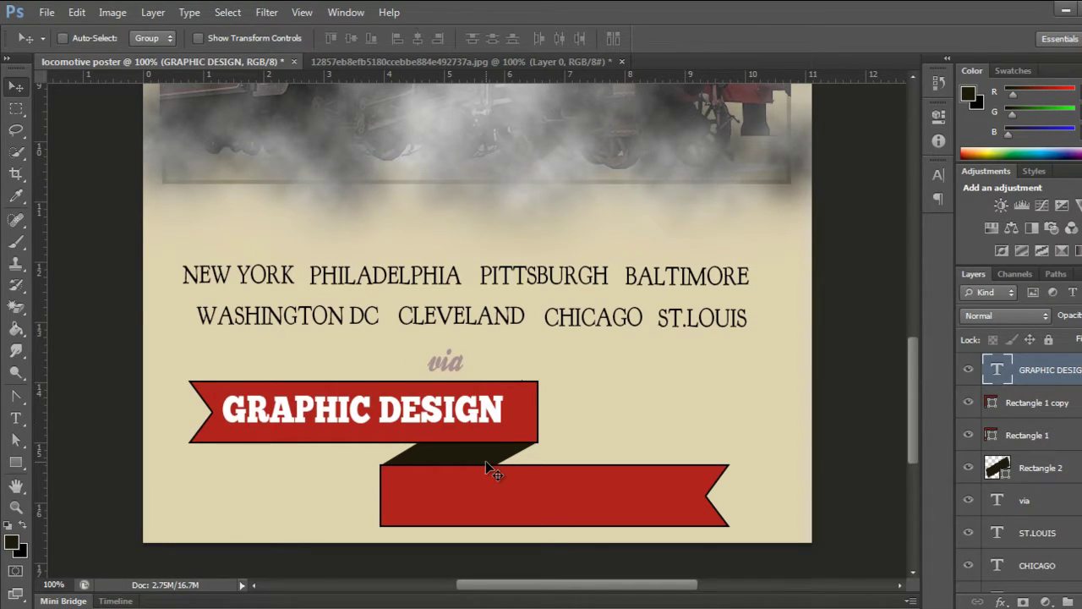
pyautogui.press('Right')
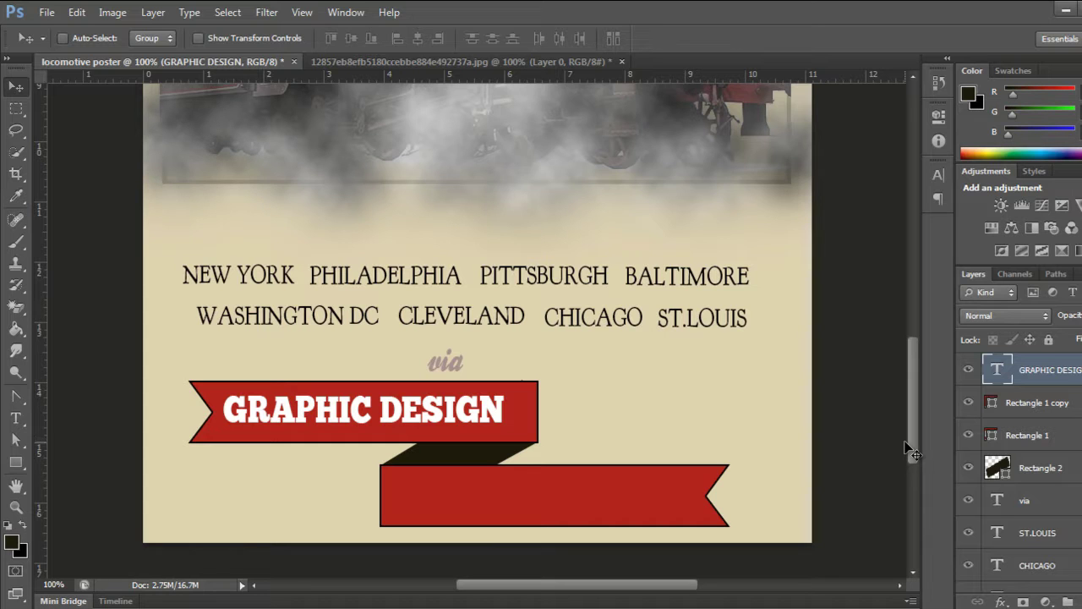
pyautogui.scroll(-1, 910, 440)
# Add the text 'YT CHANNEL TIK76' in the lower red ribbon
pyautogui.scroll(-3, 911, 439)
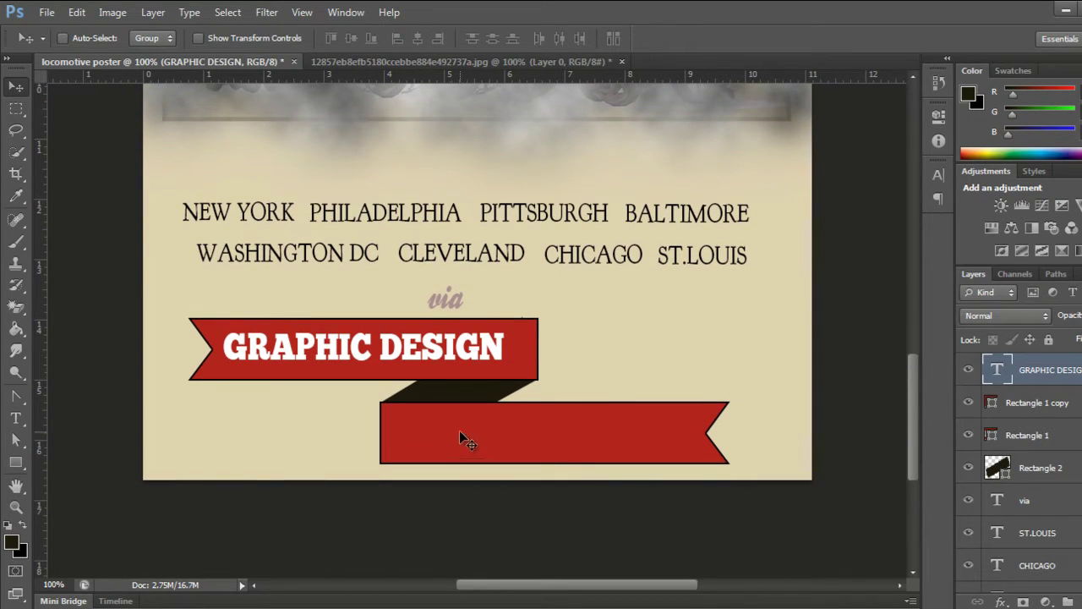
pyautogui.click(15, 418)
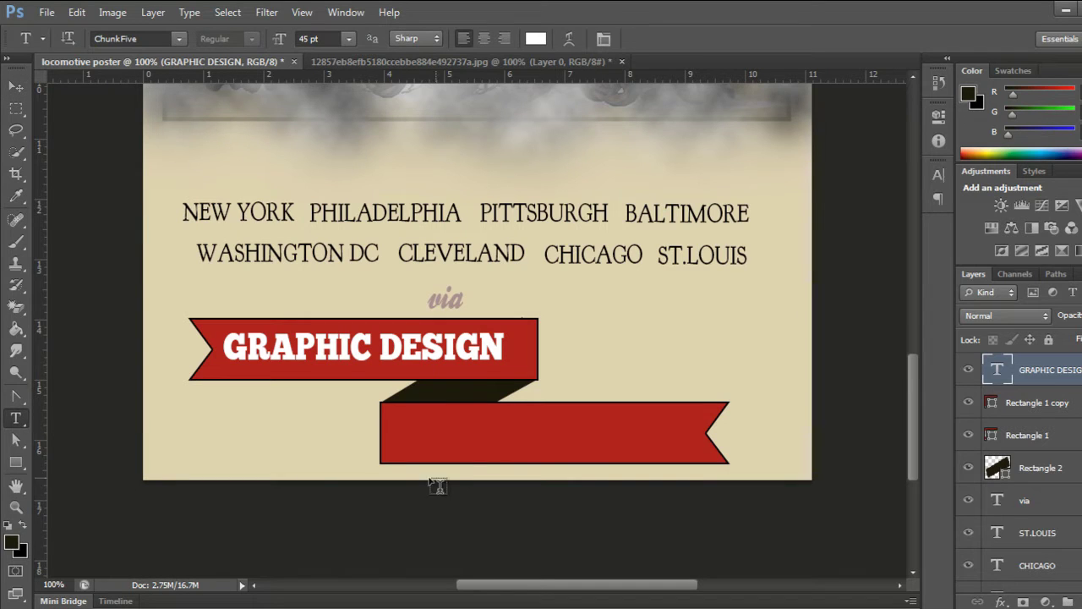
pyautogui.click(440, 433)
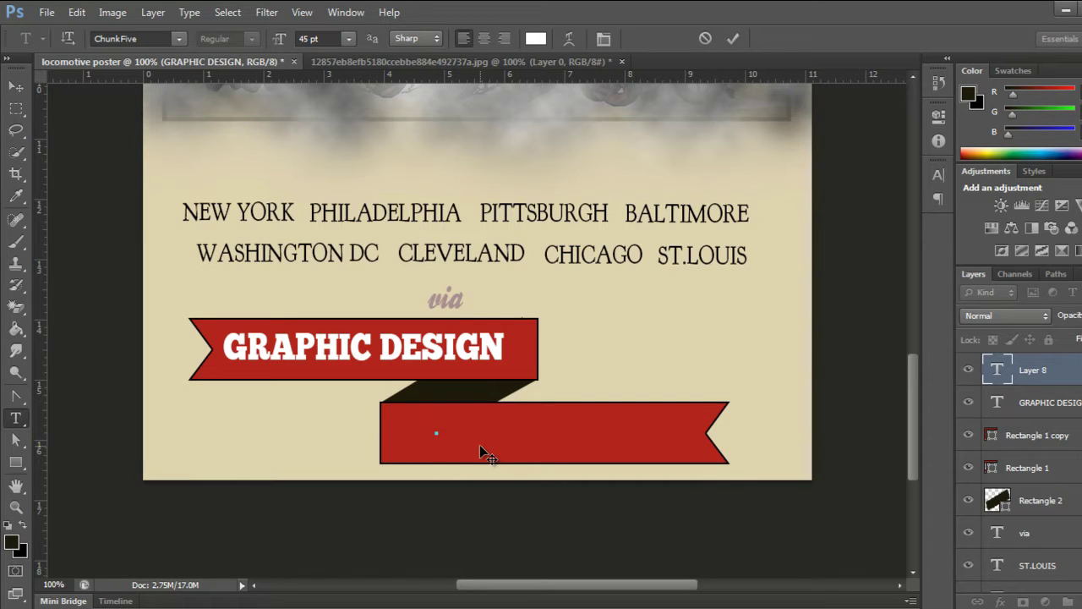
pyautogui.write('TIK')
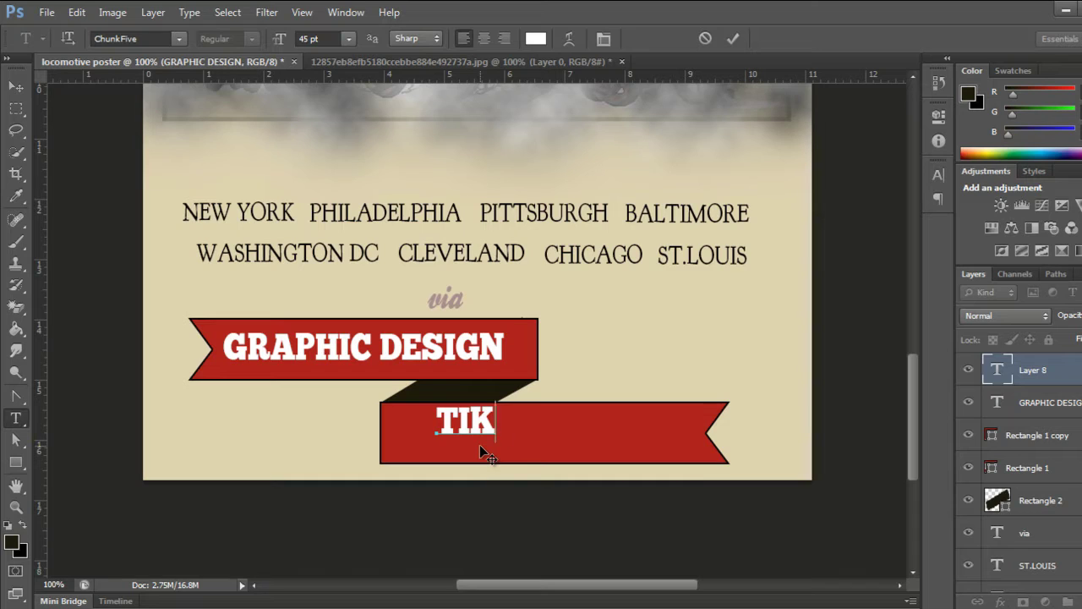
pyautogui.write('76')
pyautogui.press('Left')
pyautogui.press('Left')
pyautogui.press('Left')
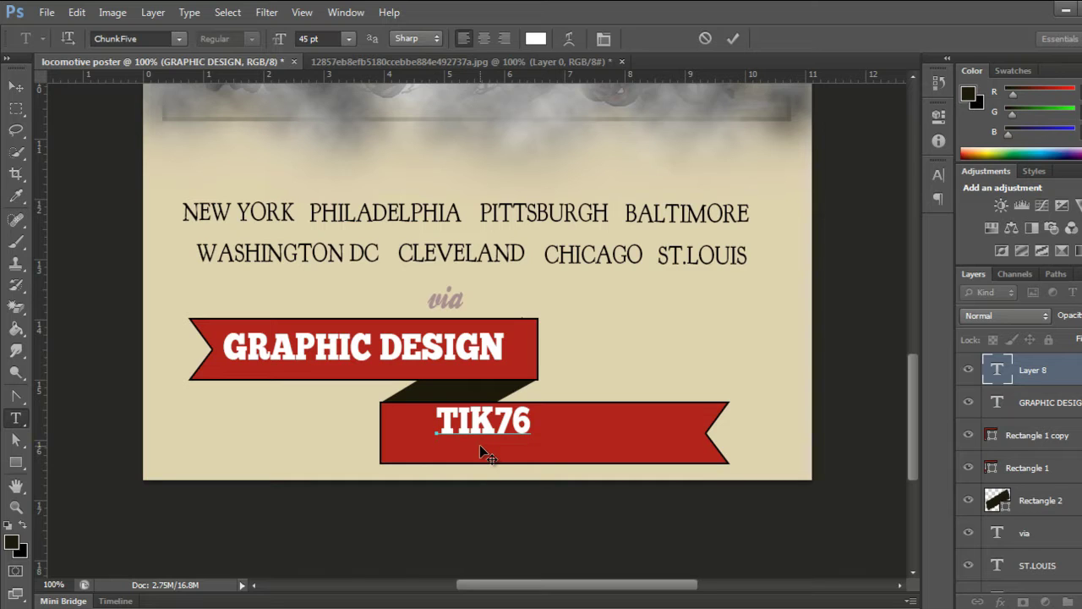
pyautogui.write('YT CHANNE')
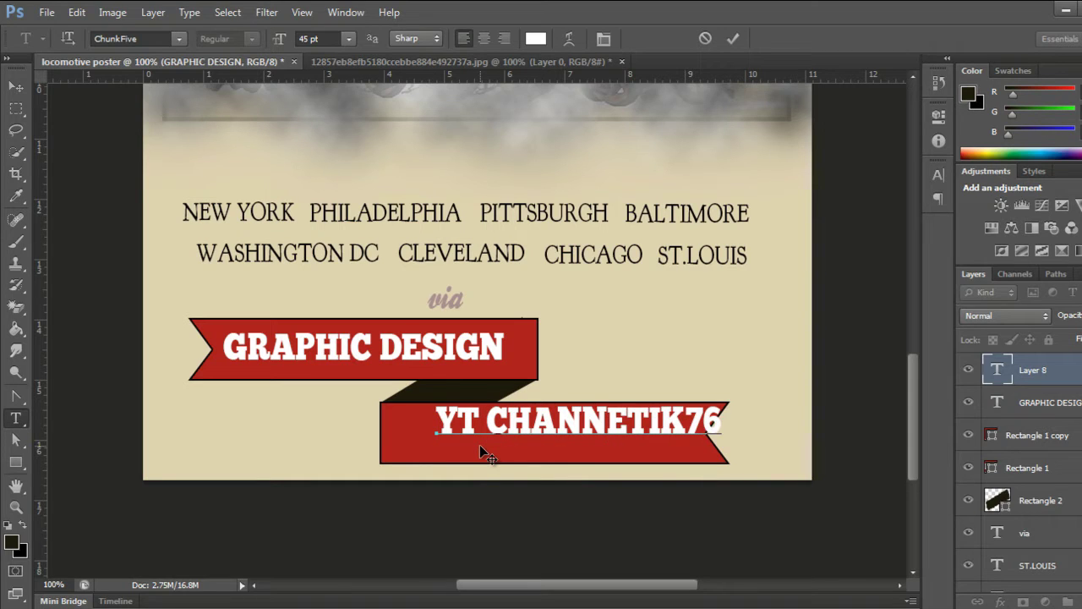
pyautogui.write('L')
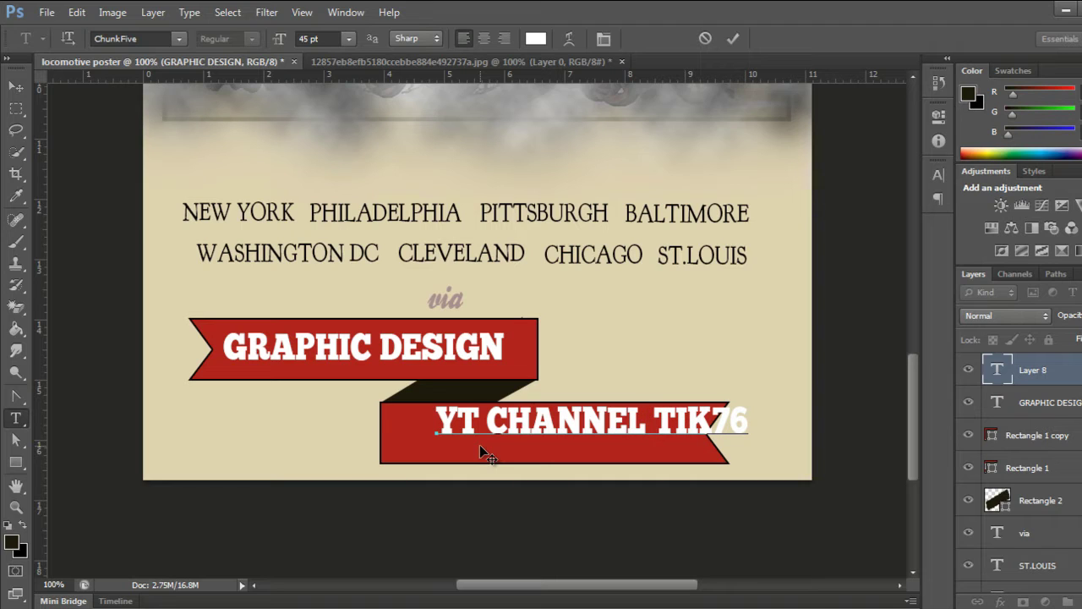
pyautogui.click(733, 38)
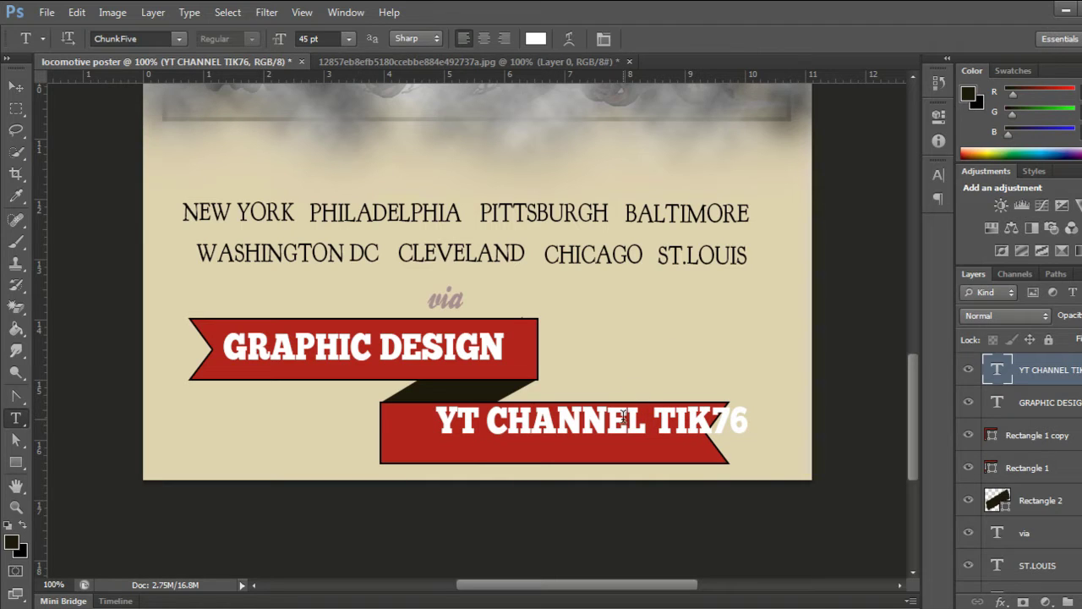
# Position 'YT CHANNEL TIK76' neatly inside the lower ribbon
pyautogui.press('v')
pyautogui.moveTo(606, 422)
pyautogui.mouseDown()
pyautogui.moveTo(568, 446)
pyautogui.moveTo(561, 435)
pyautogui.mouseUp()
pyautogui.press('Left')
pyautogui.press('Left')
pyautogui.press('Left')
pyautogui.press('Down')
pyautogui.press('Down')
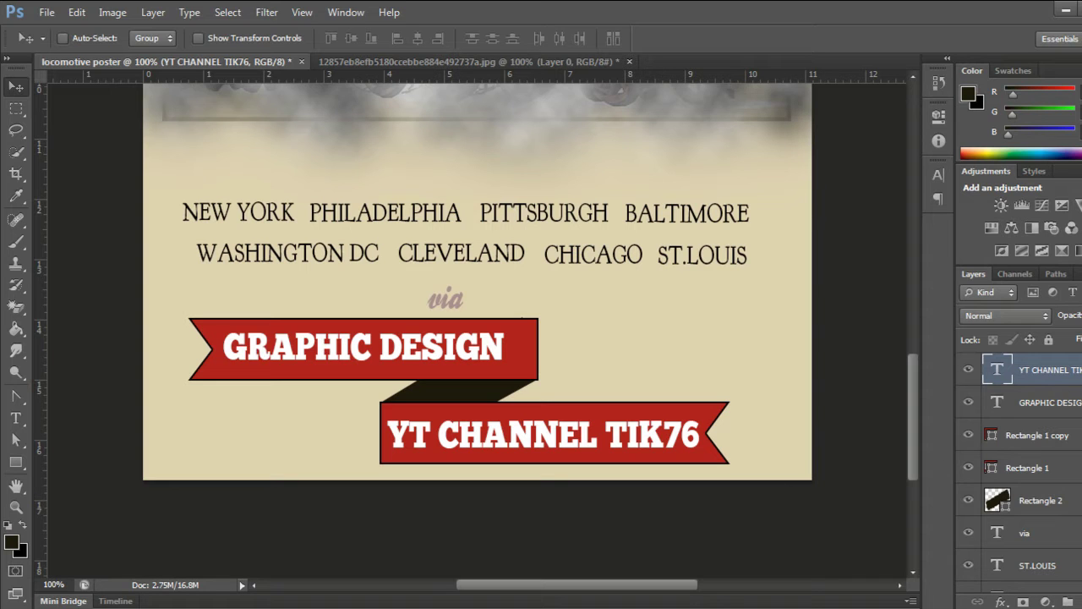
# Zoom out and fit the whole Steam Power poster to the window
pyautogui.hotkey('ctrl', '-')
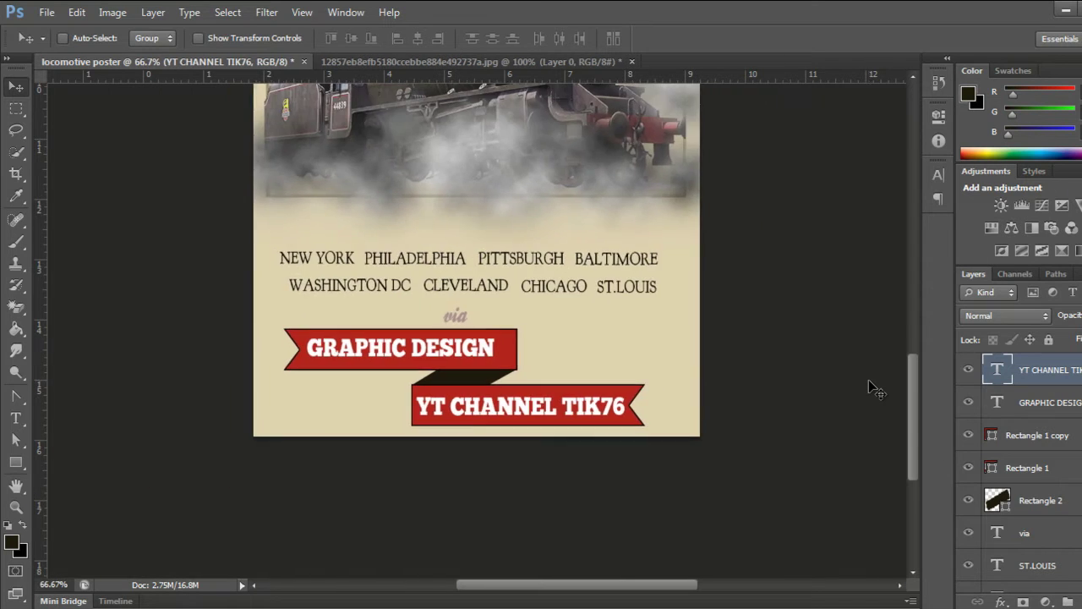
pyautogui.hotkey('ctrl', '-')
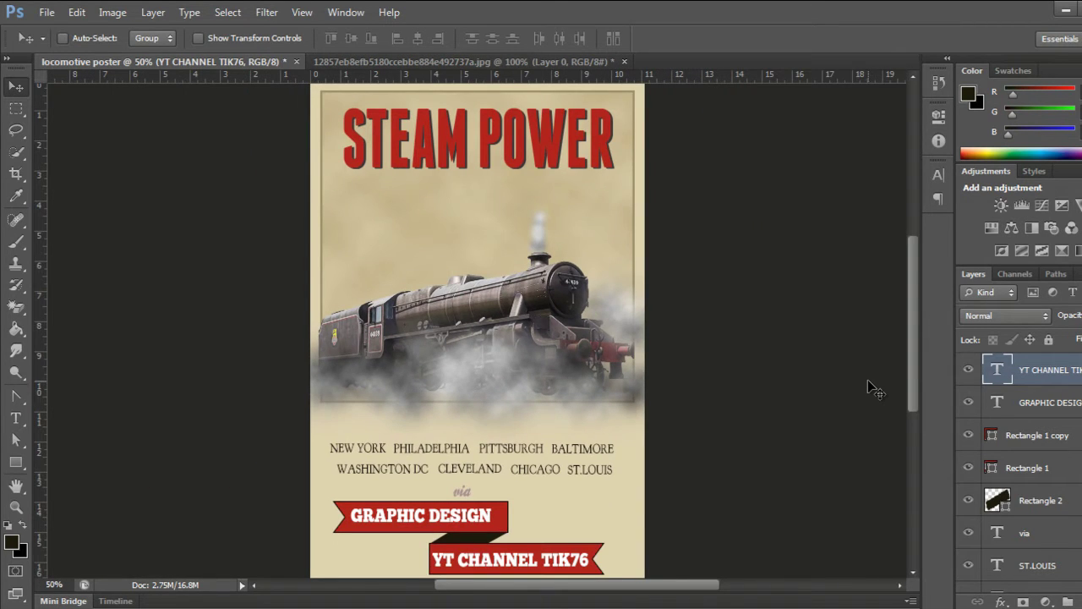
pyautogui.hotkey('ctrl', '-')
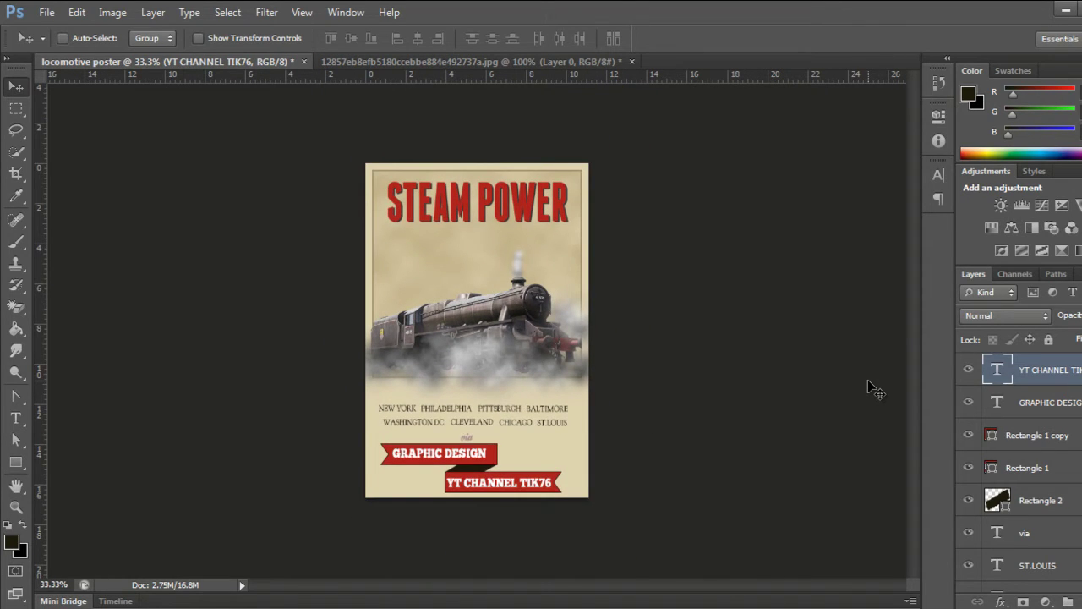
pyautogui.hotkey('ctrl', '0')
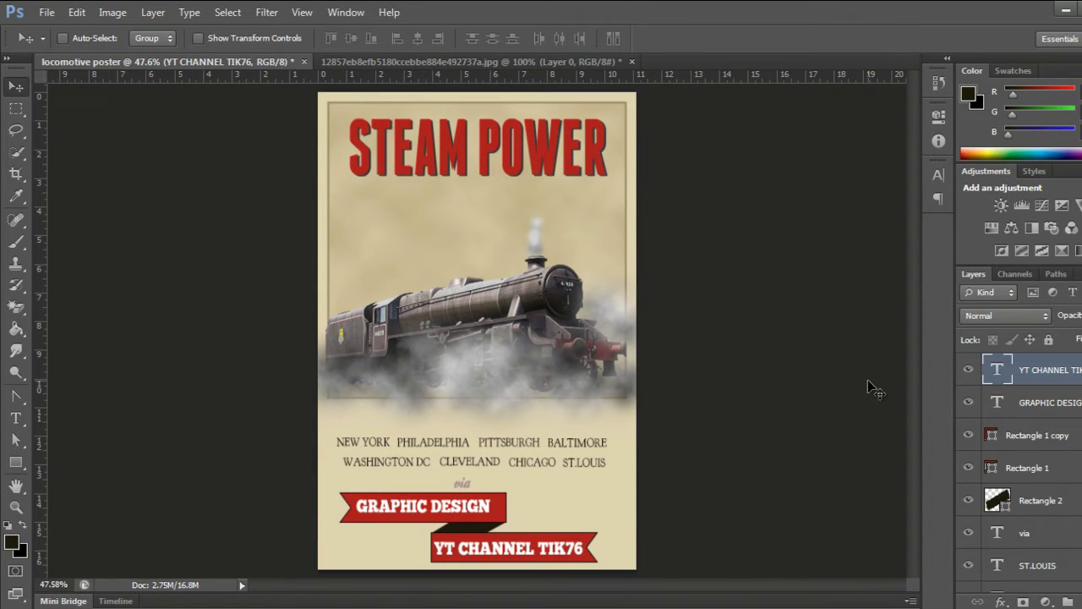